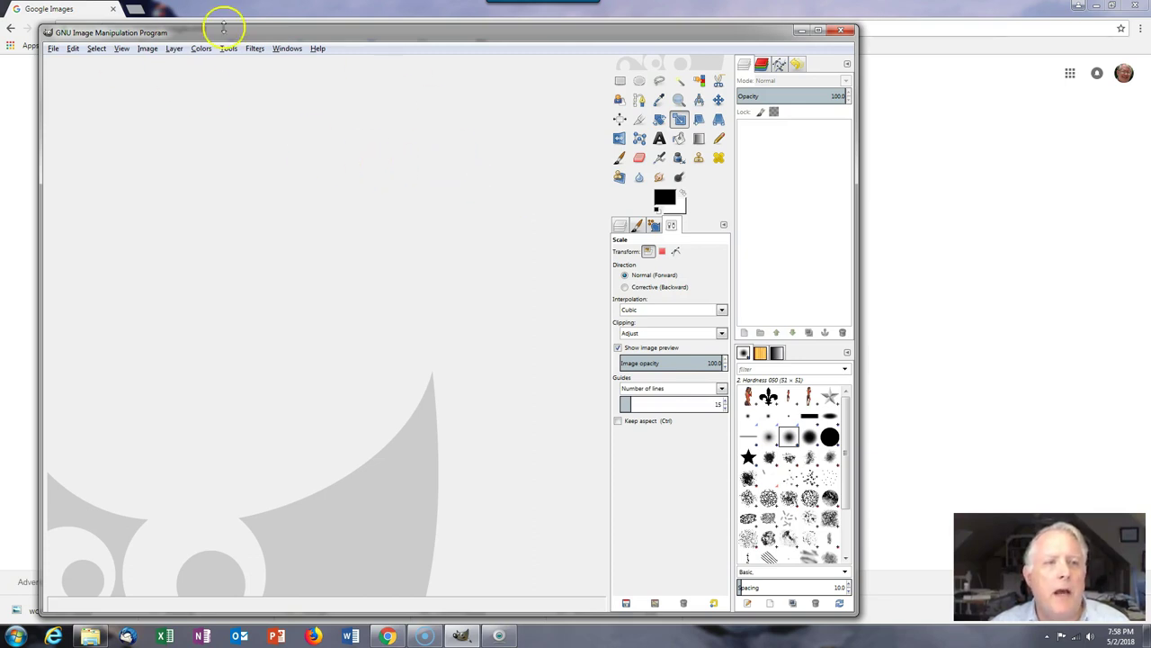
left_click_drag(229, 34, 234, 32)
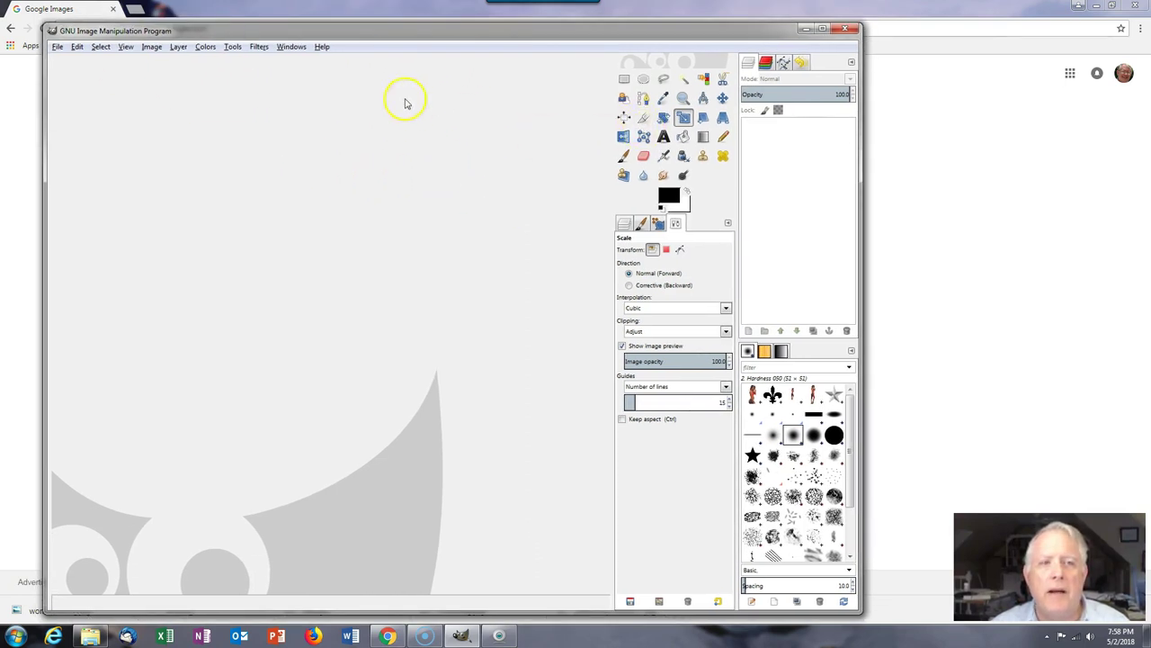
left_click(290, 46)
left_click(310, 110)
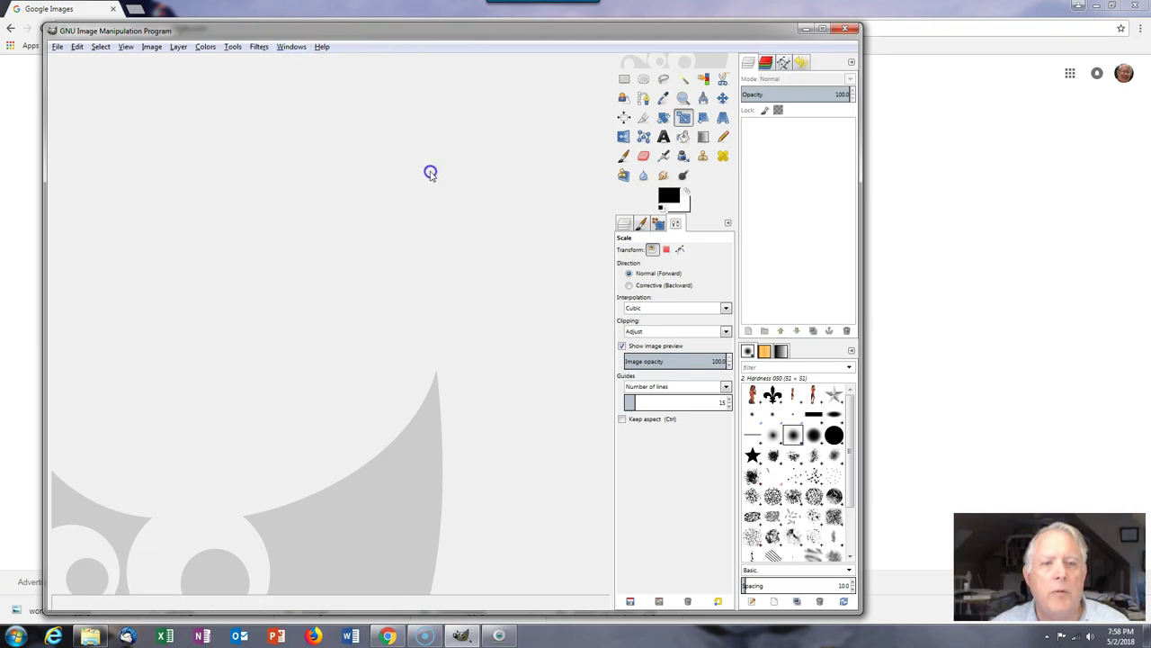
Step: Open the recently used poster file parisposter2.xcf
left_click(59, 45)
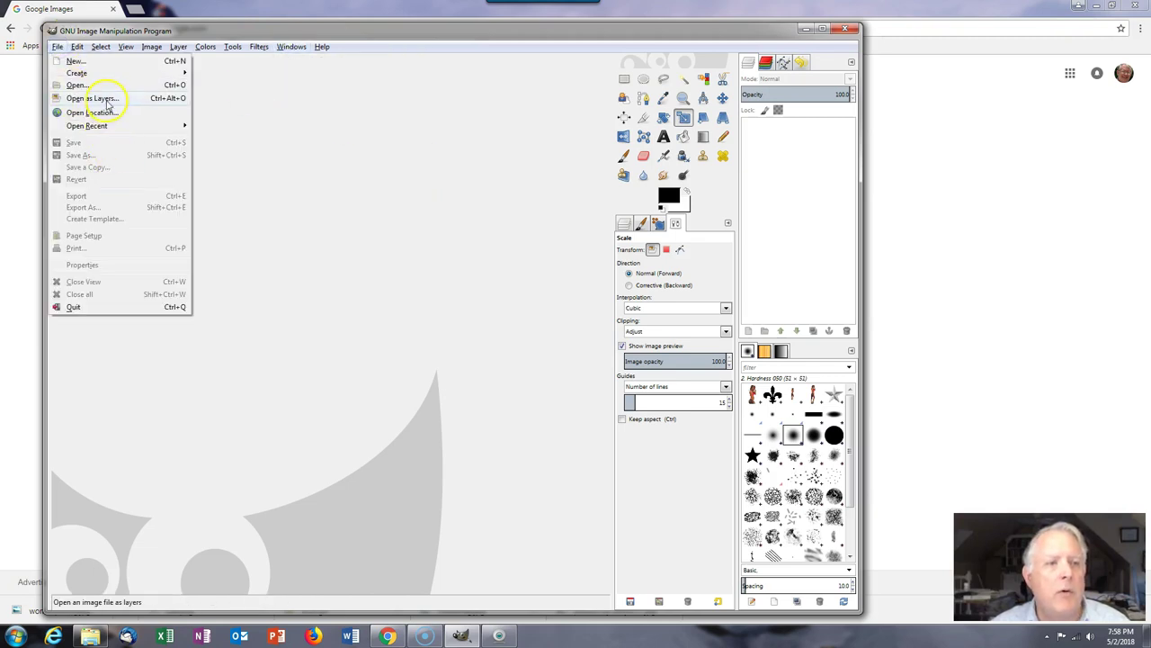
mouse_move(108, 125)
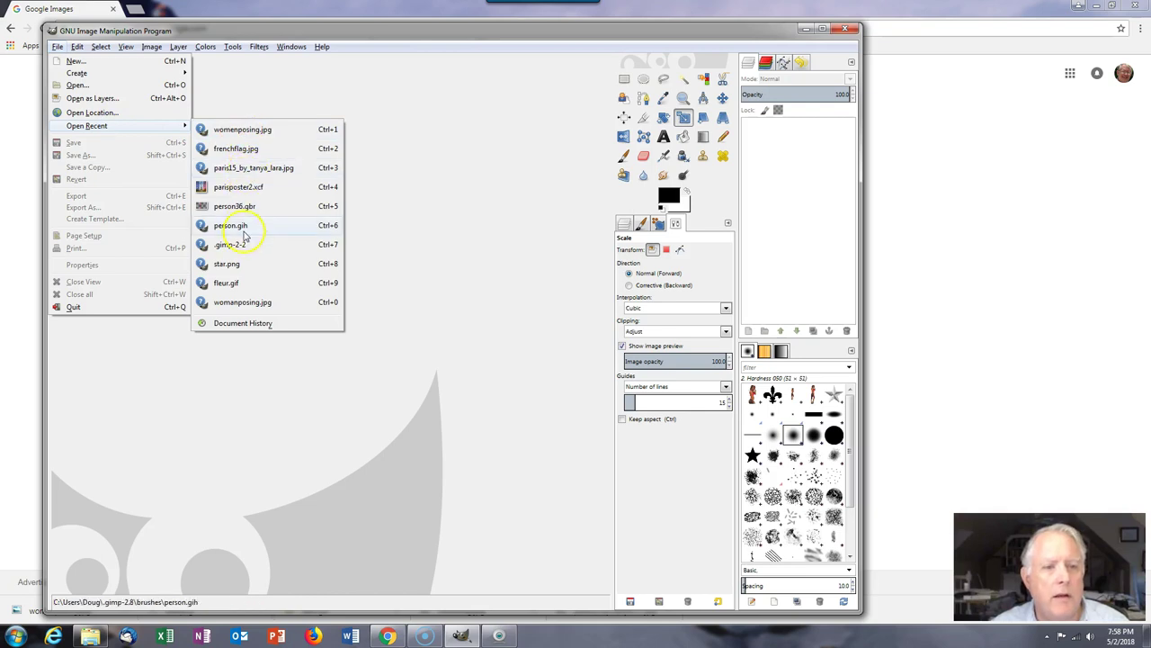
left_click(240, 187)
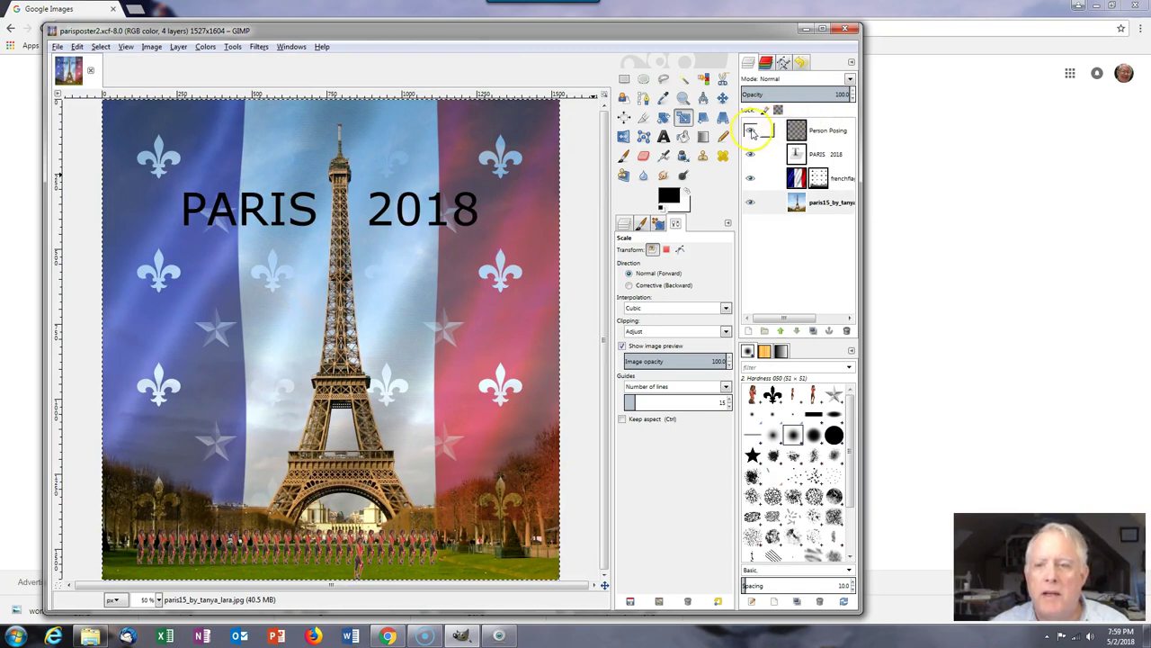
Step: Hide all four layers, then show only the Eiffel Tower photo layer and the French flag layer
left_click_drag(752, 133, 749, 205)
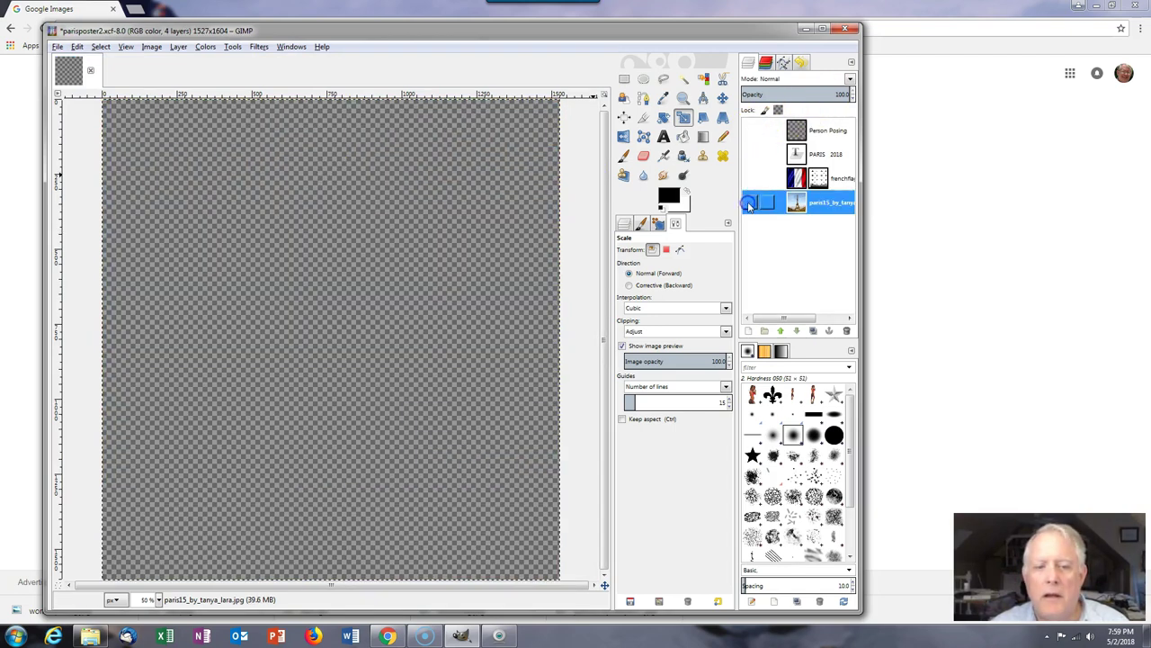
left_click(752, 205)
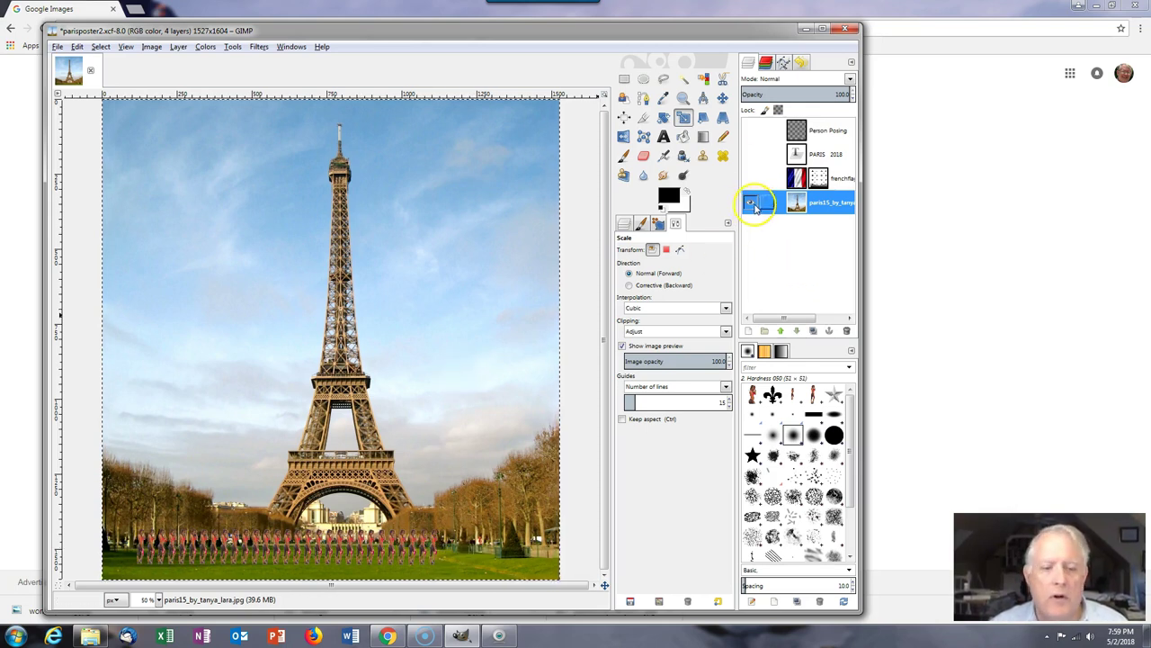
left_click(752, 178)
Step: Disable the French flag layer's mask to compare the result, then enable the mask again
left_click(814, 180)
right_click(823, 183)
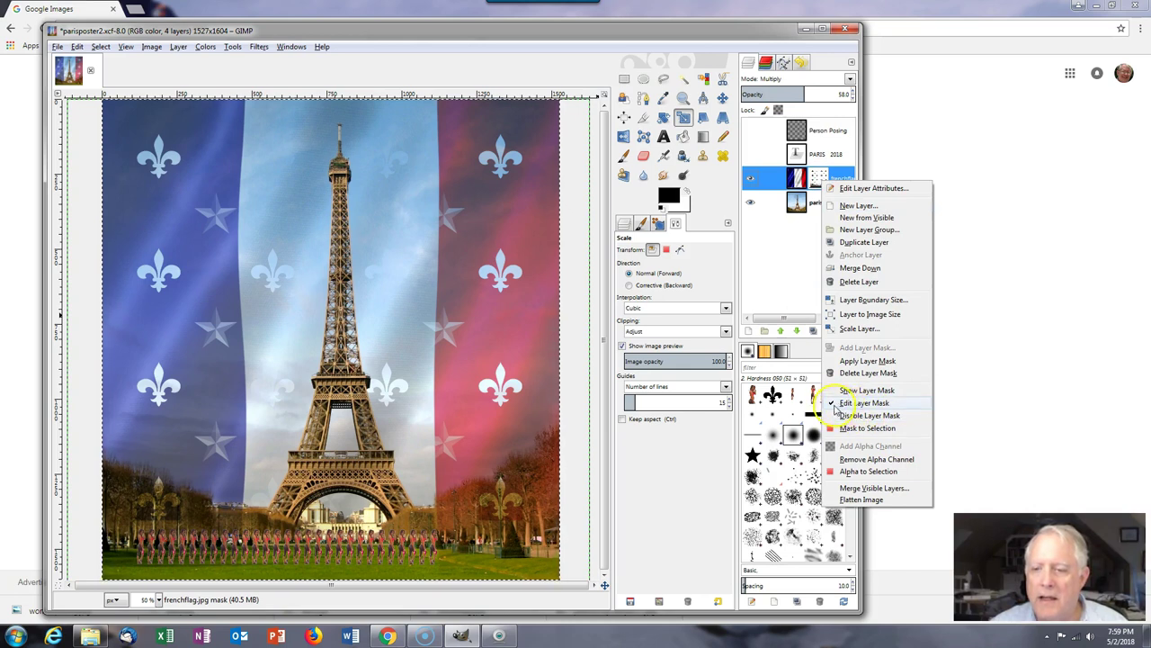
left_click(838, 415)
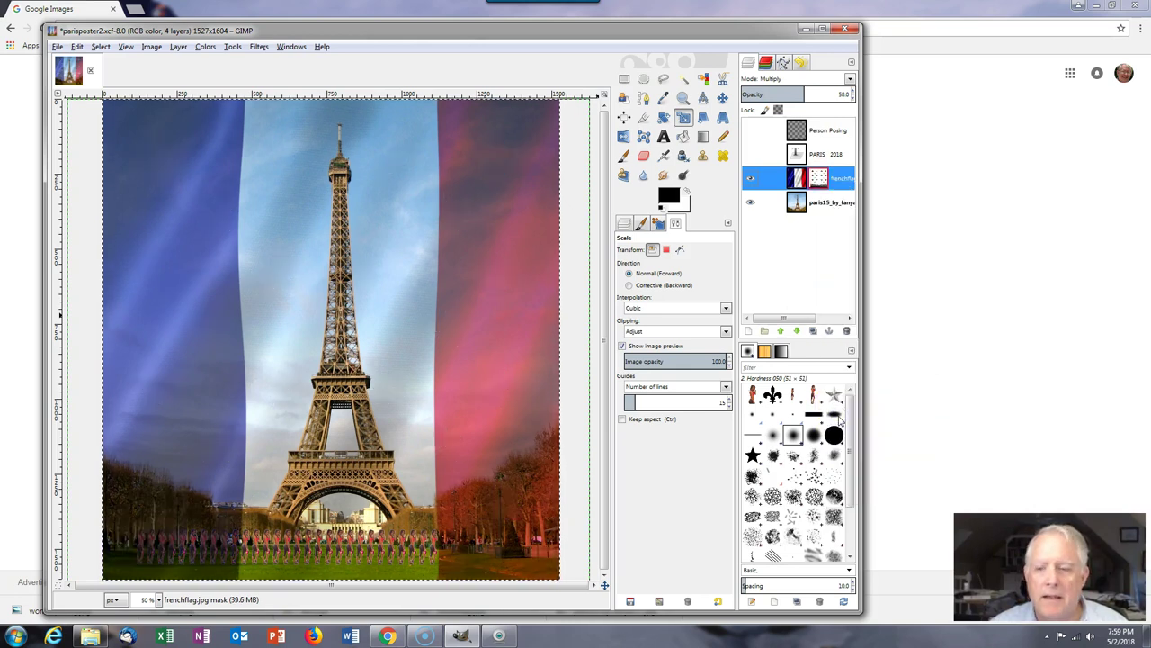
right_click(818, 177)
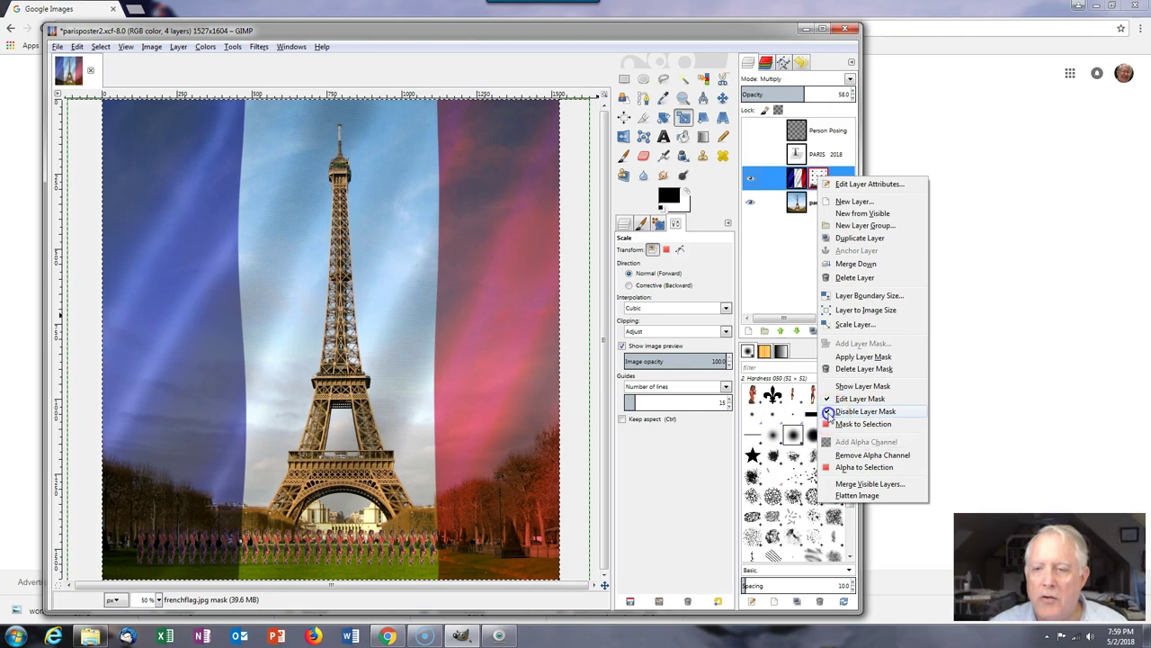
left_click(832, 412)
Step: Set the French flag layer's opacity to about 70.9 and compare Normal mode before returning it to Multiply
left_click_drag(804, 93, 818, 90)
left_click(822, 81)
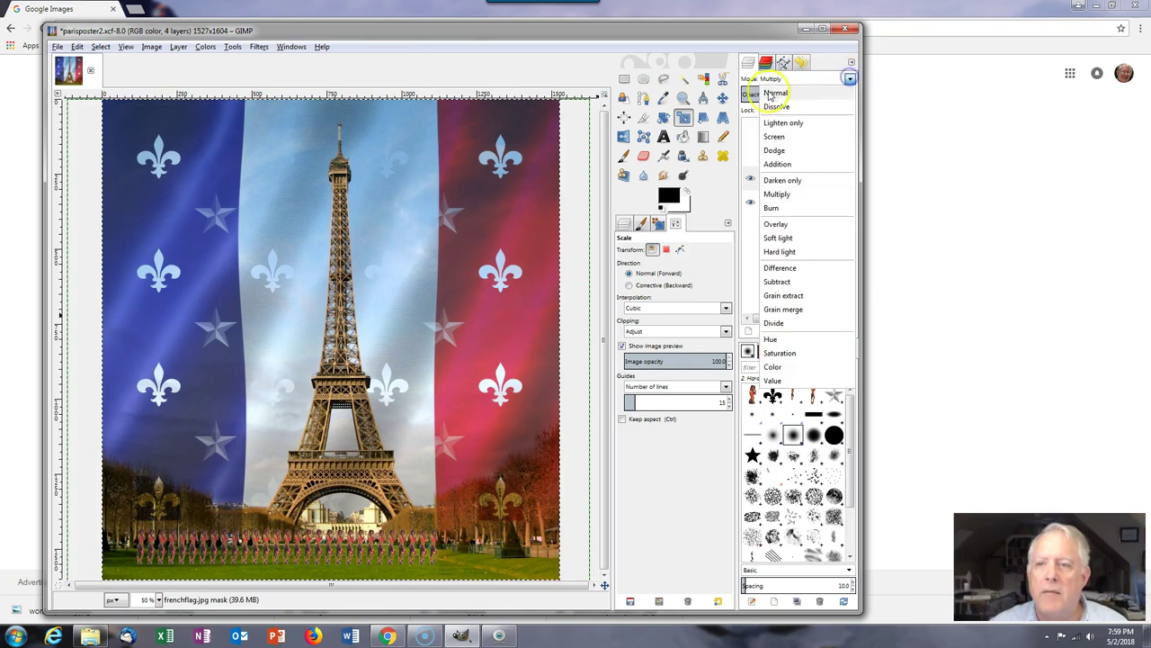
left_click(769, 94)
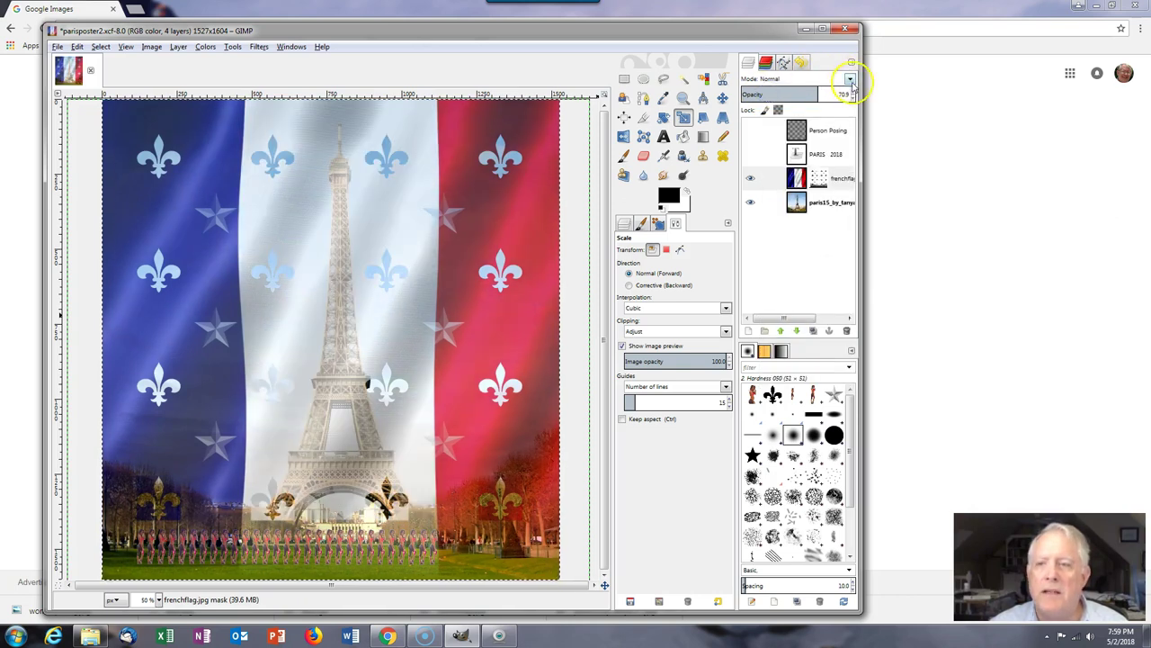
left_click(851, 80)
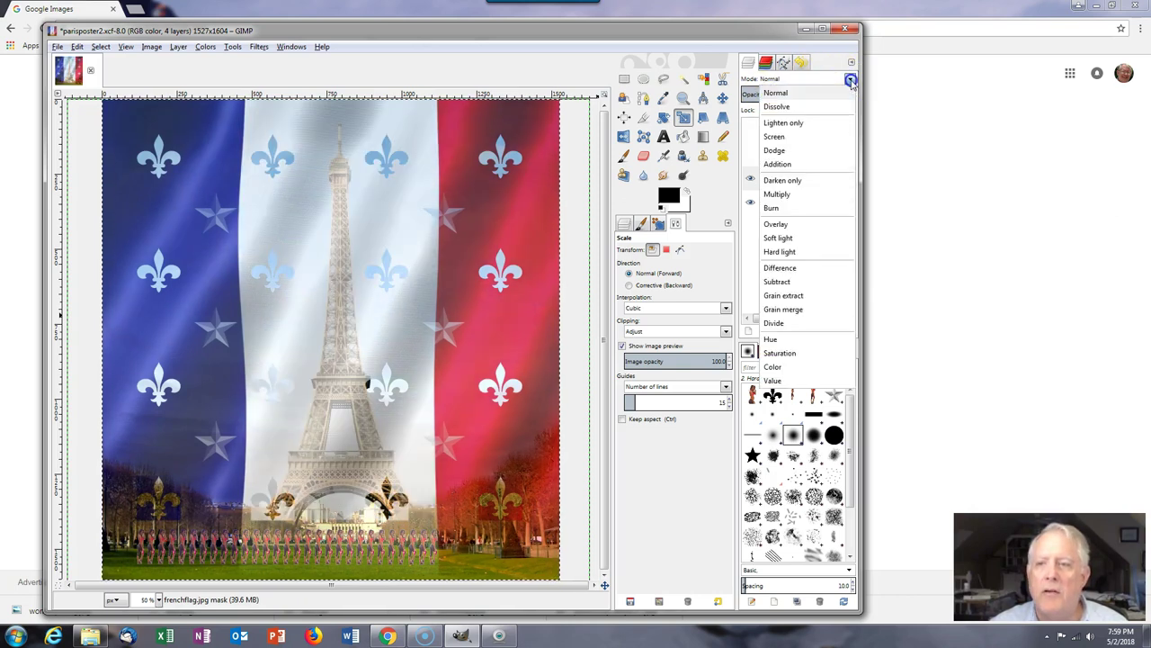
left_click(778, 194)
Step: Show the PARIS 2018 text layer, toggle the Person Posing layer, and close the poster without saving
left_click(751, 156)
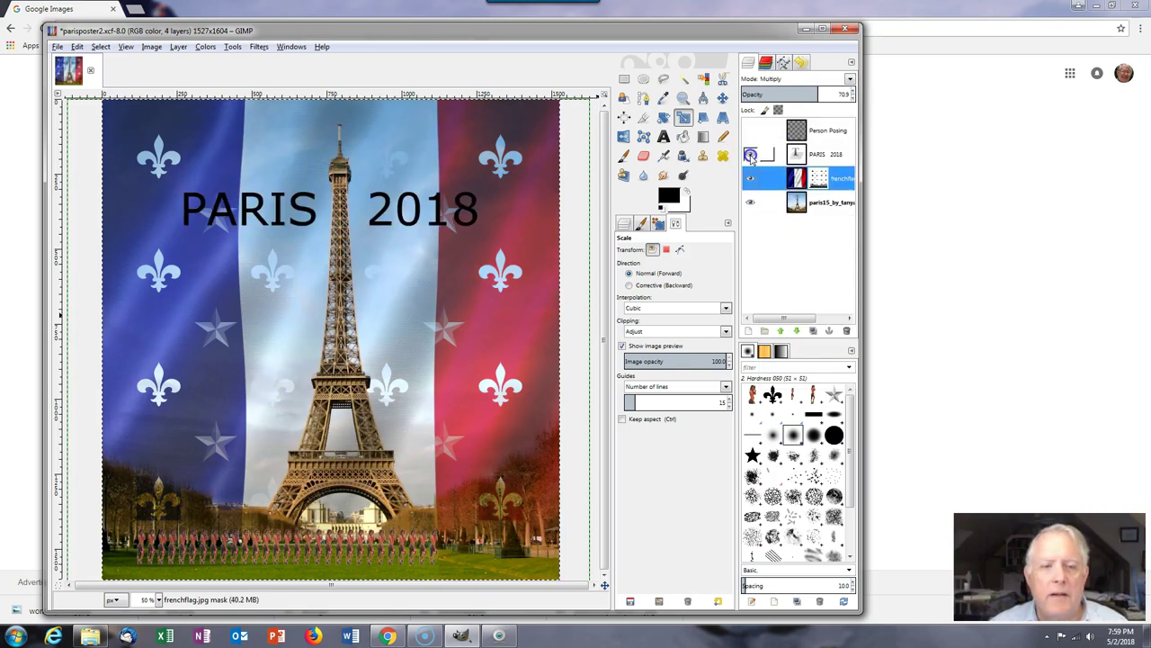
left_click(749, 133)
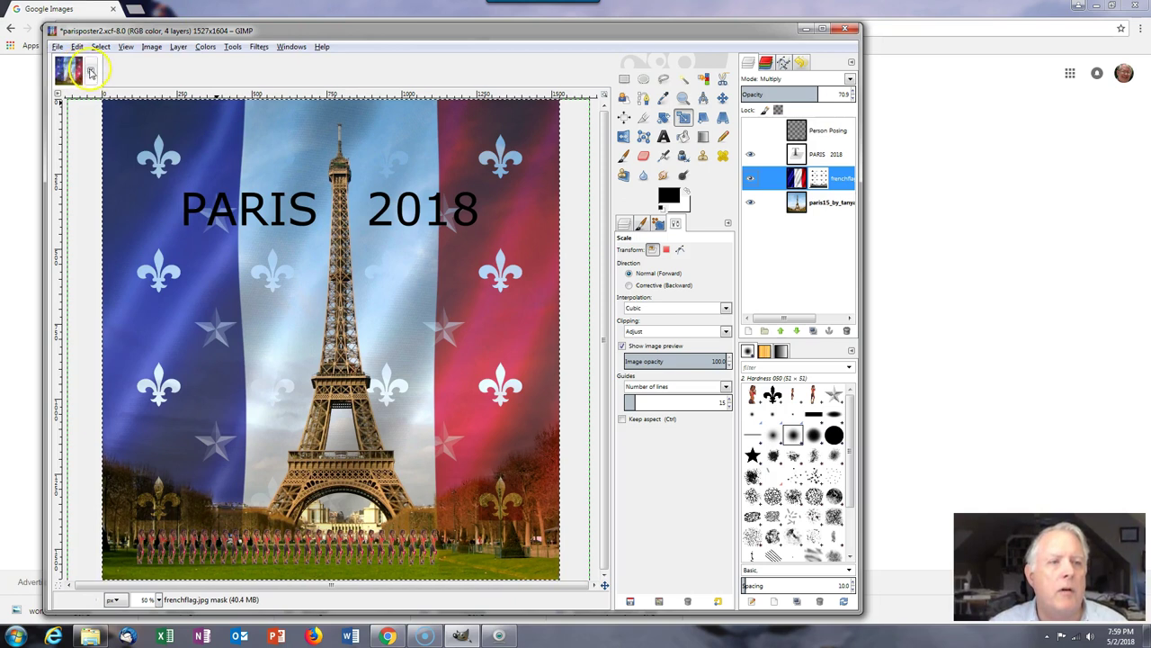
left_click(90, 72)
left_click(468, 387)
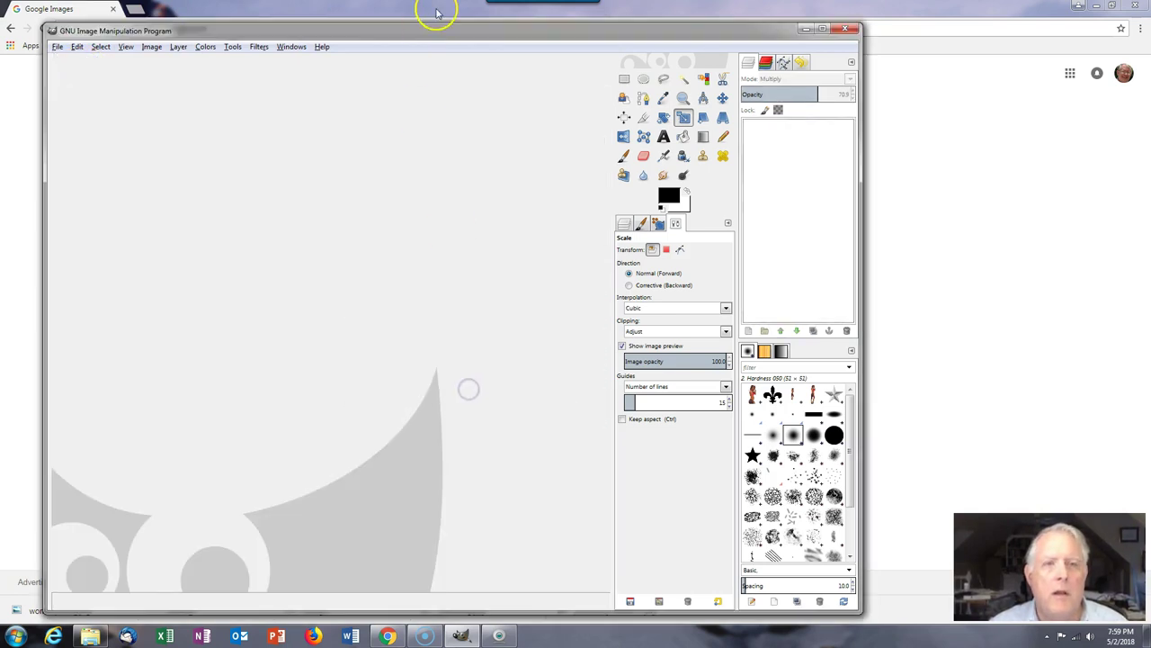
Step: Switch to Google Images in Chrome and search for "paris eiffel 15" plus the photographer's first name
left_click(436, 13)
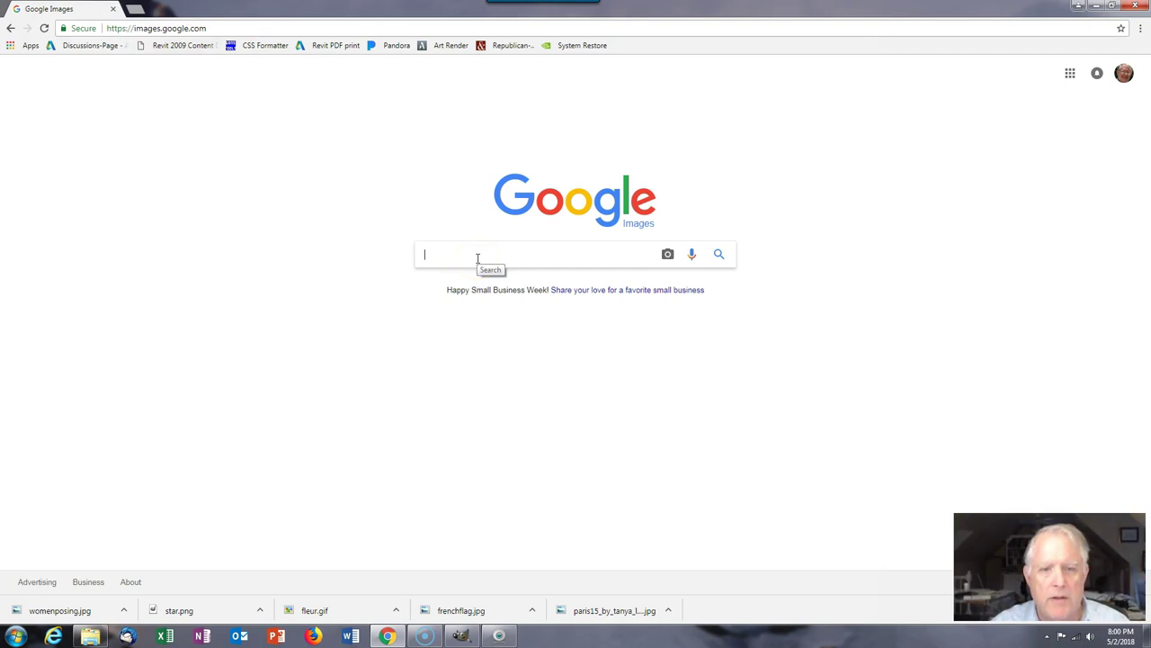
type("paris")
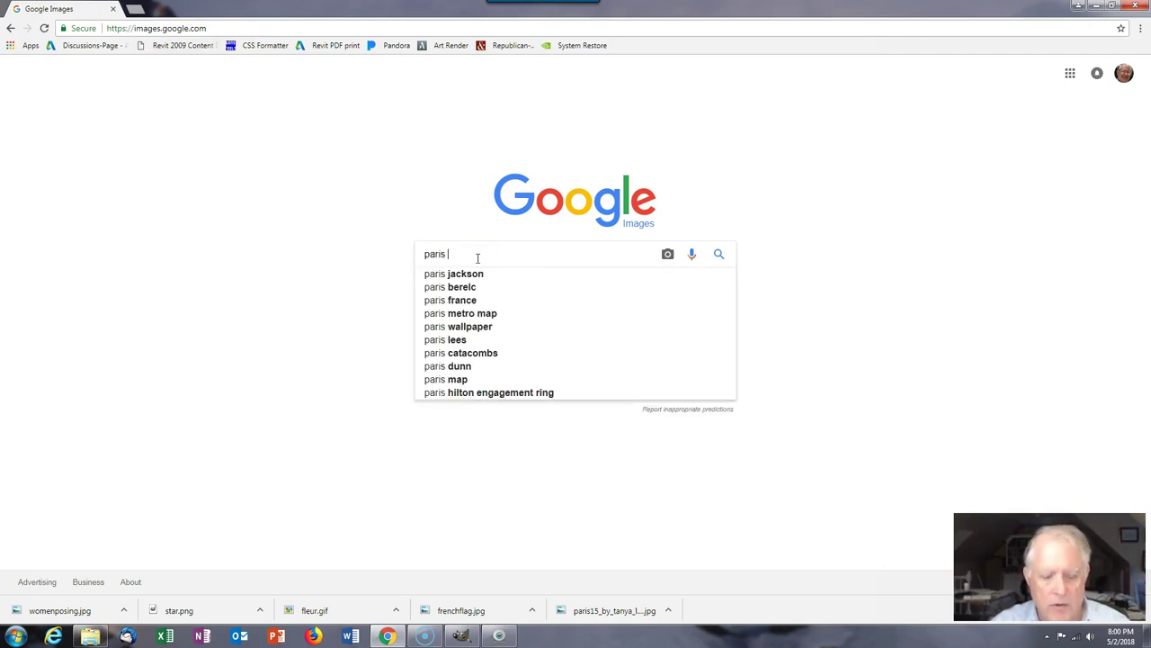
type(" eiffel 15 tan")
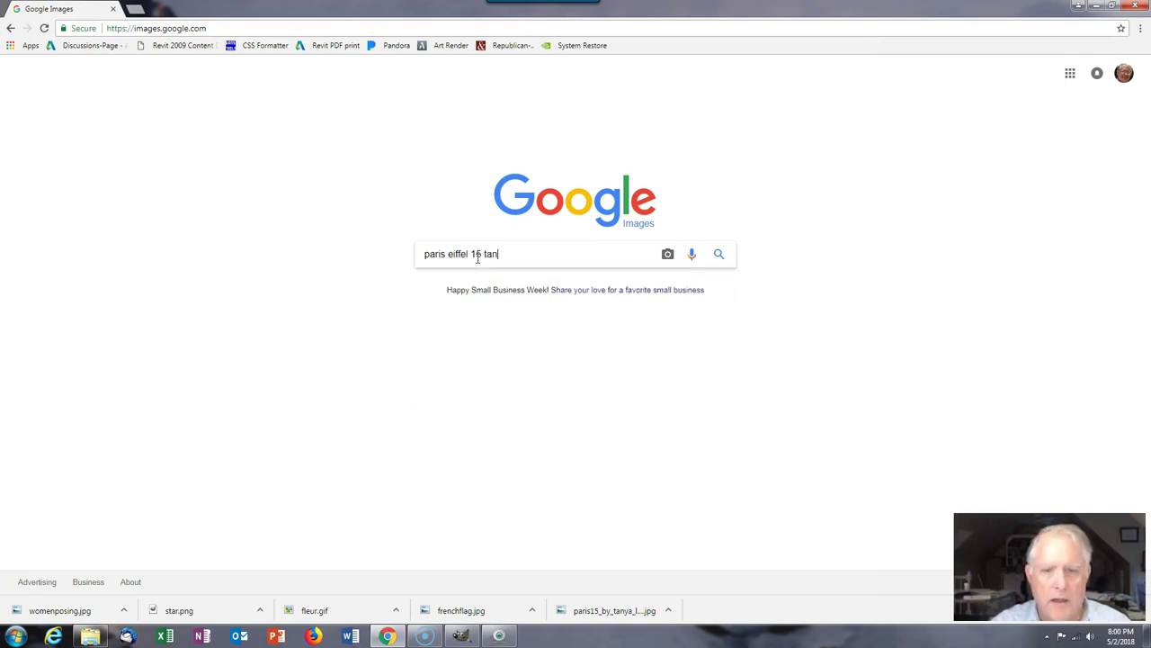
type("ya")
key("Return")
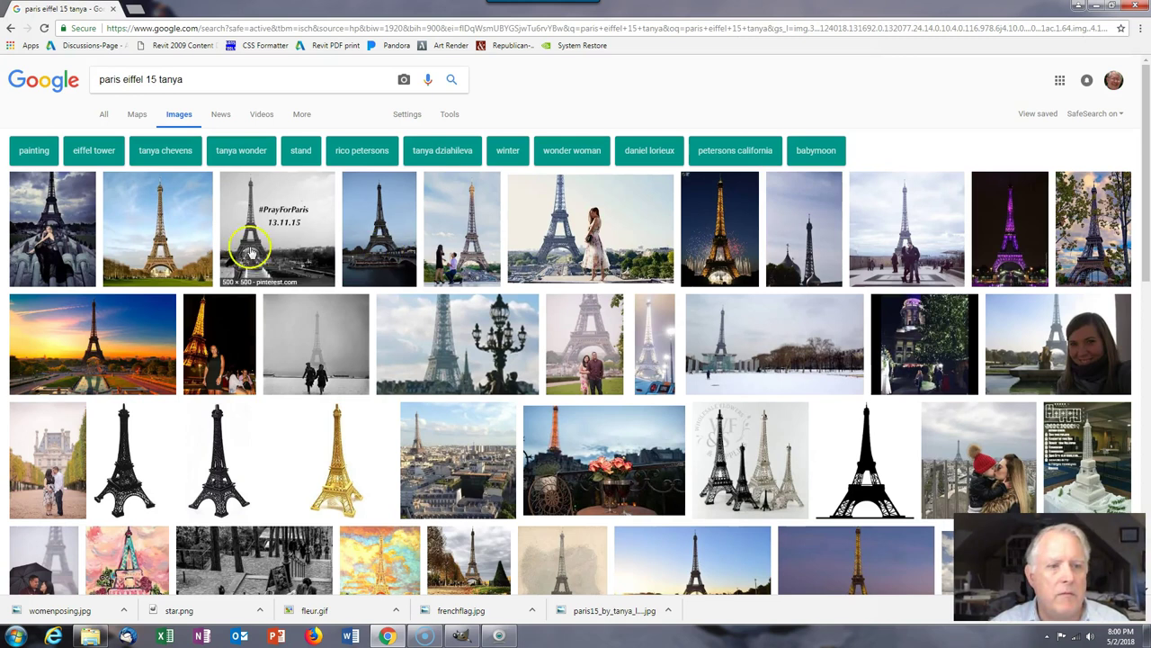
Step: Open the 1527 × 1604 Eiffel Tower photo and save it as a JPEG under its suggested name in the GimpProject folder
left_click(175, 227)
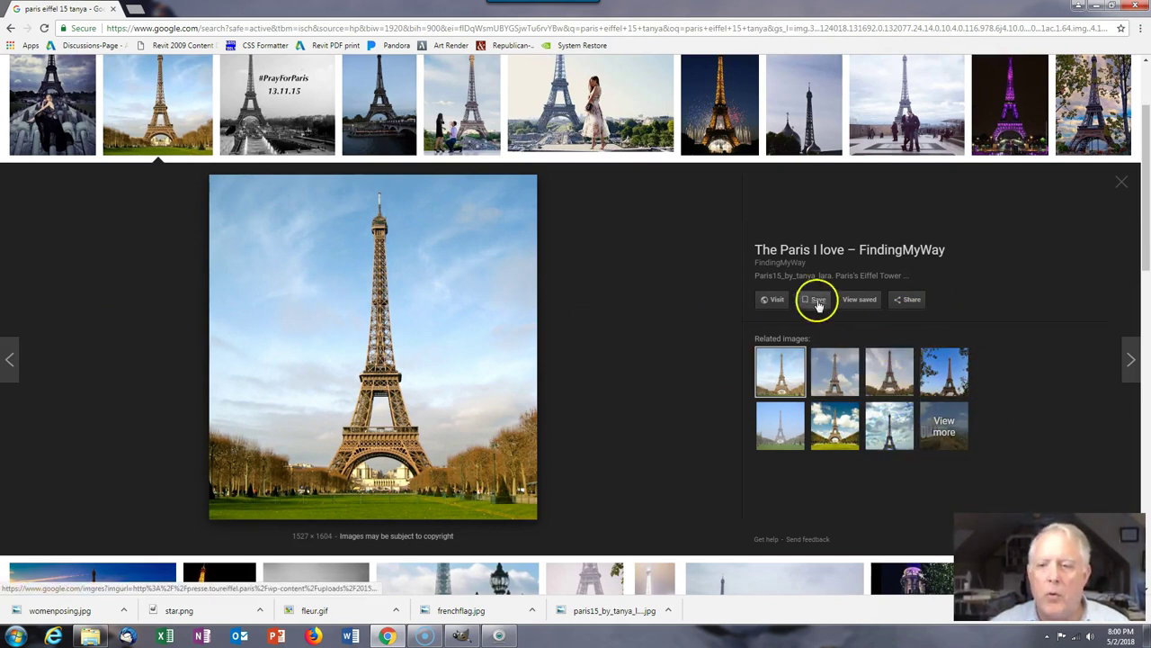
right_click(404, 344)
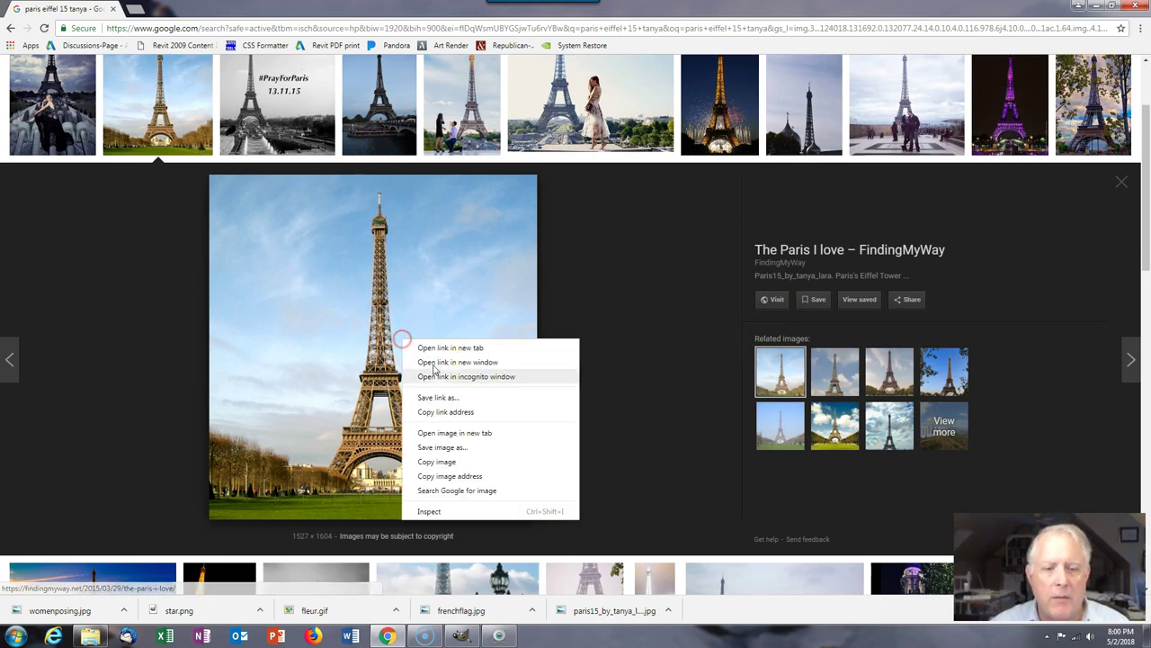
left_click(454, 452)
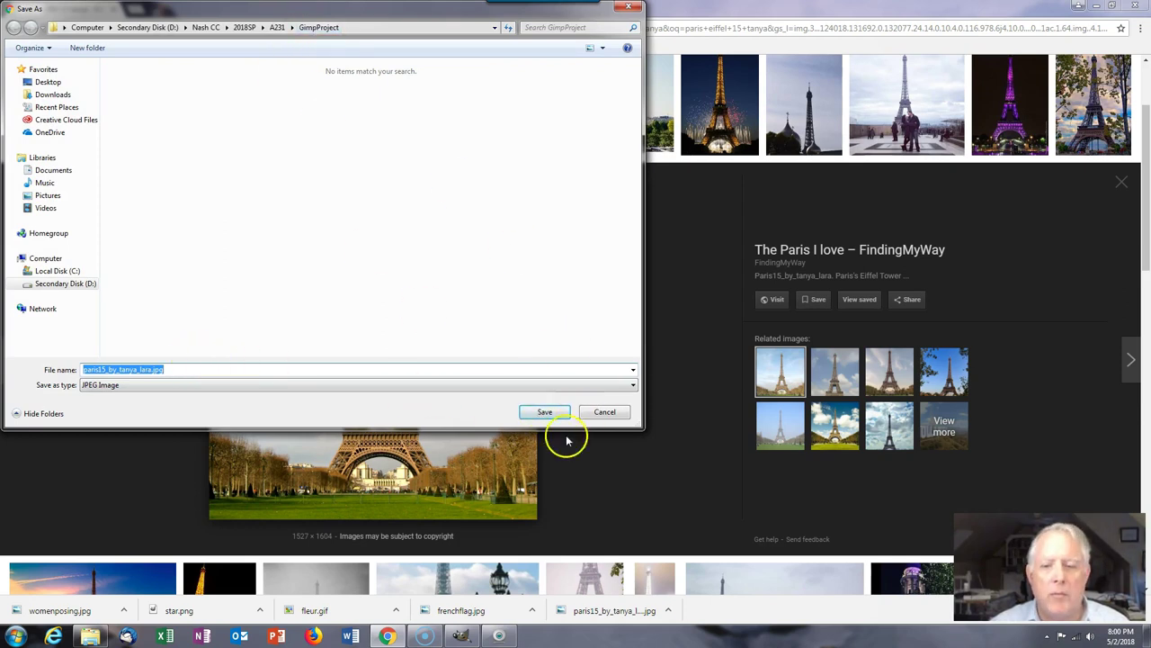
left_click(547, 414)
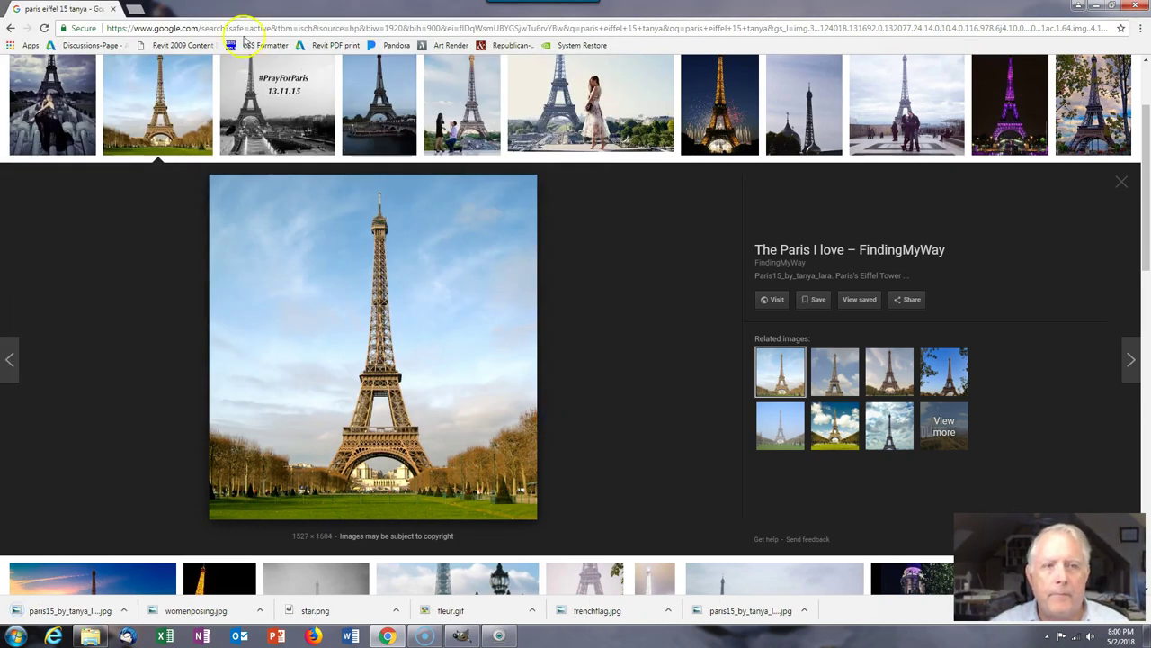
Step: Replace the image search with "french flag"
scroll(262, 227, "up", 1)
scroll(263, 228, "up", 2)
left_click_drag(201, 79, 93, 81)
type("french flag")
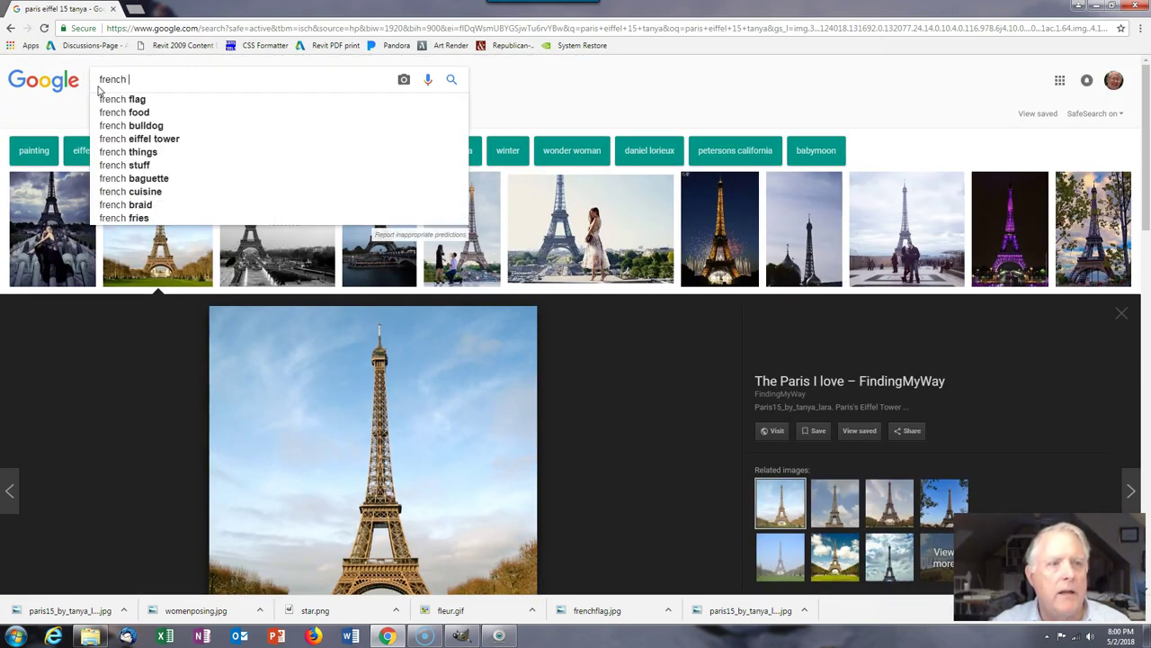
key("Return")
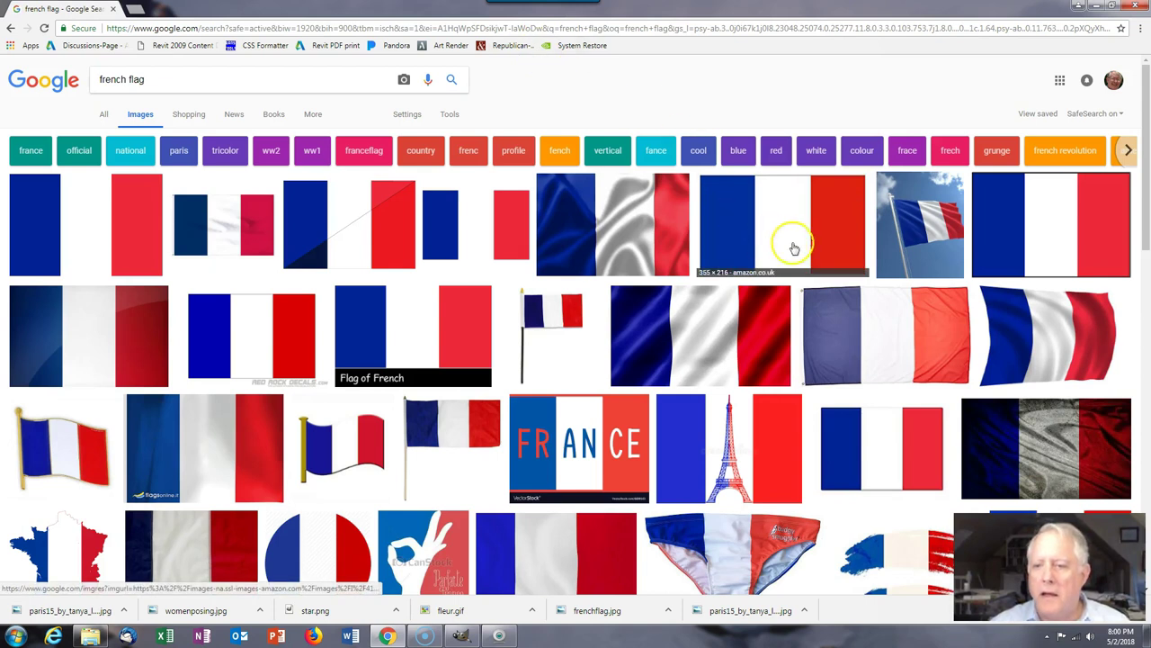
Step: Open the rippled 1280 × 720 France Flag 001 image and save it as frenchflag in the GimpProject folder
left_click(694, 351)
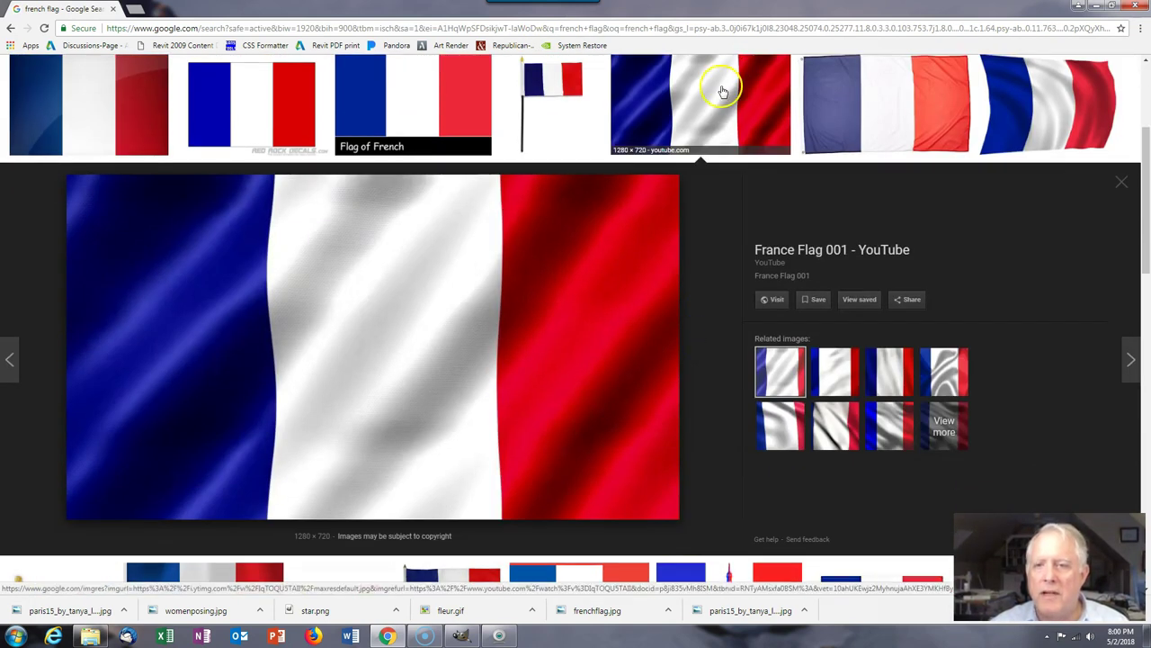
right_click(349, 340)
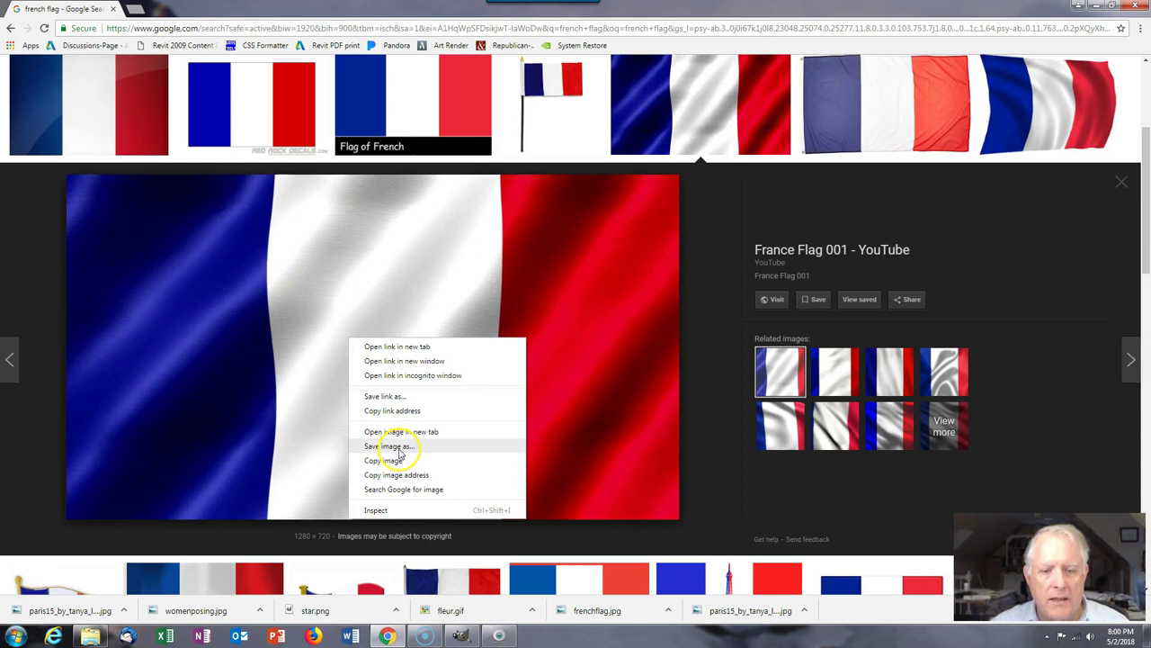
left_click(400, 450)
type("f")
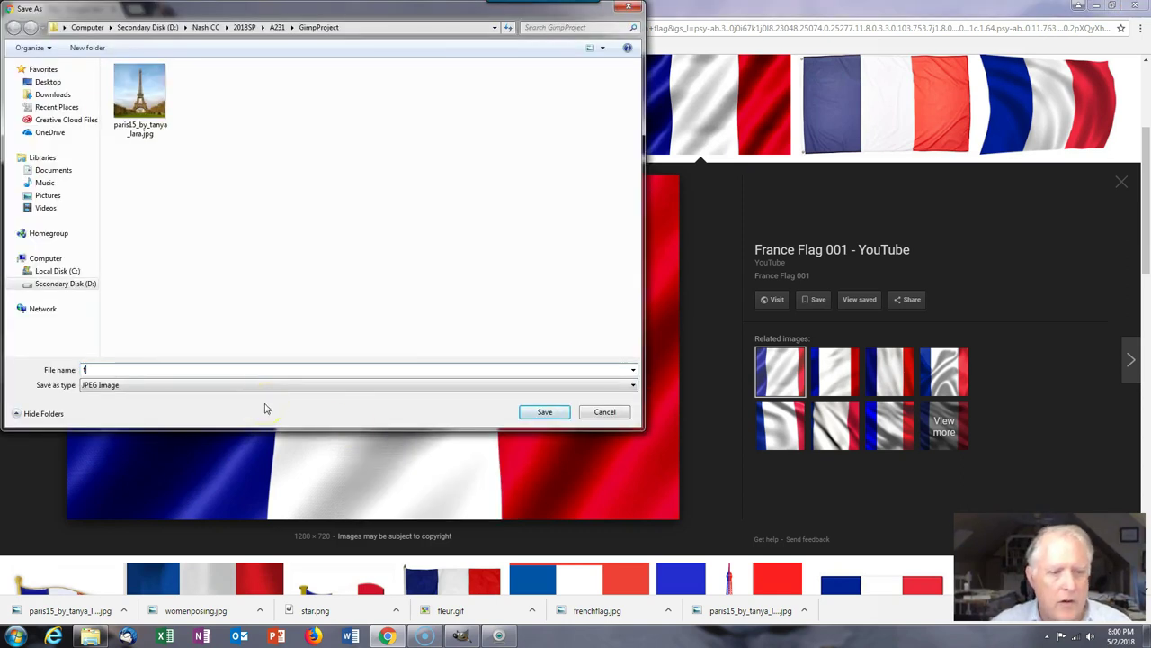
type("renchflag")
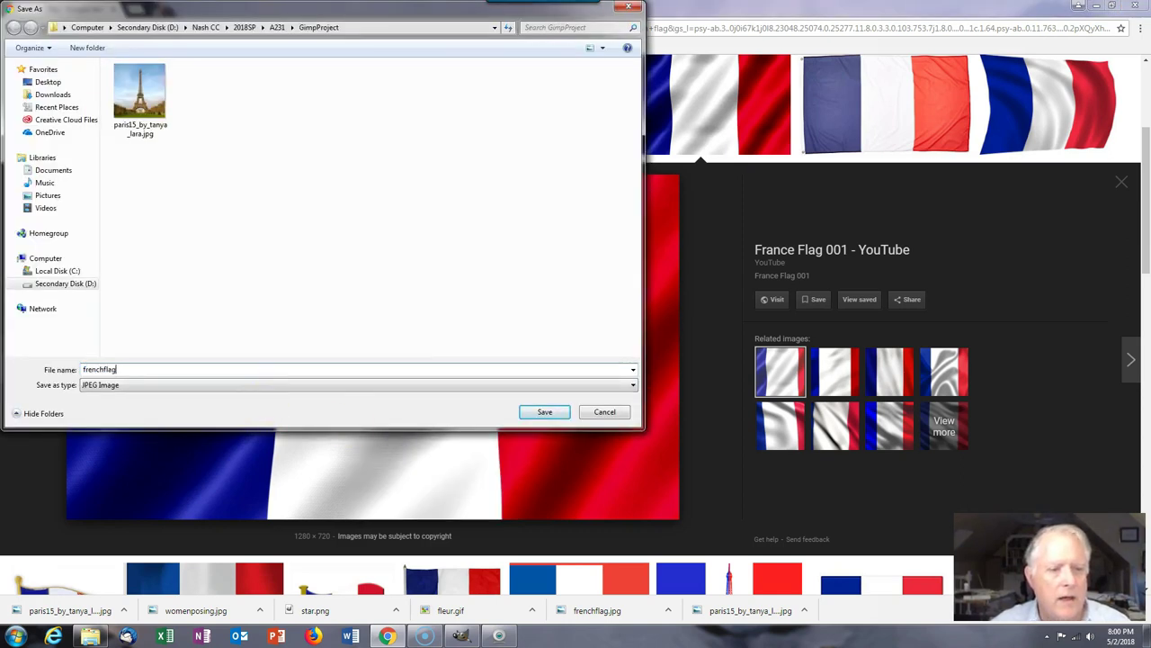
key("Return")
Step: Change the image search to "french symbols"
scroll(559, 208, "up", 3)
left_click_drag(164, 83, 90, 81)
double_click(132, 81)
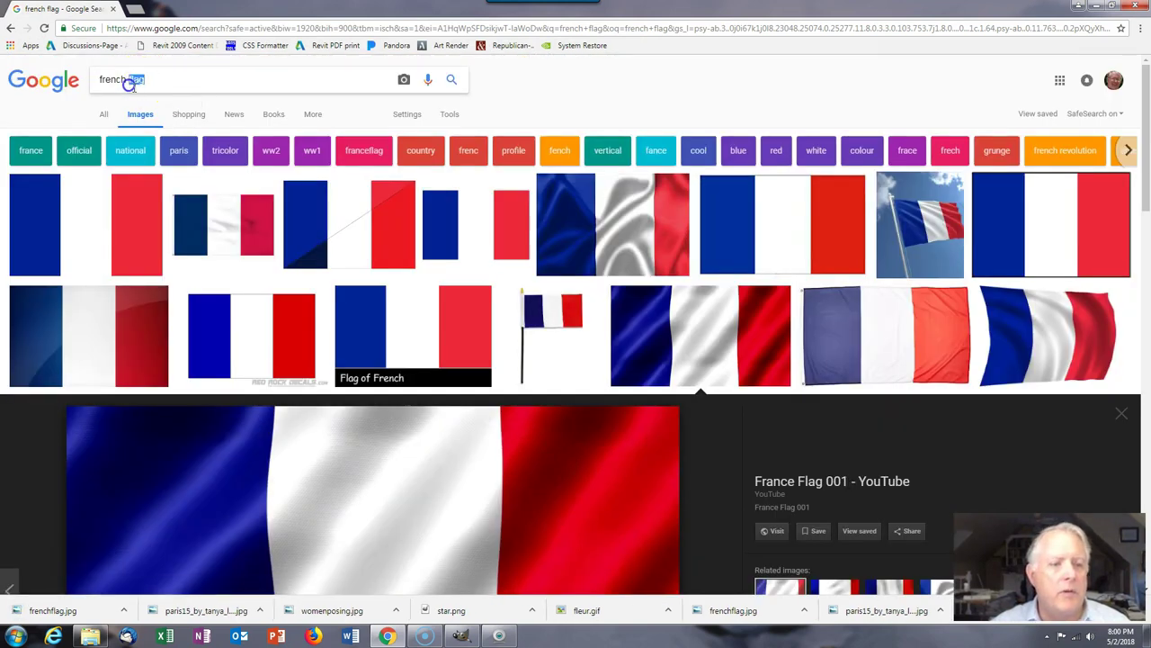
type("symbols")
key("Return")
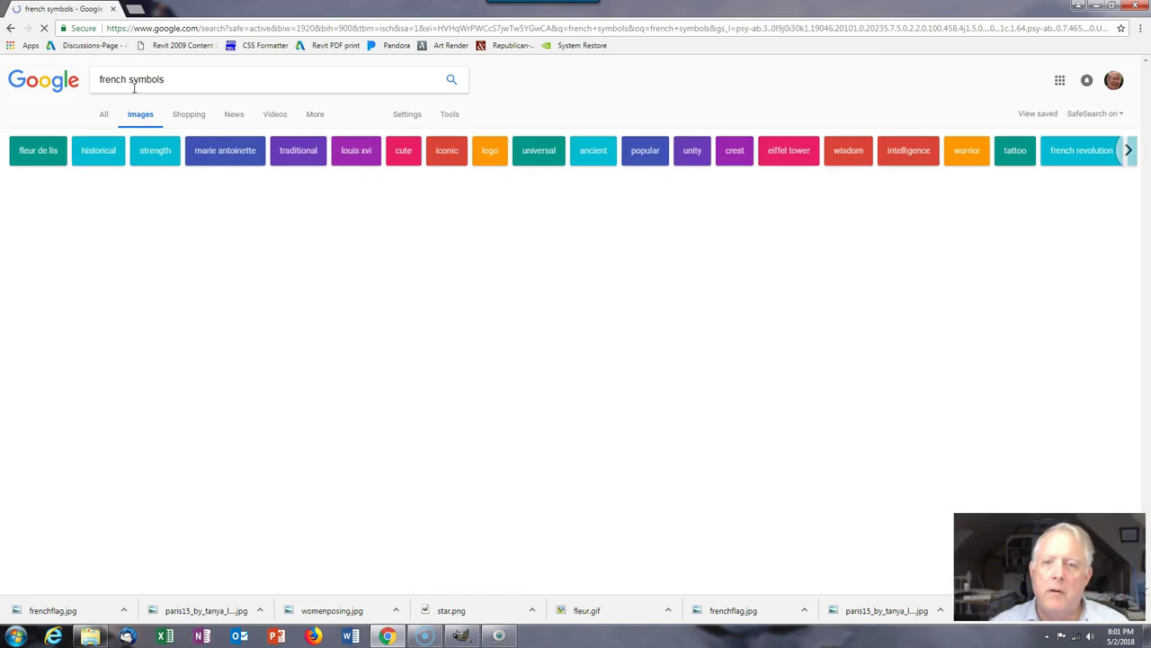
Step: Open the black 500 × 516 fleur-de-lis image and save it as a GIF named fleur in the GimpProject folder
left_click(868, 224)
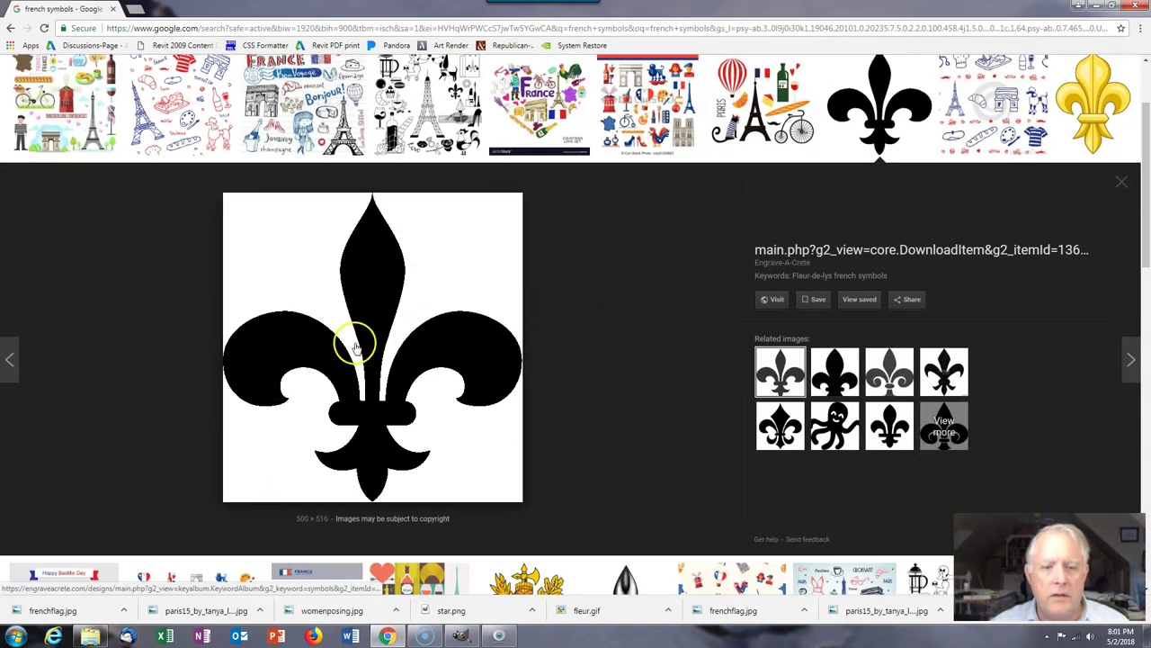
right_click(359, 342)
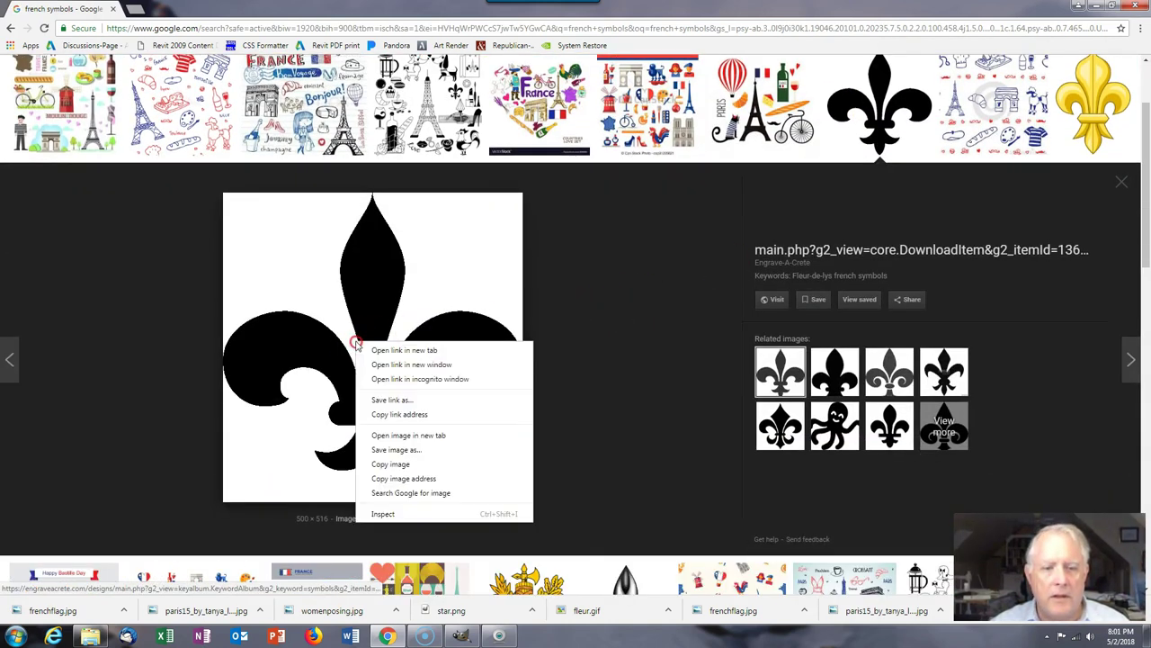
left_click(396, 448)
type("fleur")
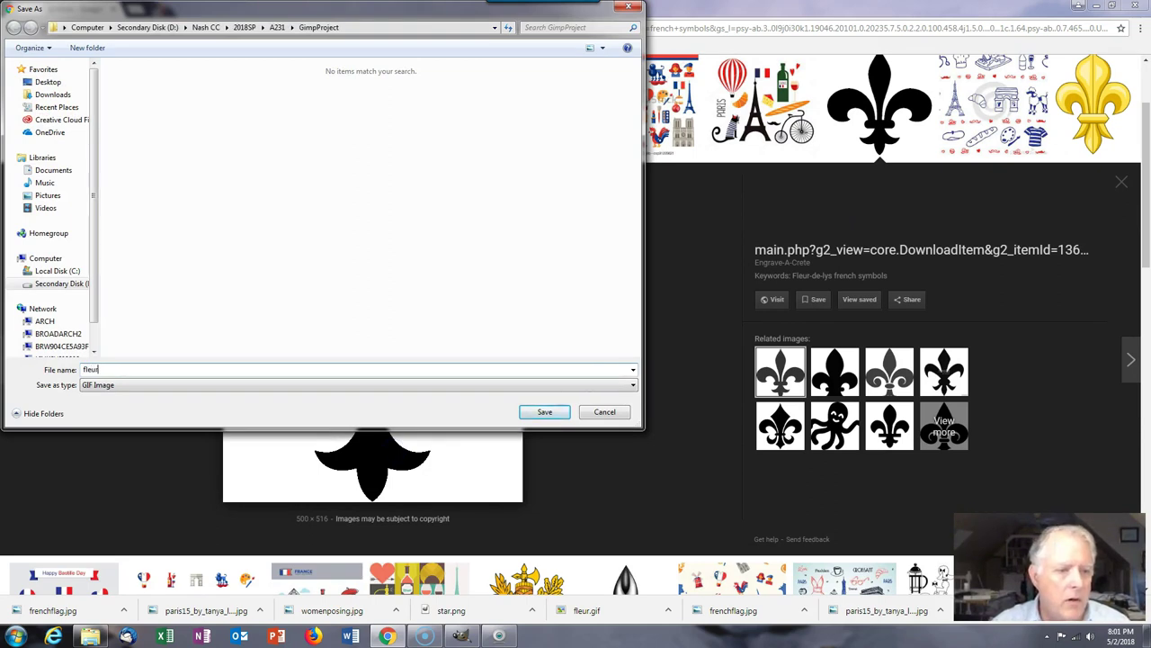
key("Return")
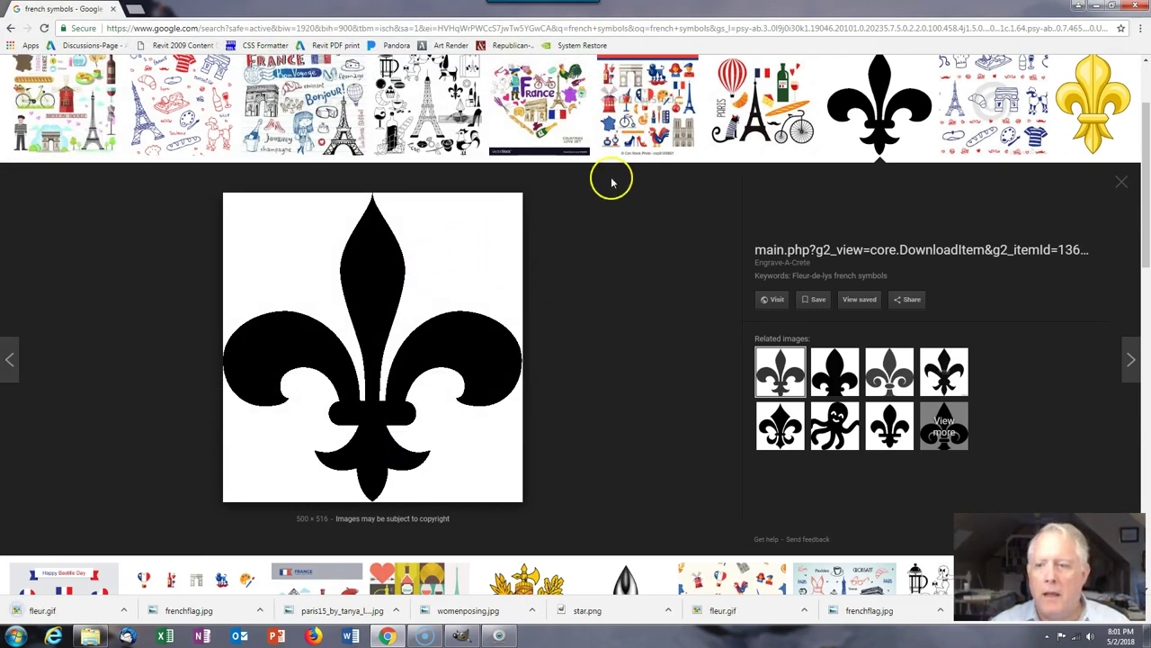
Step: Replace the image search with "star"
scroll(239, 117, "up", 3)
double_click(130, 78)
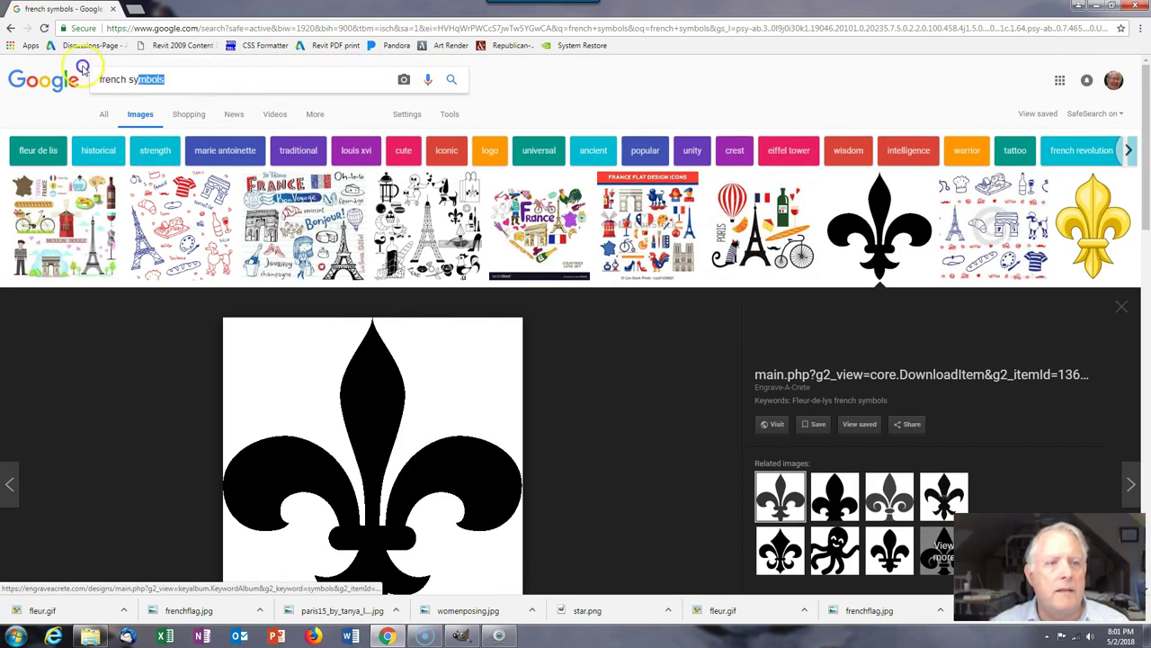
left_click_drag(129, 78, 75, 72)
type("star")
key("Return")
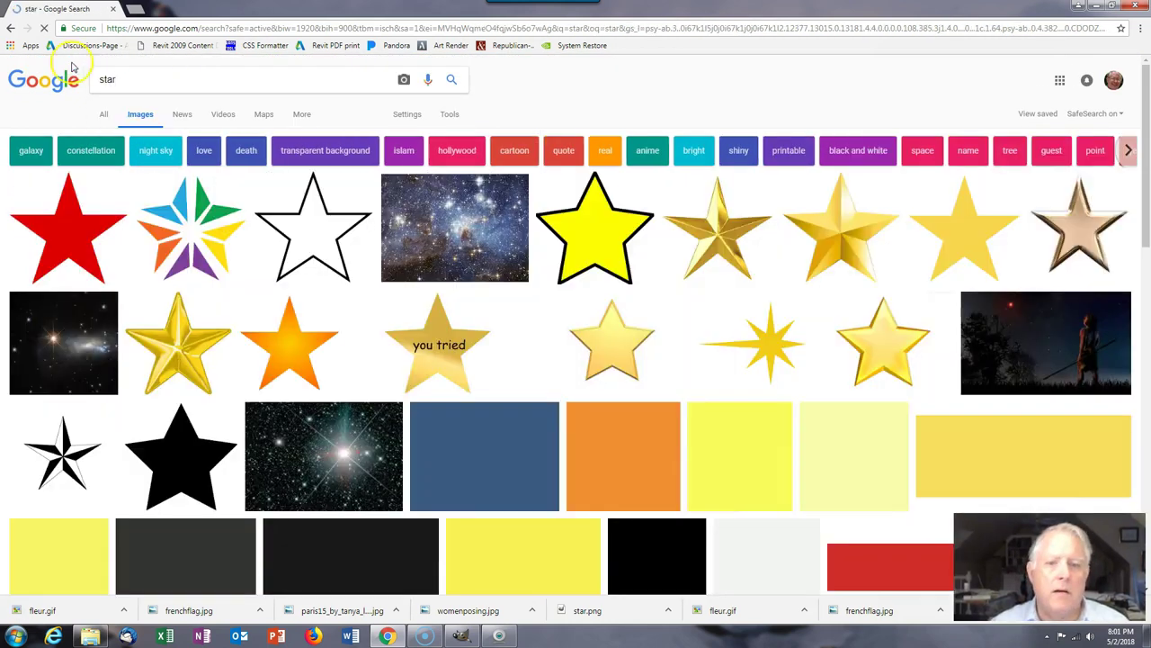
Step: Open the faceted silver 2000 × 1915 star image and save it as star in the GimpProject folder
scroll(738, 349, "down", 6)
scroll(737, 349, "down", 7)
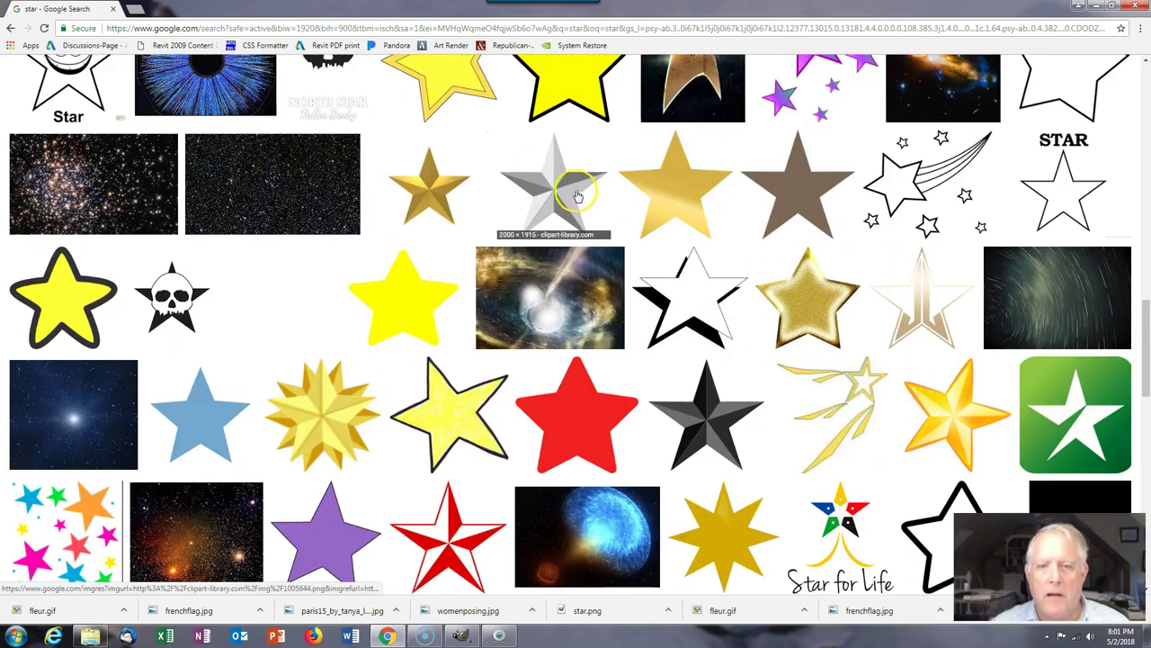
left_click(578, 196)
right_click(411, 335)
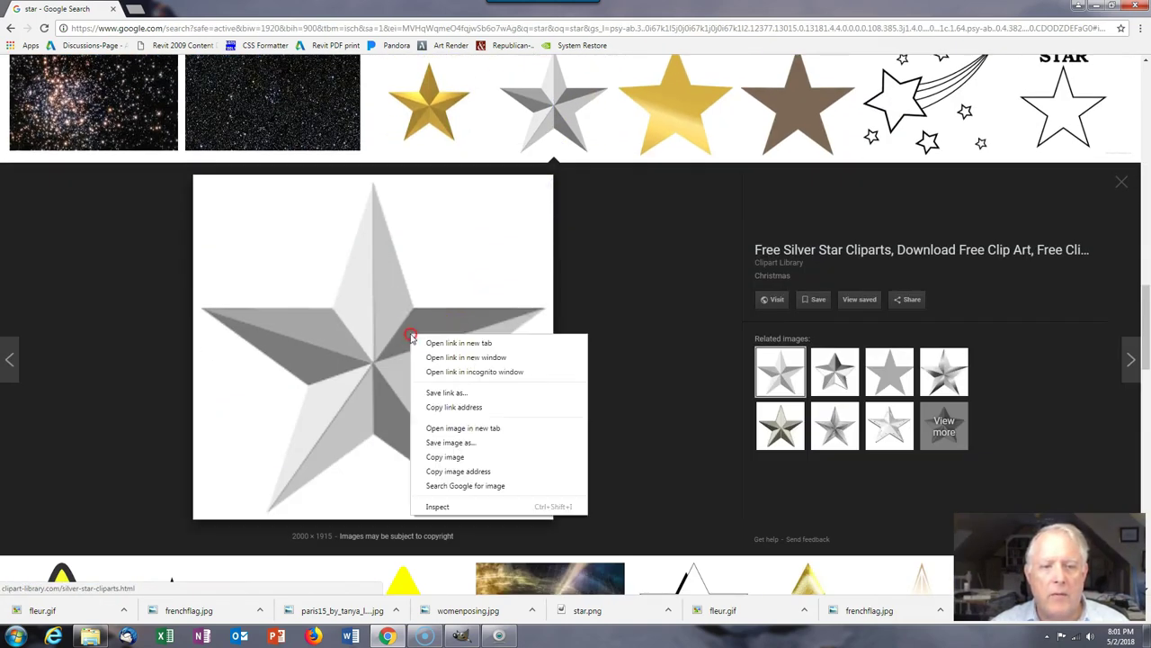
left_click(481, 442)
type("sta")
key("Return")
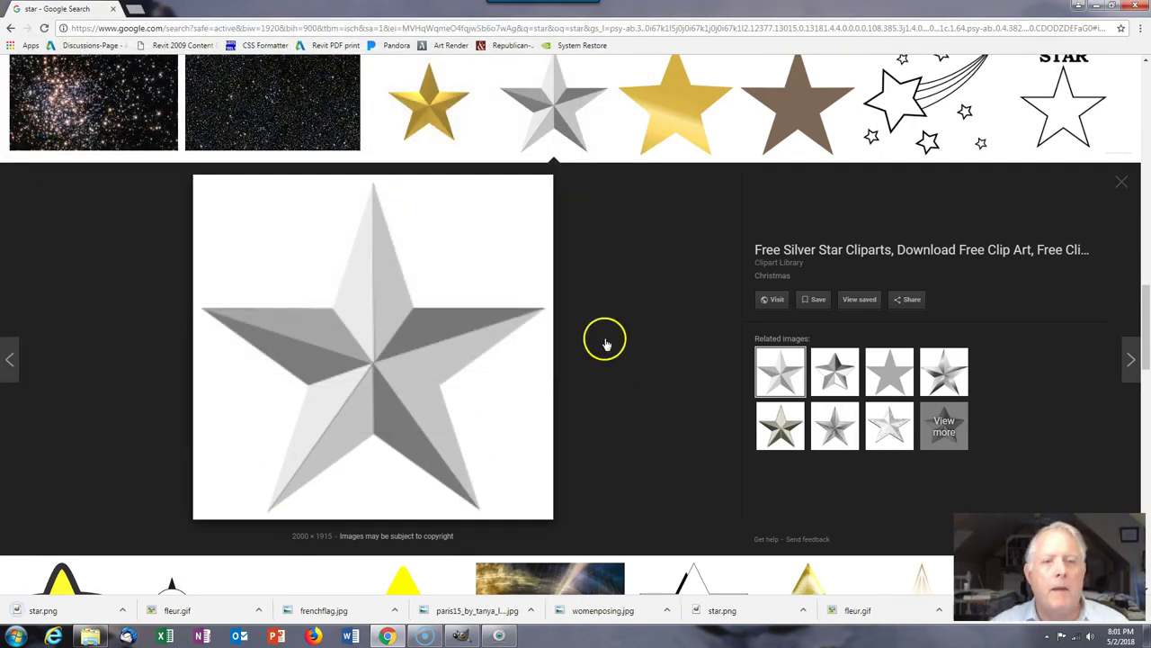
Step: Switch to GIMP and open the Eiffel Tower JPEG from the GimpProject folder
left_click(462, 636)
left_click(58, 46)
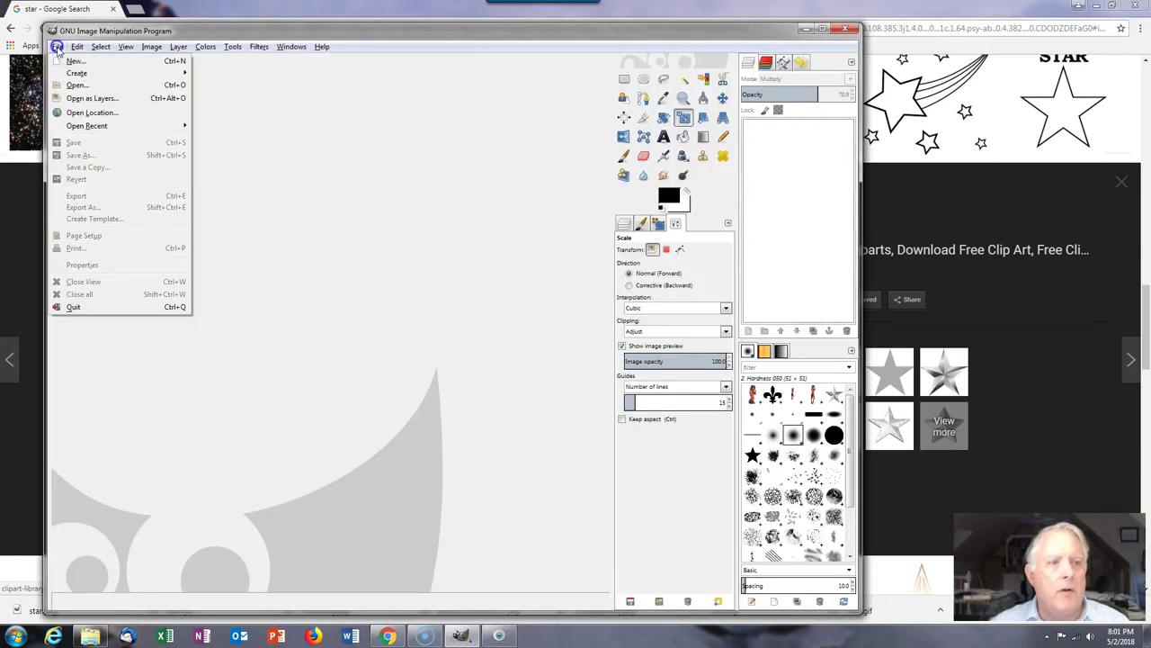
left_click(61, 72)
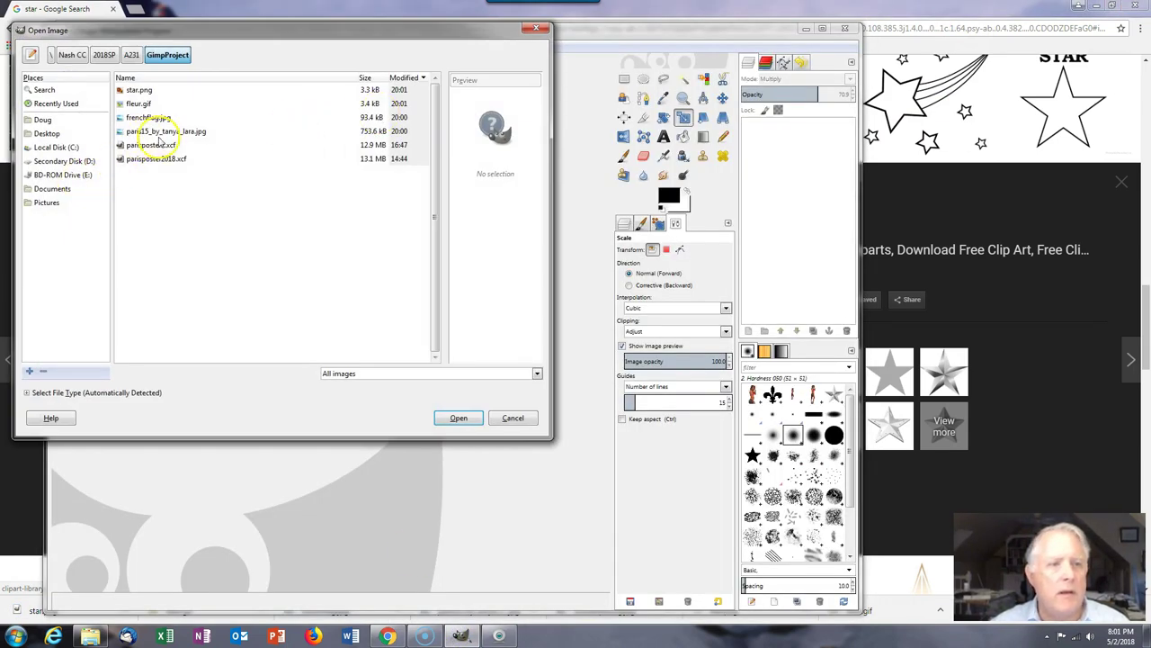
left_click(158, 131)
left_click(474, 419)
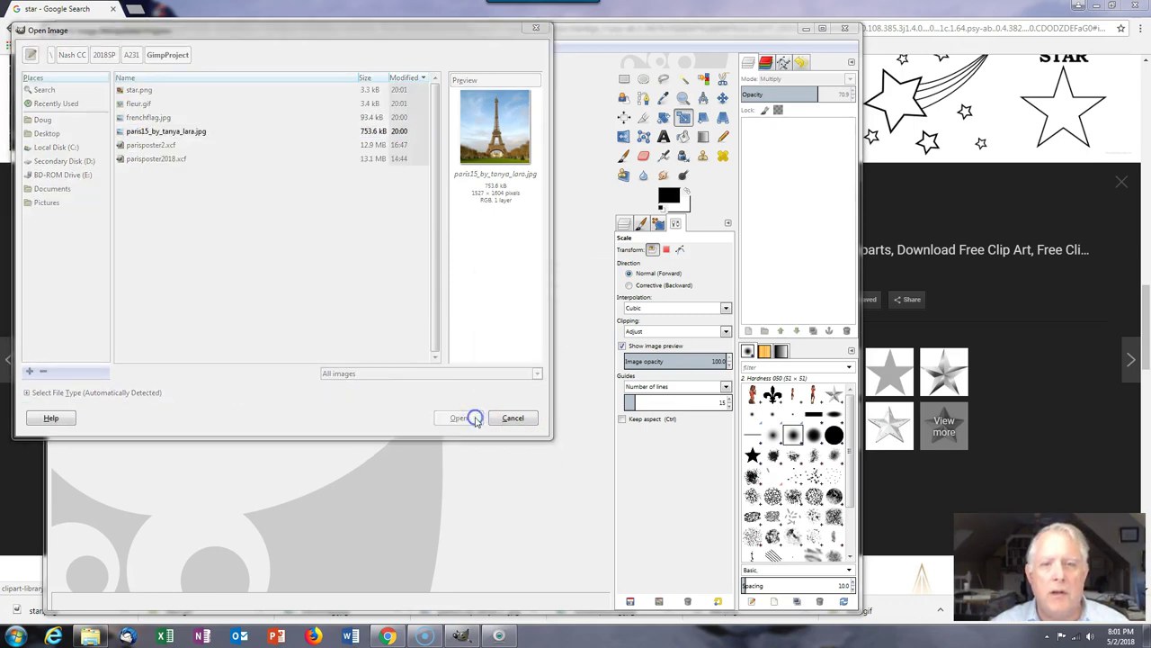
left_click(592, 382)
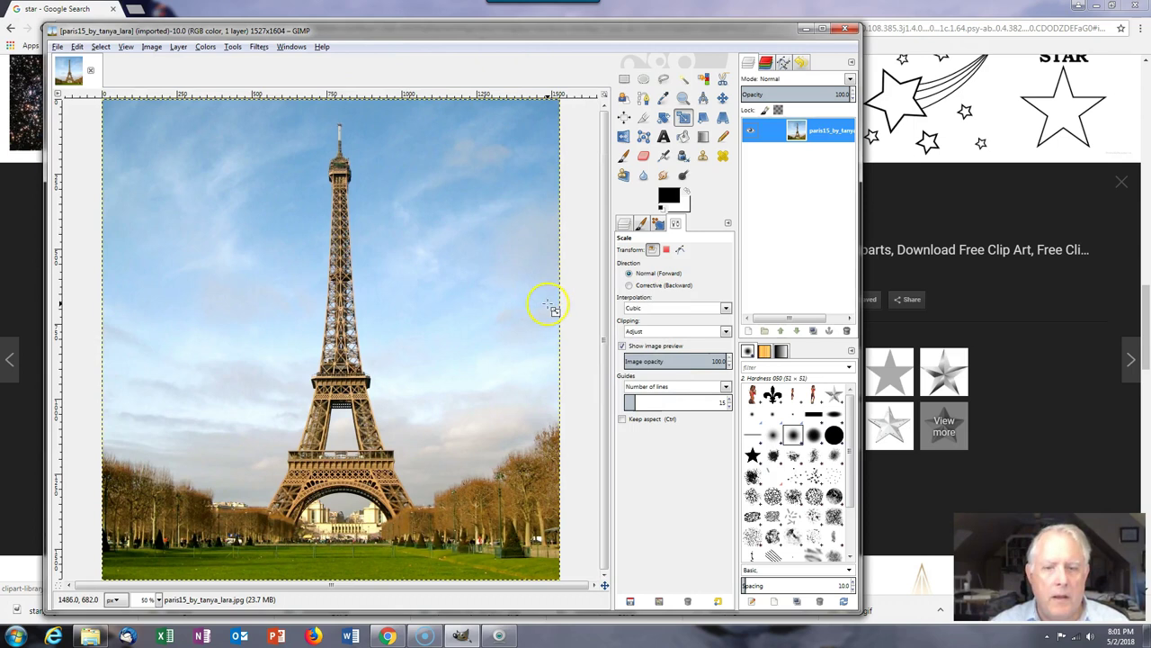
Step: Add frenchflag.jpg from the GimpProject folder as a new layer over the Eiffel Tower photo
left_click(57, 46)
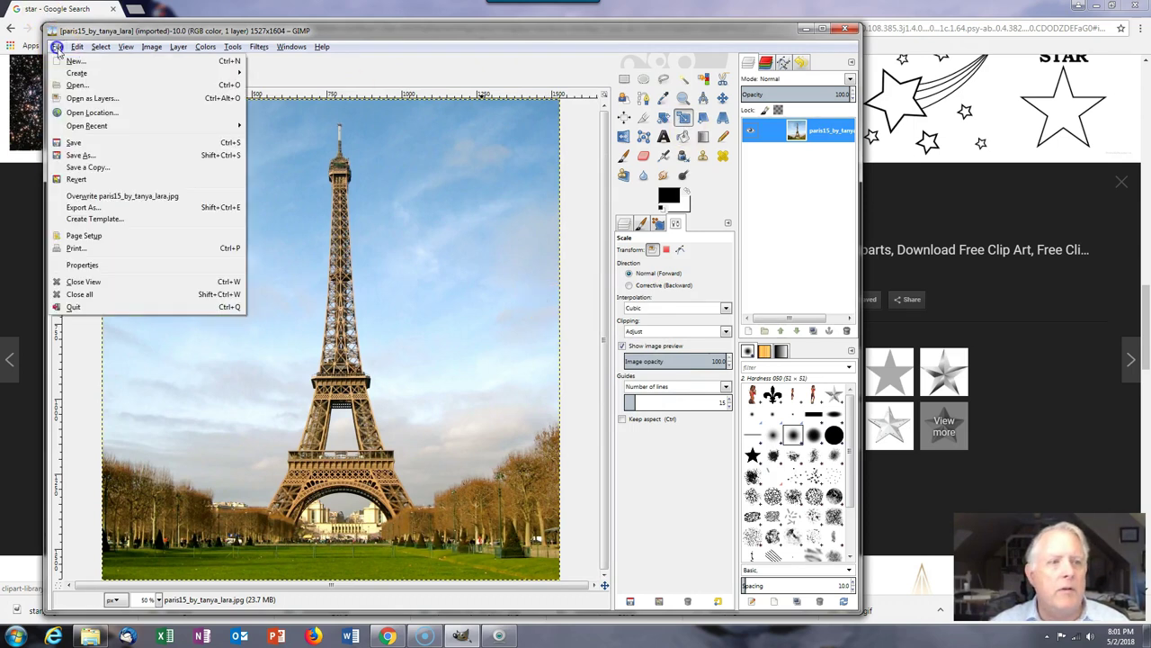
left_click(86, 97)
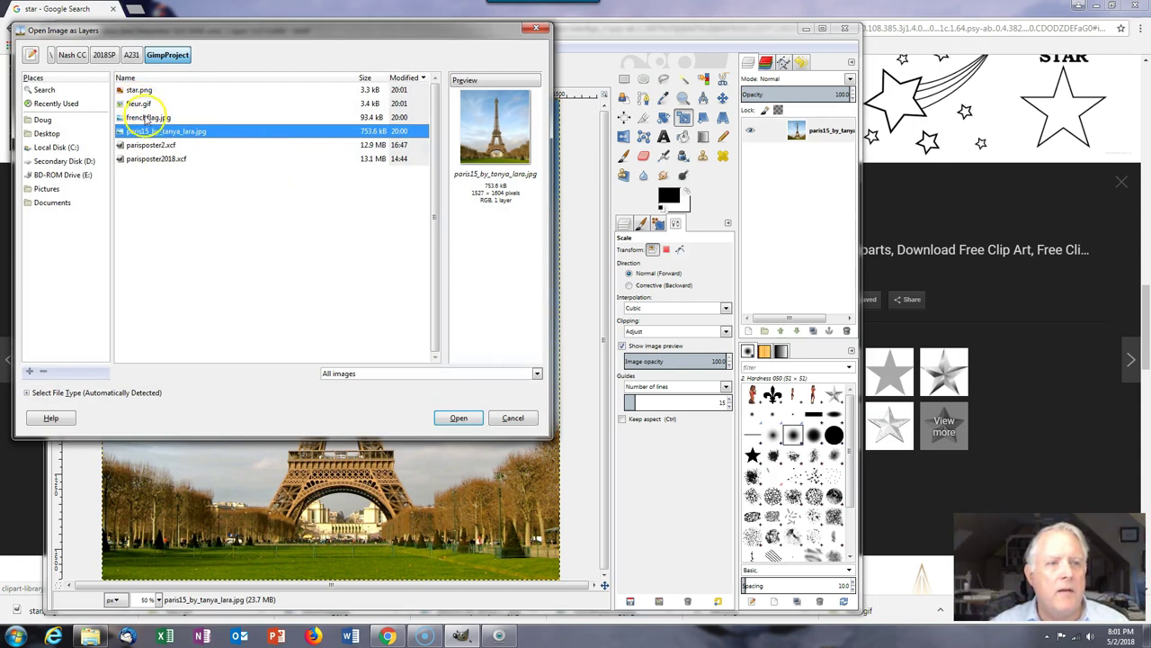
left_click(146, 119)
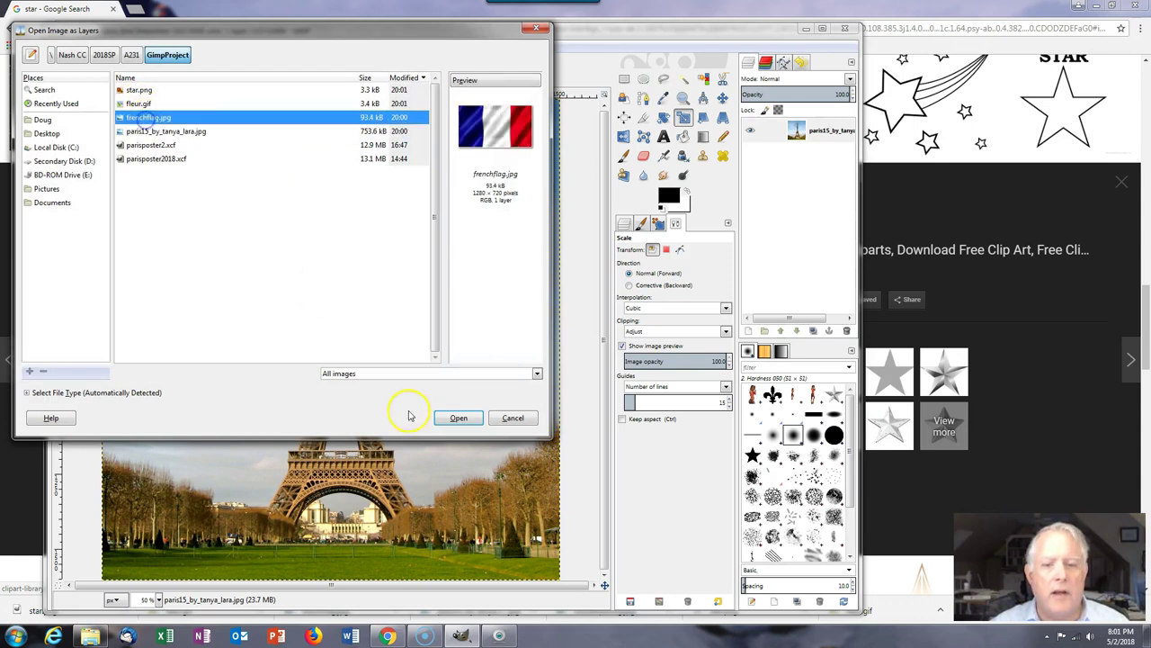
left_click(460, 418)
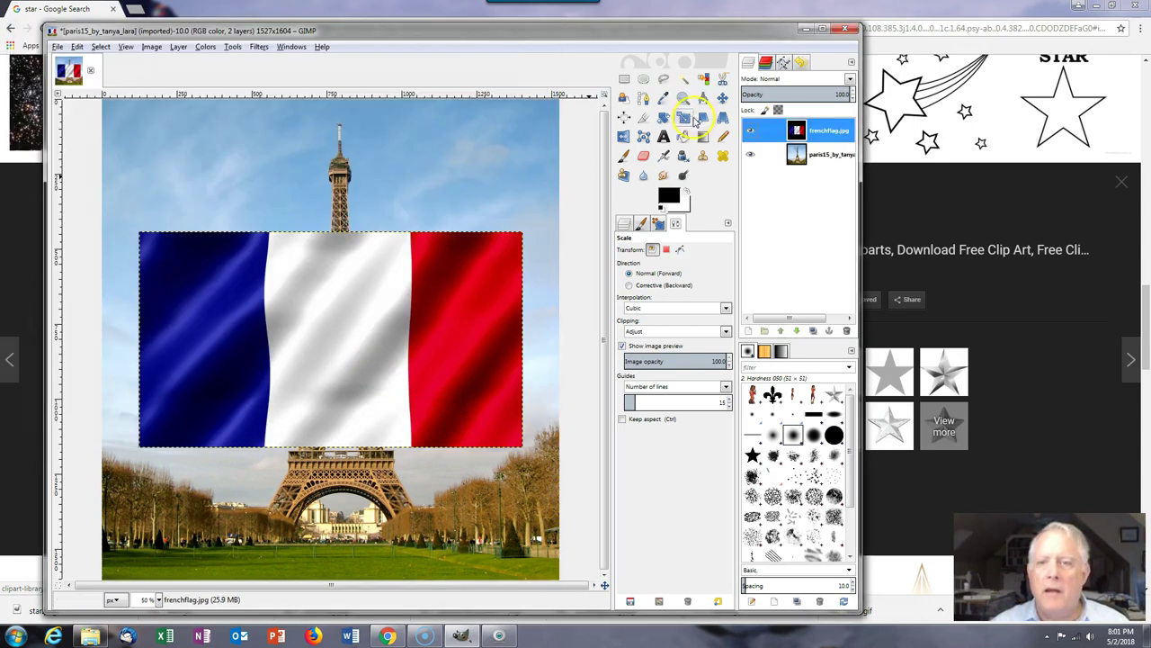
Step: Move the French flag layer so its upper-left corner meets the upper-left corner of the image
left_click(722, 97)
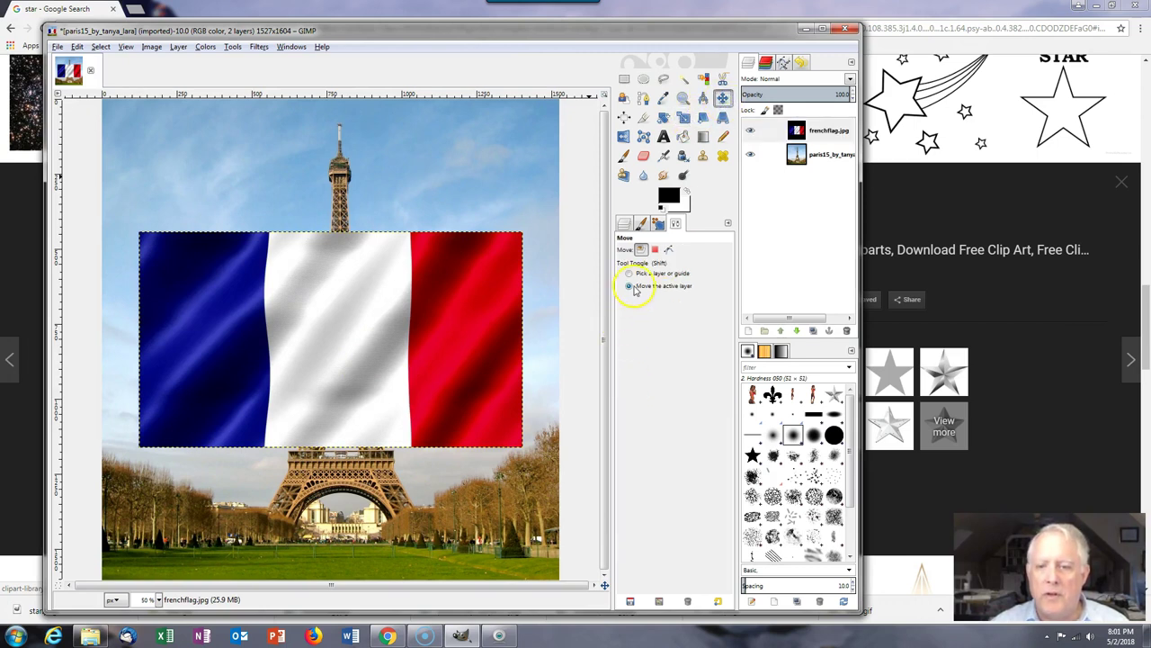
left_click_drag(351, 320, 315, 191)
left_click_drag(313, 184, 314, 182)
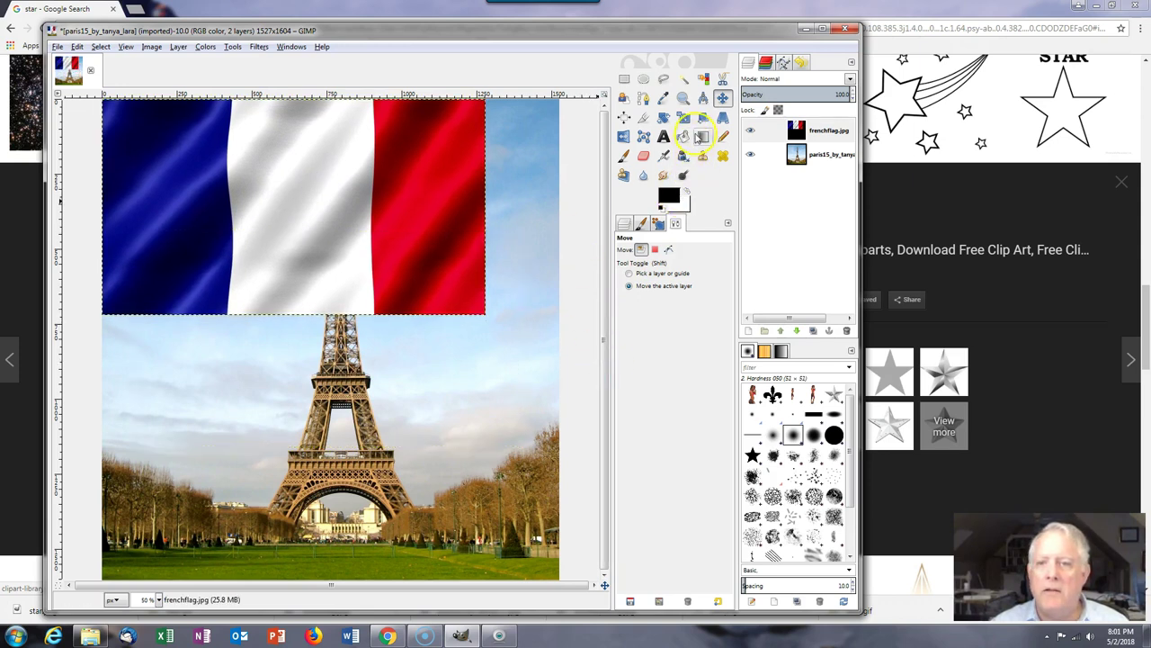
Step: Scale the flag layer without keeping its proportions to 1530 × 1622 px, covering the whole image
left_click(685, 120)
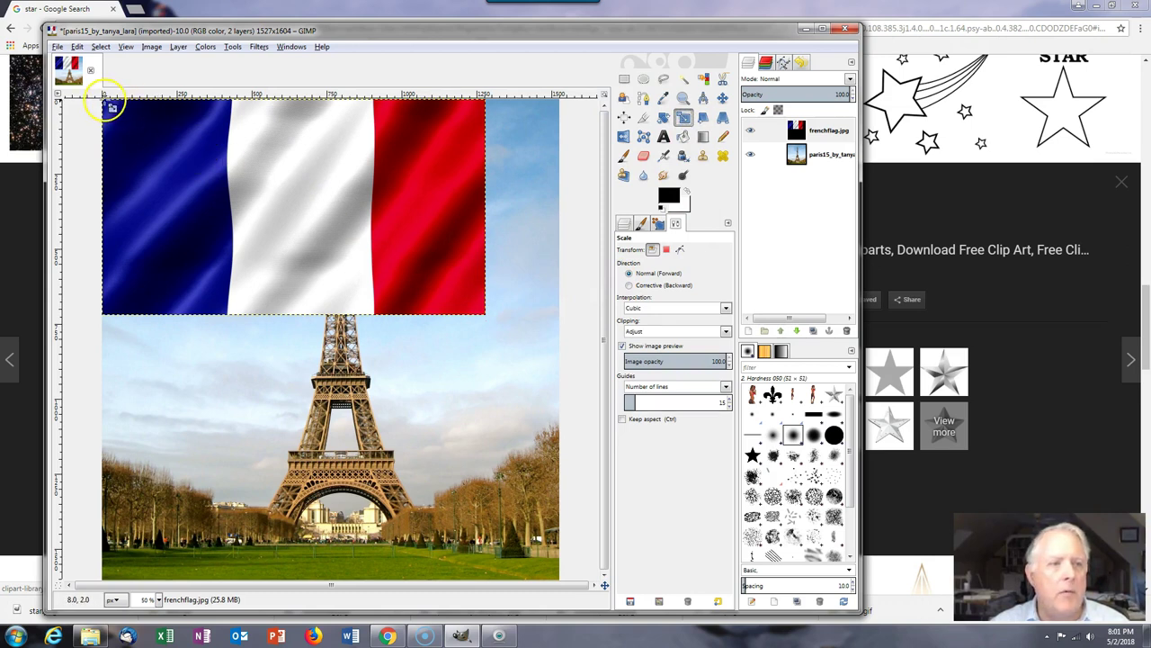
left_click(112, 106)
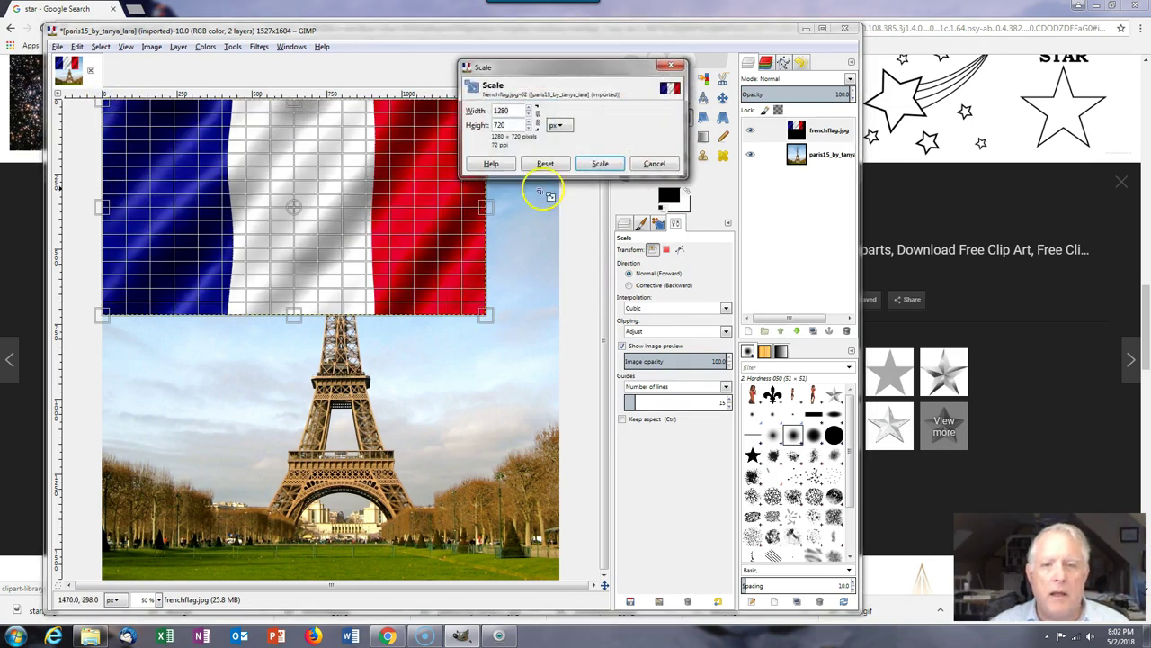
left_click(537, 118)
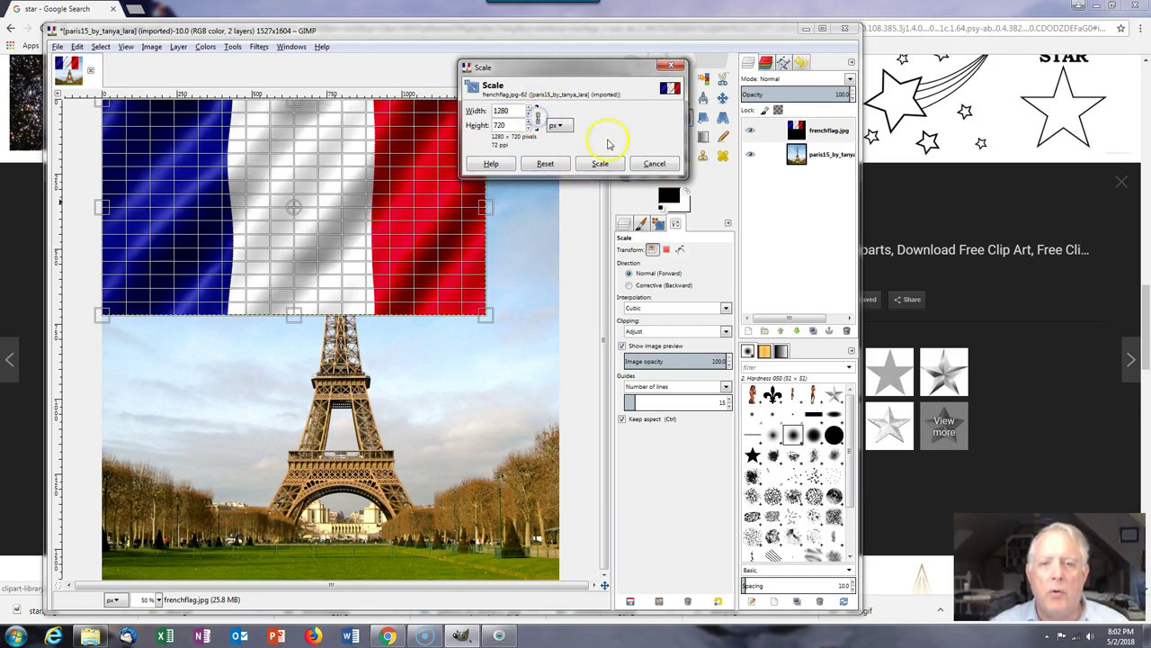
left_click(537, 118)
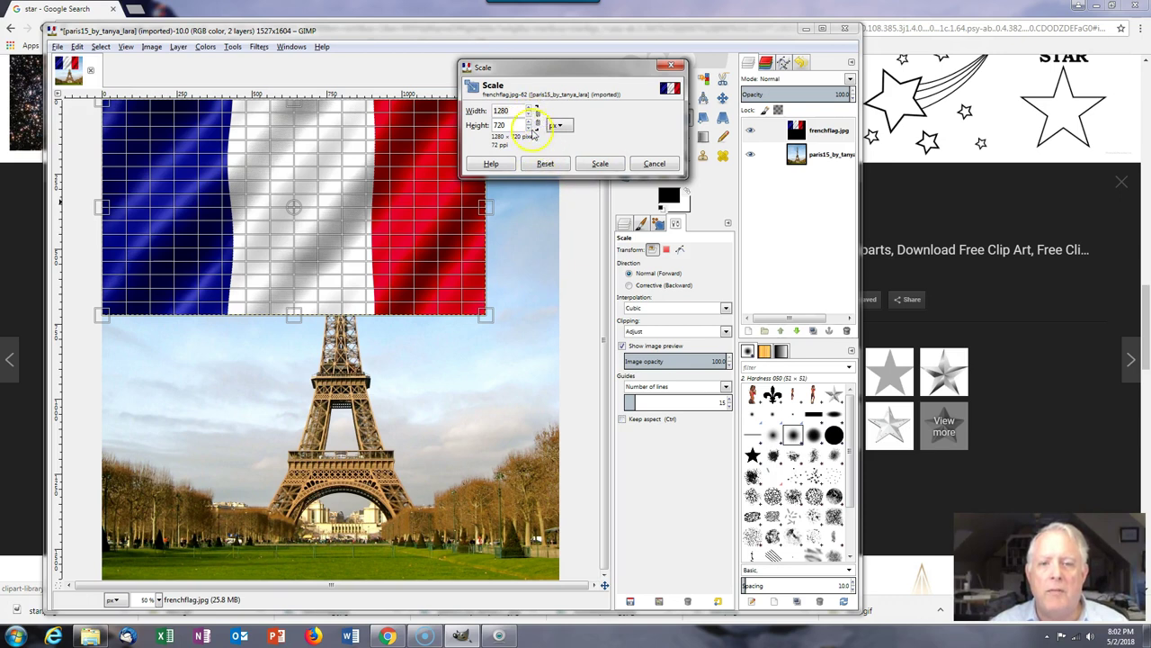
left_click_drag(483, 317, 559, 589)
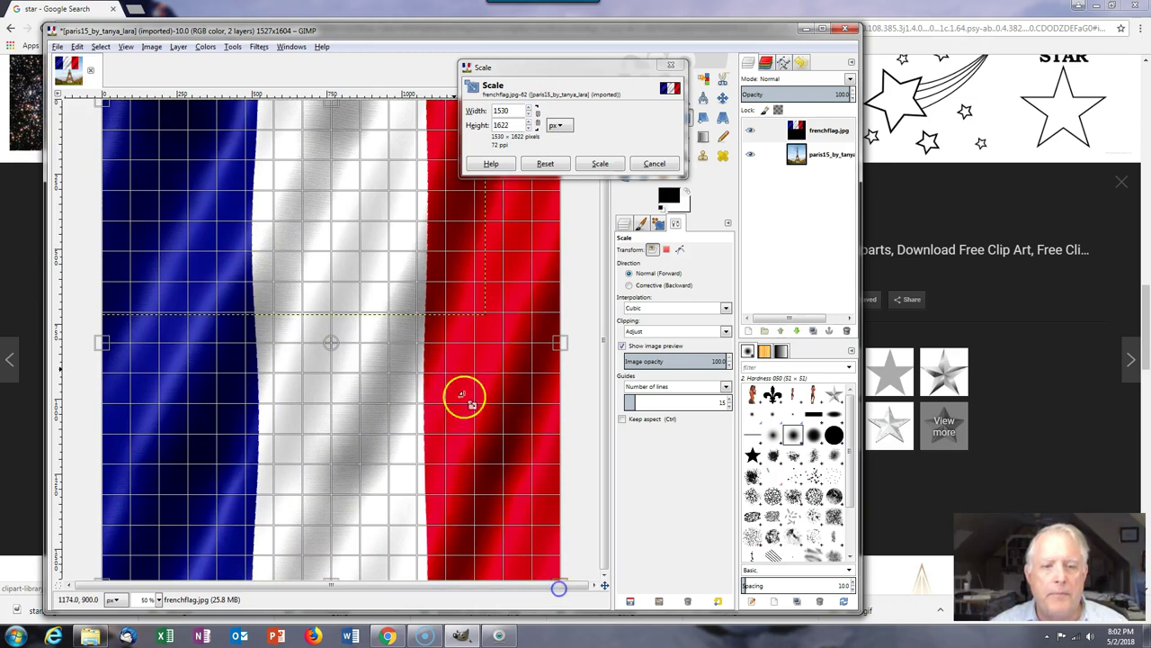
left_click(598, 163)
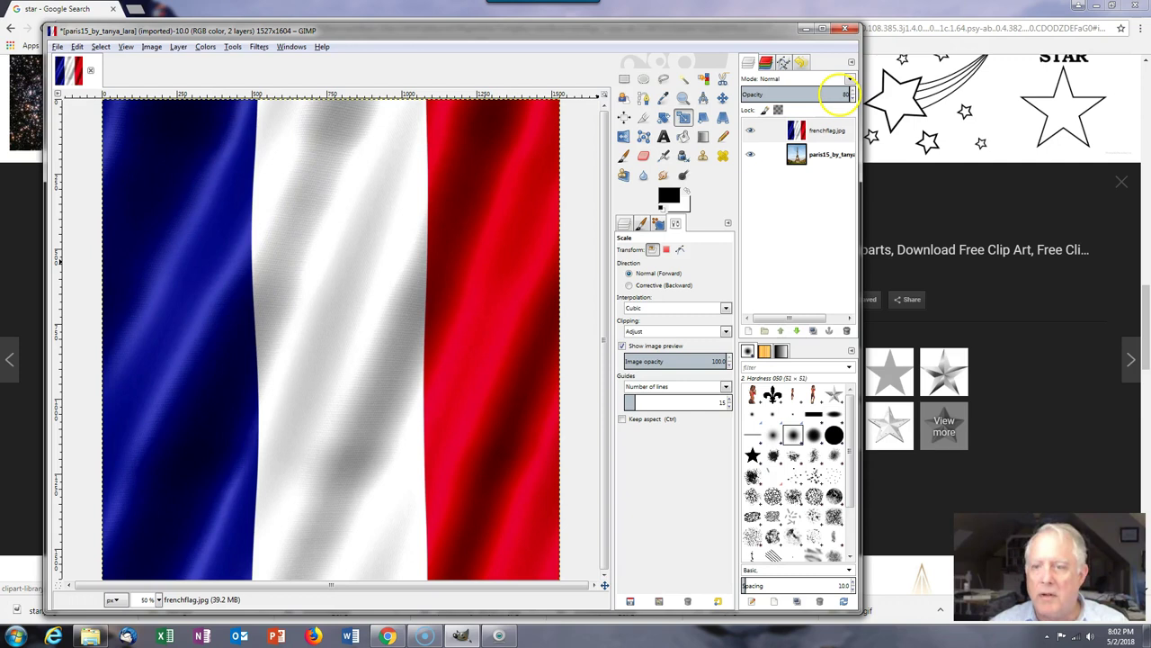
Step: Lower the flag layer's opacity to about 62.8 and add a White (full opacity) layer mask to it
left_click(839, 95)
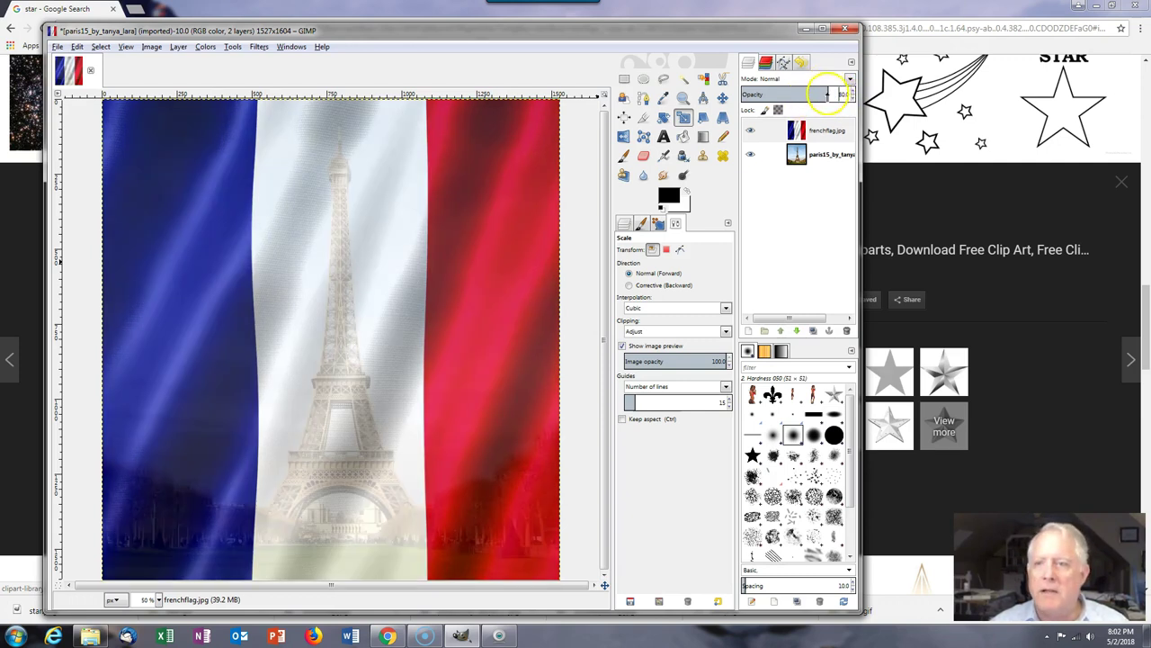
left_click_drag(826, 95, 809, 96)
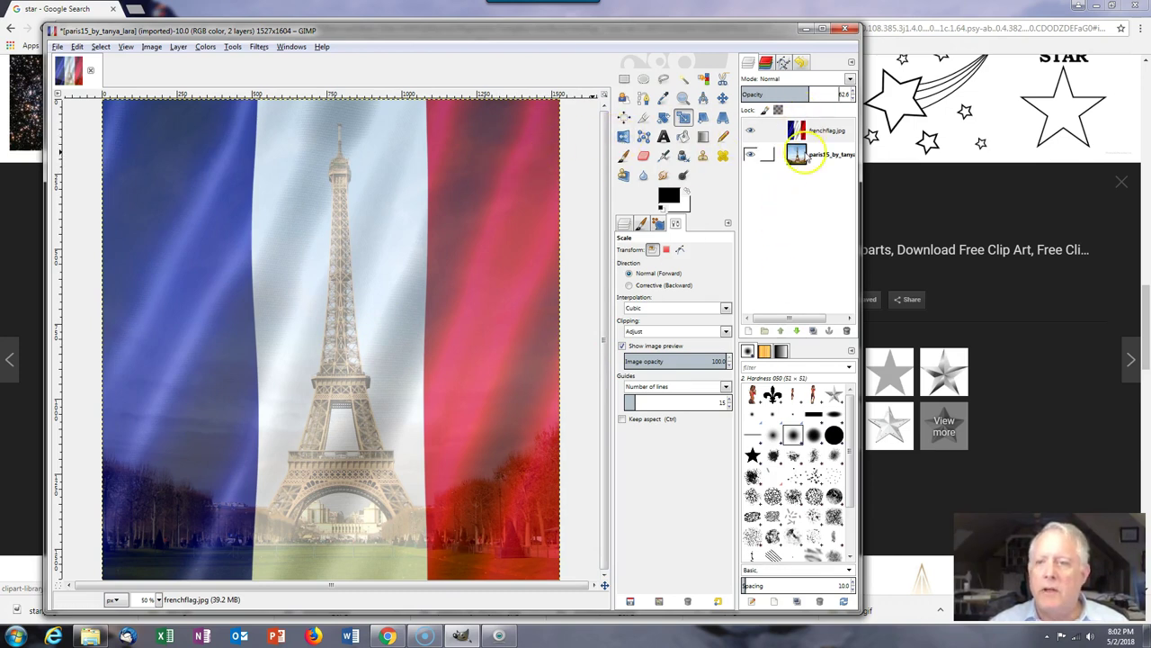
right_click(804, 130)
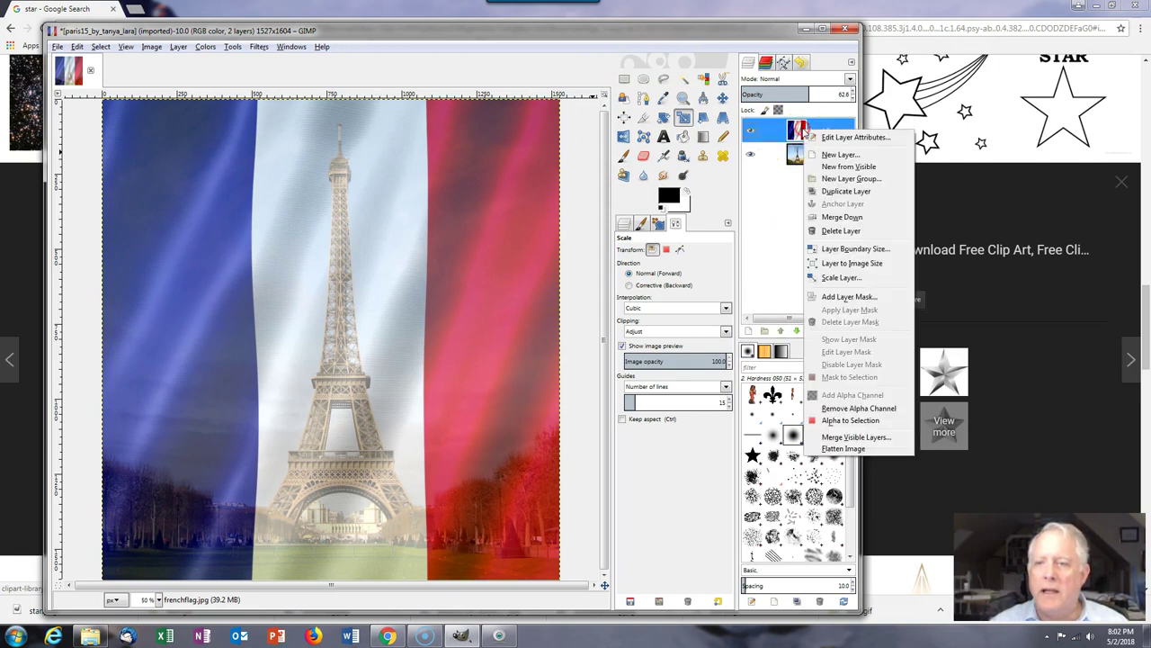
left_click(848, 297)
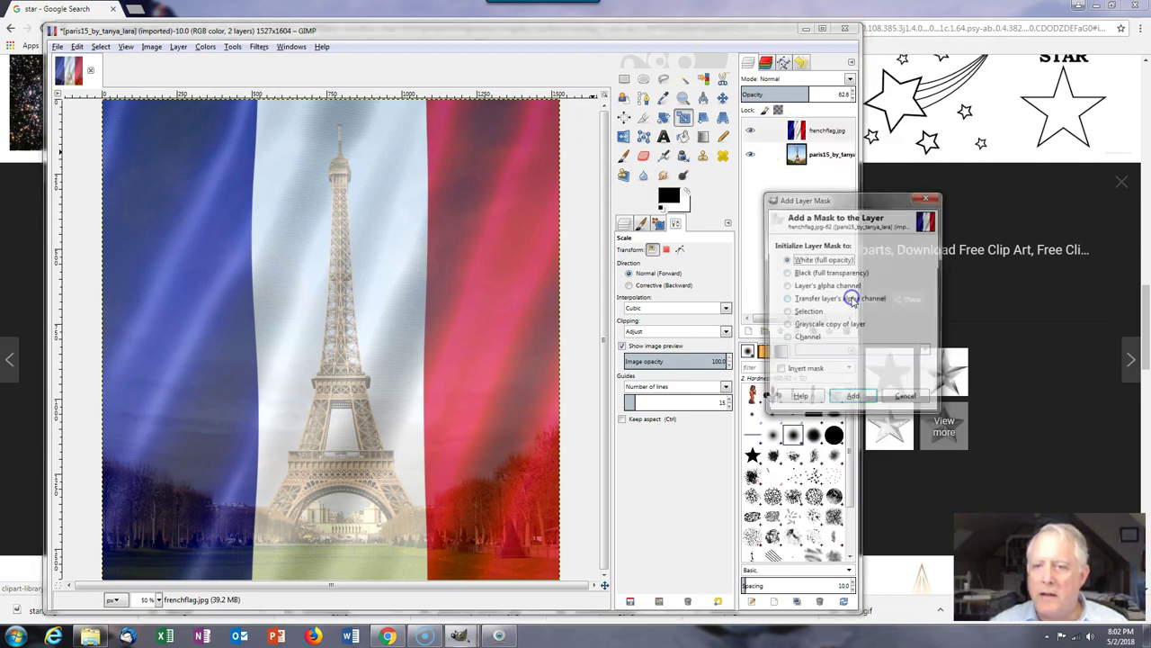
left_click(853, 401)
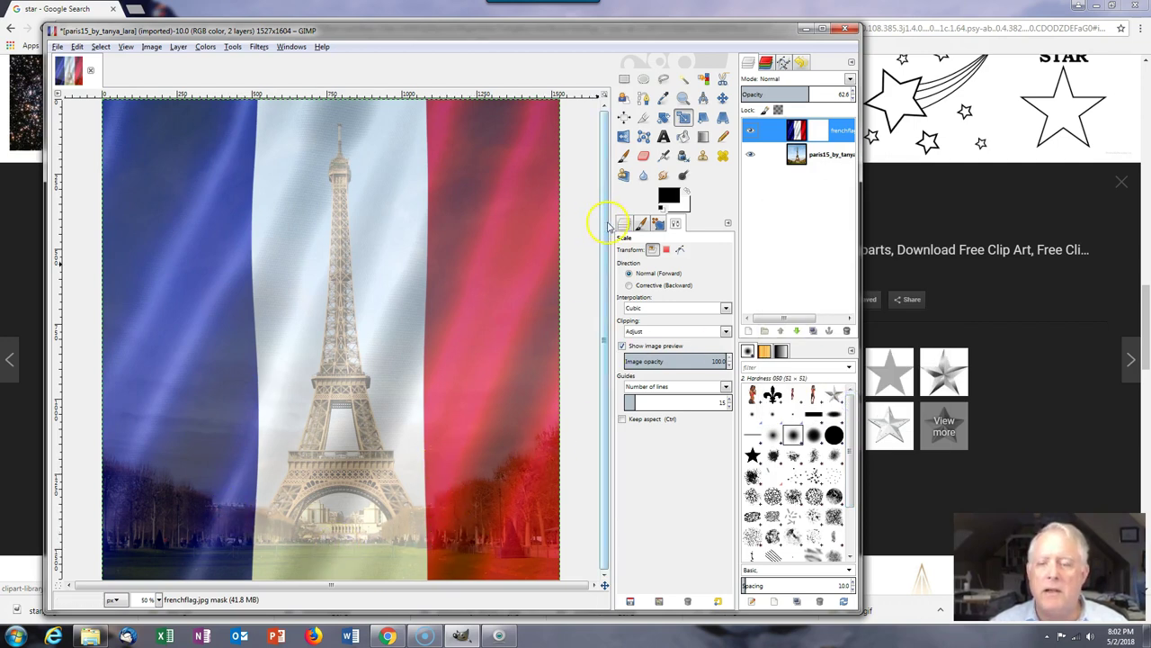
Step: Free-select the ground and trees from the tree line down past the image's lower edge, with edges feathered at radius 53.2
left_click(664, 79)
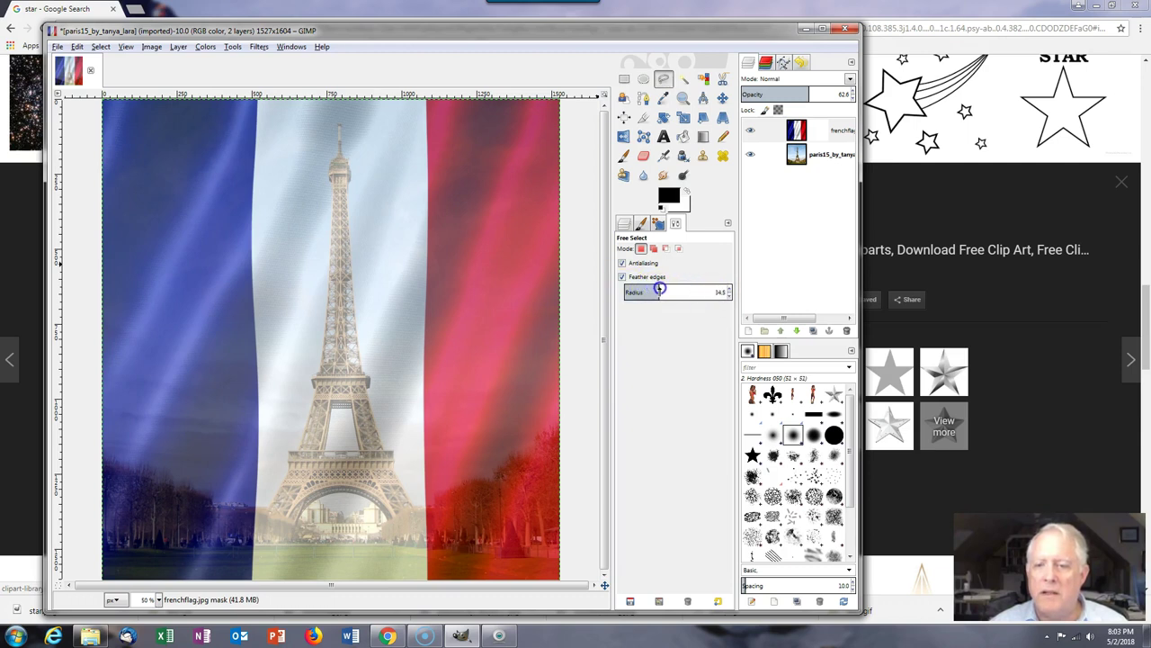
left_click_drag(660, 289, 661, 290)
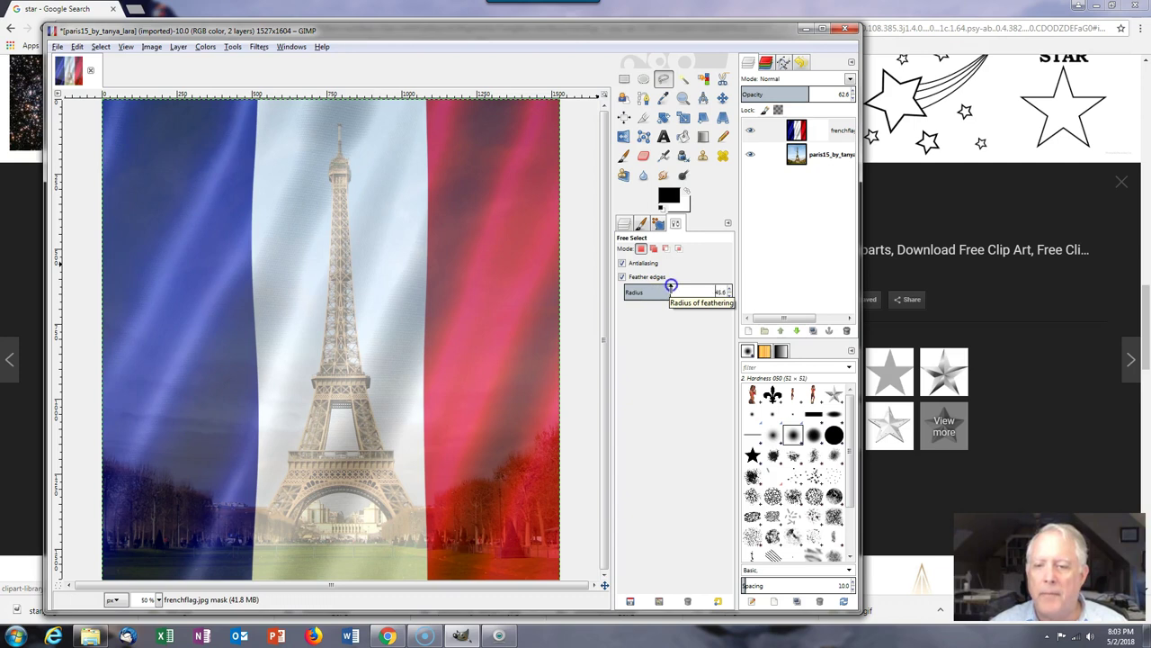
left_click_drag(672, 284, 675, 282)
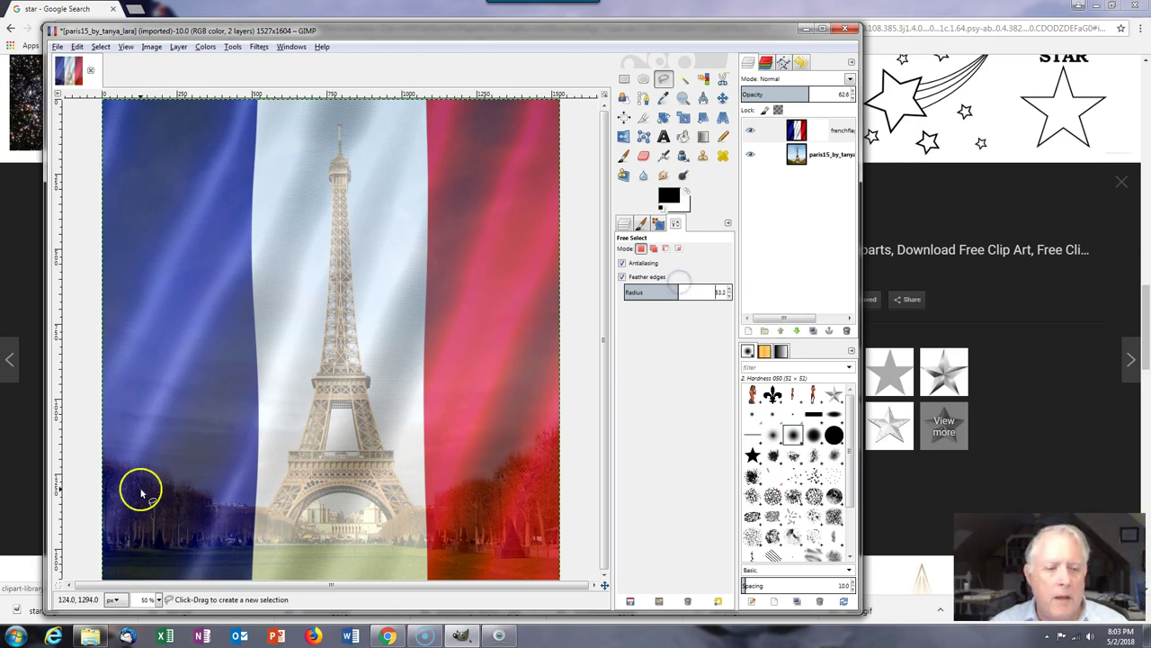
left_click(103, 460)
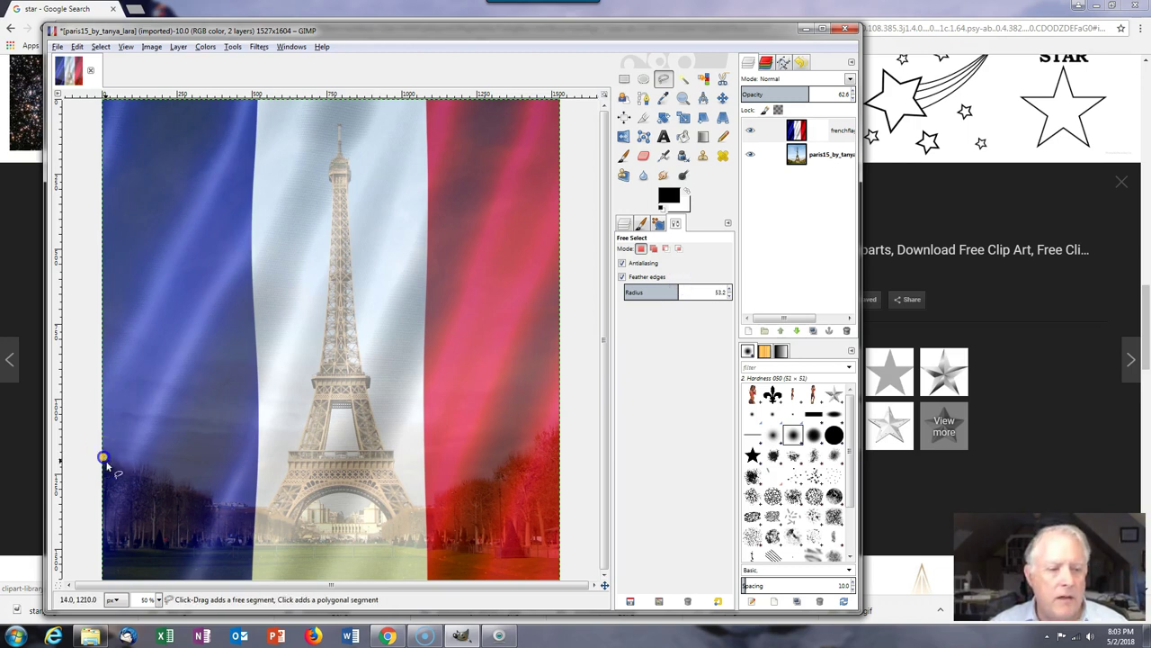
left_click(213, 507)
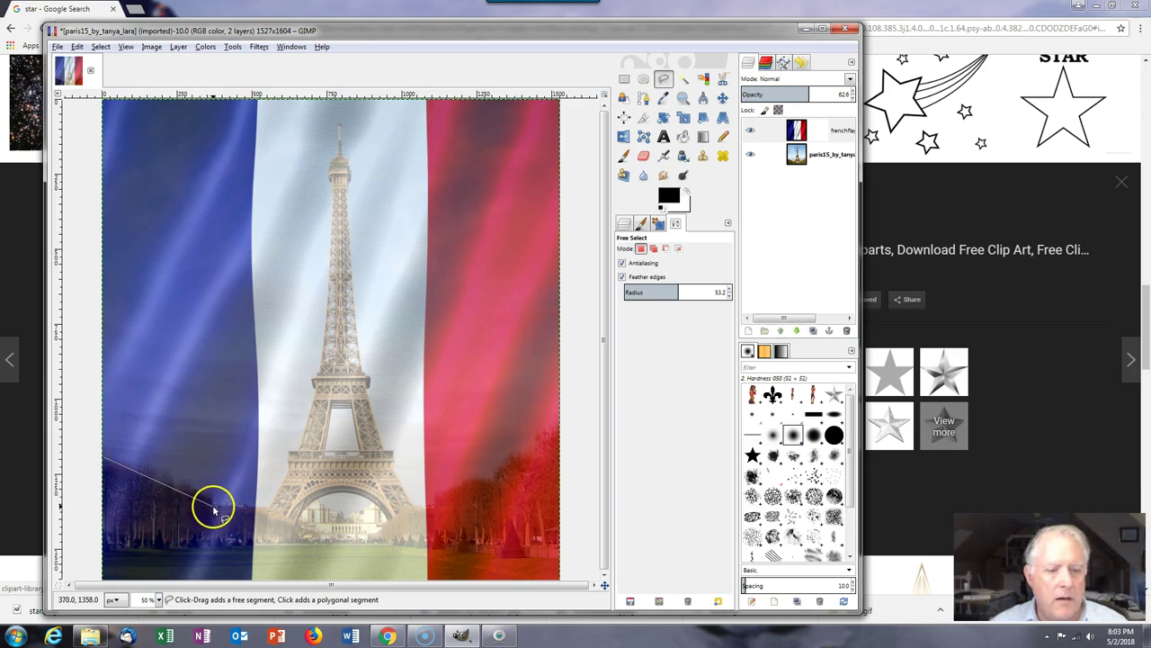
left_click(422, 509)
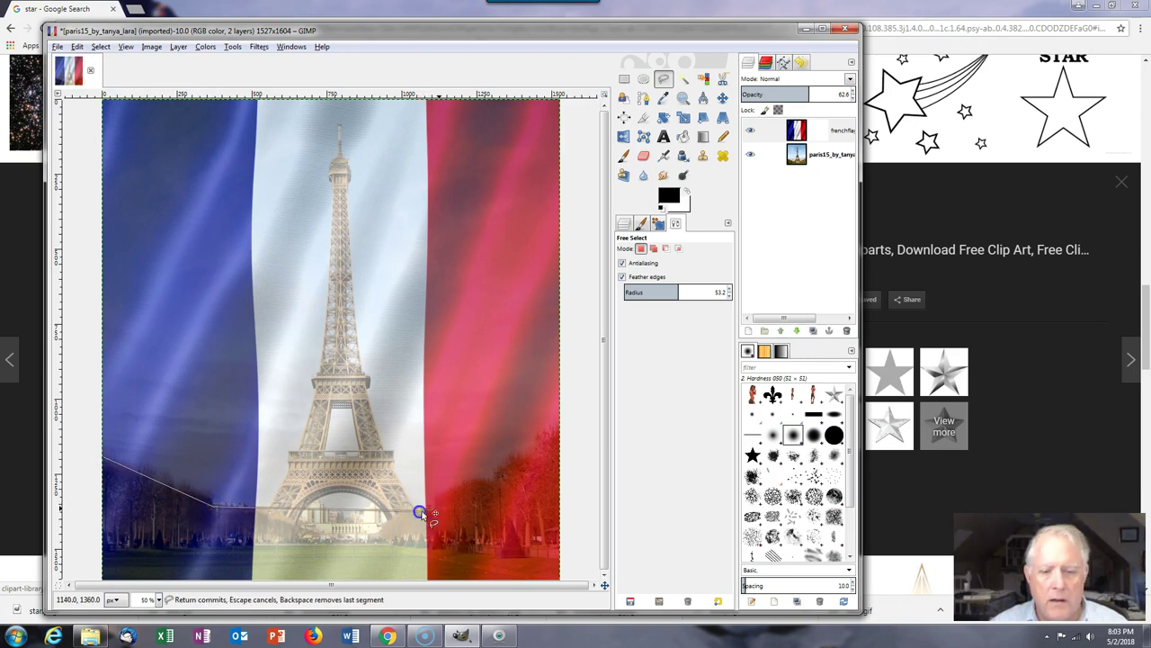
left_click(559, 434)
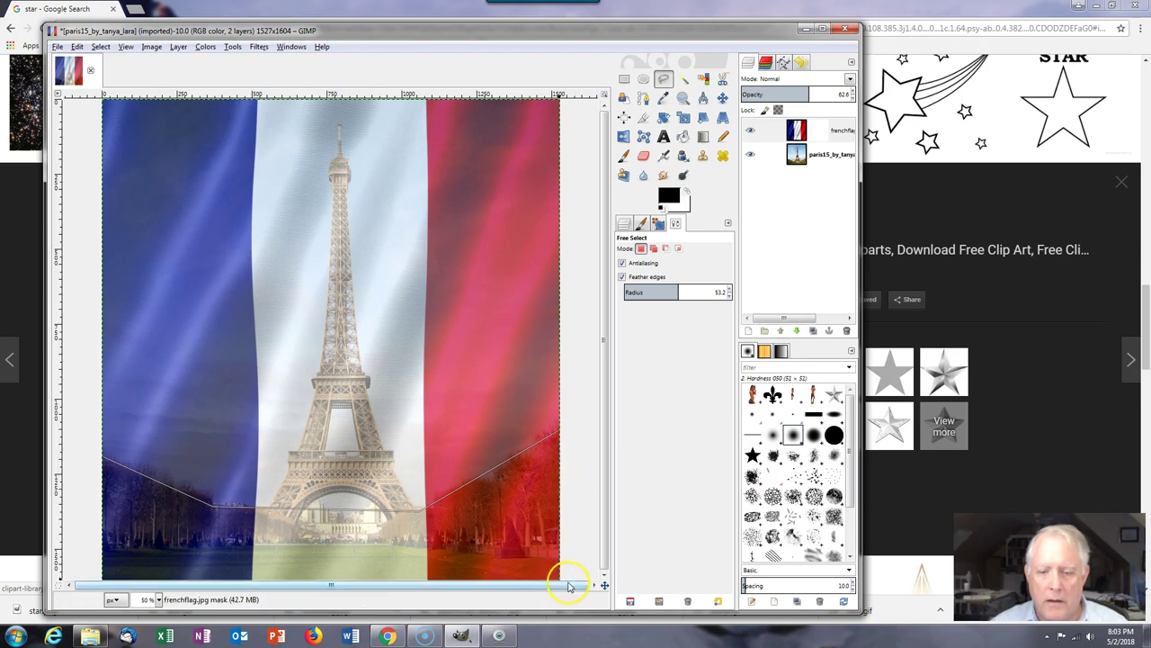
scroll(561, 571, "down", 3)
scroll(572, 408, "down", 1)
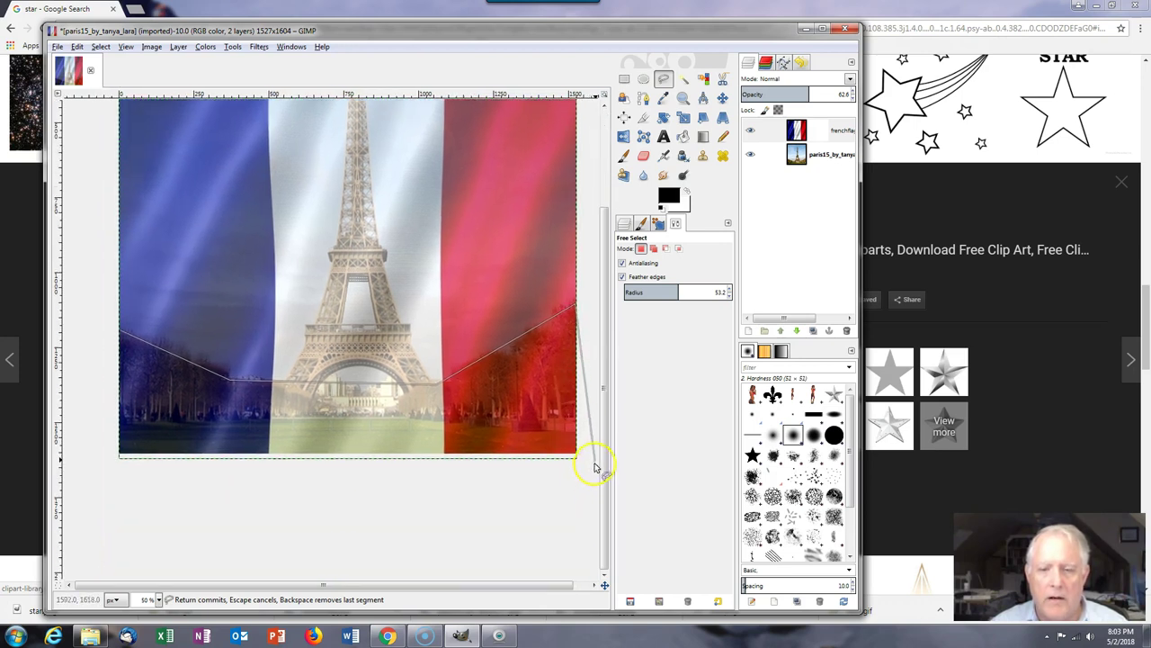
left_click(591, 307)
left_click(592, 505)
left_click(84, 483)
left_click(117, 331)
left_click(119, 332)
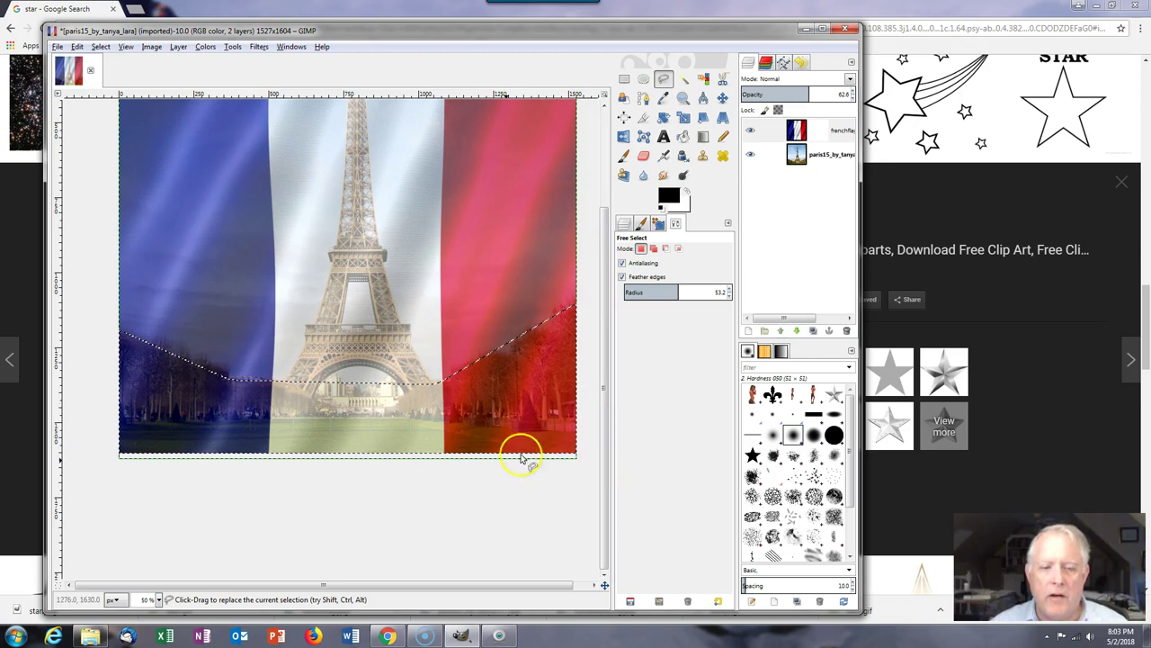
Step: Blend a linear FG to BG (RGB) gradient on the flag's mask from the image's lower edge up to the tower's middle opening, and clear the selection
left_click(703, 137)
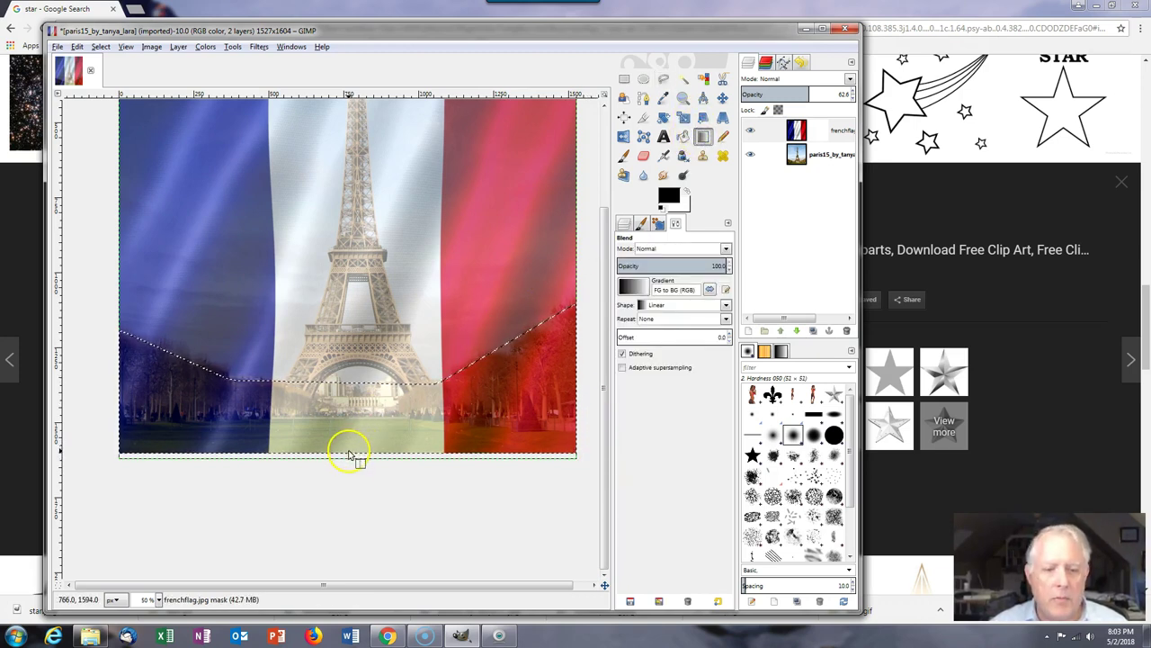
left_click_drag(349, 457, 357, 380)
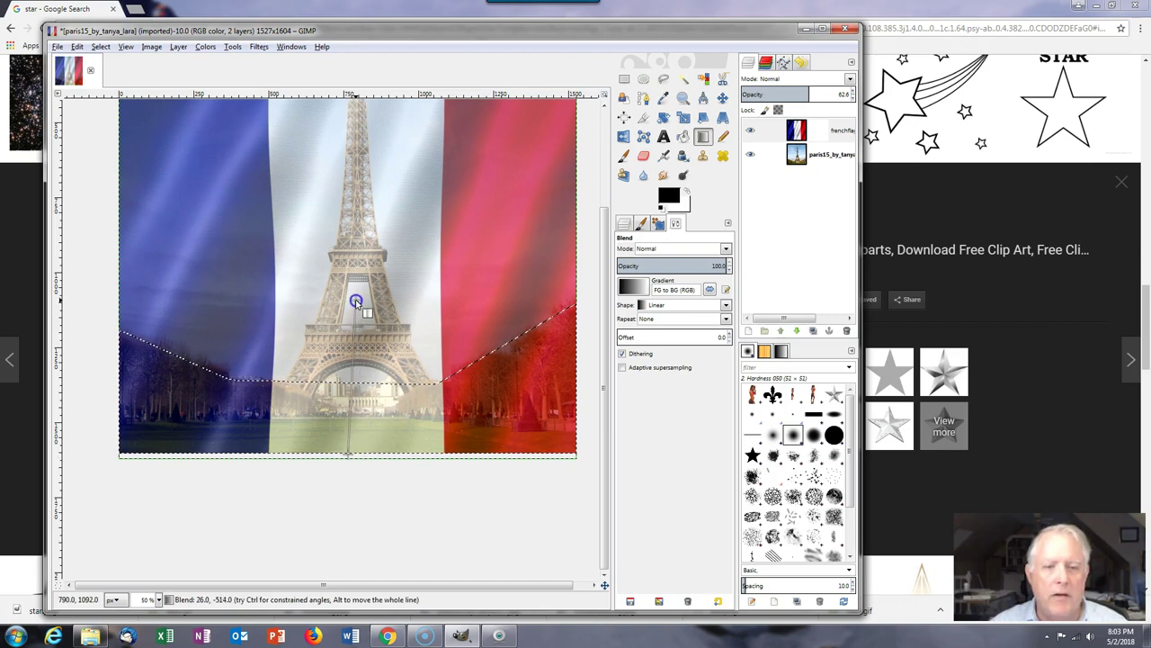
left_click_drag(351, 300, 351, 301)
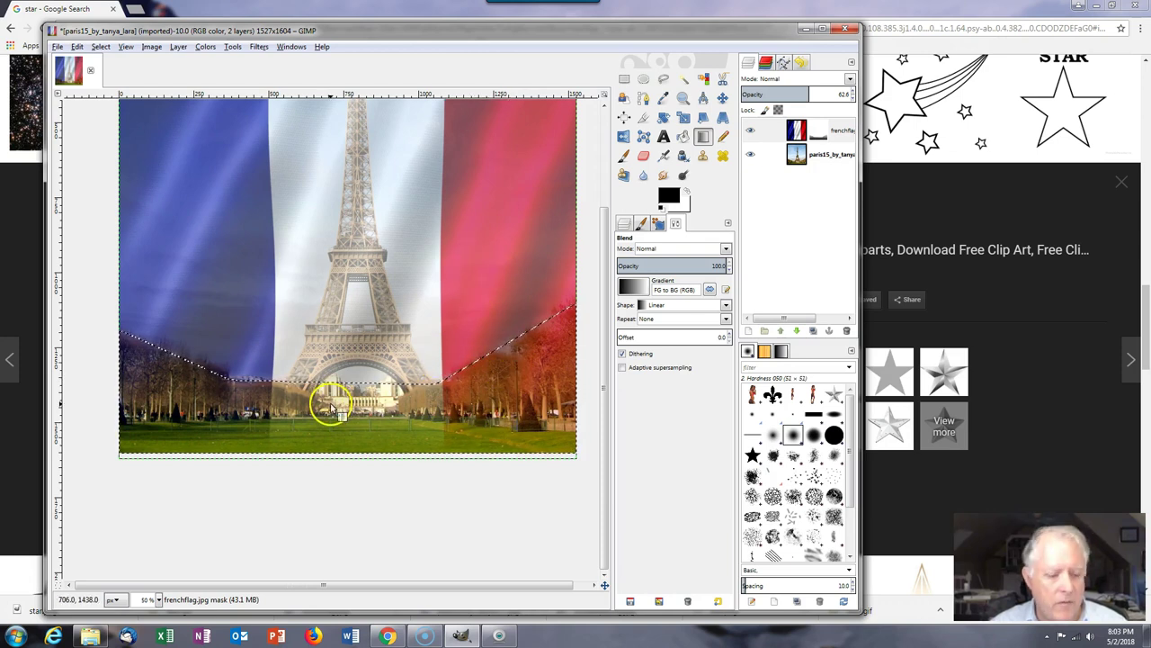
key("ctrl+shift+a")
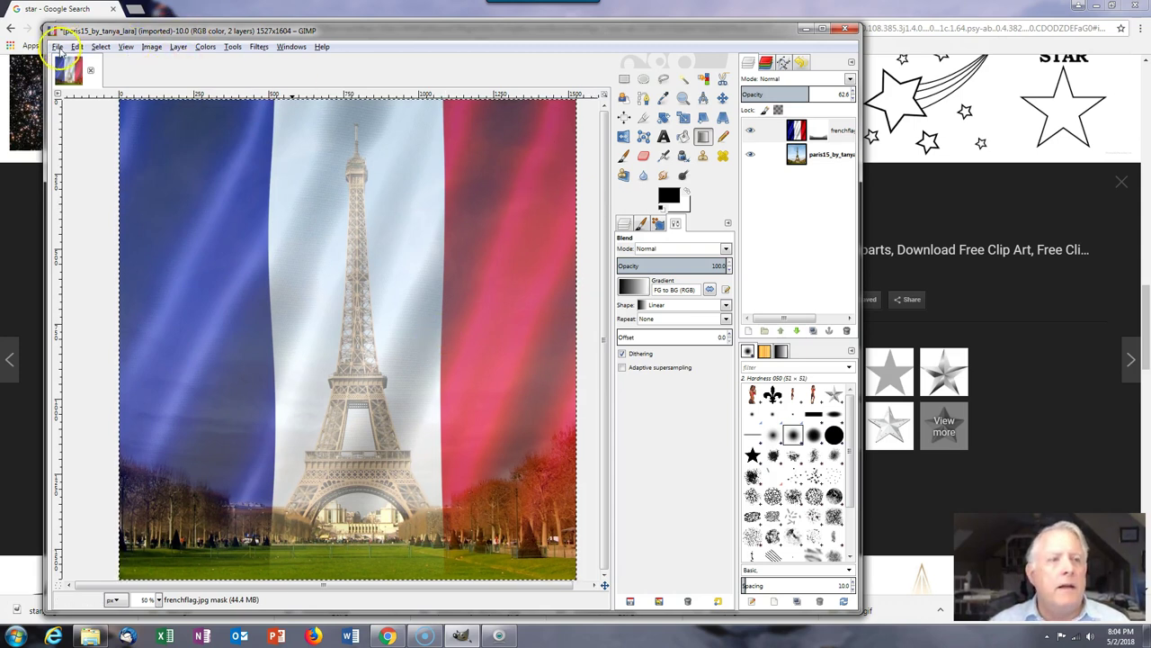
Step: Bring up the Open Image dialog on the GimpProject folder
left_click(56, 46)
left_click(83, 85)
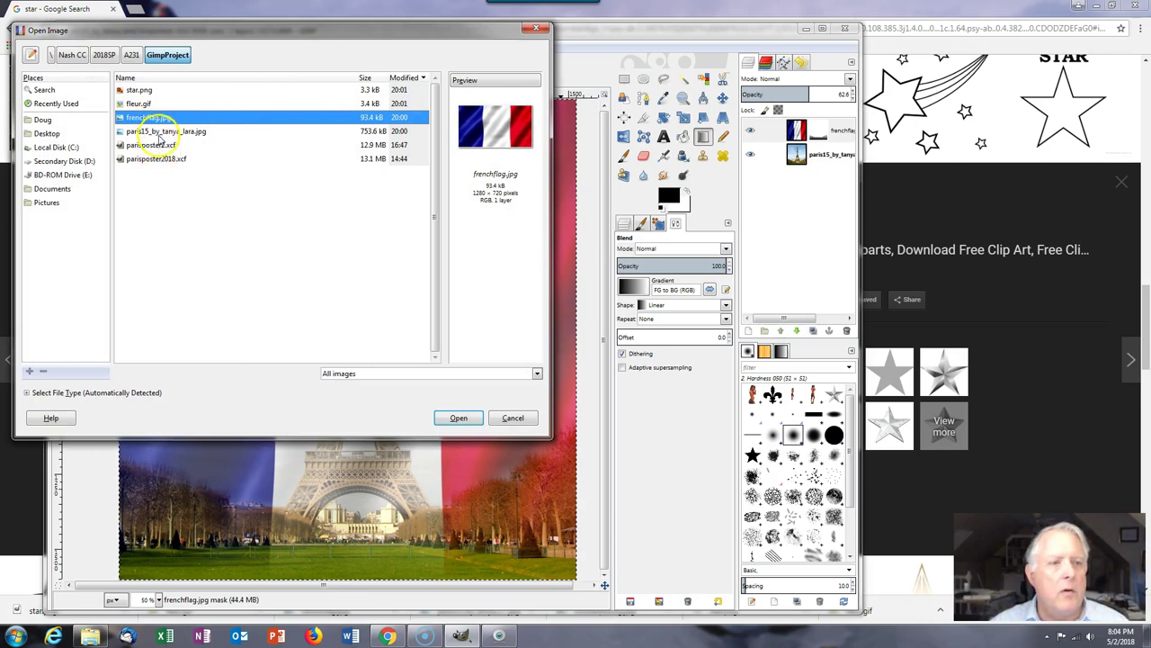
left_click_drag(216, 30, 233, 45)
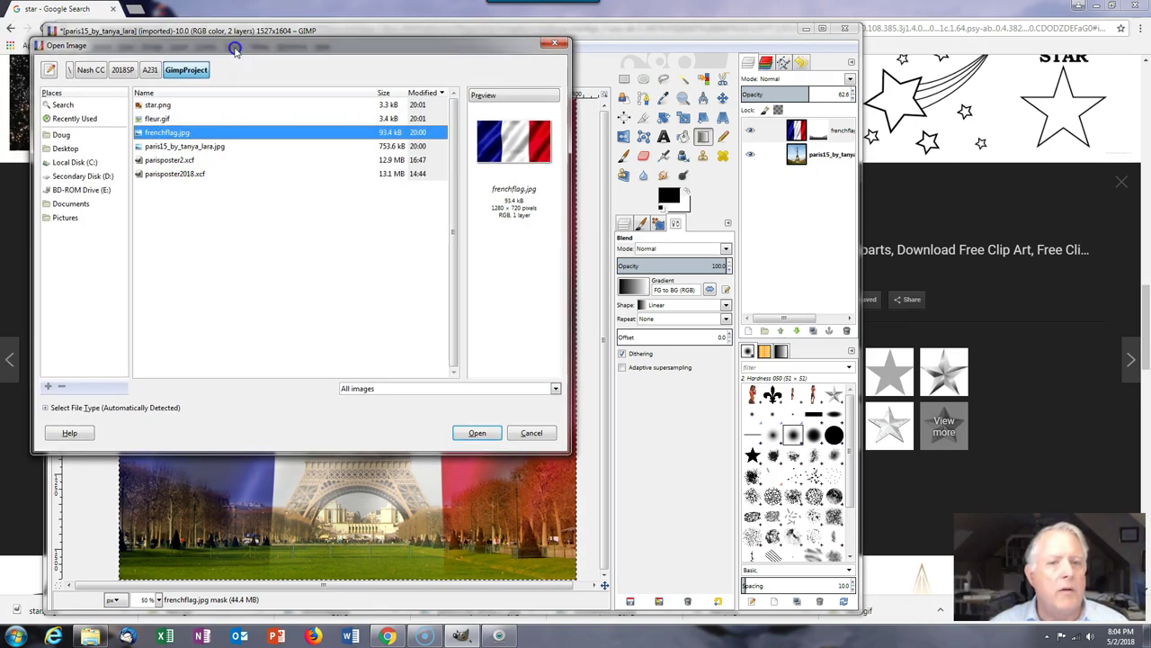
Step: Switch to Chrome and search Google Images for "posing people"
left_click(829, 12)
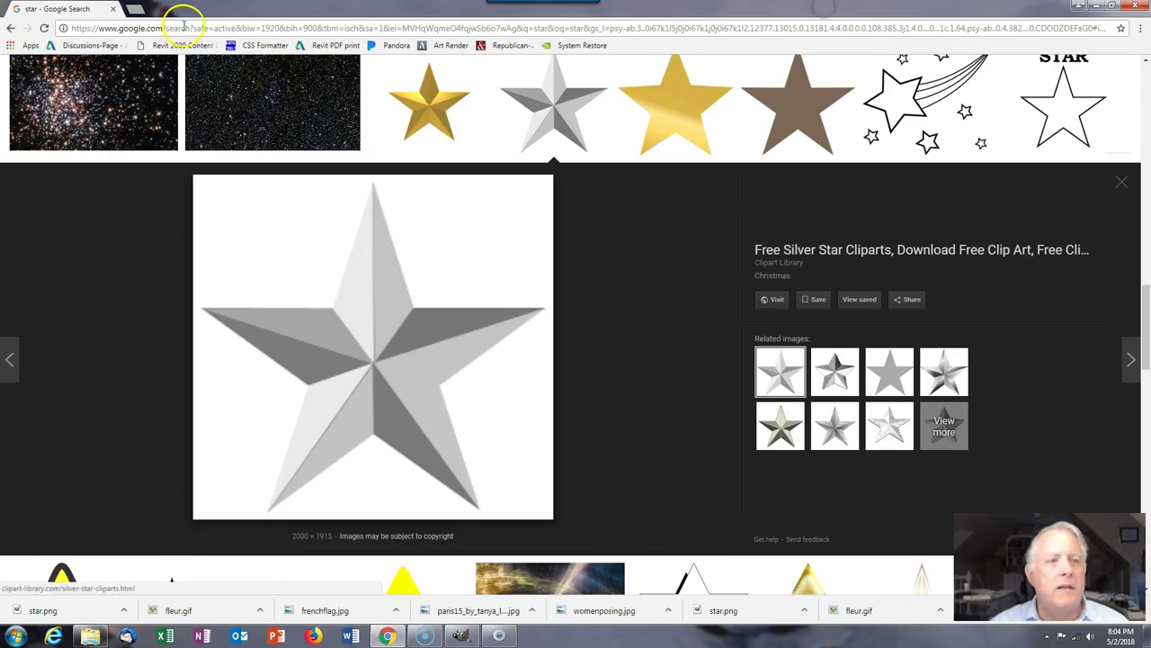
scroll(352, 164, "up", 15)
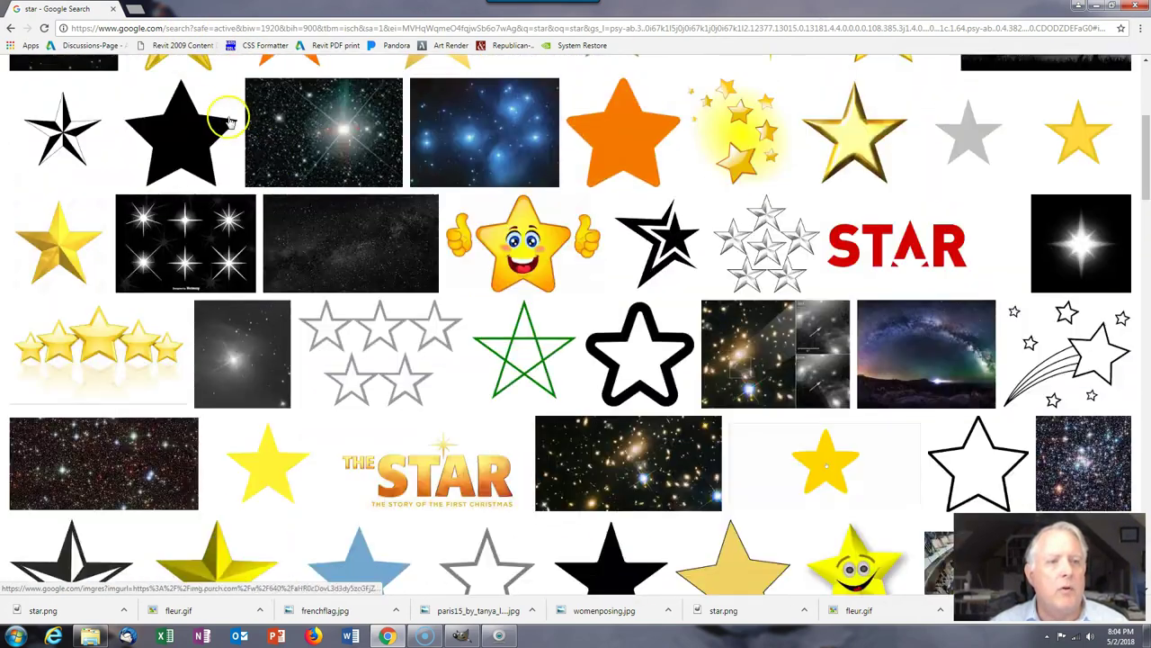
scroll(229, 122, "up", 5)
double_click(154, 80)
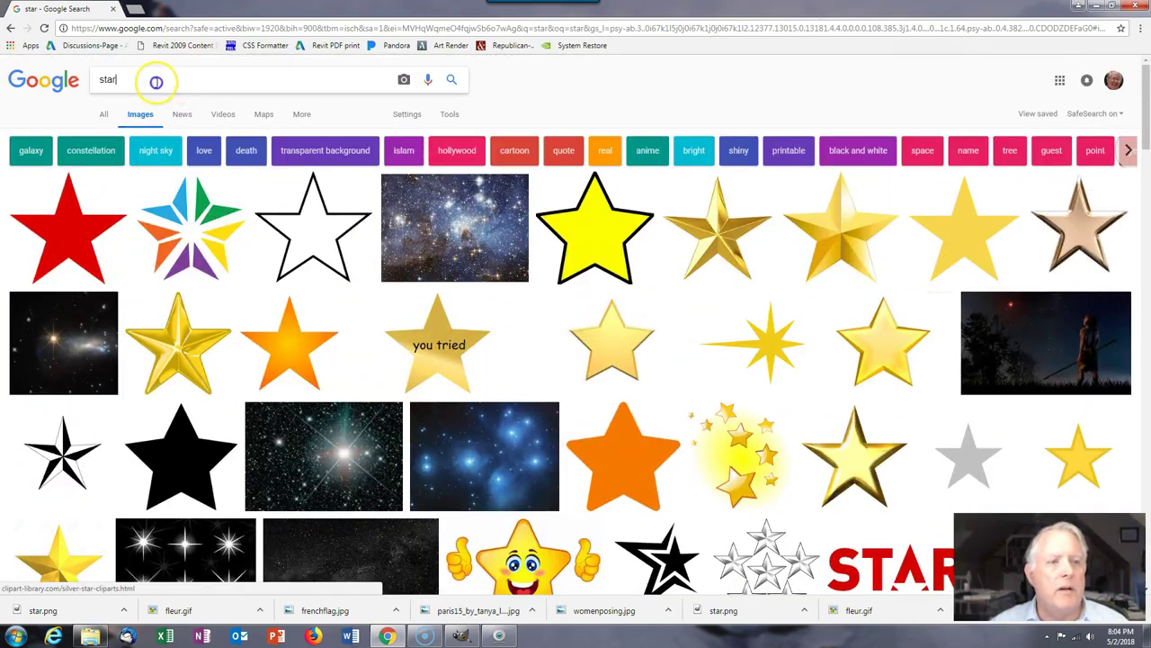
type("posin")
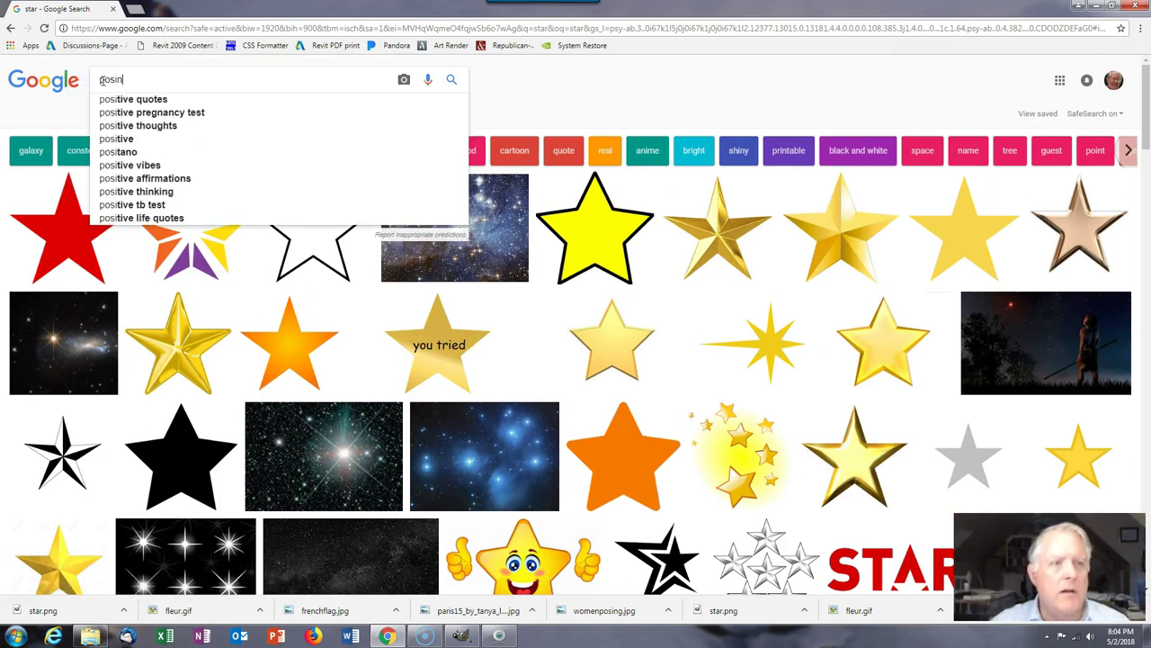
type("g people")
key("Return")
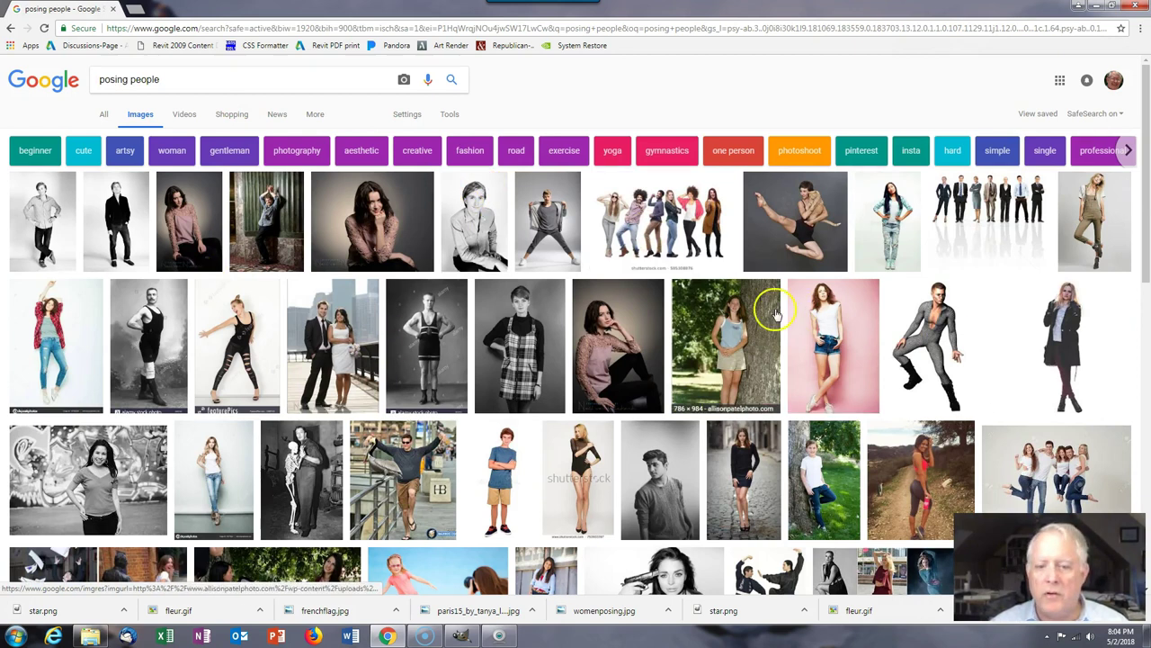
Step: Save the photo of the woman posing on a dirt trail as the JPEG image womanposing in the GimpProject folder
scroll(772, 314, "down", 2)
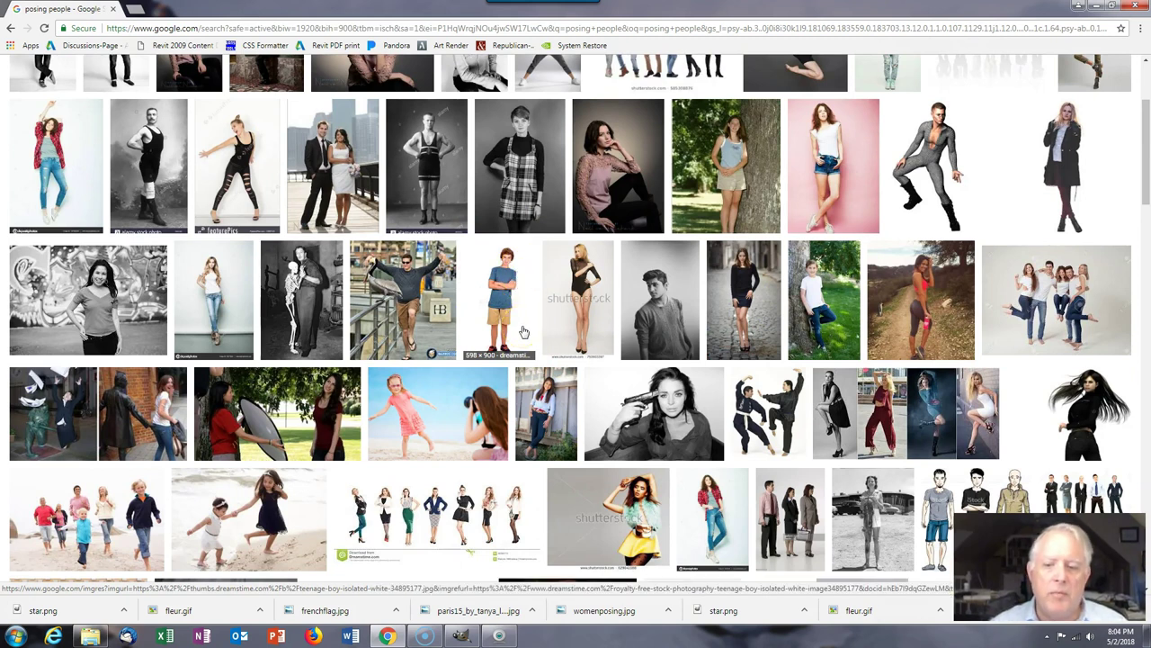
scroll(524, 331, "down", 1)
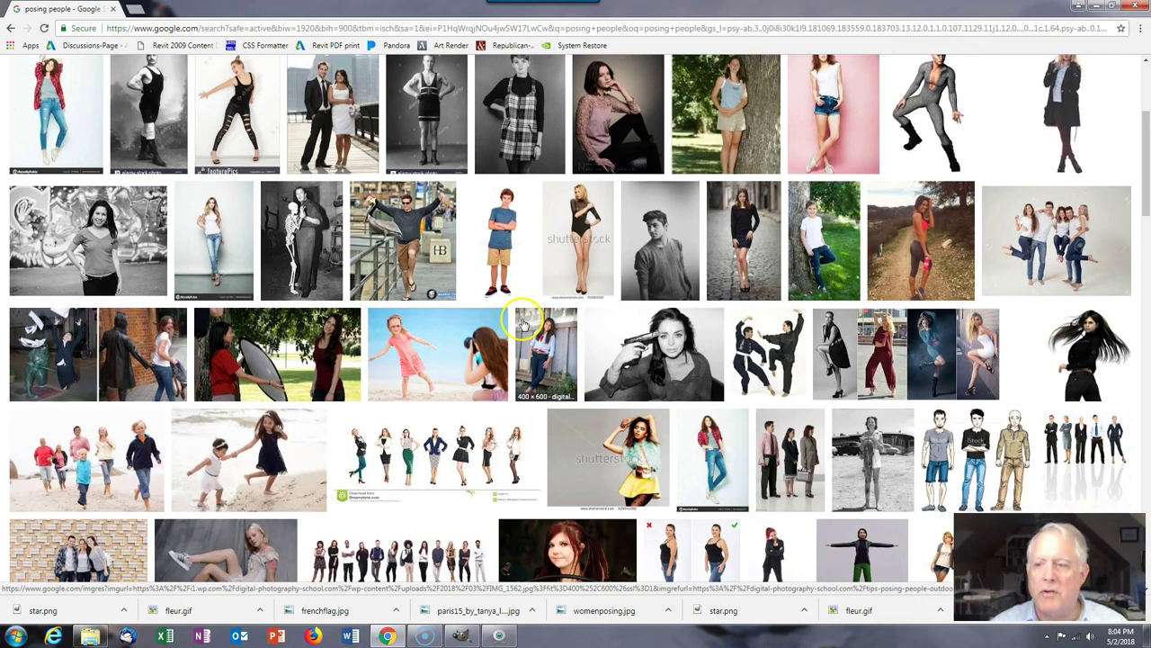
scroll(531, 329, "up", 1)
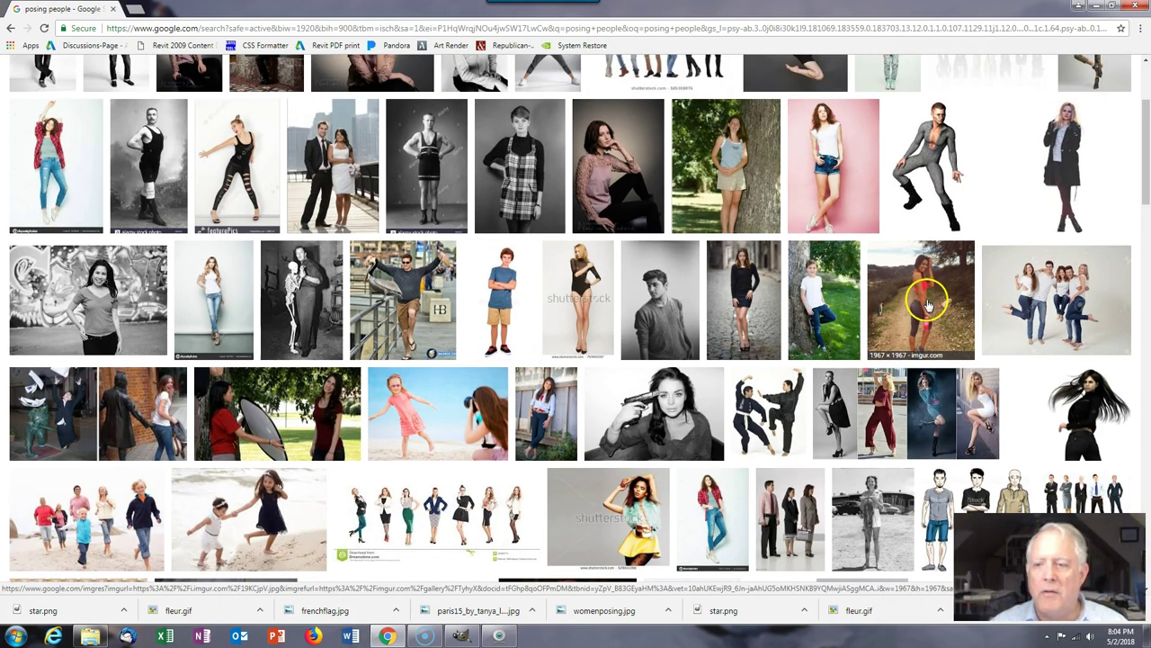
left_click(928, 304)
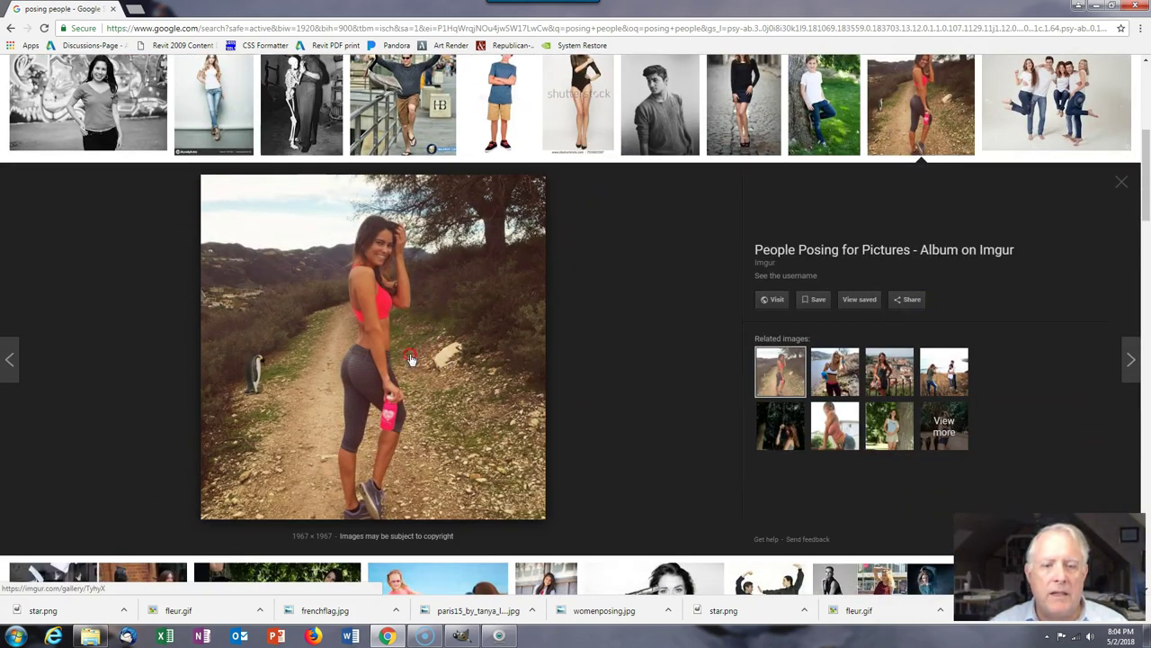
right_click(410, 358)
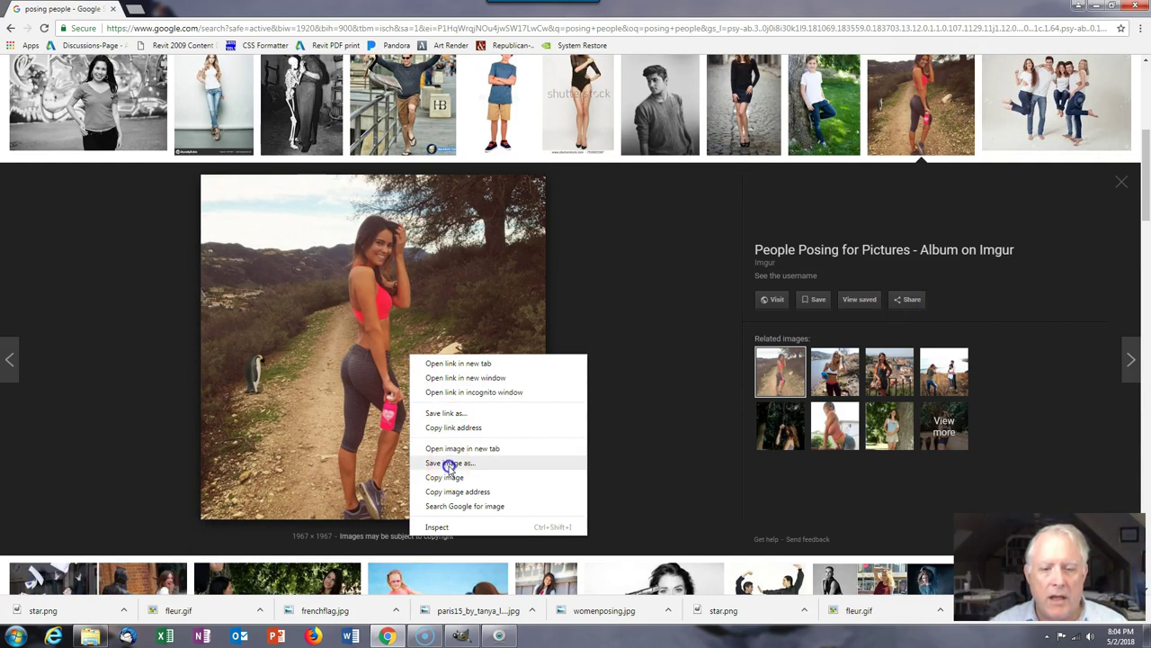
left_click(448, 463)
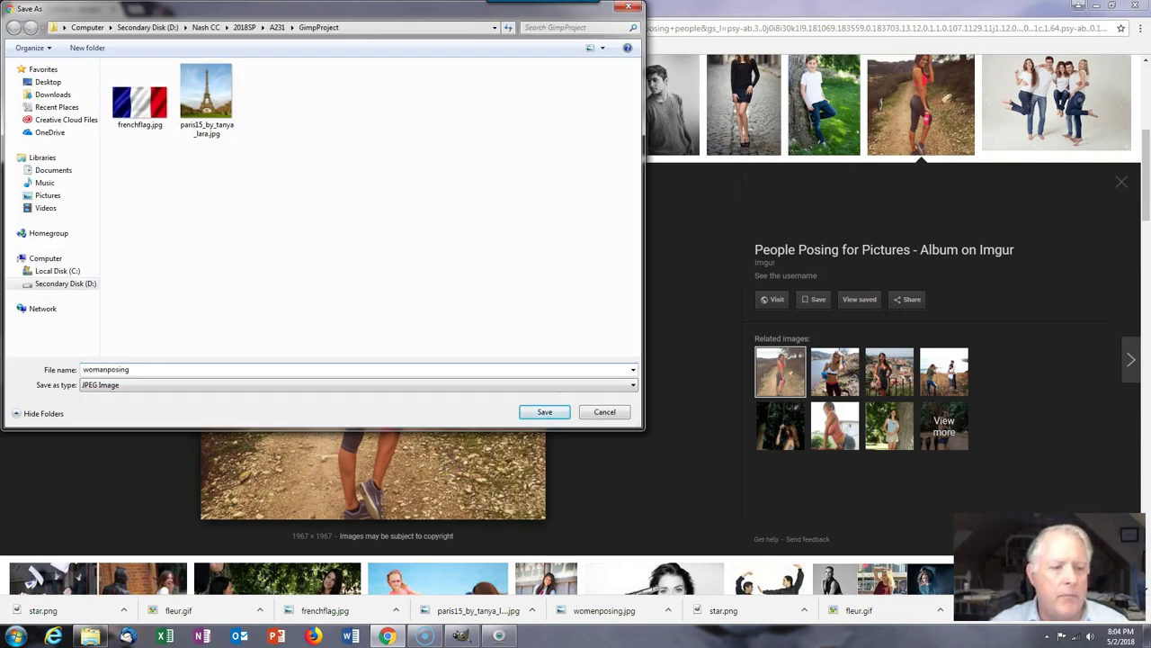
key("Return")
Step: Switch back to GIMP and open womanposing.jpg as a separate image
left_click(427, 635)
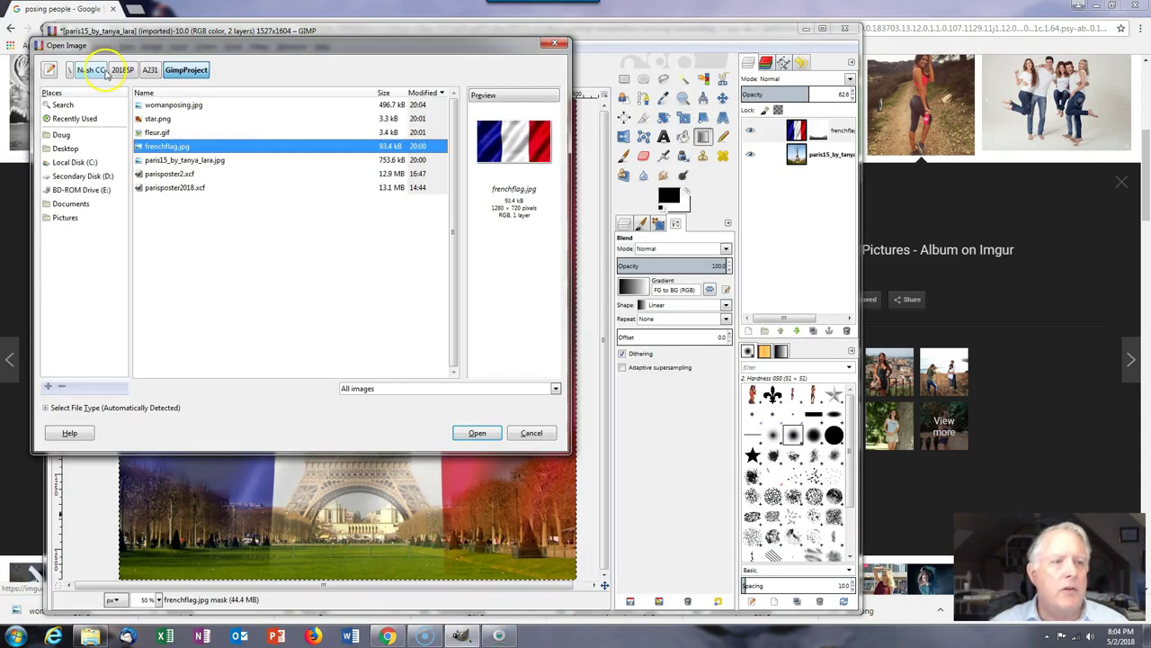
left_click(175, 105)
left_click(477, 433)
left_click(358, 202)
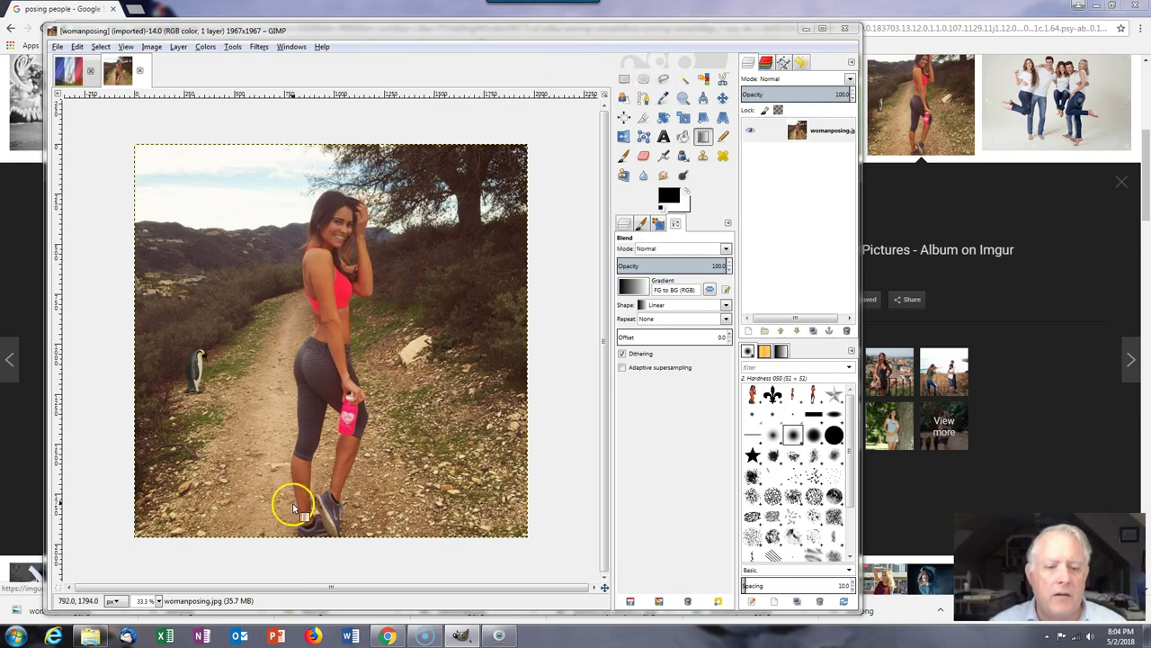
Step: Set the Free Select feather radius to 0 and start outlining the woman from the top of her head down to her neck
left_click(664, 82)
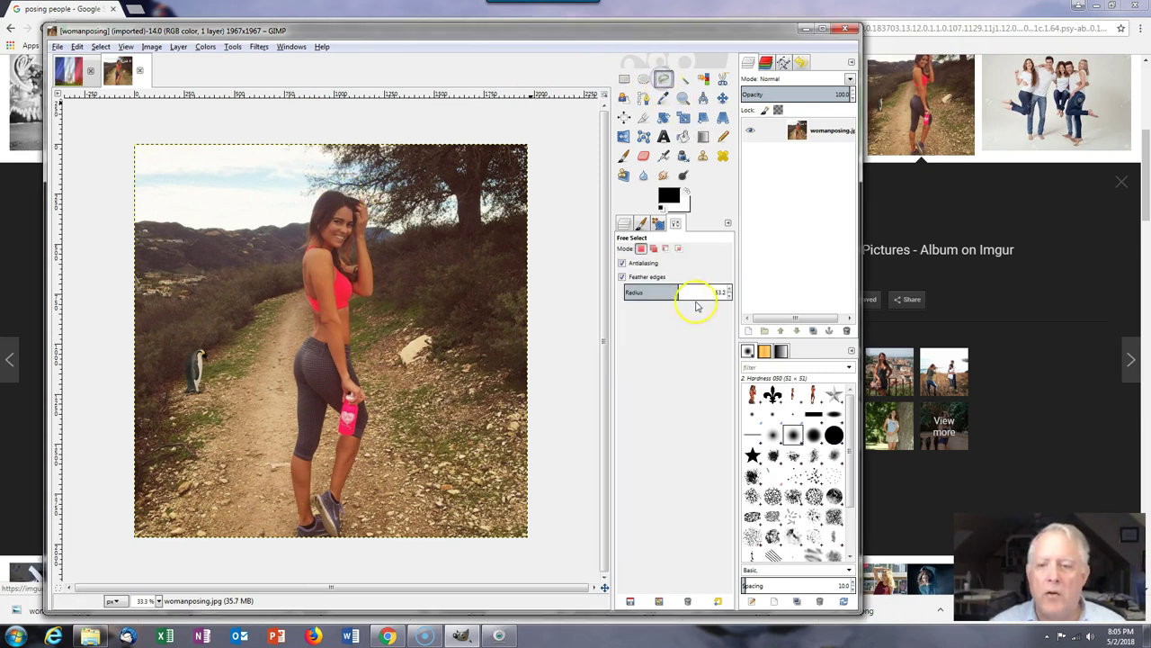
left_click_drag(680, 293, 638, 291)
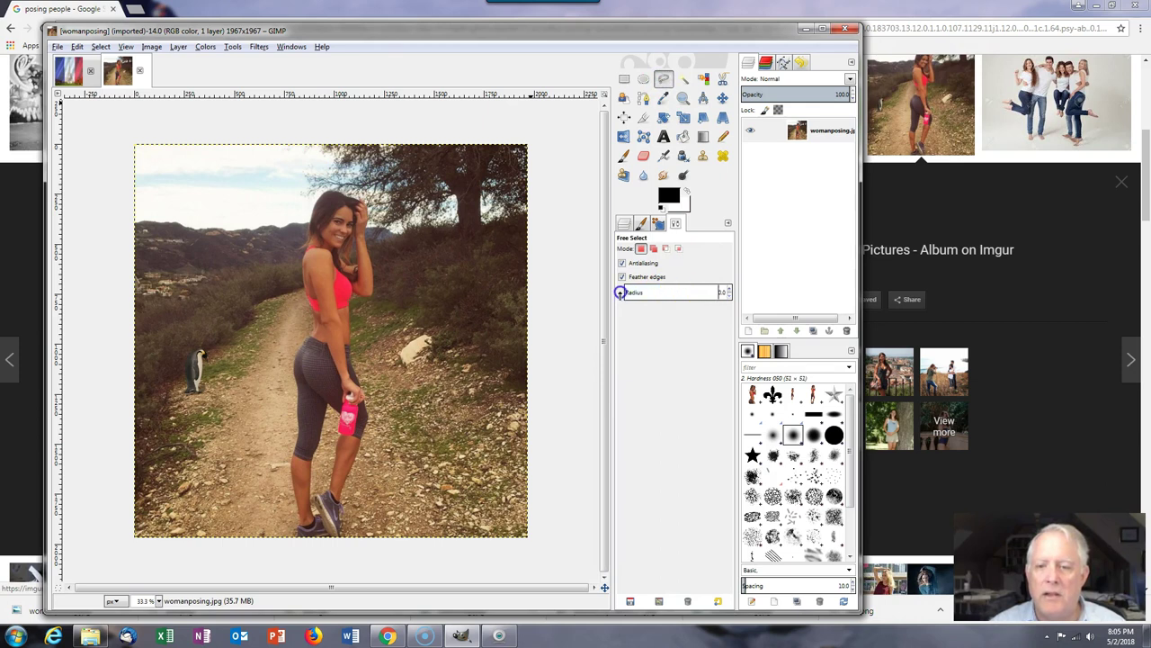
left_click(345, 200)
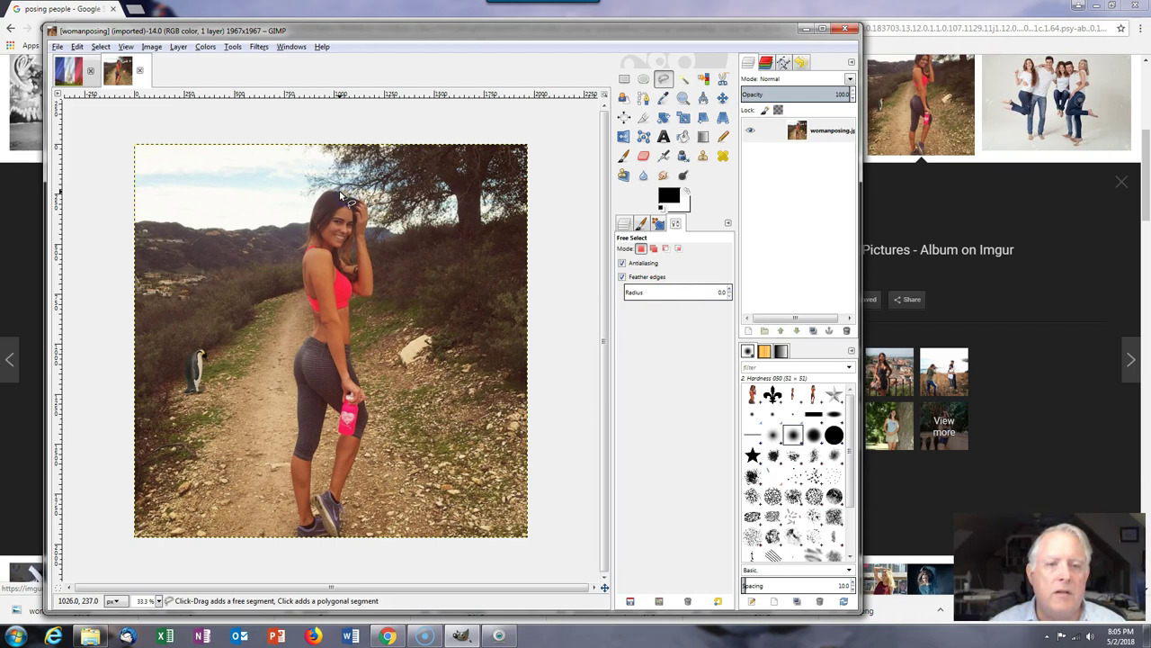
left_click(329, 193)
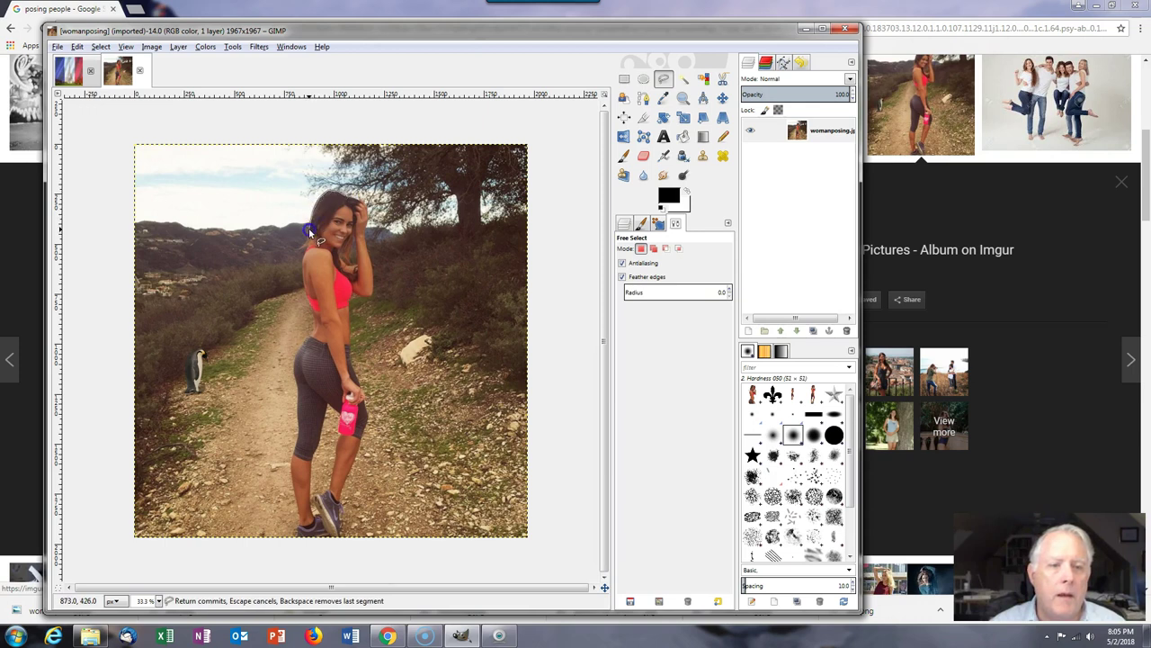
left_click(308, 229)
left_click(300, 253)
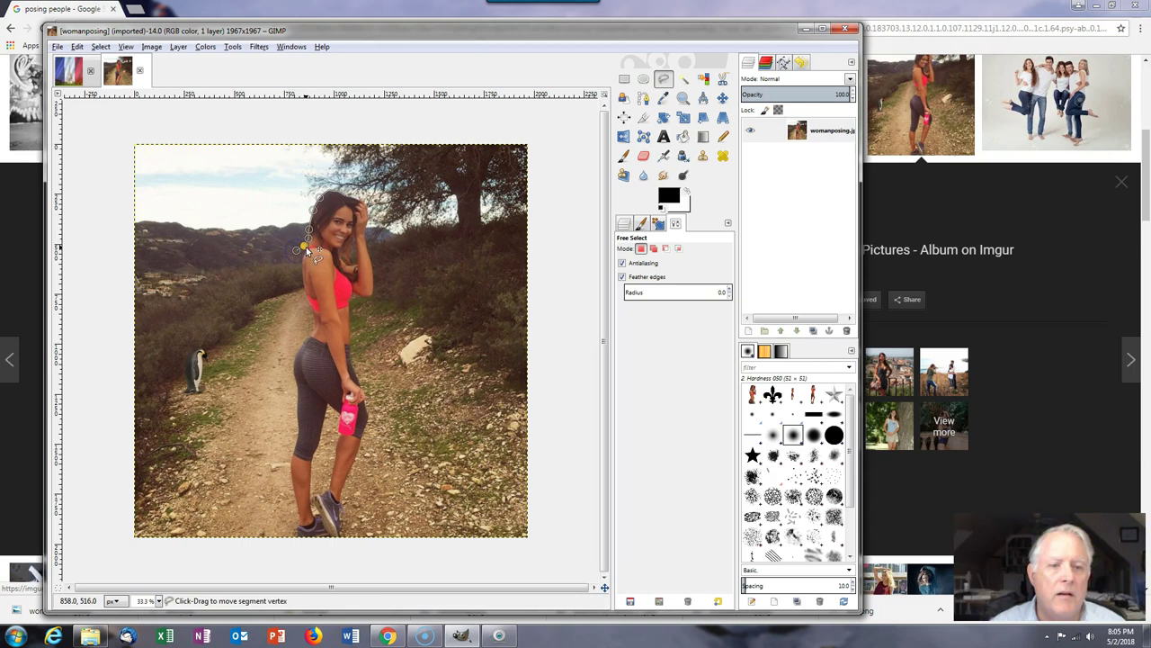
Step: Continue the Free Select outline from the neck over the shoulder and down the woman's back to her lower back
scroll(310, 258, "down", 1)
scroll(310, 258, "up", 1)
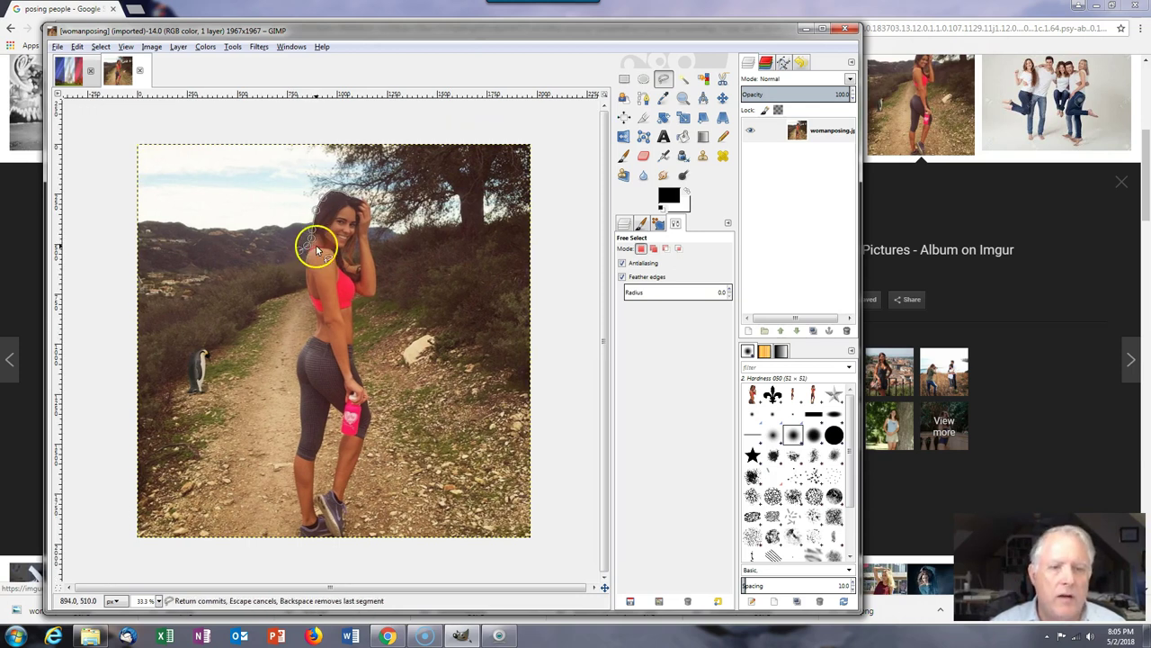
scroll(309, 261, "up", 3)
scroll(308, 256, "up", 1)
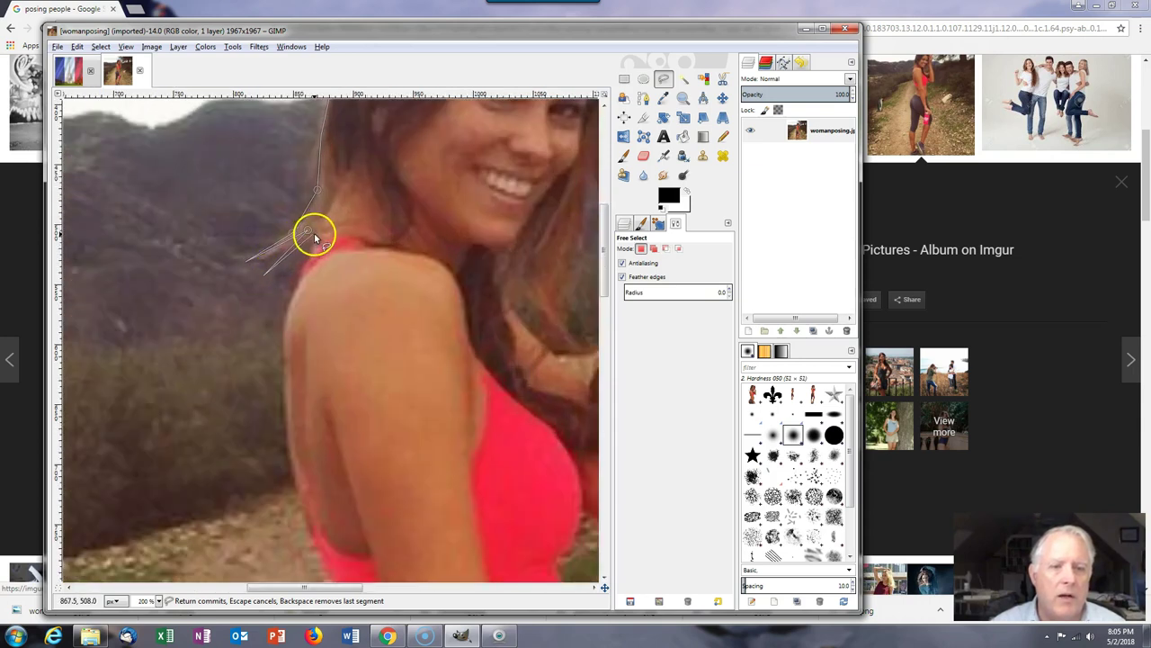
left_click(316, 238)
left_click(281, 324)
left_click_drag(282, 418, 311, 540)
scroll(311, 540, "down", 5)
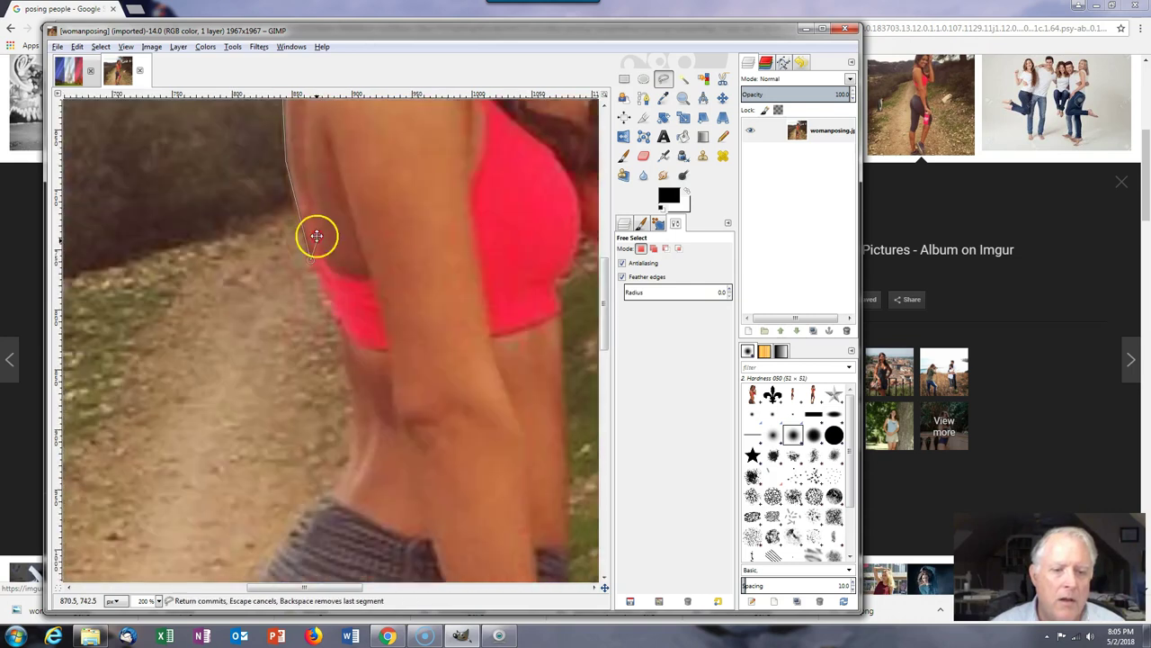
scroll(317, 237, "down", 1)
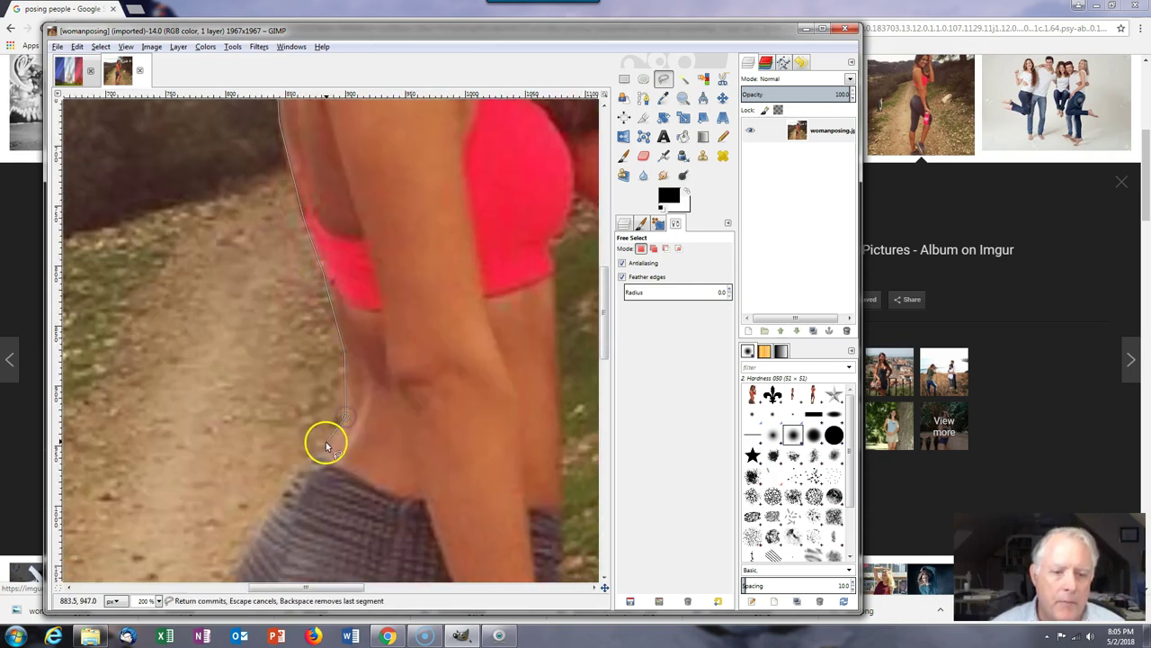
Step: Extend the outline from the lower back around the hip and down the back of the thigh
left_click(282, 488)
scroll(327, 169, "down", 5)
mouse_move(326, 168)
left_mouse_down()
mouse_move(272, 232)
mouse_move(245, 310)
mouse_move(249, 419)
mouse_move(245, 369)
mouse_move(265, 437)
mouse_move(303, 481)
mouse_move(302, 260)
mouse_move(269, 240)
left_mouse_up()
scroll(304, 480, "down", 5)
left_click_drag(263, 311, 269, 426)
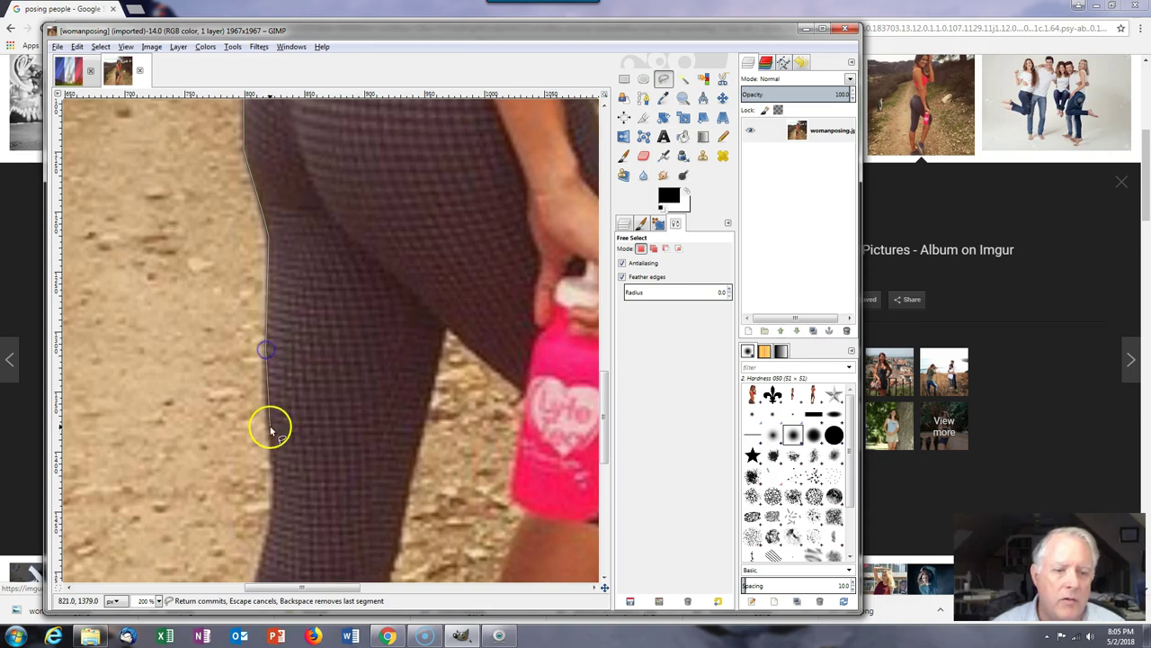
scroll(275, 483, "down", 5)
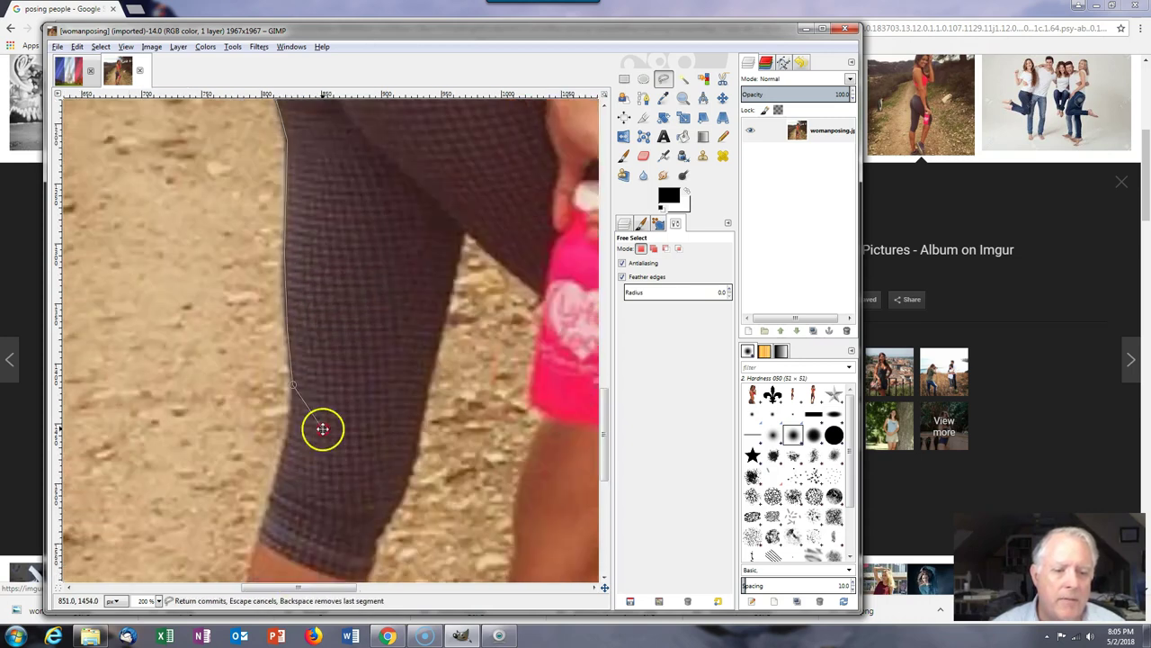
Step: Trace the back of the knee, the legging hem and the calf down towards the ankle
scroll(321, 427, "left", 1)
left_click_drag(322, 259, 306, 320)
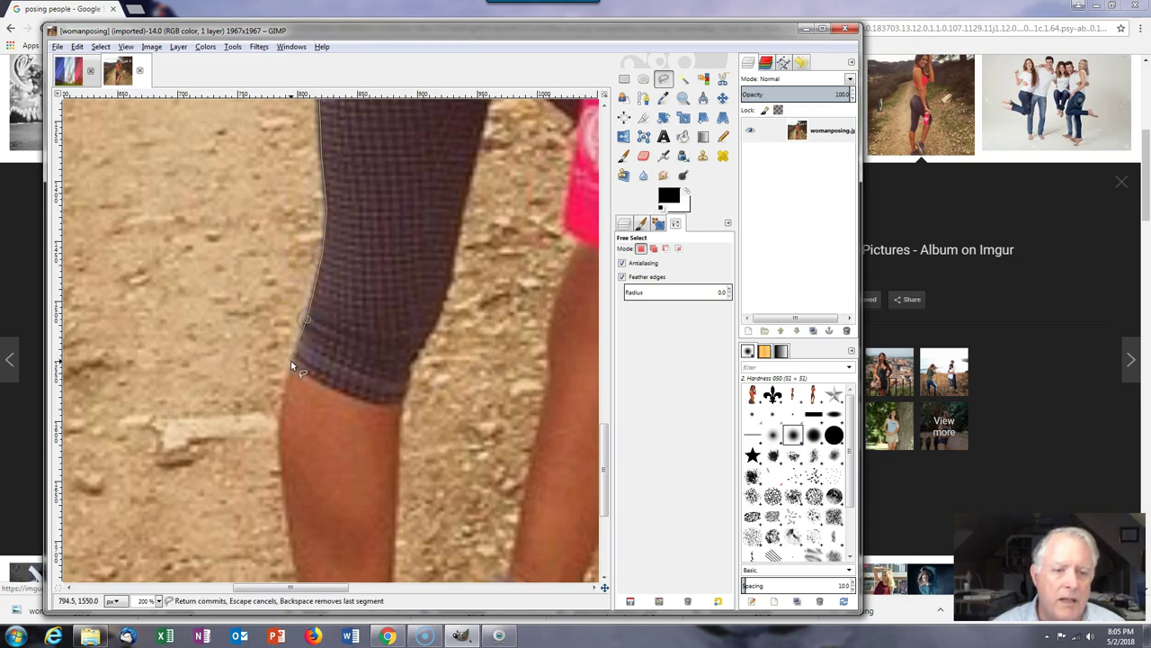
scroll(292, 364, "down", 4)
mouse_move(314, 206)
left_mouse_down()
mouse_move(288, 240)
mouse_move(283, 232)
mouse_move(295, 341)
left_mouse_up()
left_click(313, 490)
left_click_drag(314, 490, 321, 486)
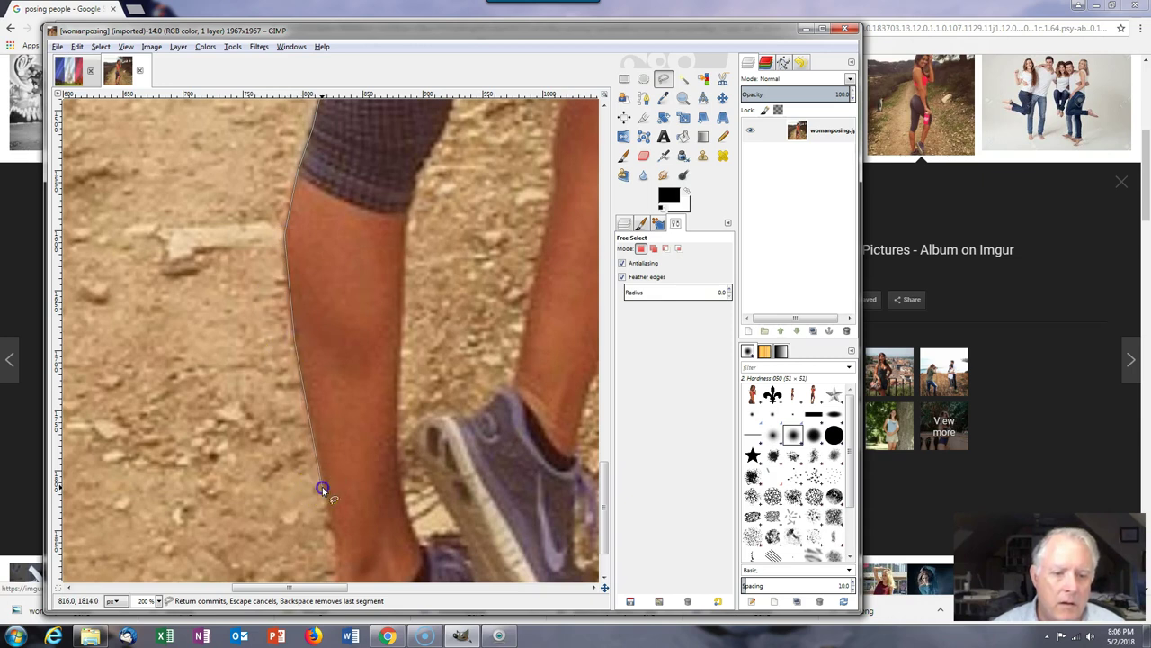
Step: Trace the ankle and heel, then run the outline just below the image's lower edge, past both shoes
scroll(322, 487, "down", 4)
mouse_move(337, 329)
left_mouse_down()
mouse_move(322, 416)
mouse_move(327, 407)
left_mouse_up()
scroll(307, 441, "down", 3)
left_click(295, 320)
left_click(303, 369)
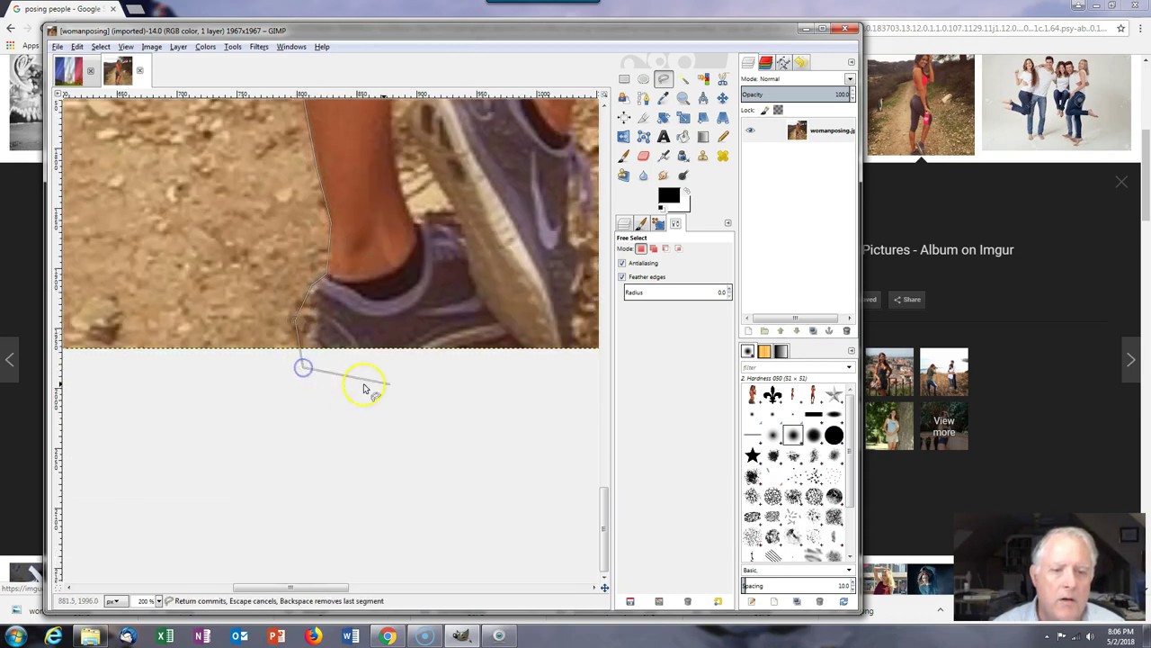
scroll(367, 386, "right", 5)
scroll(270, 423, "up", 2)
left_click(351, 427)
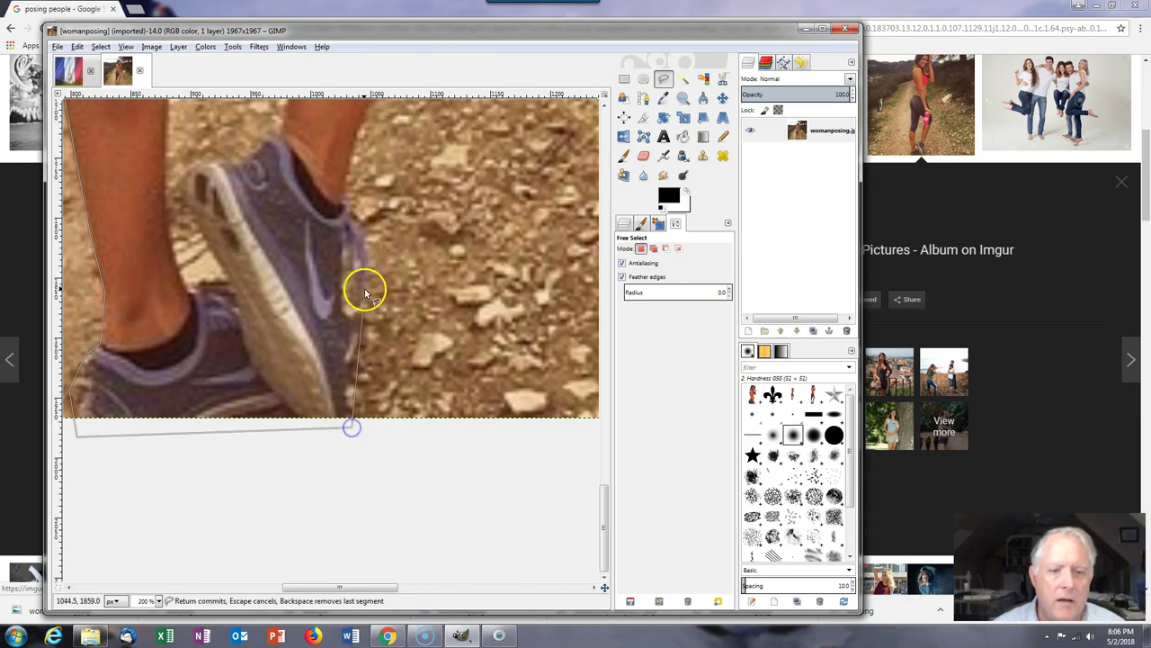
Step: Outline the front of the raised shoe, including its loose lace, up to the ankle
left_click(347, 309)
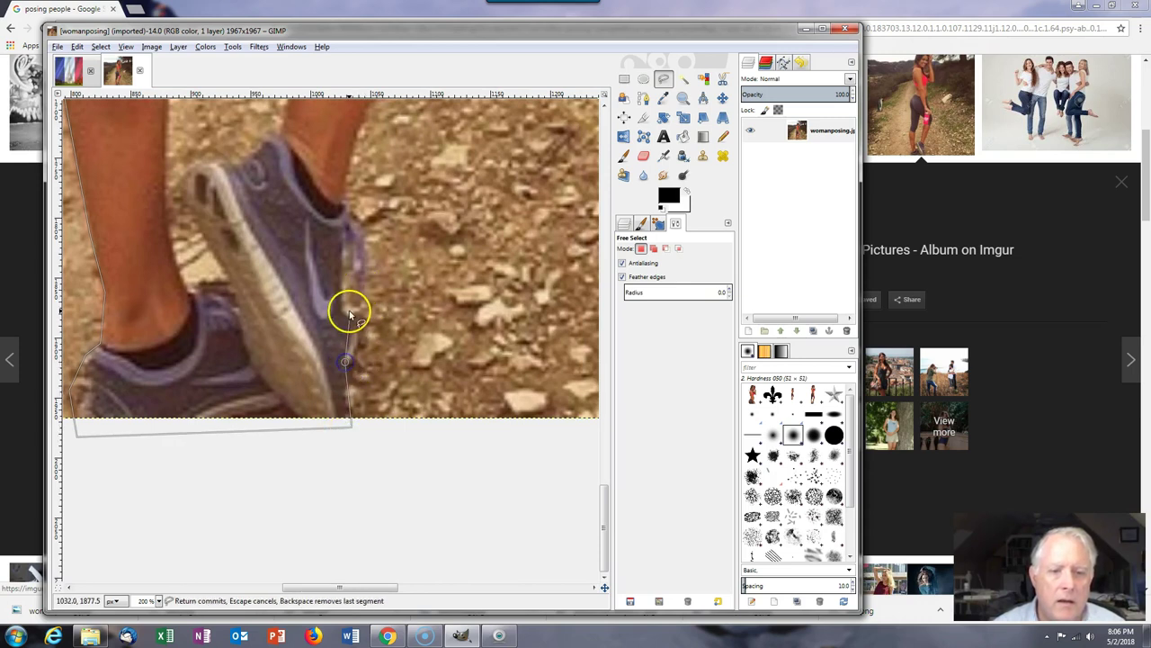
left_click(344, 254)
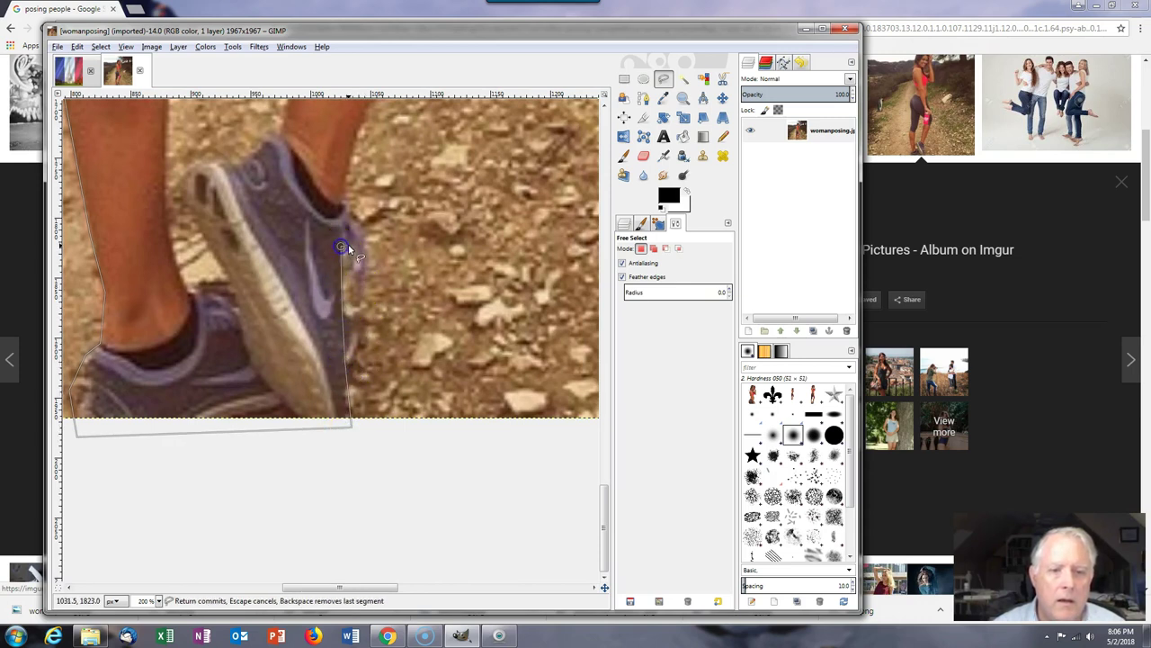
left_click_drag(352, 249, 352, 307)
left_click(366, 231)
left_click(357, 209)
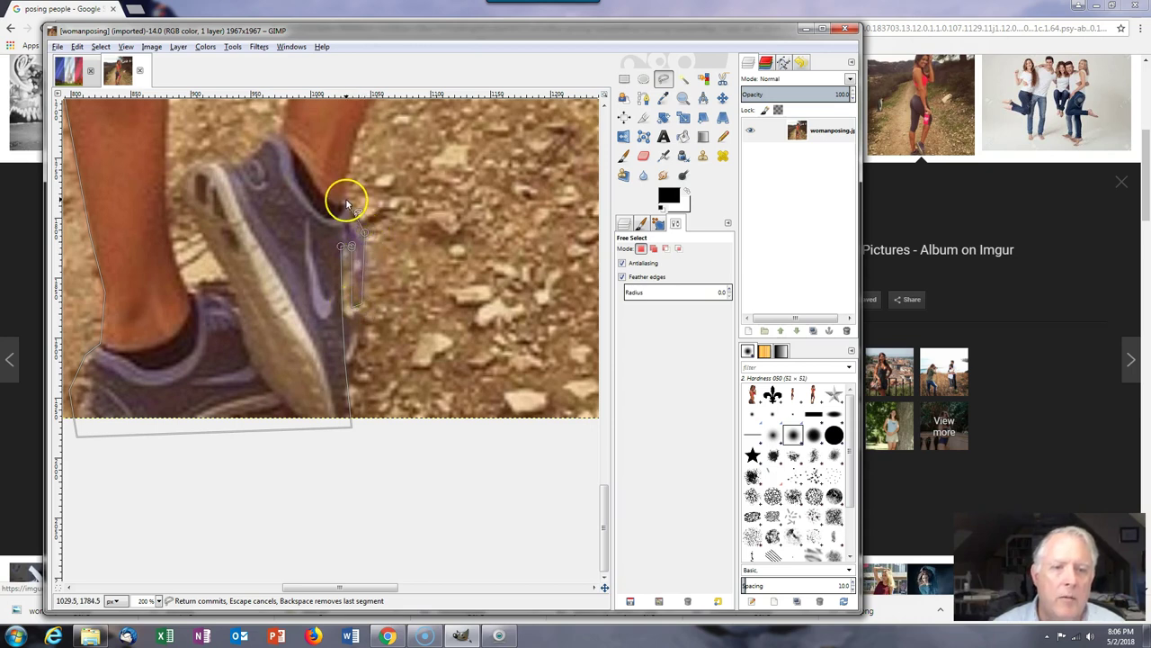
Step: Continue the outline up the shin of the forward leg to the front of the knee
scroll(390, 329, "up", 8)
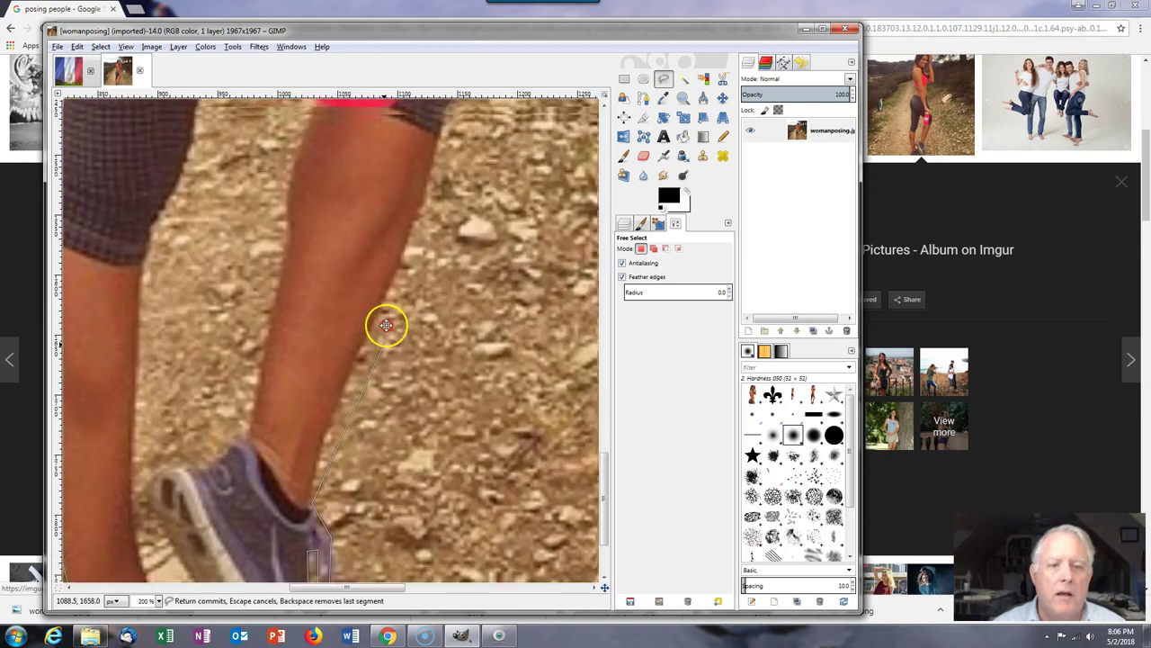
left_click_drag(379, 374, 389, 327)
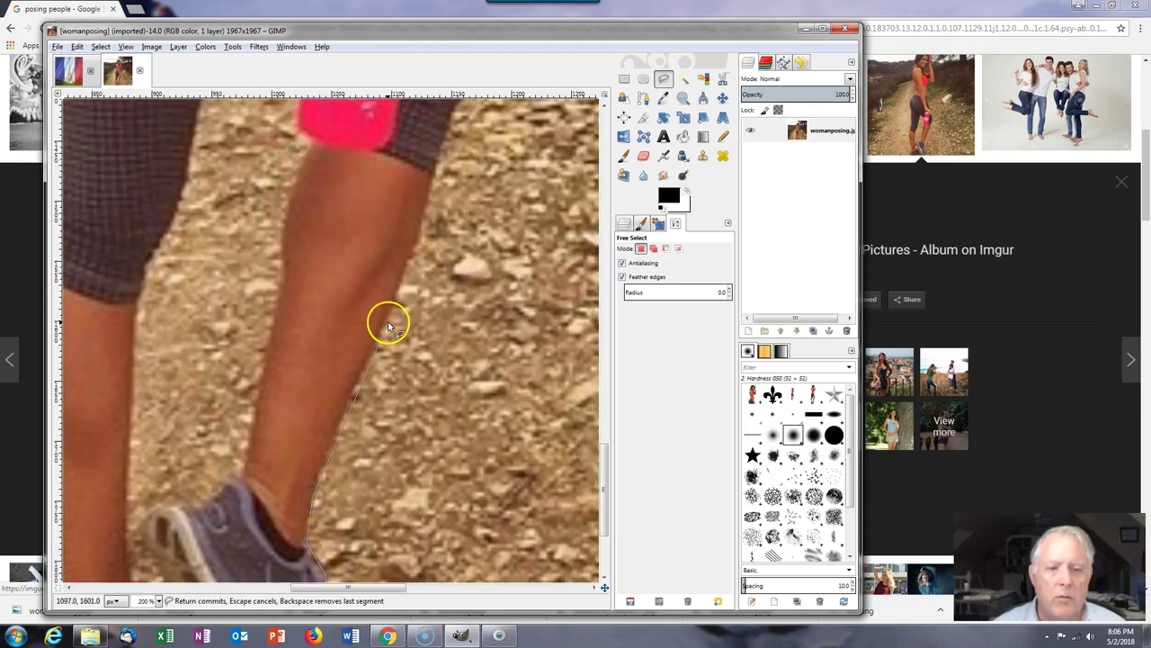
left_click(427, 197)
key("space")
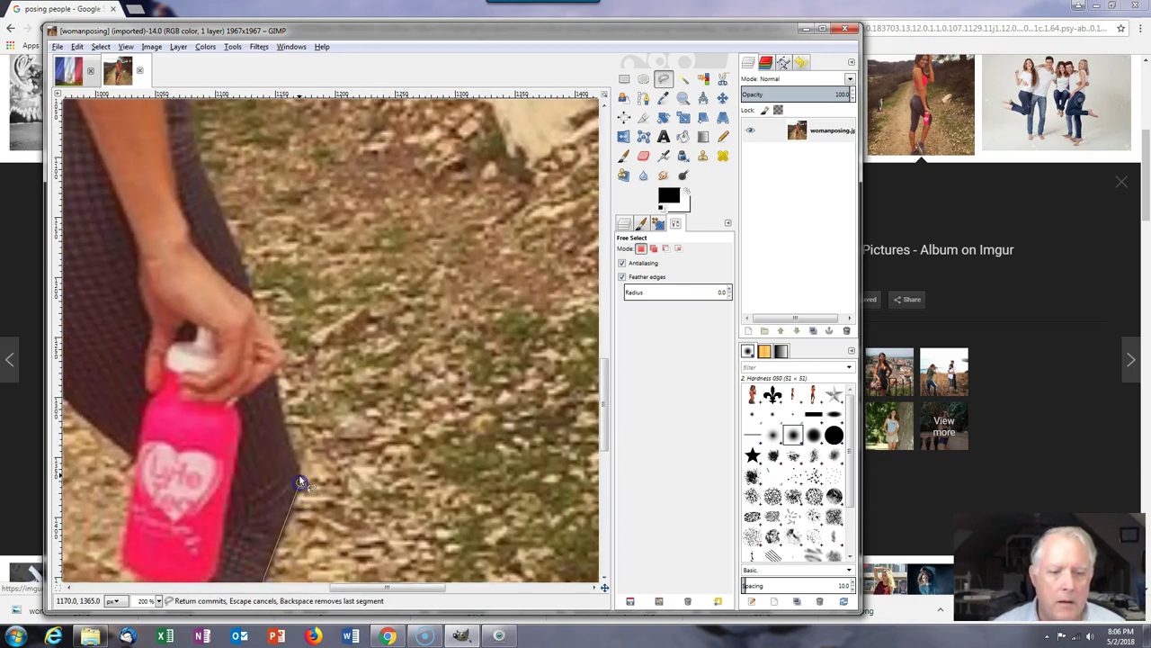
left_click(301, 481)
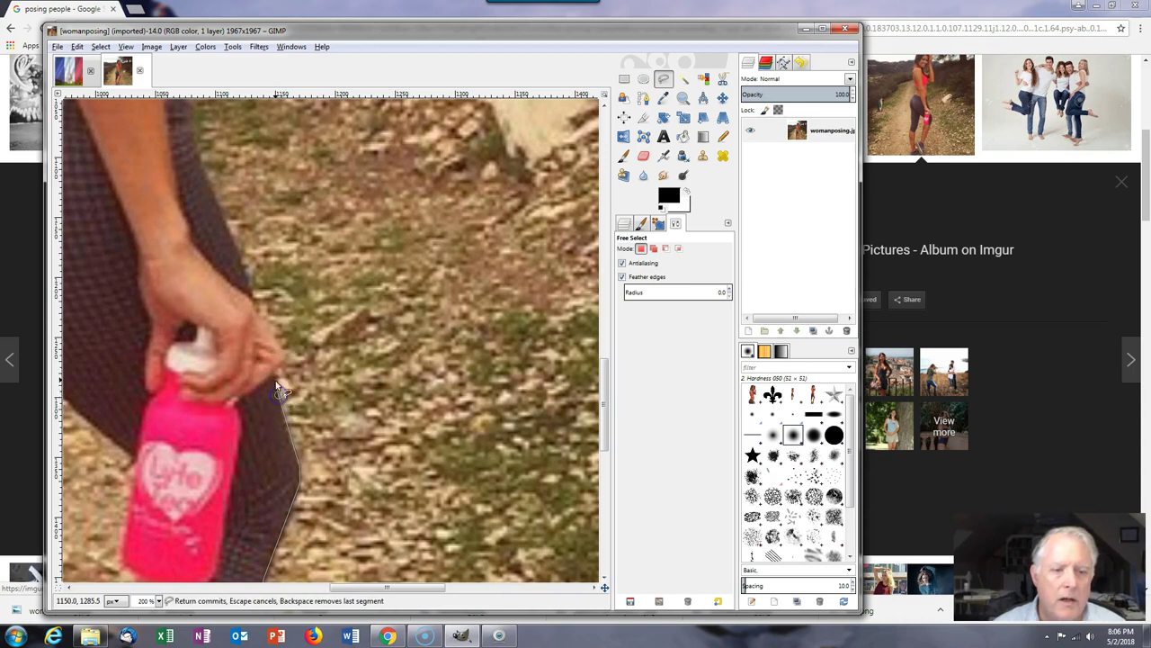
Step: Trace around the fingers holding the pink bottle and up the front of the thigh to the waistband
left_click(276, 367)
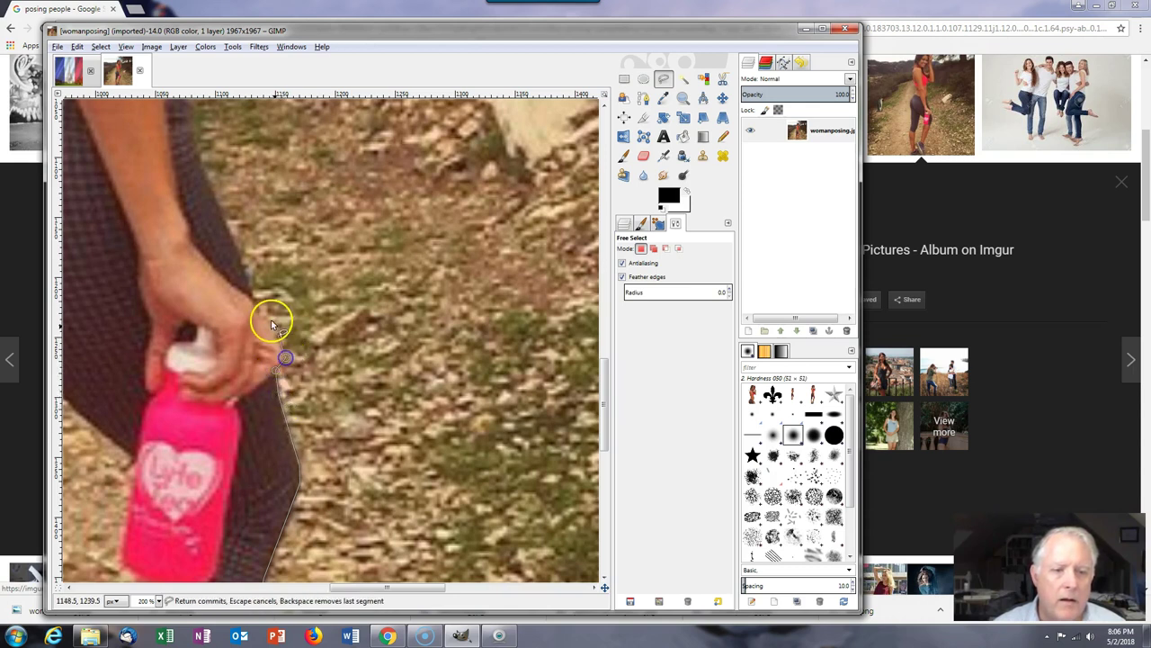
scroll(261, 306, "down", 4)
scroll(270, 270, "up", 6)
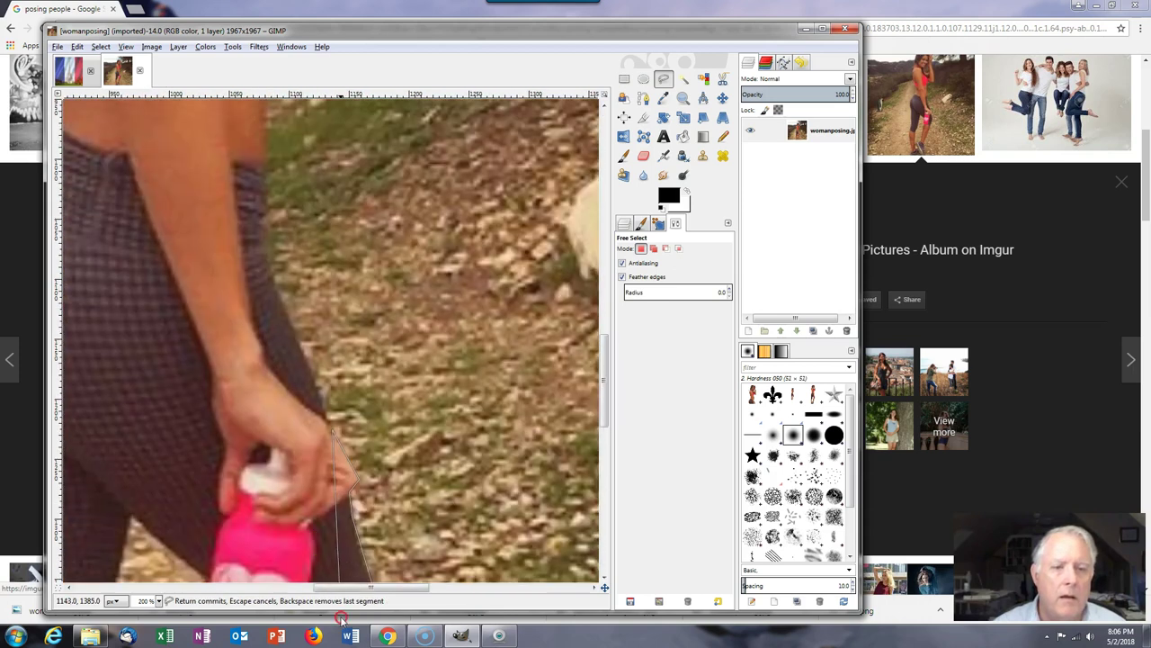
left_click(267, 261)
scroll(334, 378, "up", 5)
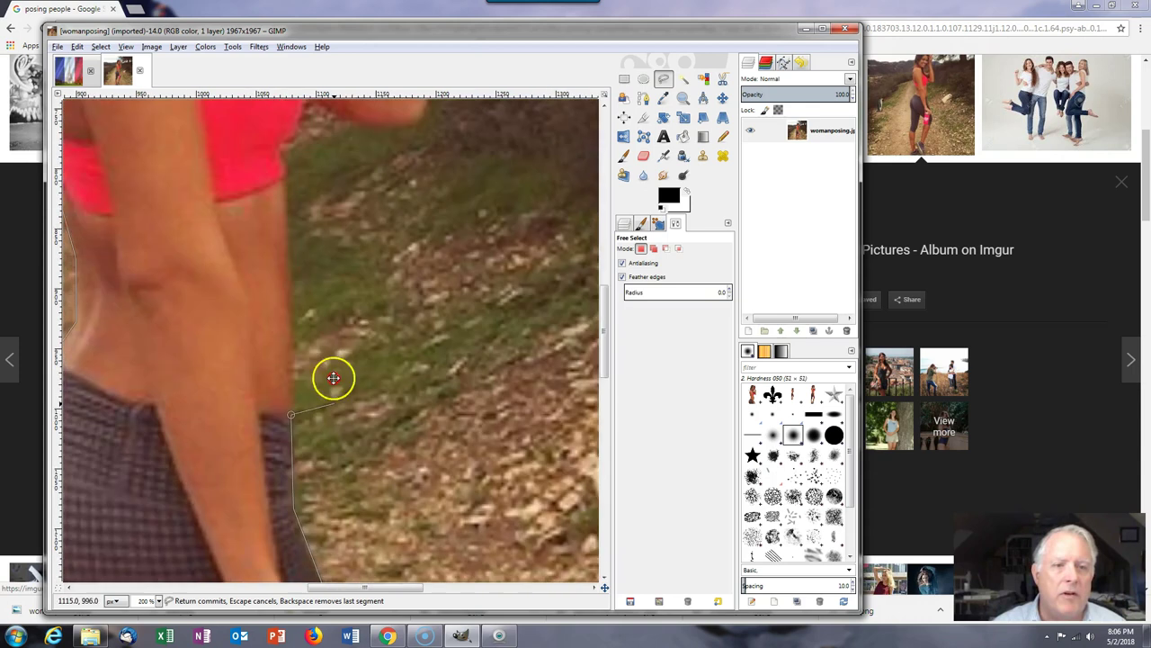
Step: Extend the outline up the stomach and around the front of the pink sports top to the raised arm
left_click(285, 179)
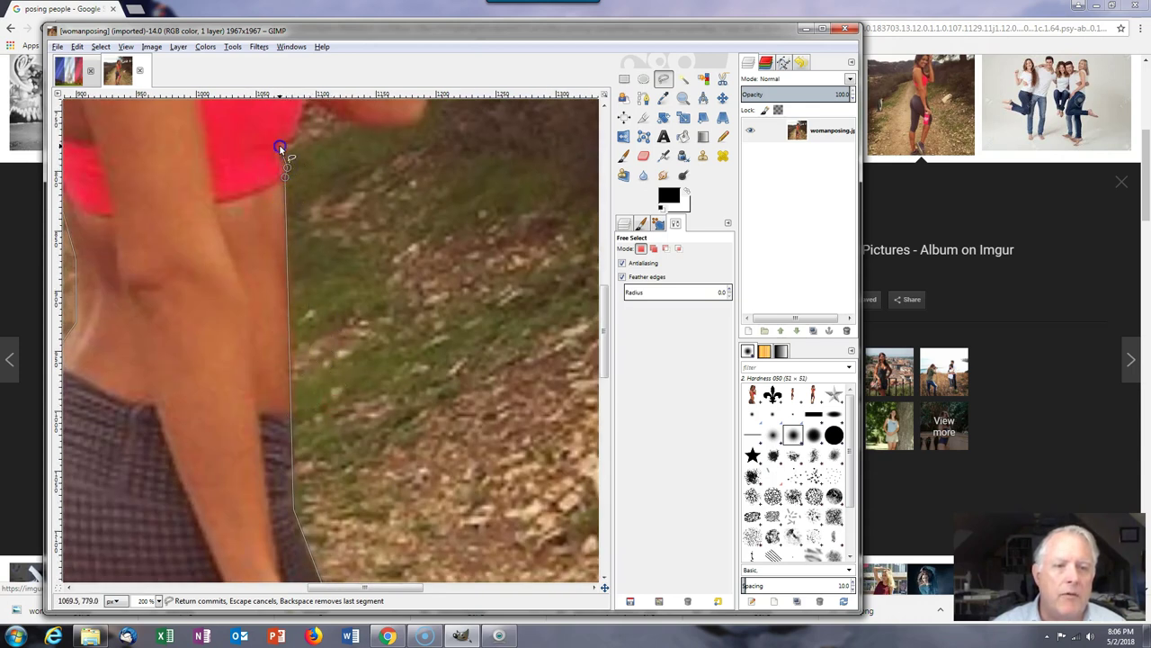
scroll(292, 148, "up", 4)
left_click(311, 290)
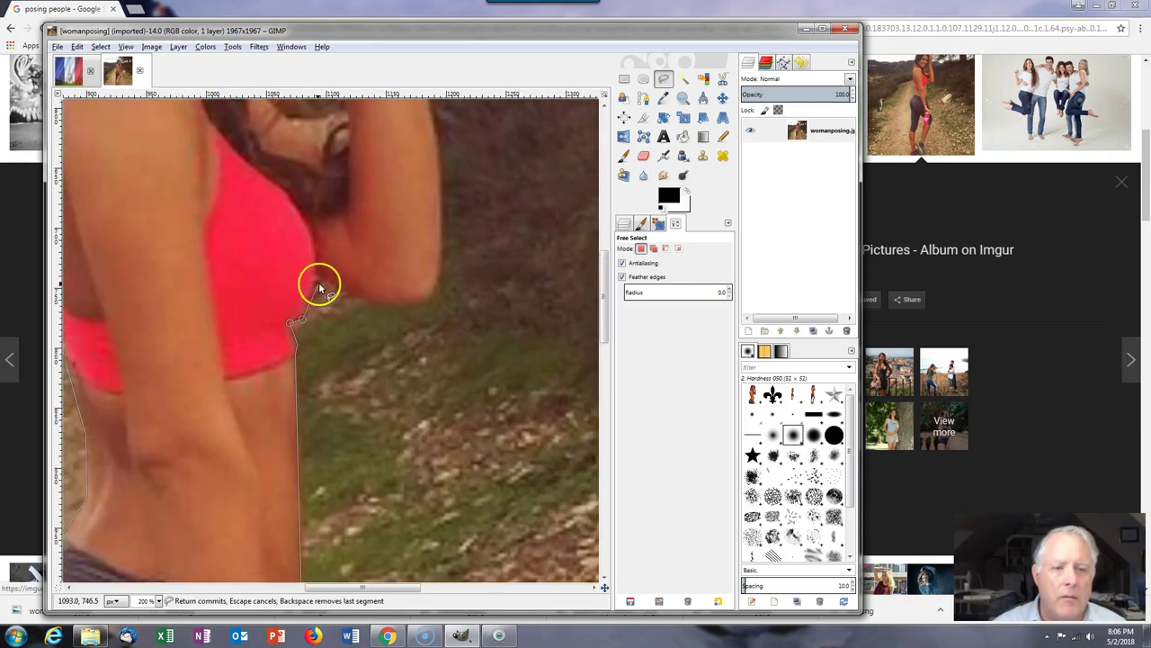
left_click(312, 272)
left_click(332, 282)
Step: Trace the underside of the raised arm, around the elbow and up the forearm to the wrist
left_click(376, 306)
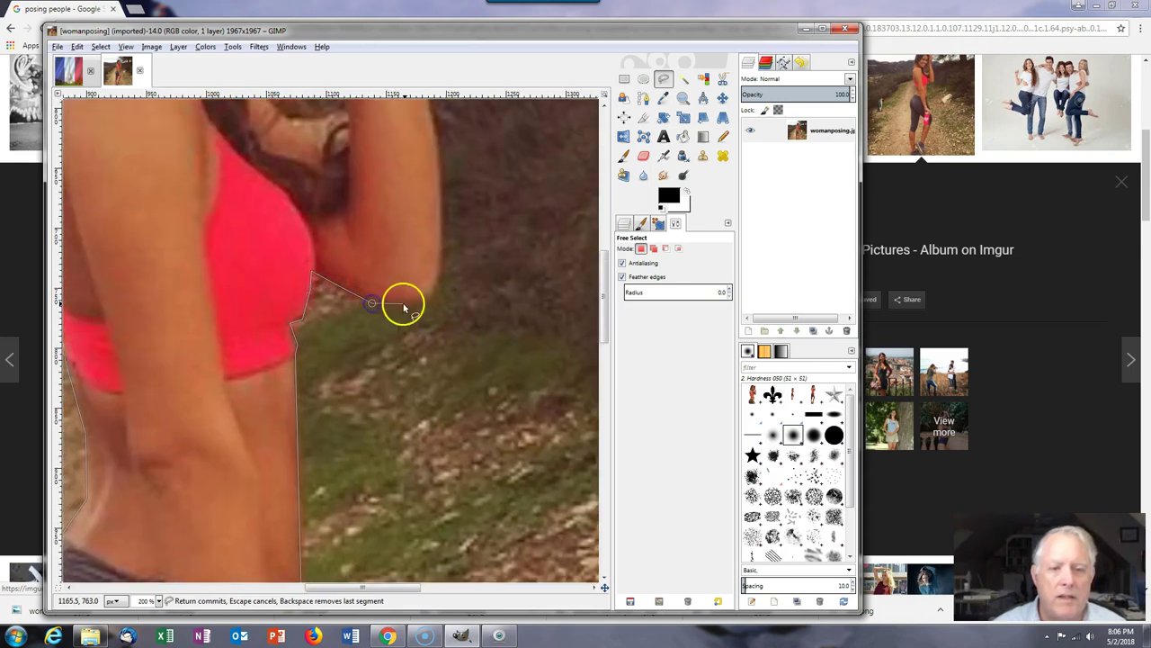
left_click(430, 302)
left_click(441, 247)
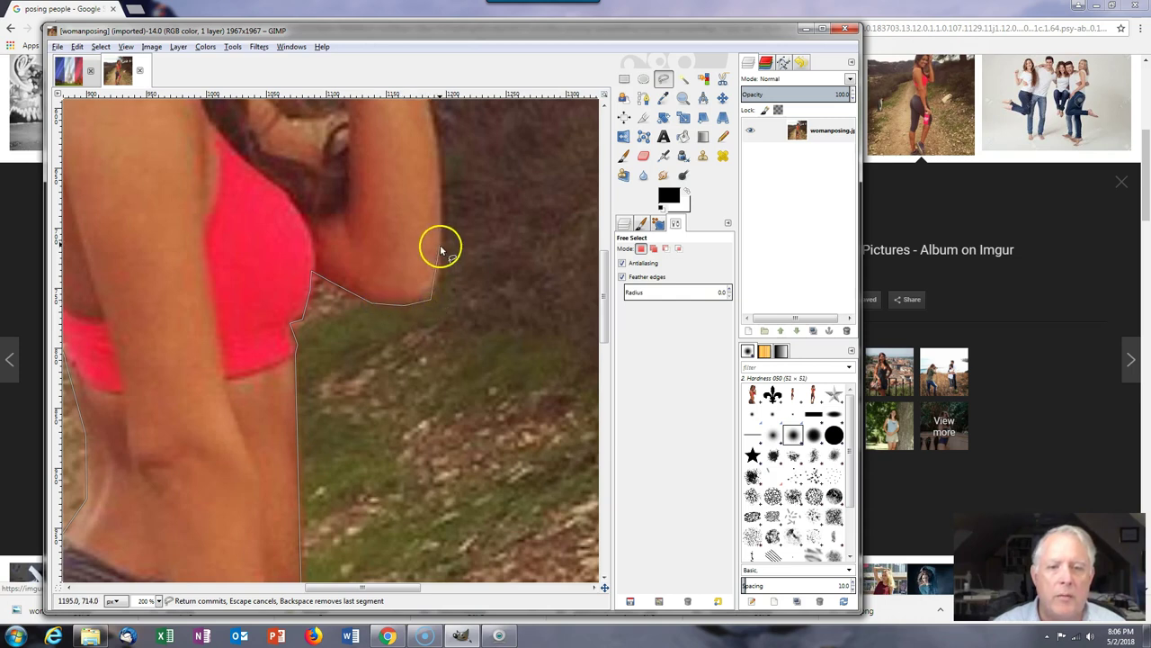
left_click(444, 172)
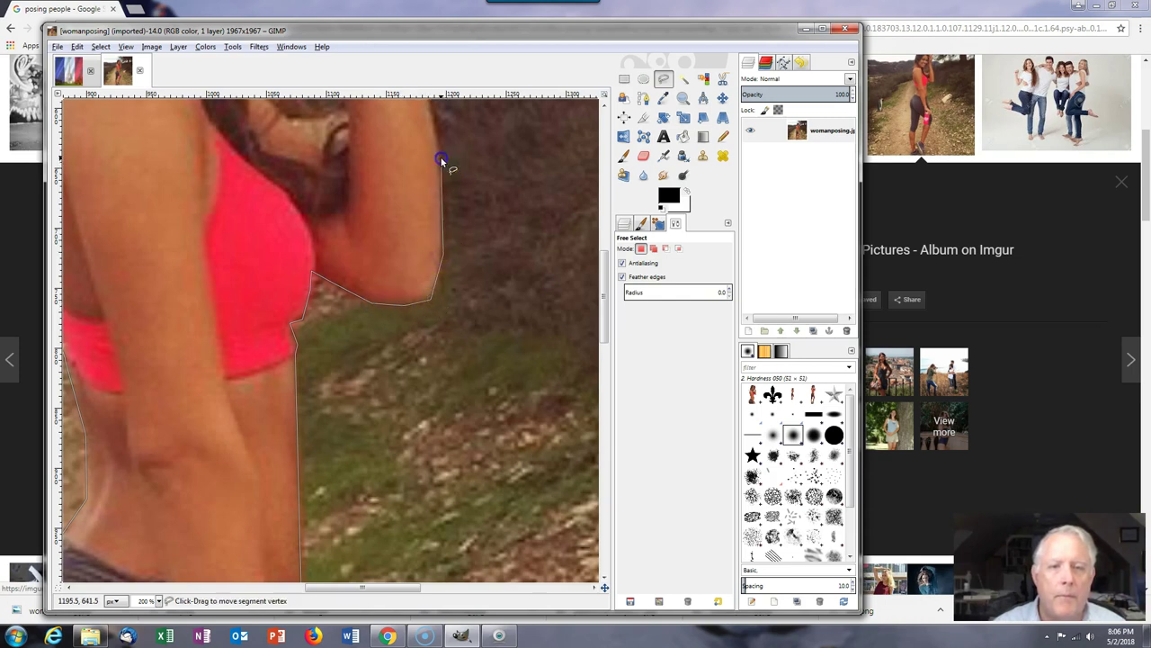
scroll(442, 162, "up", 5)
left_click(428, 339)
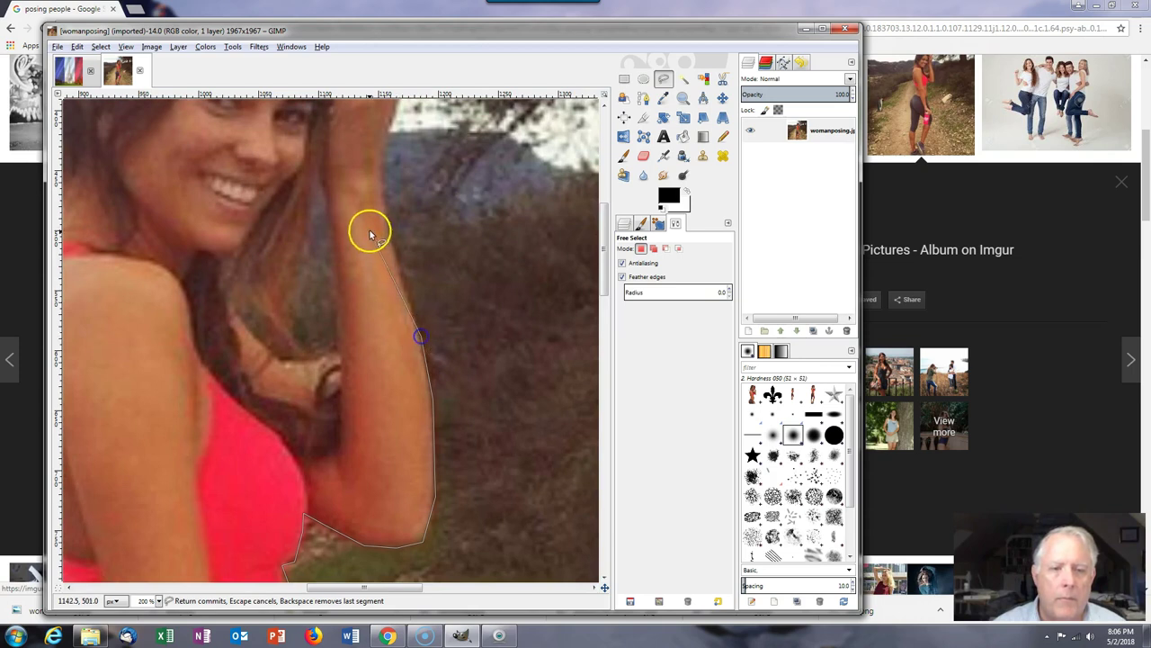
left_click(376, 179)
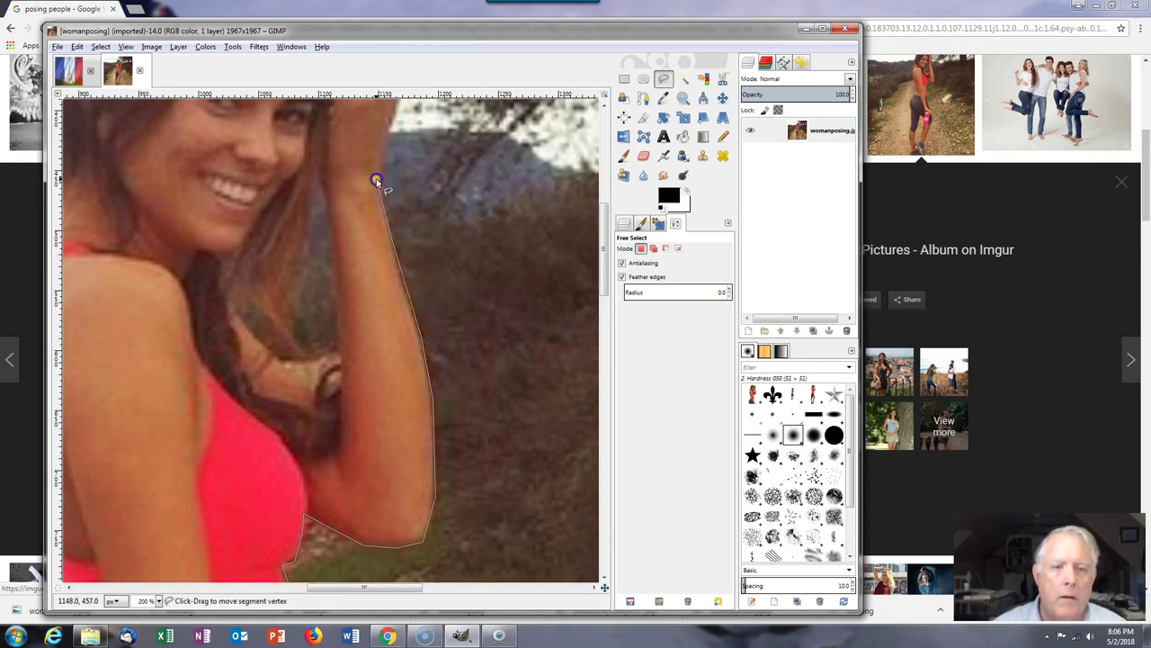
Step: Outline the raised hand and the top of the hair, and close the path into a selection of the woman
scroll(376, 180, "up", 4)
left_click(371, 281)
left_click(377, 196)
left_click(352, 164)
left_click(336, 148)
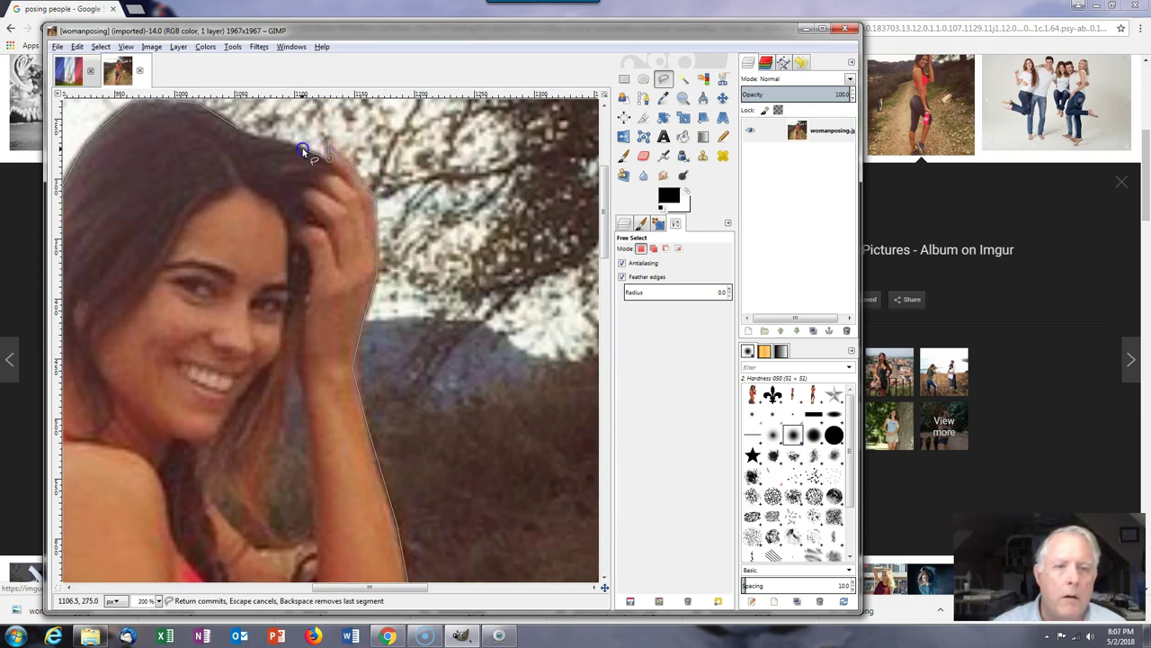
mouse_move(221, 126)
left_mouse_down()
mouse_move(238, 123)
mouse_move(252, 139)
left_mouse_up()
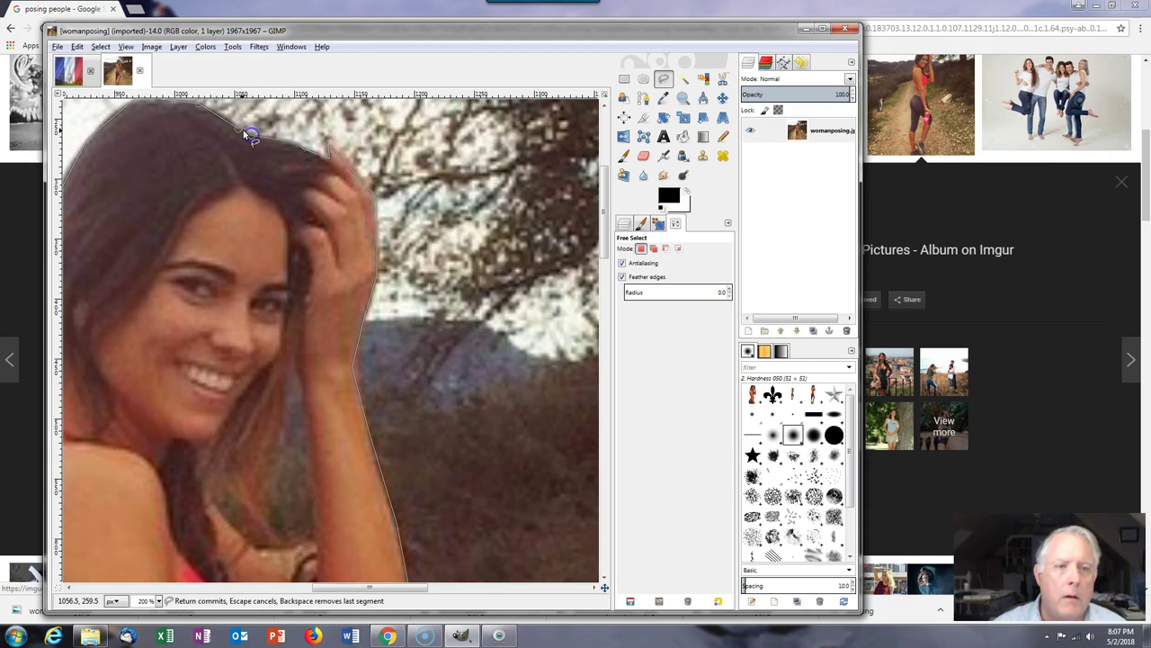
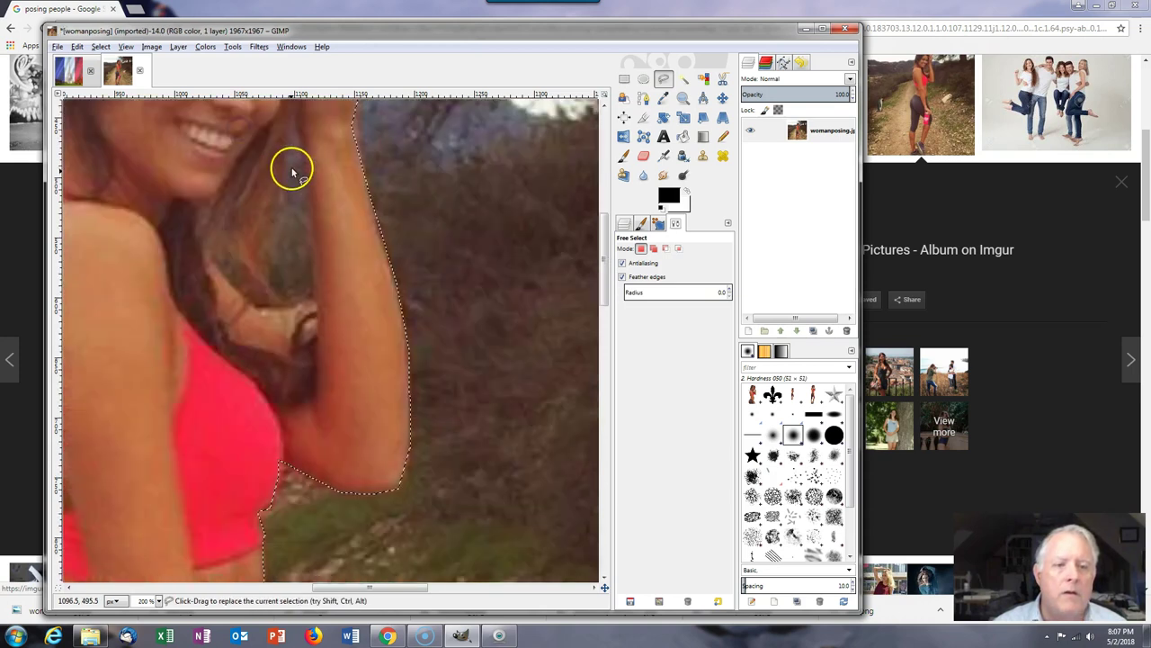
Step: Try to copy the selected woman and paste her as a new layer in the Eiffel Tower image
scroll(283, 213, "down", 5)
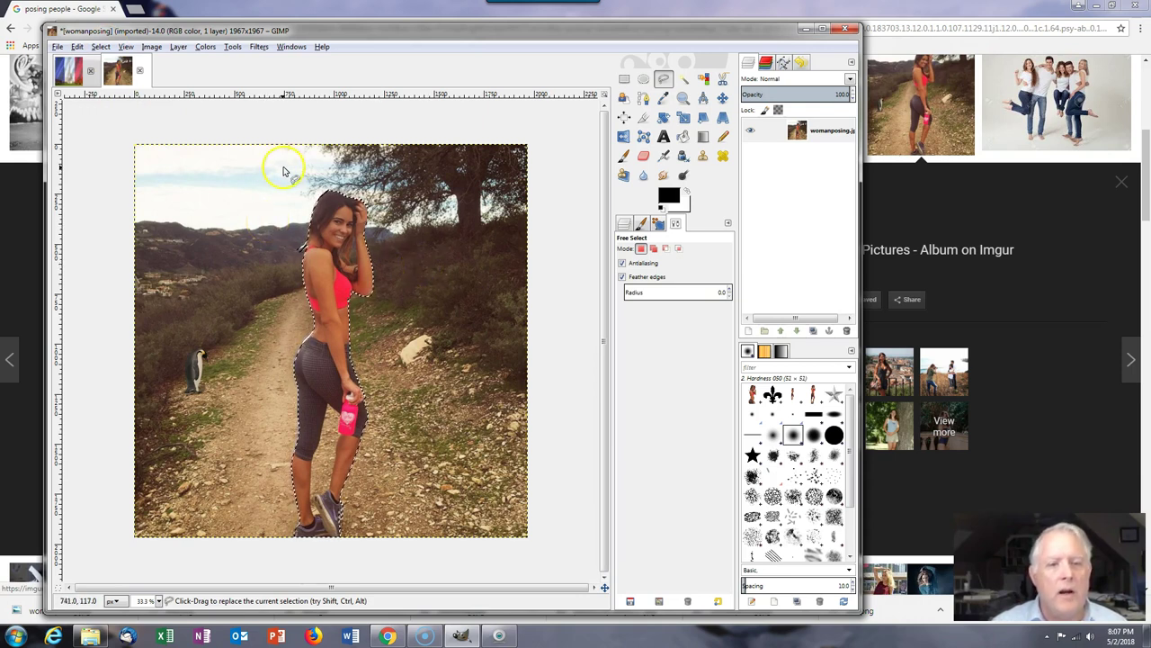
left_click(76, 47)
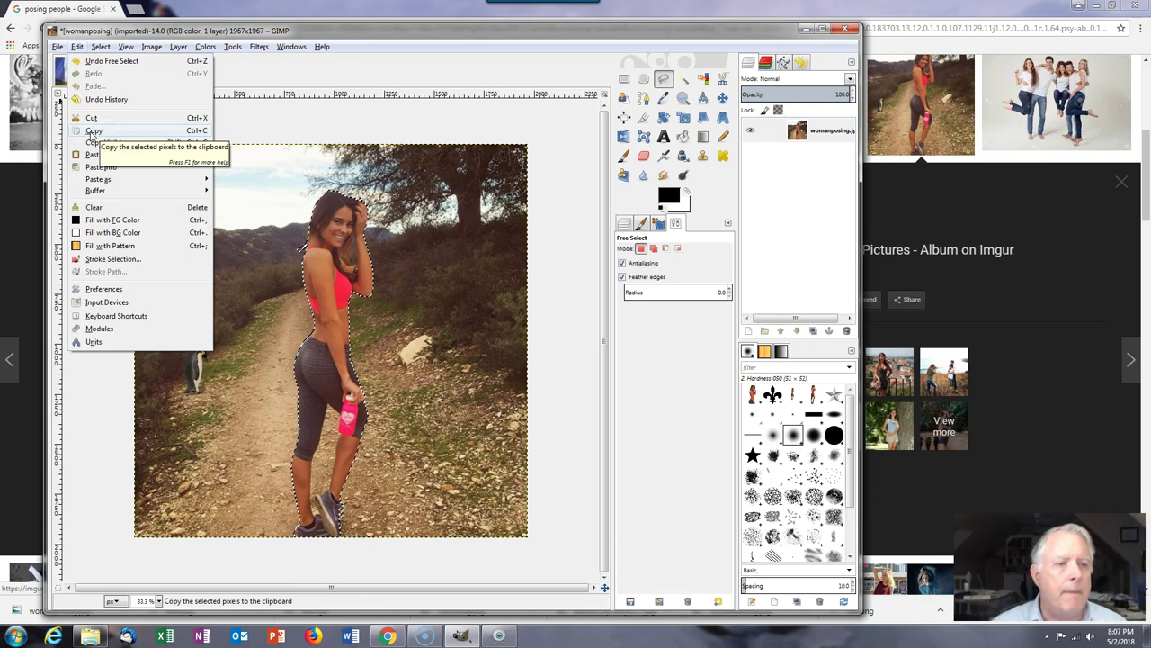
left_click(94, 131)
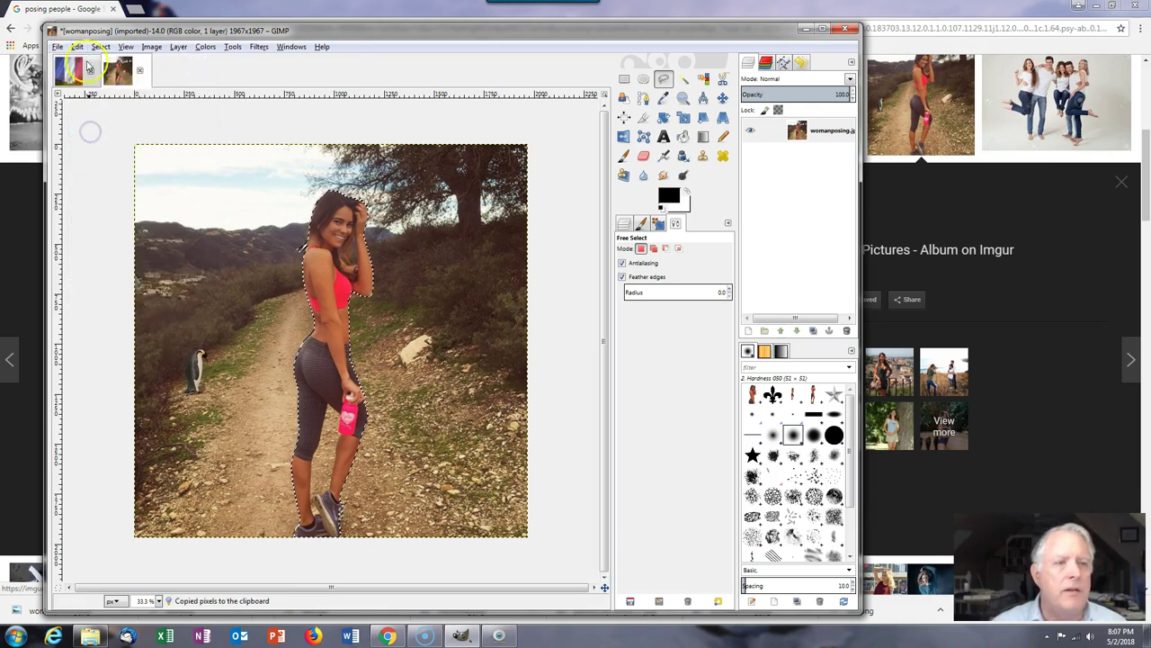
left_click(67, 69)
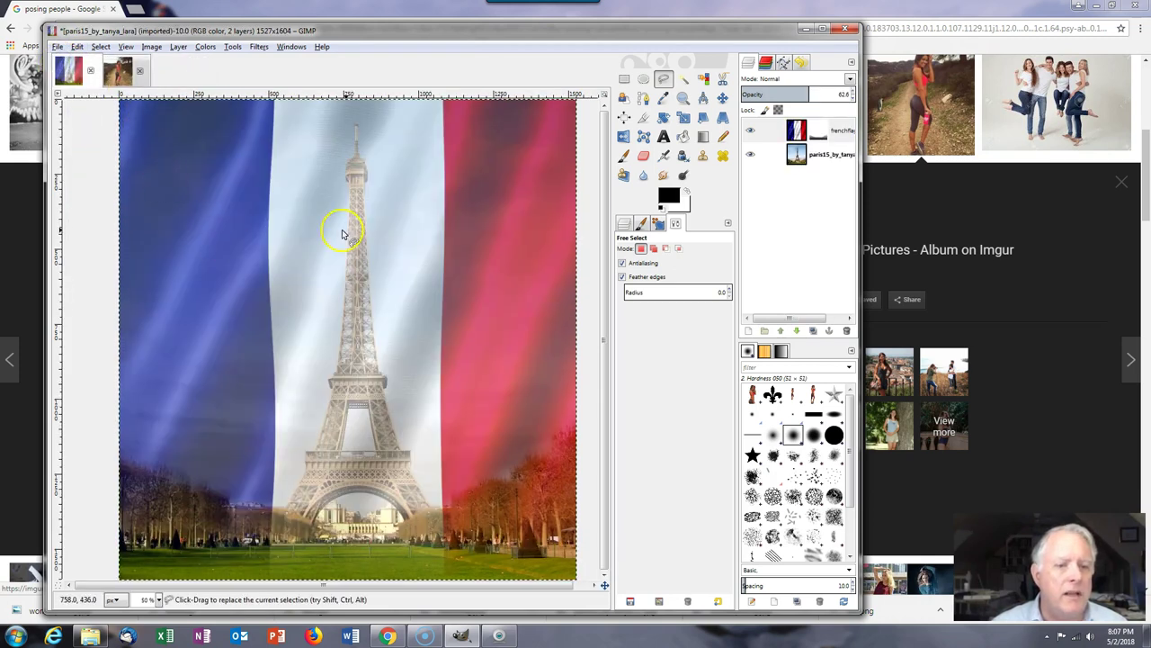
left_click(57, 47)
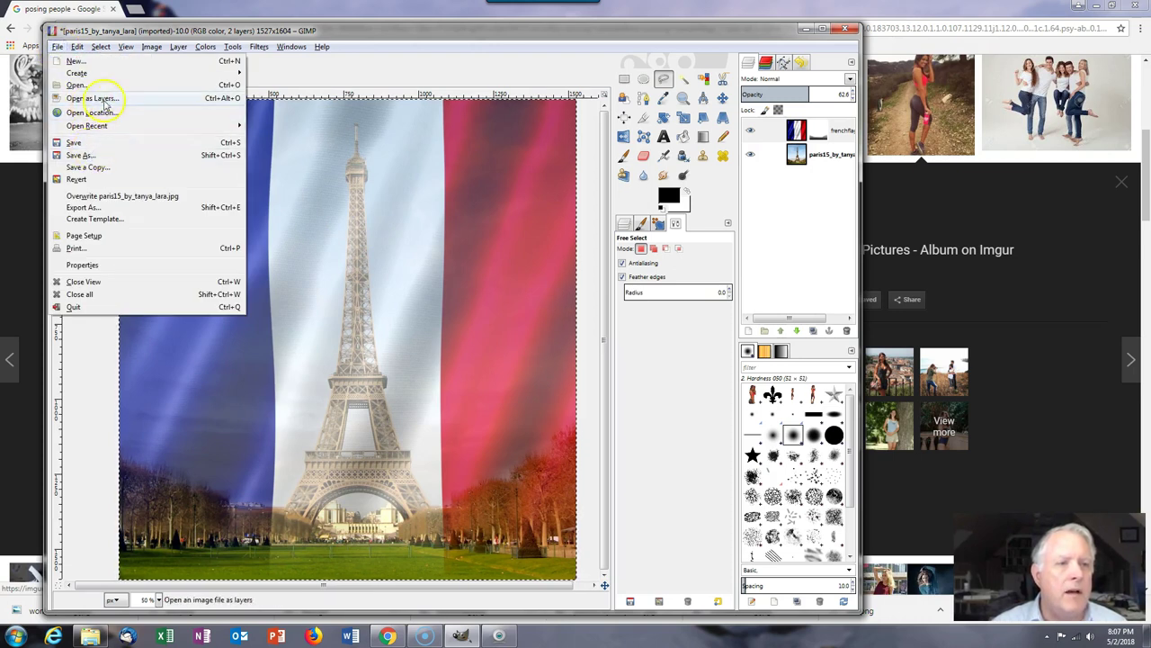
left_click(77, 47)
mouse_move(192, 178)
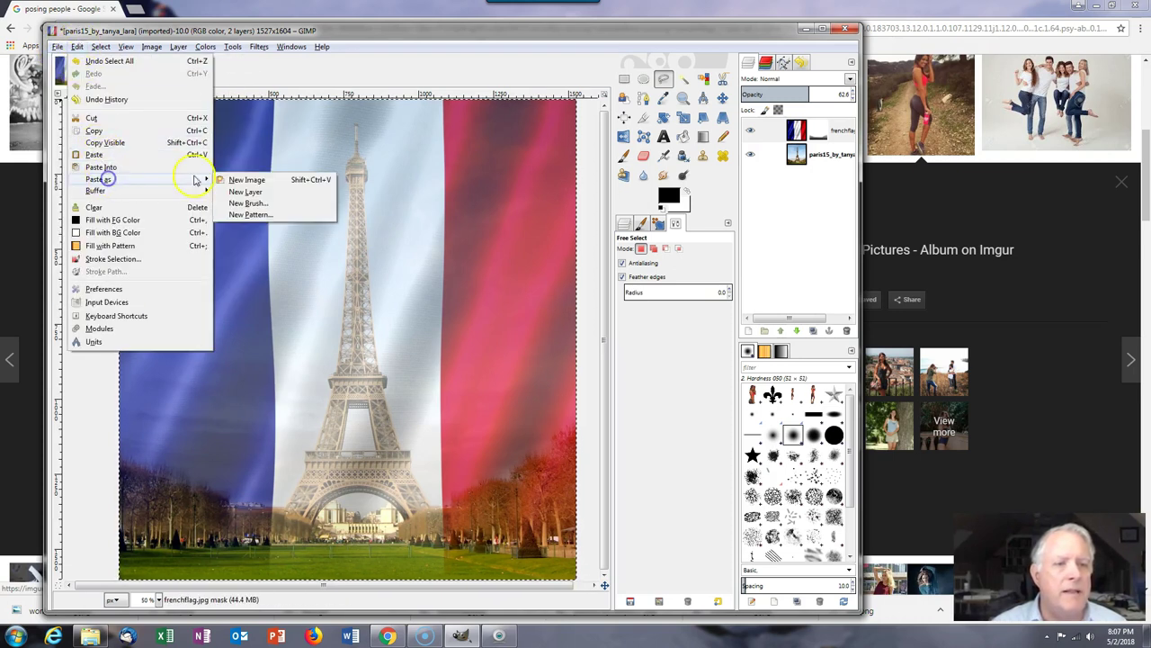
left_click(244, 193)
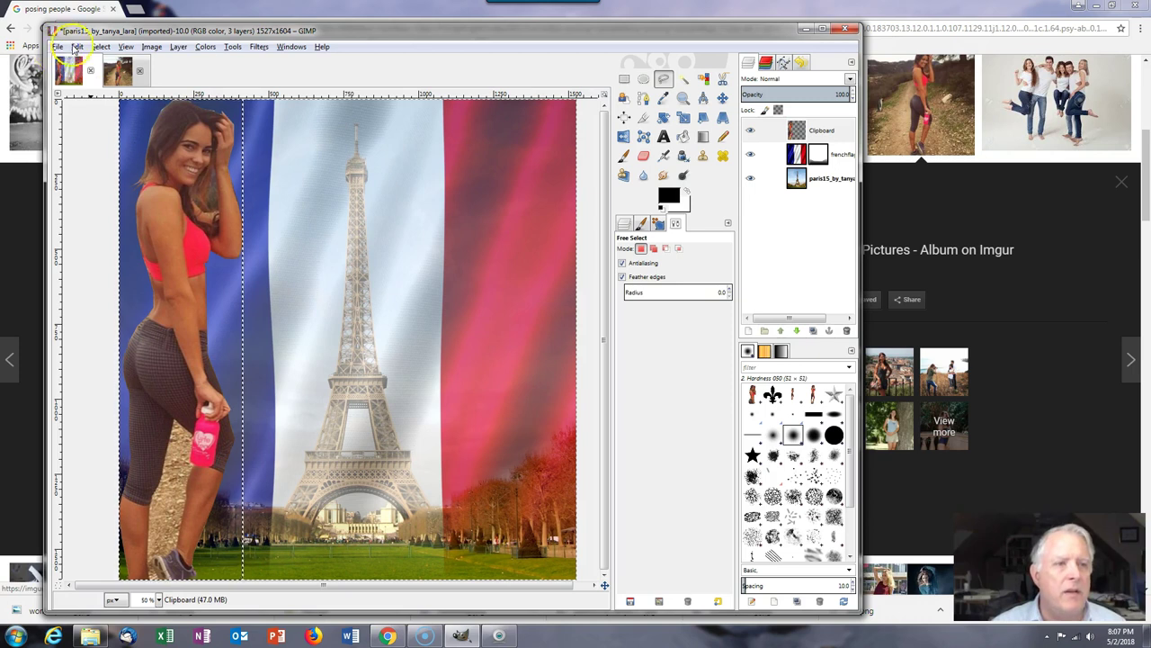
left_click(78, 46)
left_click(99, 61)
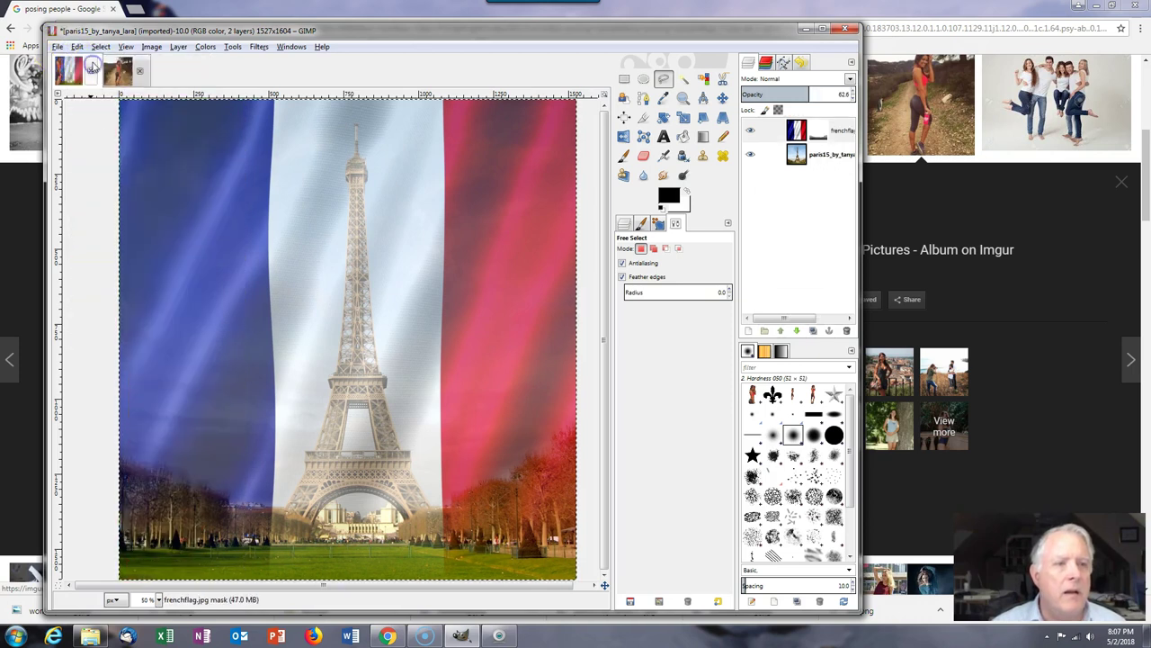
Step: In the womanposing image, invert the selection and delete the background around the woman
left_click(117, 71)
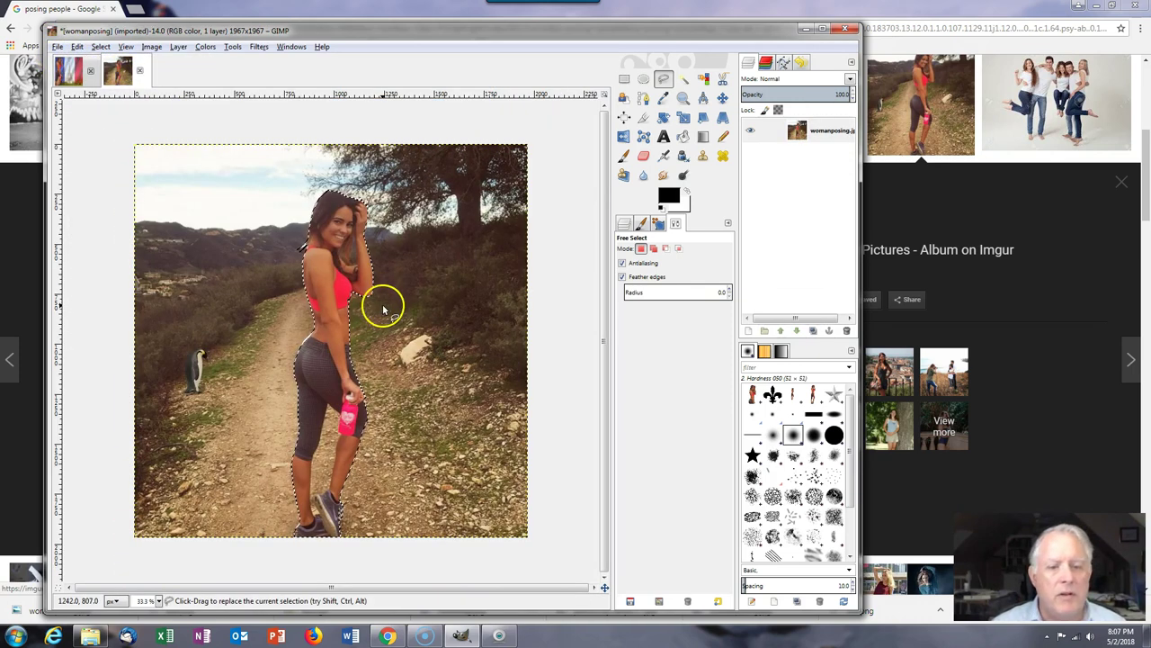
left_click(101, 48)
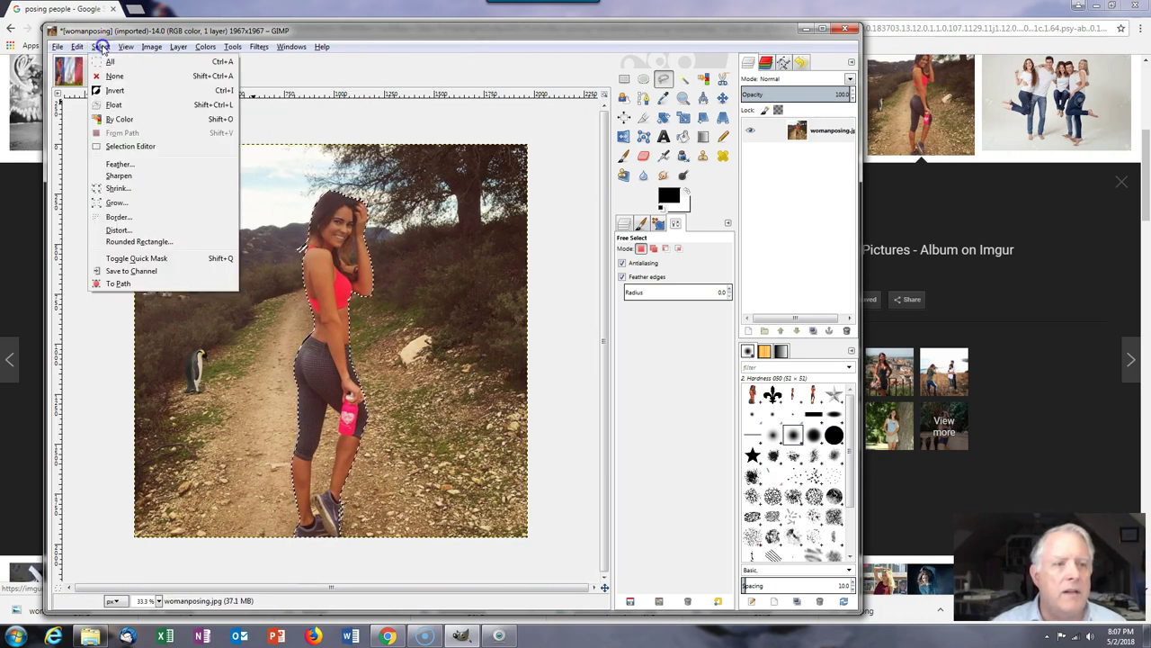
left_click(116, 91)
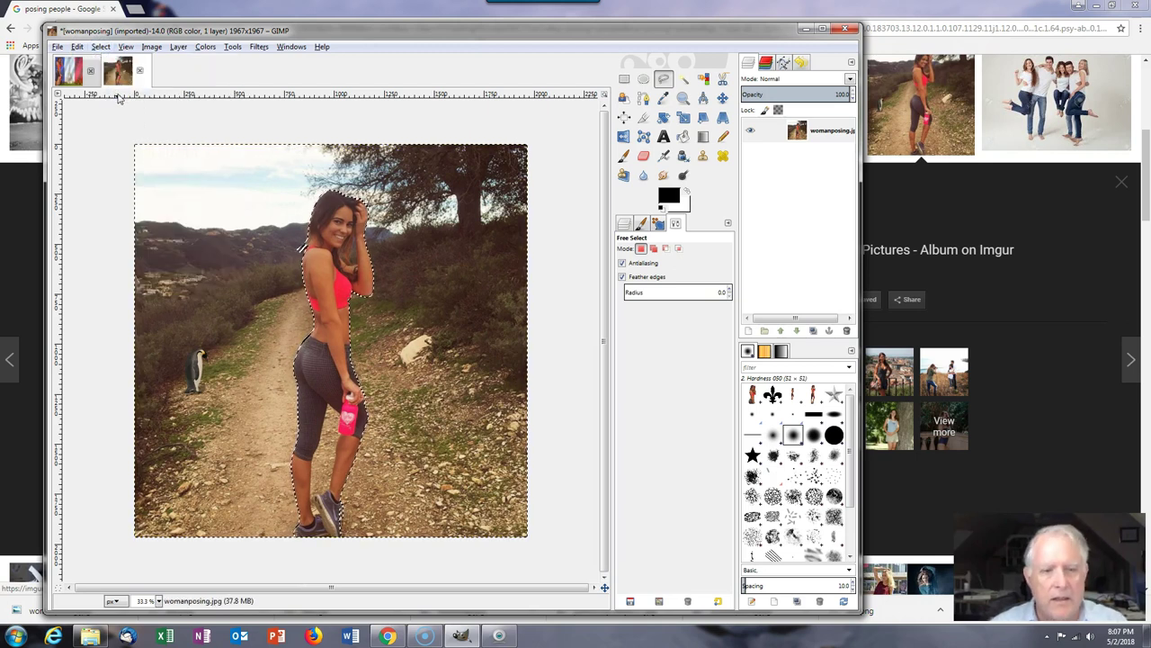
key("Delete")
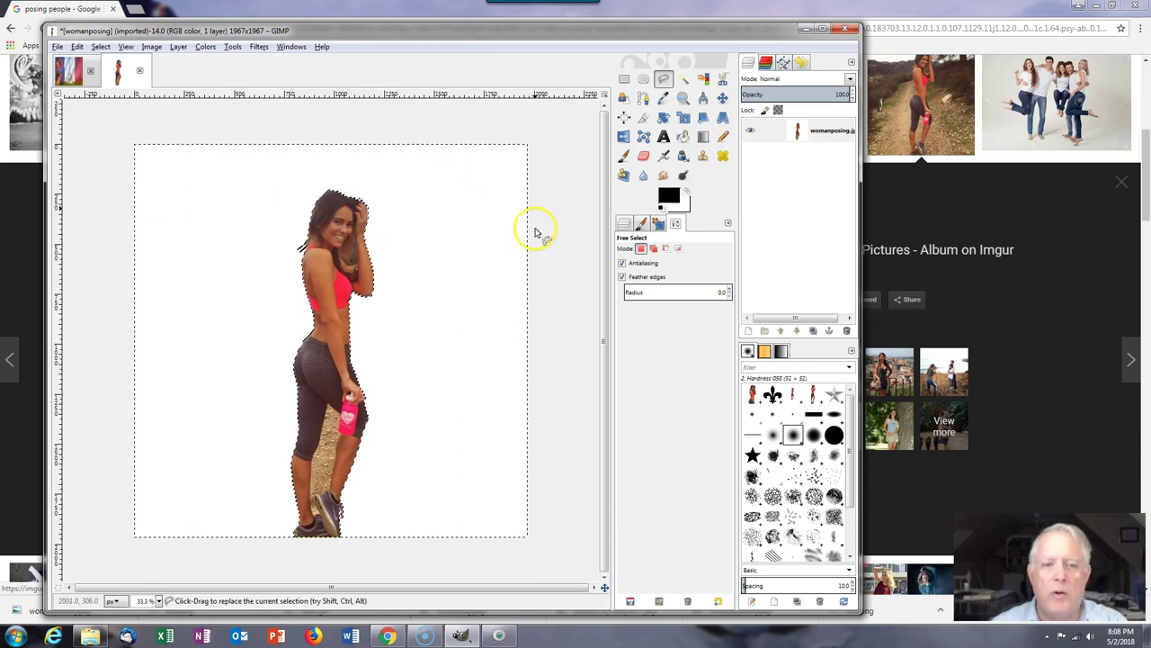
Step: Select the entire womanposing image and scale it proportionally to about three quarters of its size, keeping the lower-left corner in place
key("ctrl")
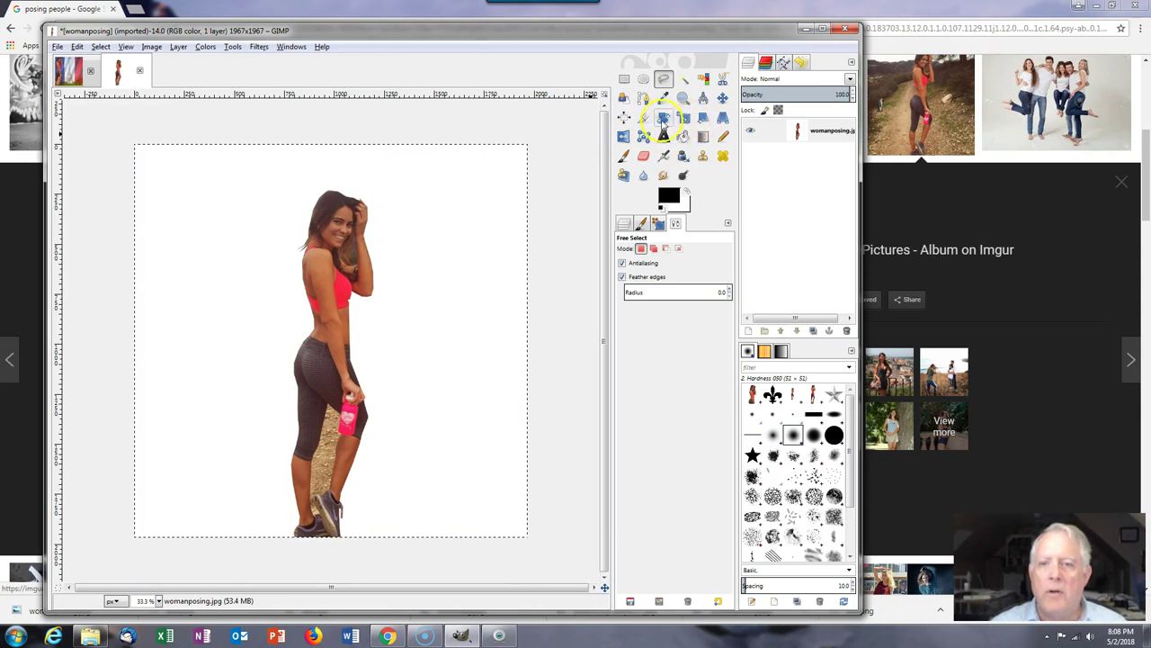
left_click(683, 120)
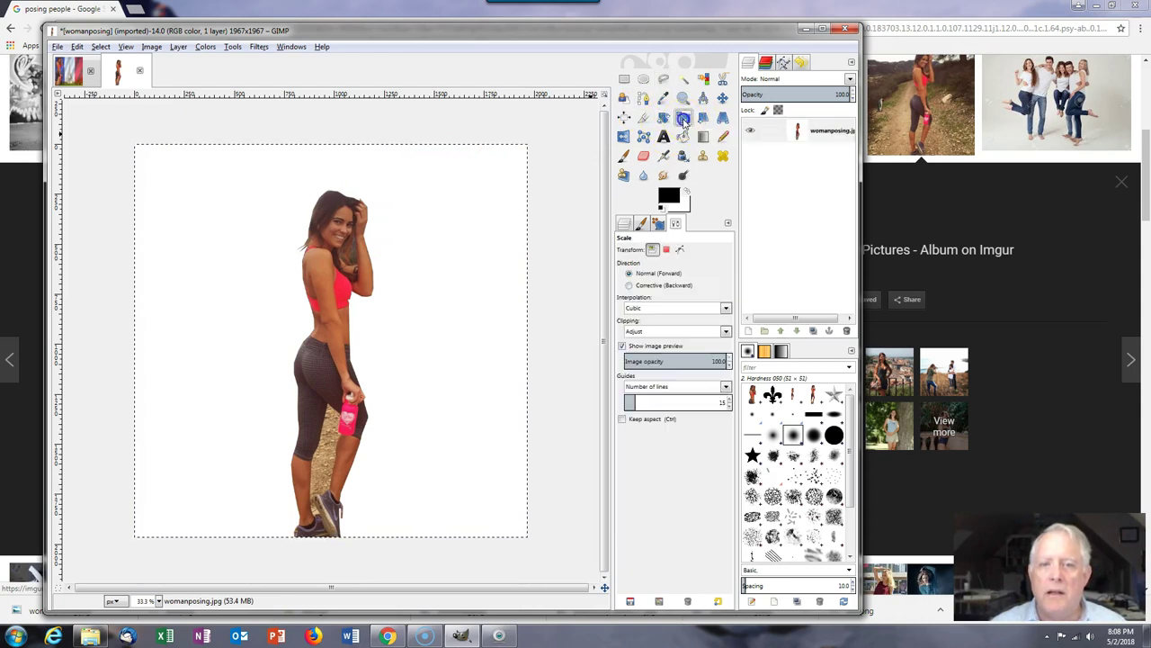
left_click(135, 539)
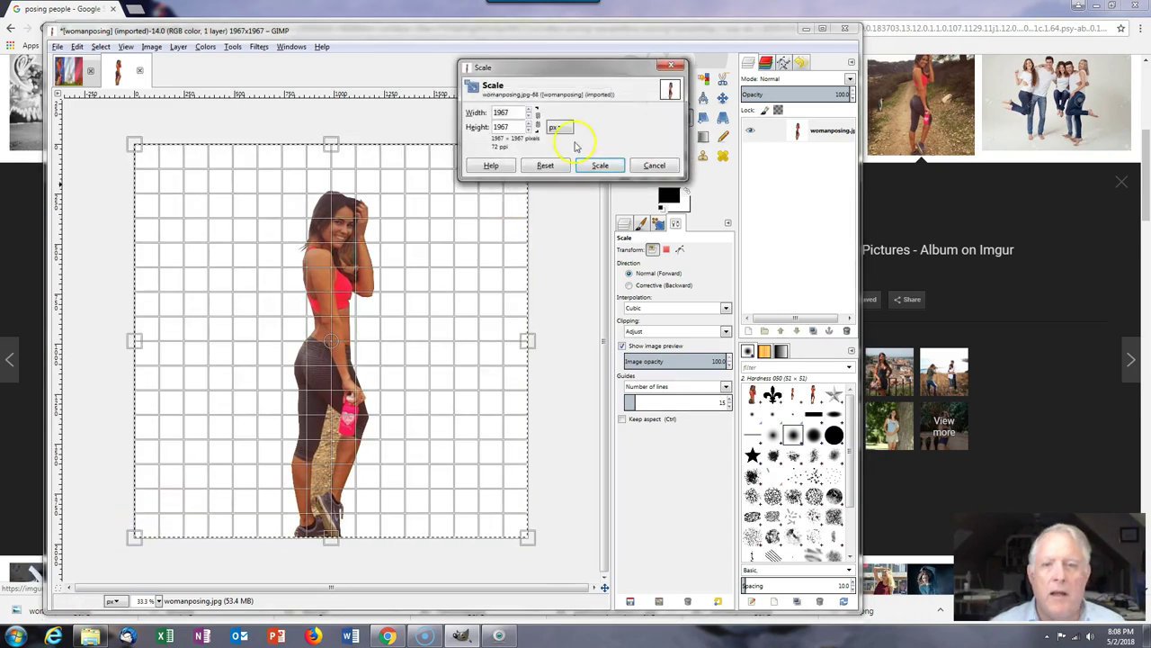
left_click_drag(598, 74, 800, 31)
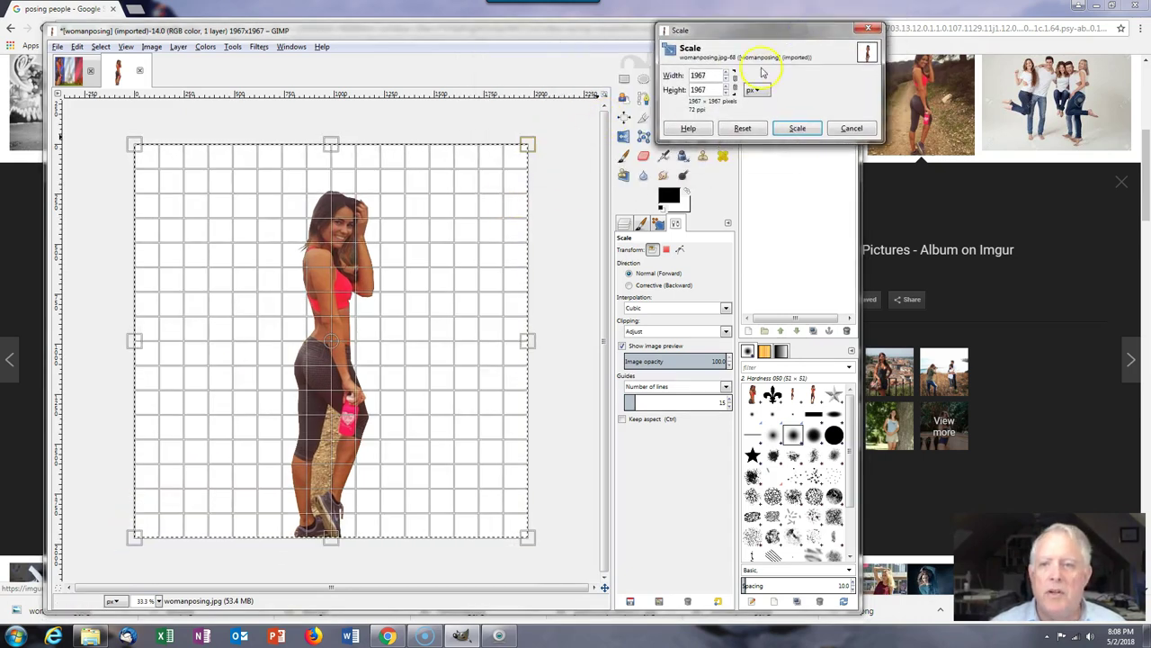
left_click(735, 82)
left_click_drag(533, 144, 531, 144)
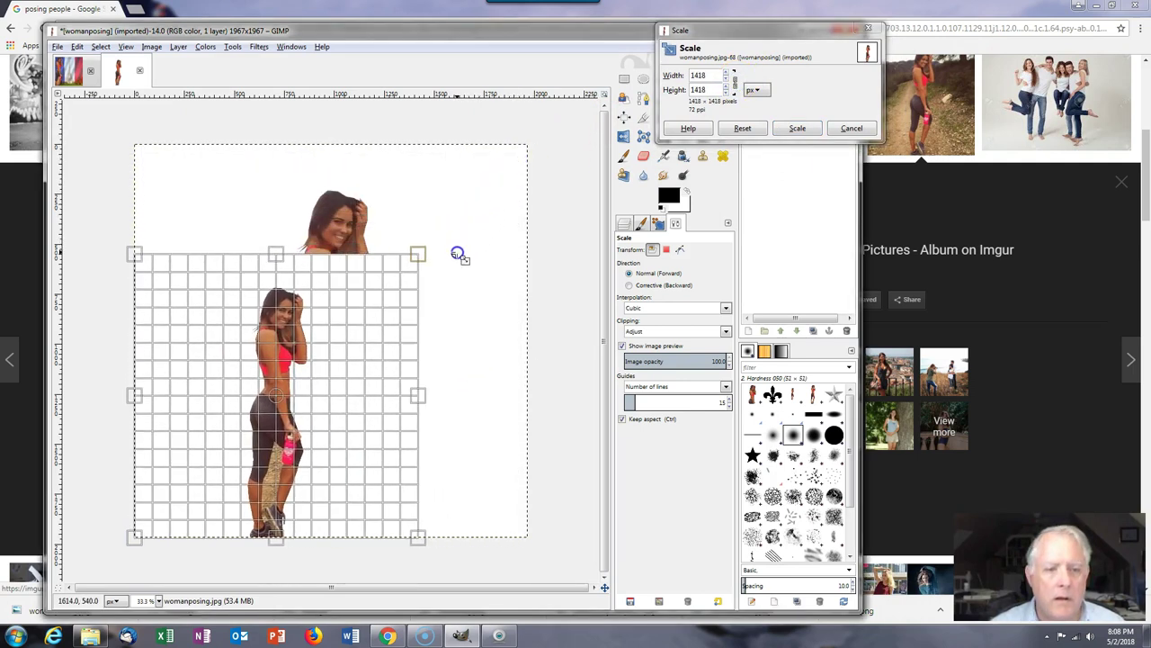
left_click_drag(436, 293, 458, 247)
left_click(797, 128)
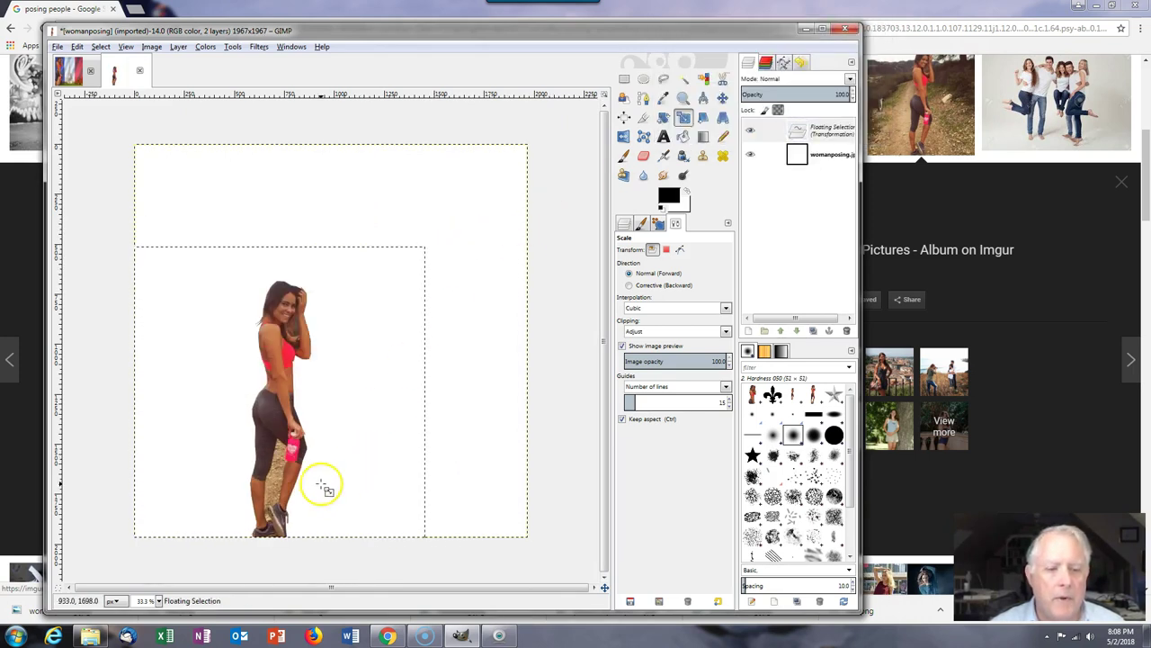
Step: Try to outline the dirt gap between the woman's legs with the Free Select tool
scroll(278, 491, "up", 3)
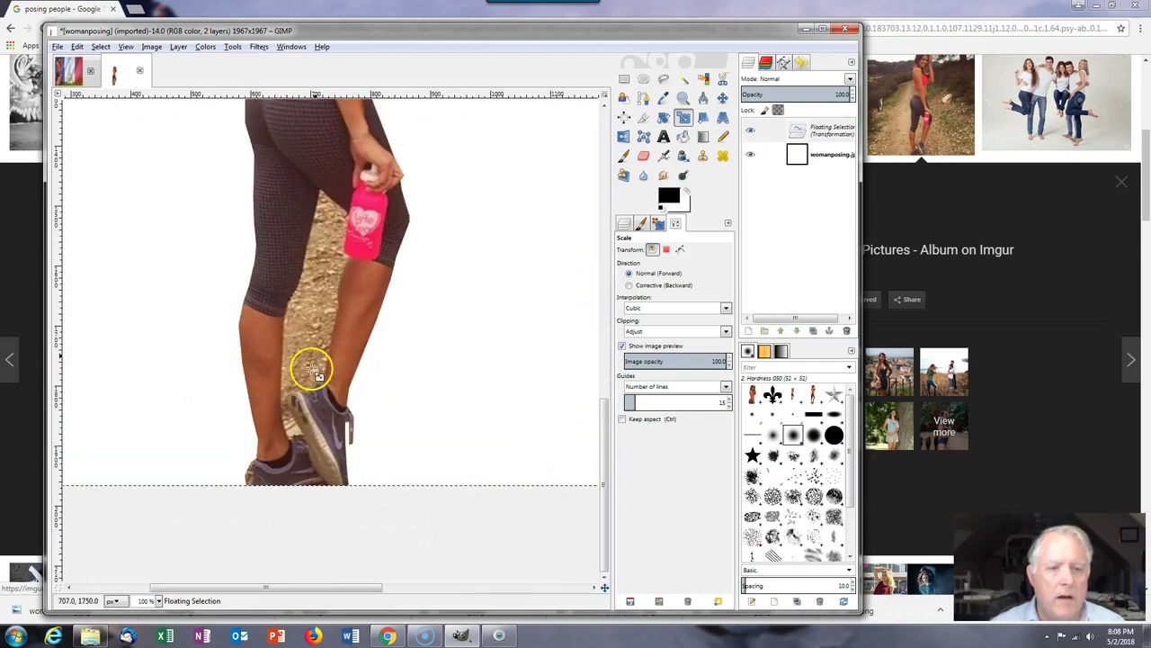
scroll(311, 359, "up", 1)
left_click(665, 83)
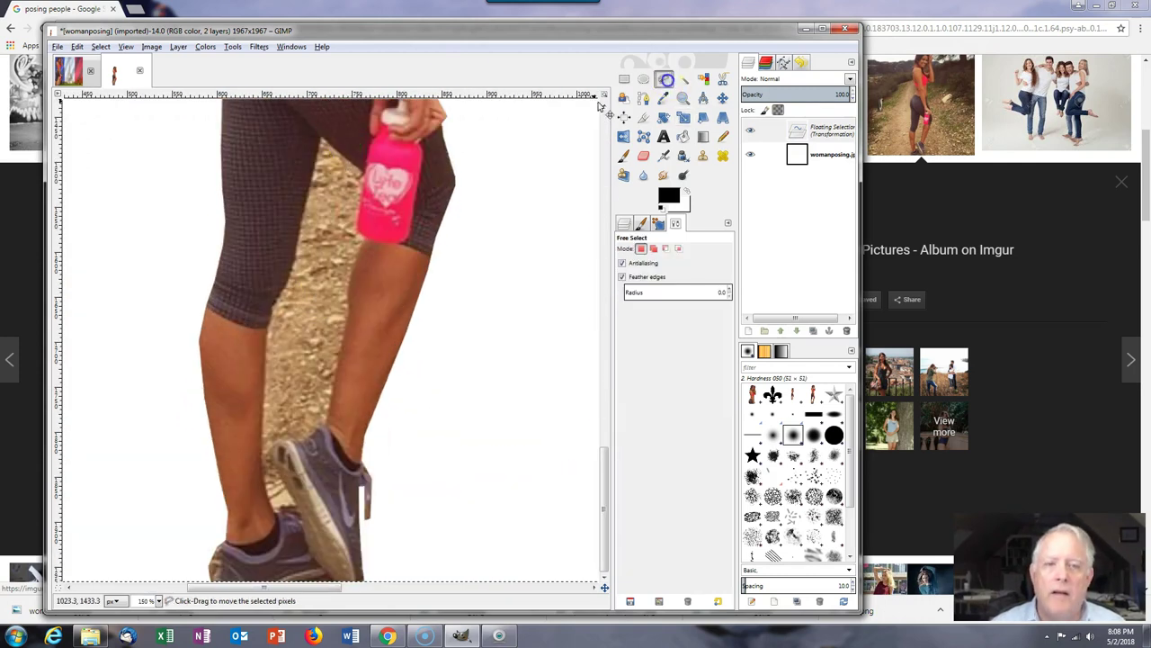
left_click_drag(322, 135, 310, 164)
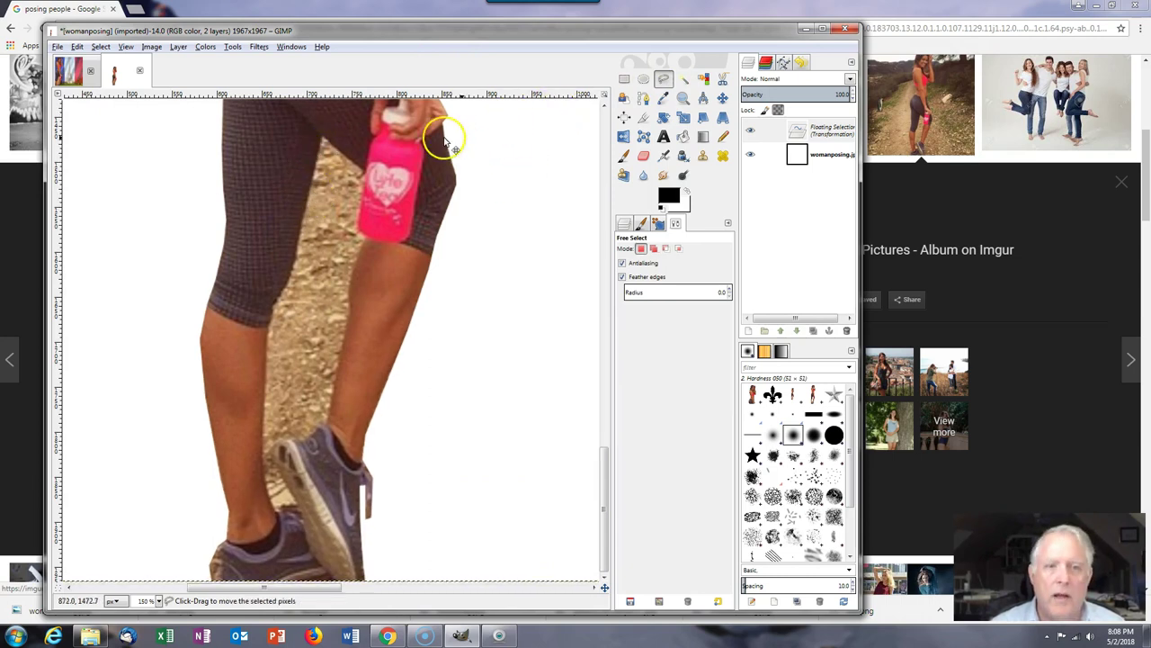
left_click(324, 131)
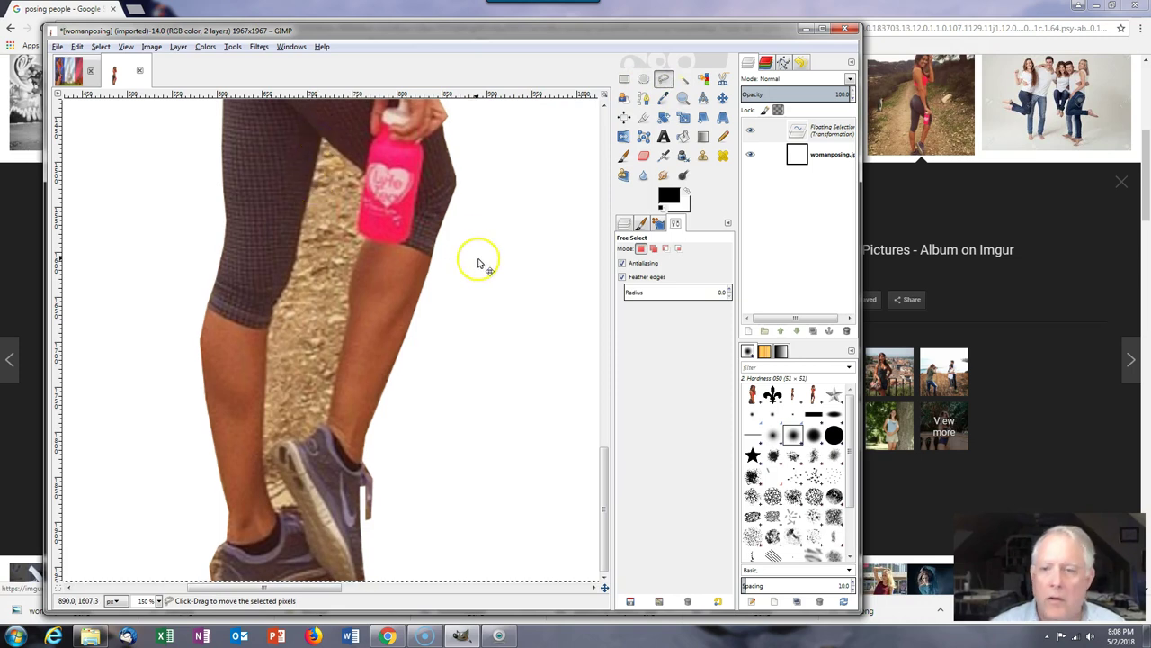
Step: Convert the floating selection into a new layer and delete the white womanposing.jpg layer beneath it
right_click(800, 129)
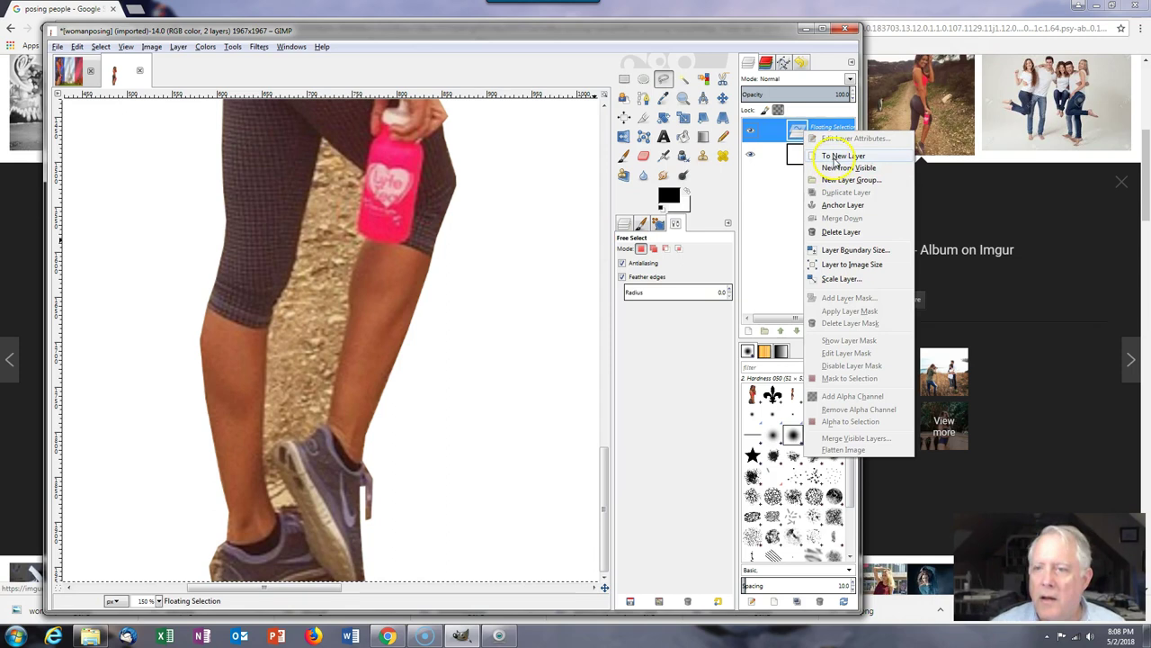
left_click(826, 154)
left_click(804, 158)
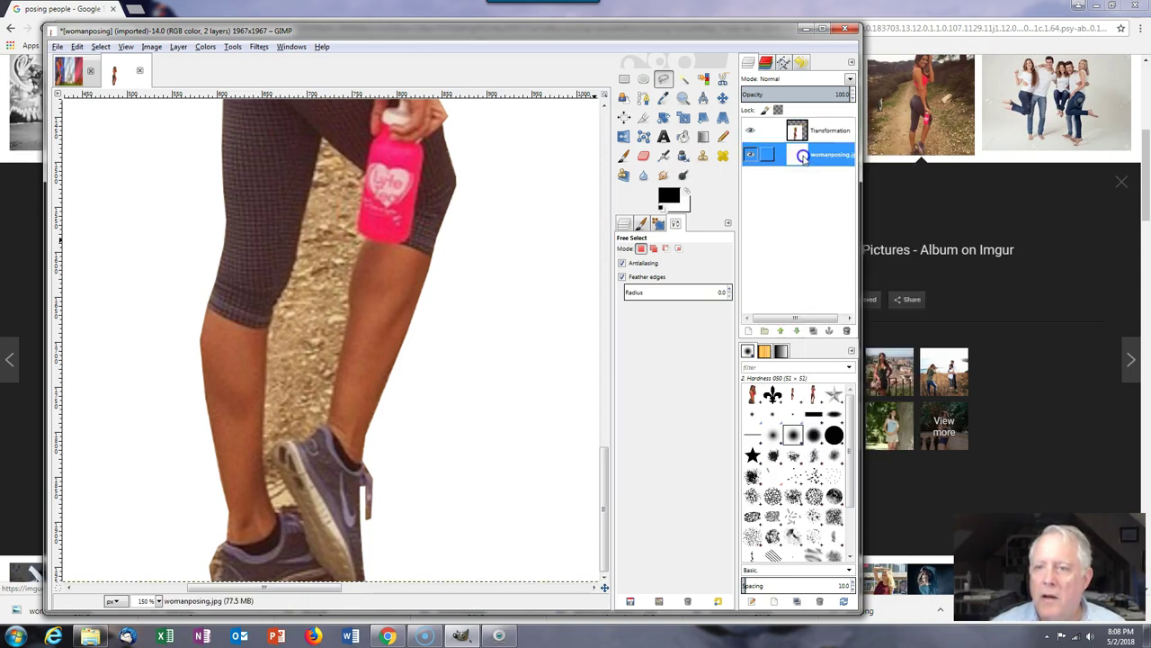
right_click(796, 163)
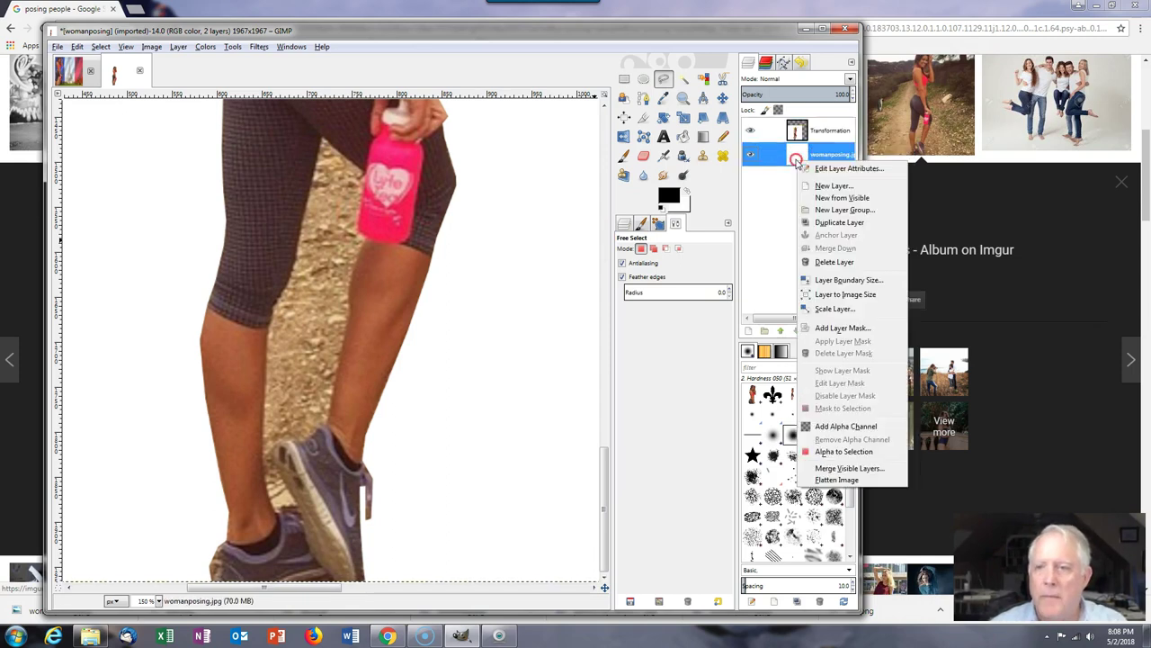
left_click(818, 262)
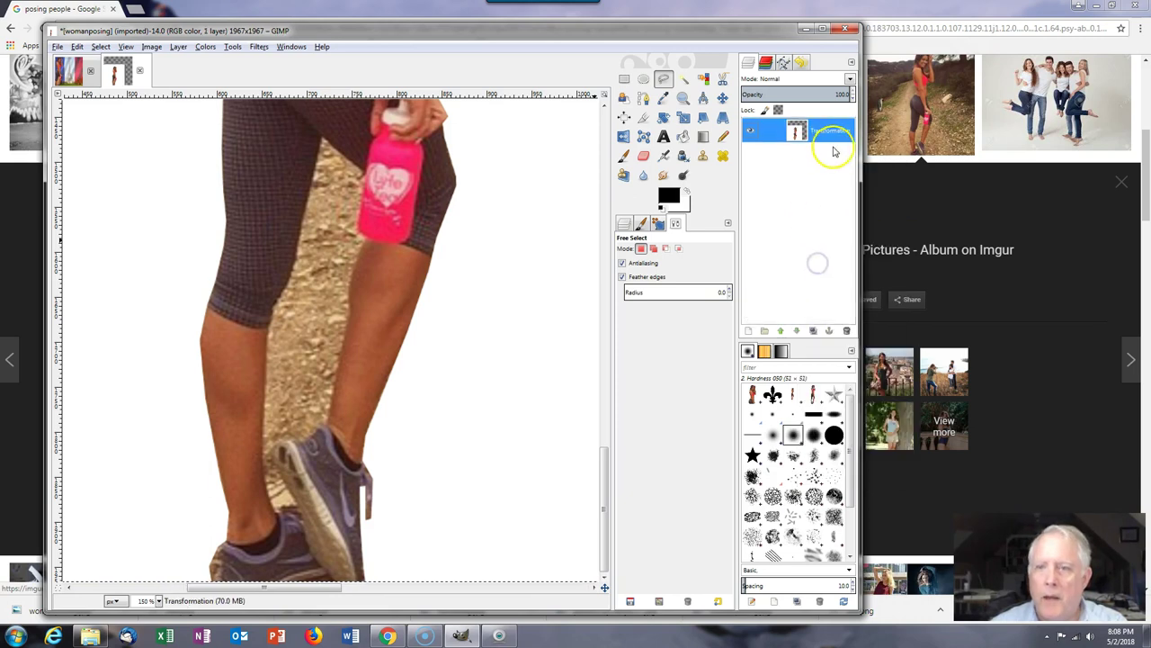
Step: On the Transformation layer, trace the dirt gap with Free Select from the crotch down the rear leg to the raised shoe
left_click(798, 129)
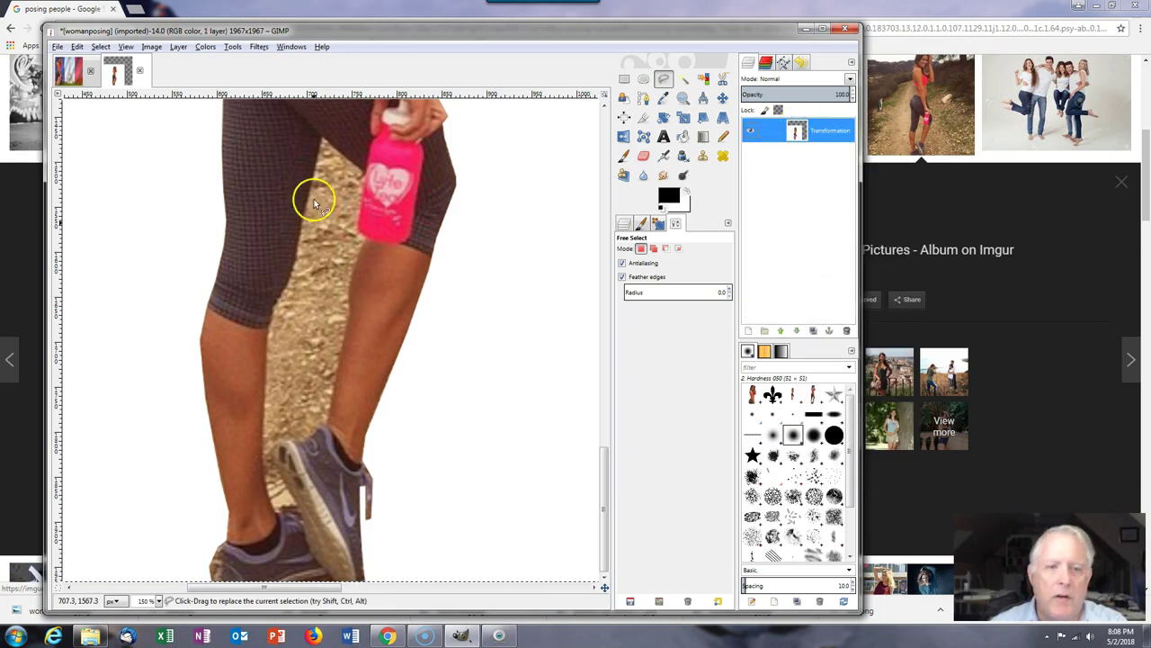
left_click(319, 137)
left_click(305, 209)
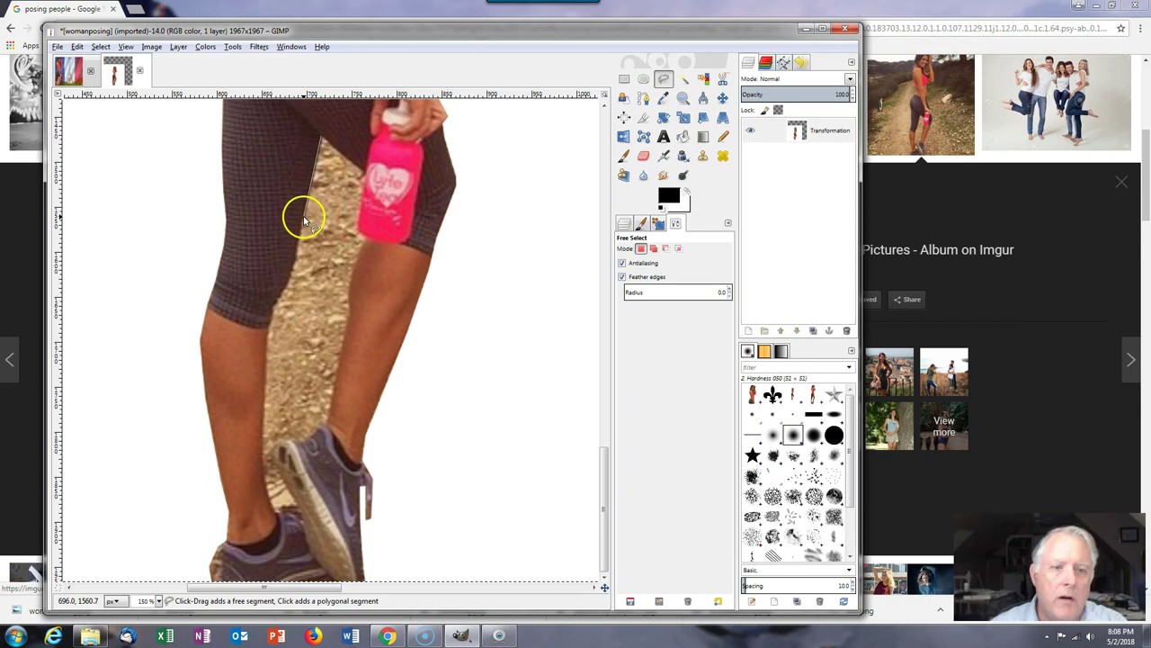
left_click(295, 260)
left_click_drag(276, 313, 279, 297)
left_click_drag(268, 458, 265, 416)
left_click(263, 486)
mouse_move(263, 486)
left_mouse_down()
mouse_move(276, 518)
mouse_move(298, 510)
mouse_move(276, 466)
left_mouse_up()
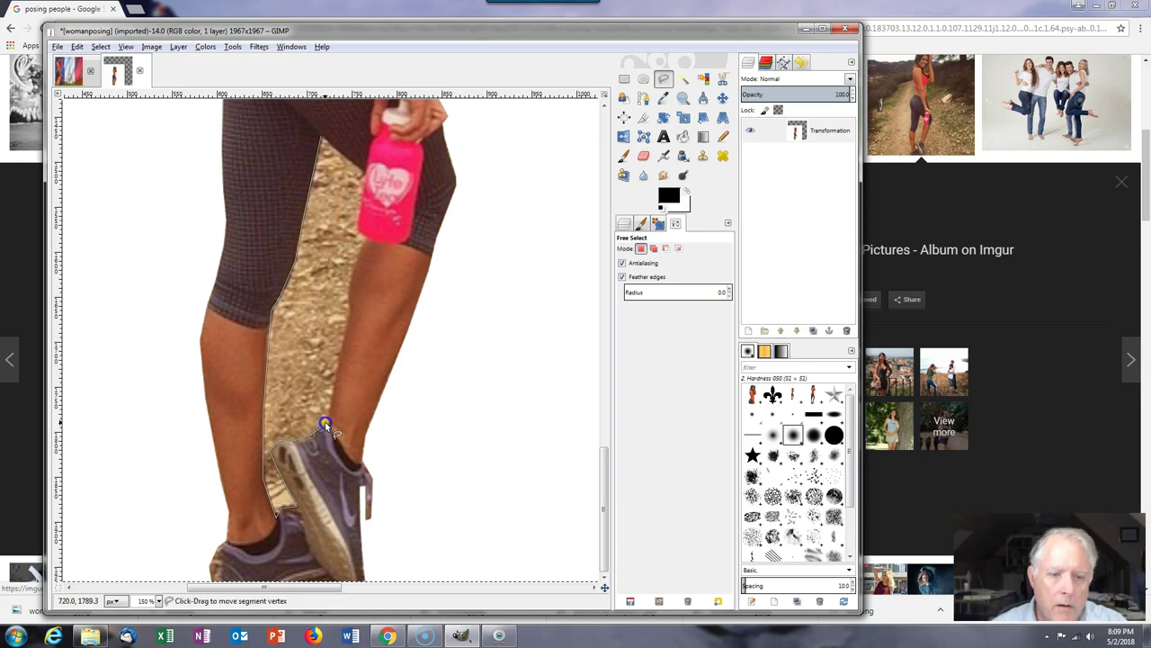
Step: Continue the outline up the front leg and along the pink bottle, close it, and delete the enclosed dirt
mouse_move(348, 296)
left_mouse_down()
mouse_move(351, 275)
mouse_move(346, 333)
left_mouse_up()
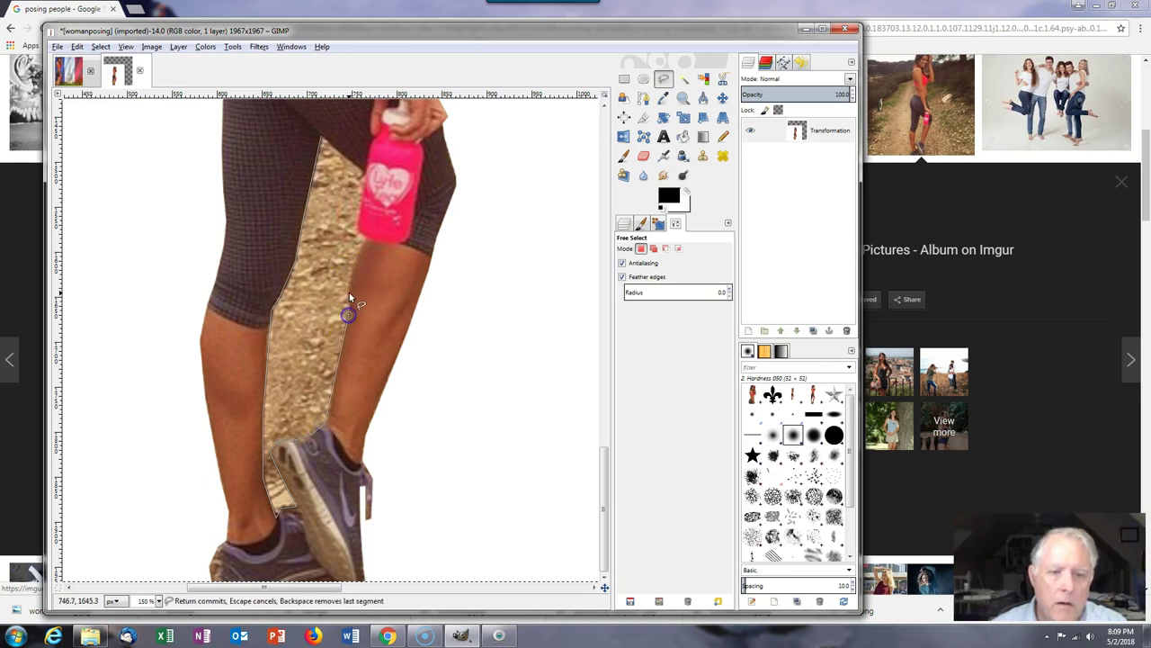
left_click(364, 241)
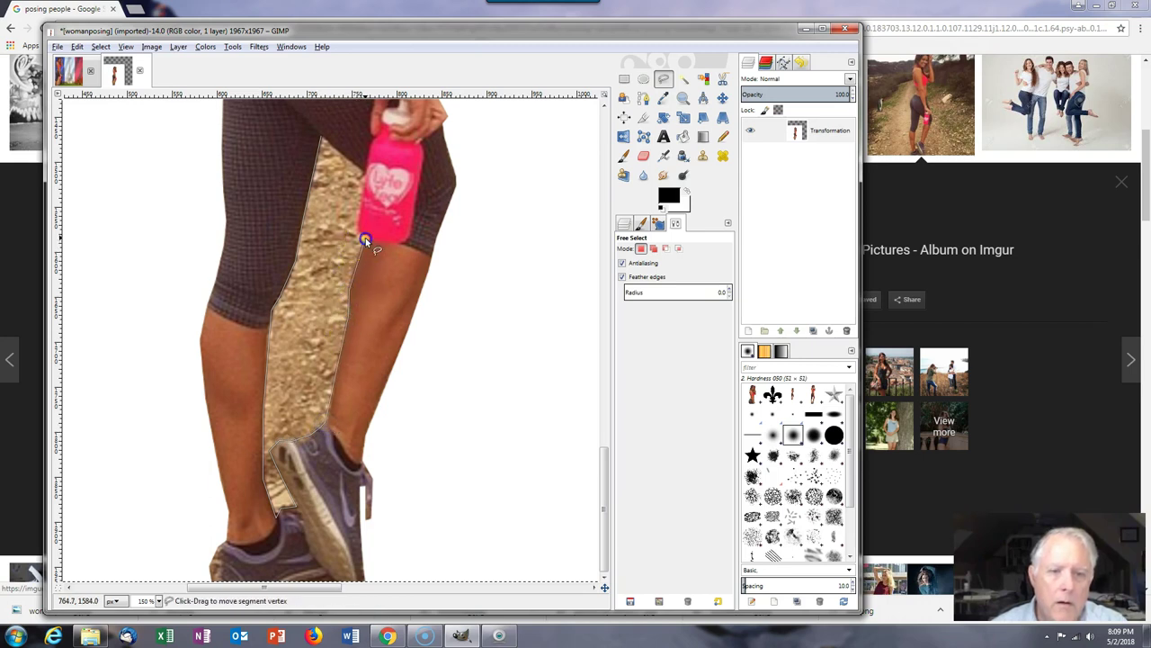
mouse_move(356, 230)
left_mouse_down()
mouse_move(348, 167)
mouse_move(367, 174)
mouse_move(321, 138)
left_mouse_up()
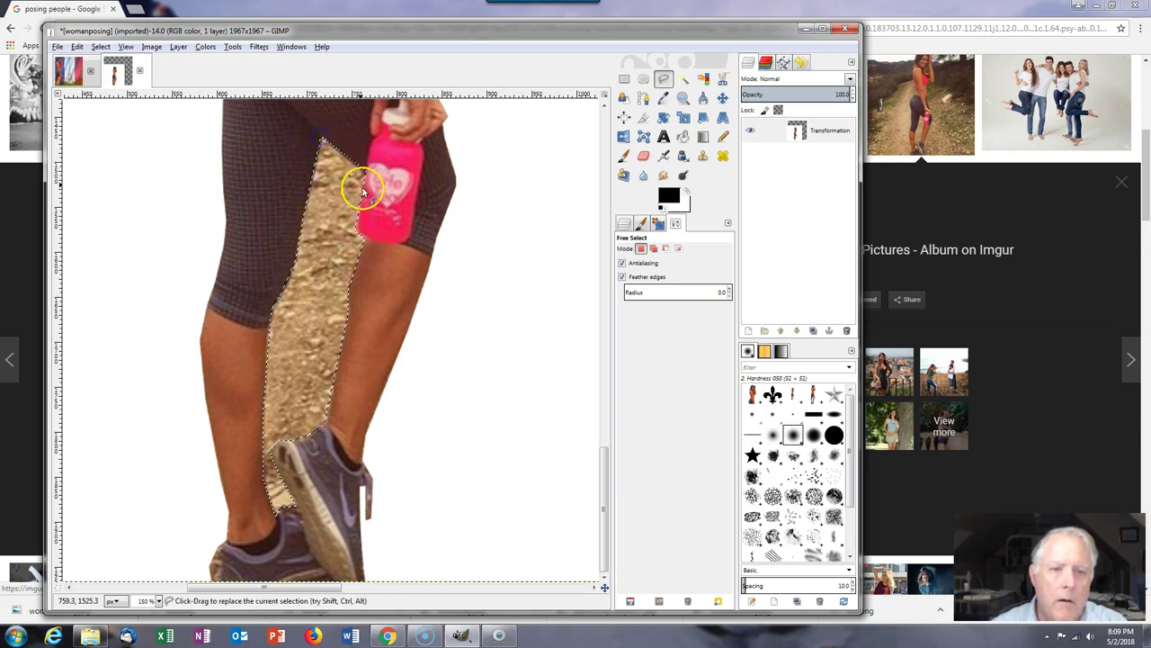
left_click_drag(363, 191, 383, 202)
key("Delete")
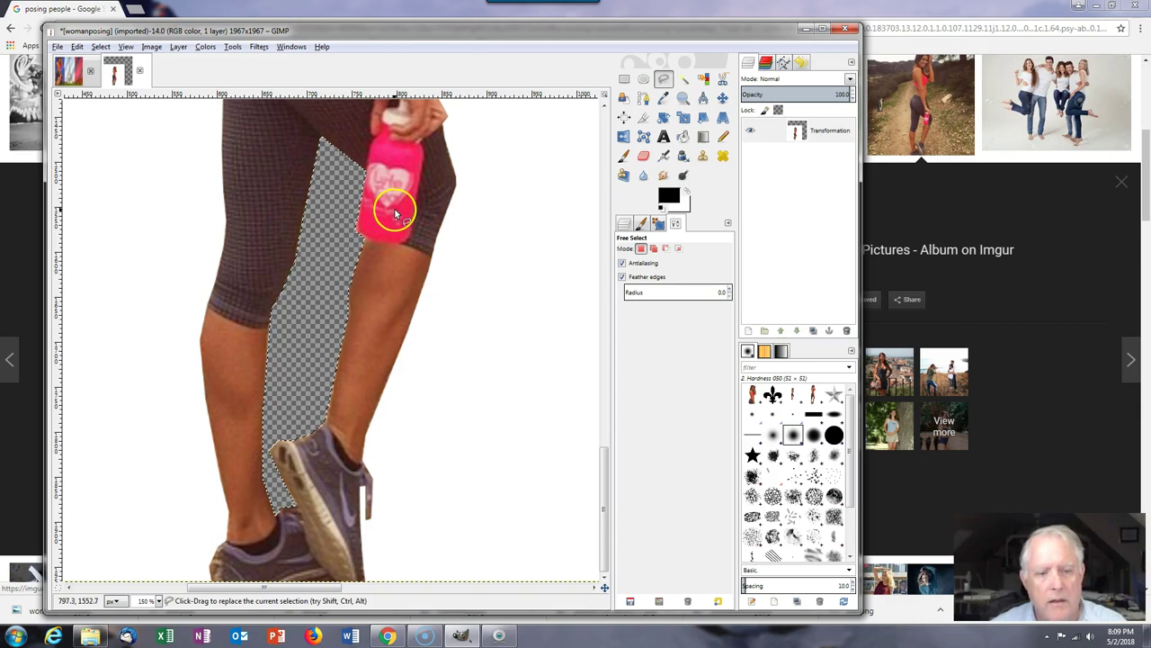
Step: Select the white background around the woman with Fuzzy Select and delete it
scroll(400, 250, "down", 4)
left_click_drag(404, 270, 441, 225)
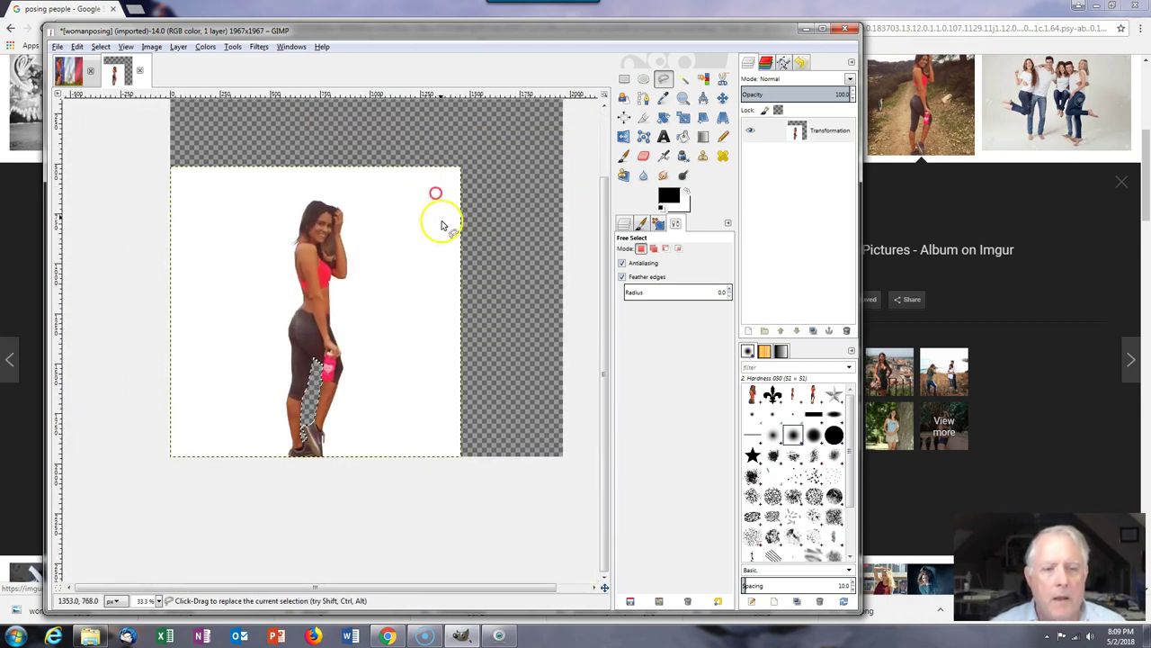
left_click(682, 79)
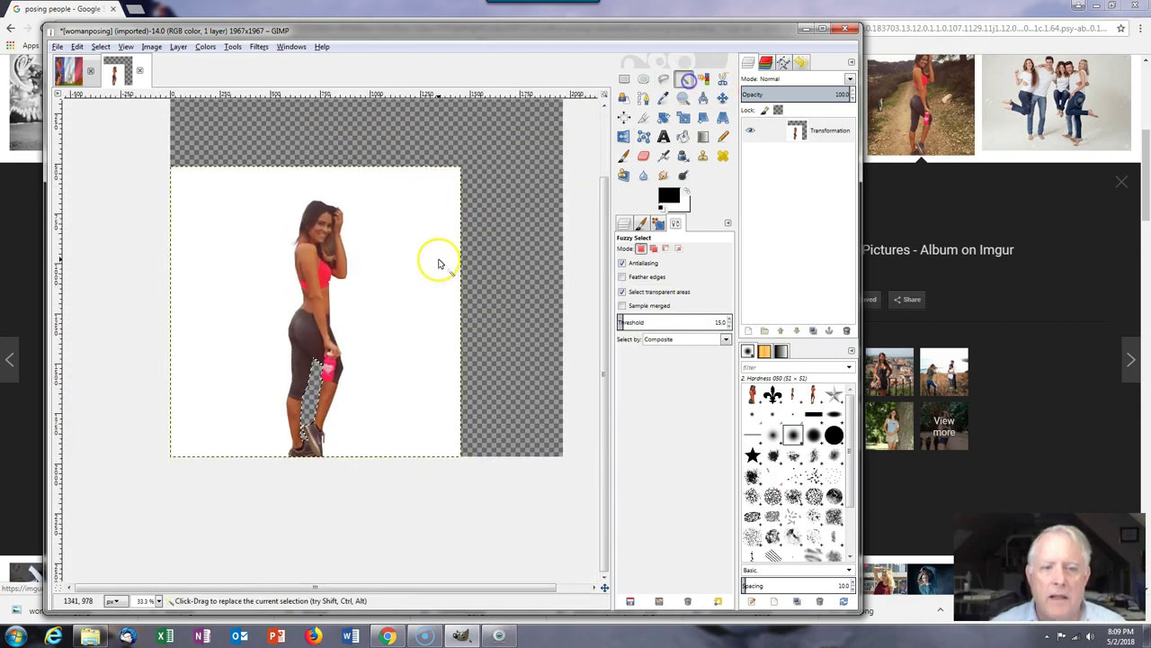
left_click(411, 277)
key("Delete")
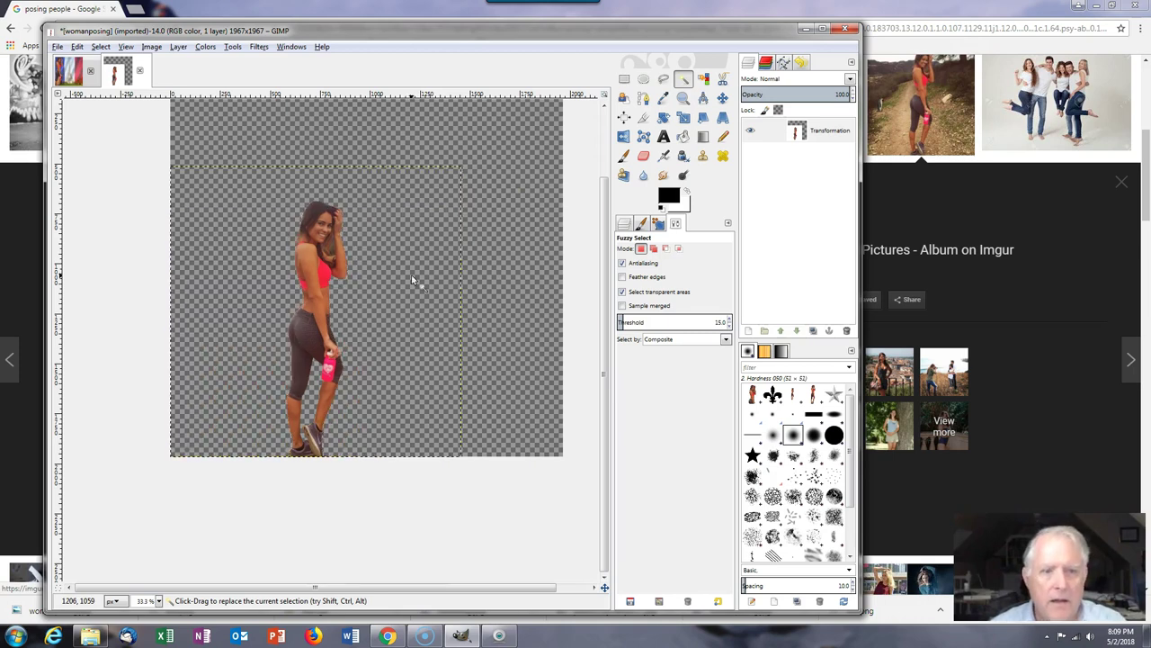
Step: On the Transformation layer, trace the hair side of the gap beside the raised forearm with Free Select, down to its lower end
scroll(334, 249, "up", 2)
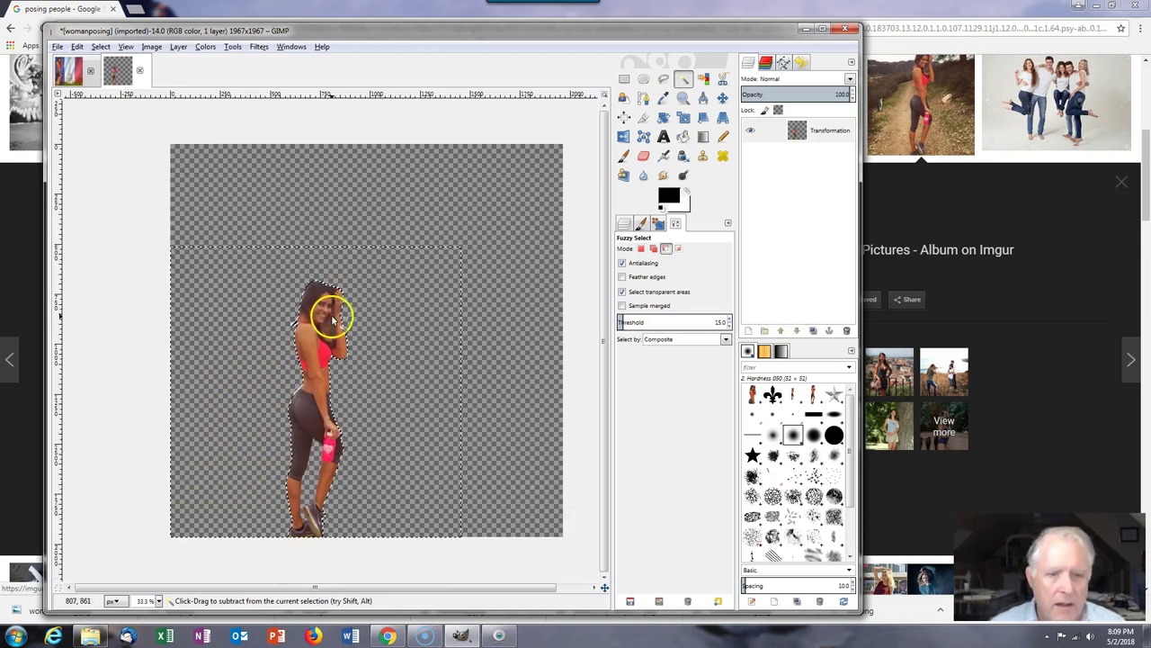
scroll(334, 316, "up", 6, "ctrl")
scroll(328, 258, "up", 3)
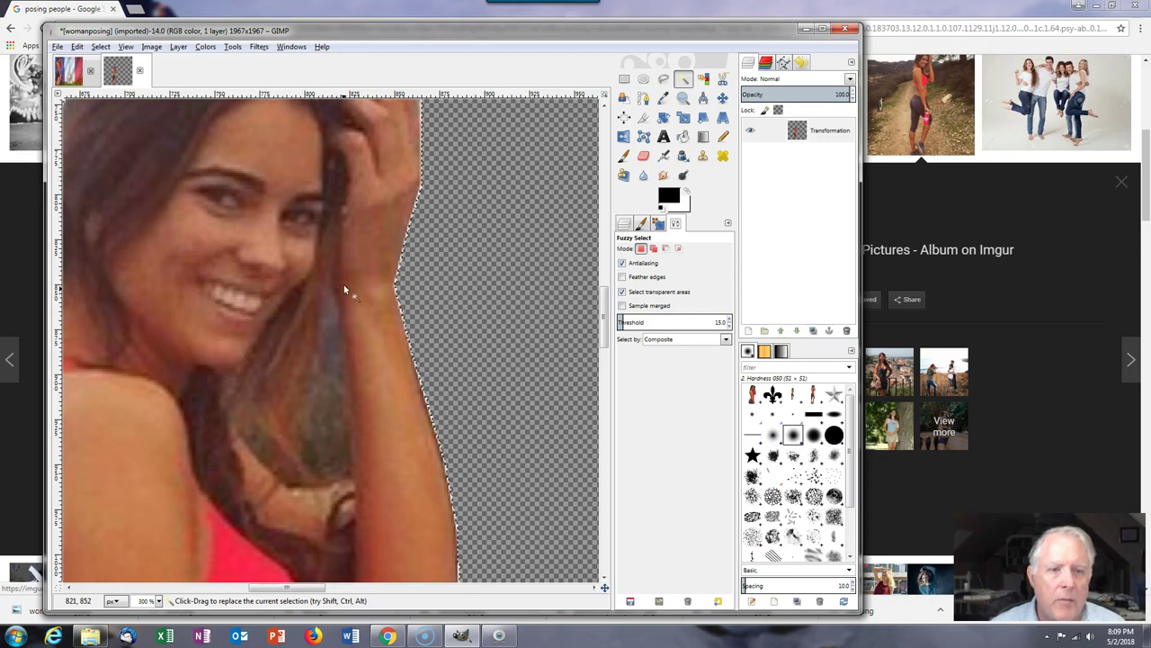
left_click(663, 79)
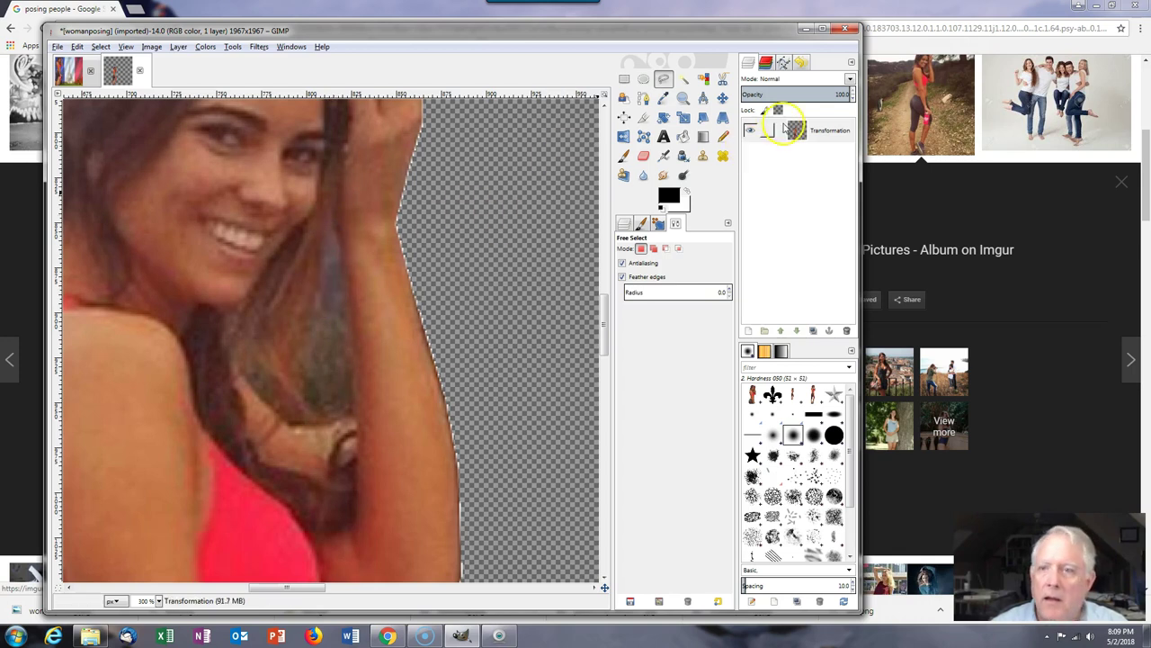
left_click(797, 128)
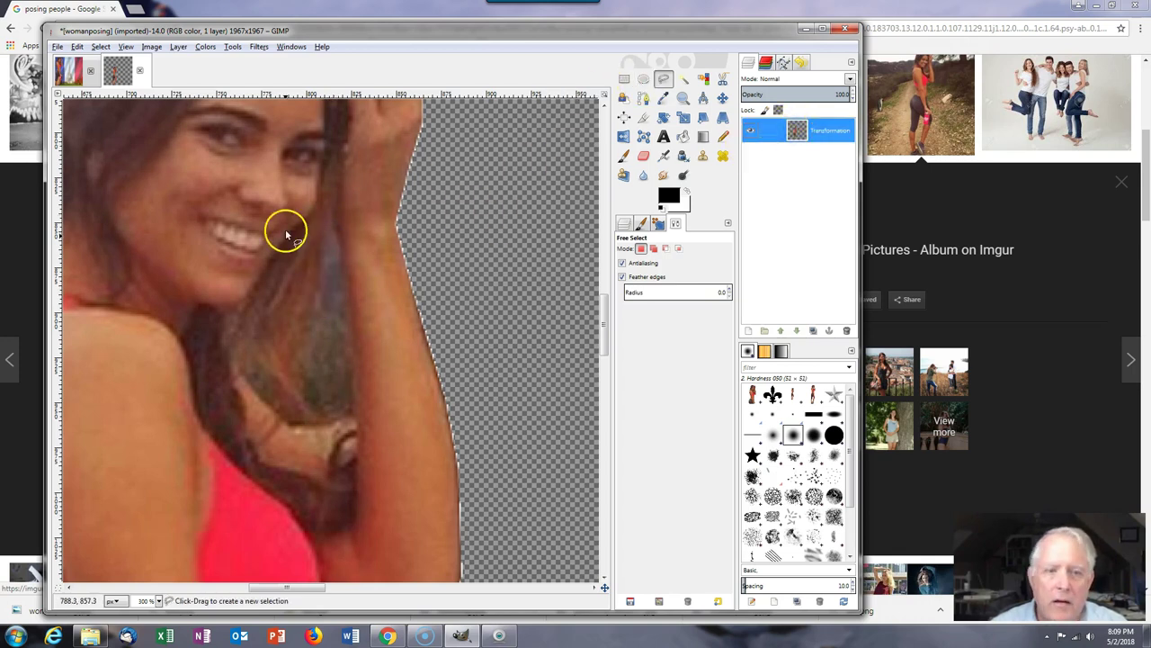
left_click(331, 221)
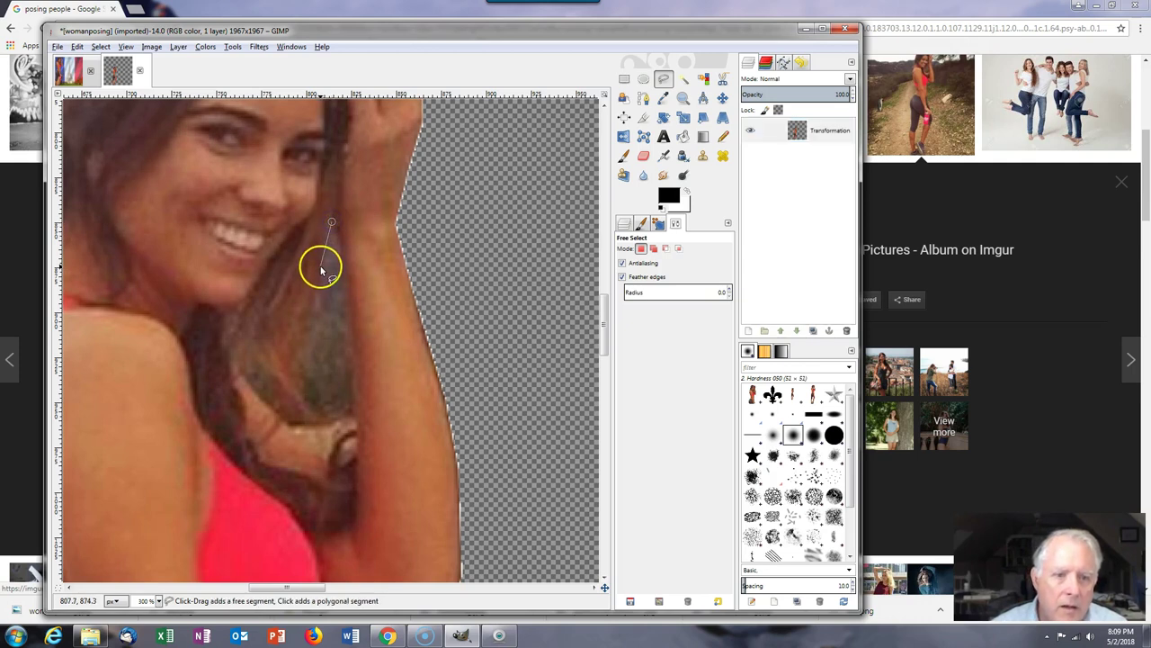
left_click(321, 268)
left_click(325, 293)
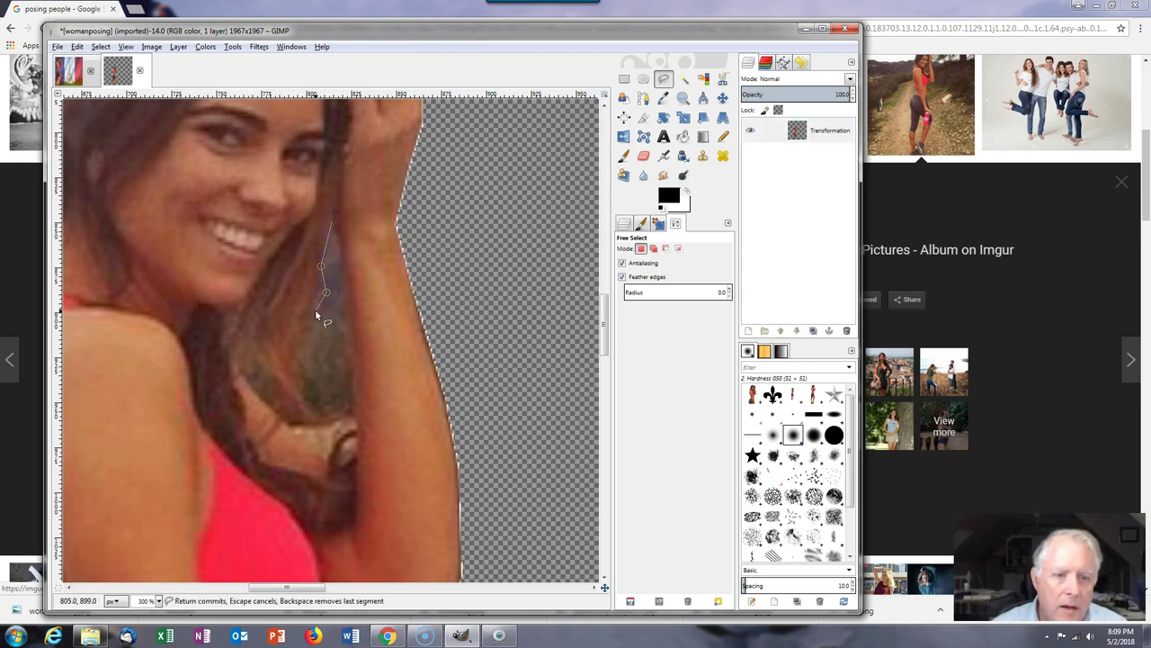
left_click(314, 306)
left_click(291, 373)
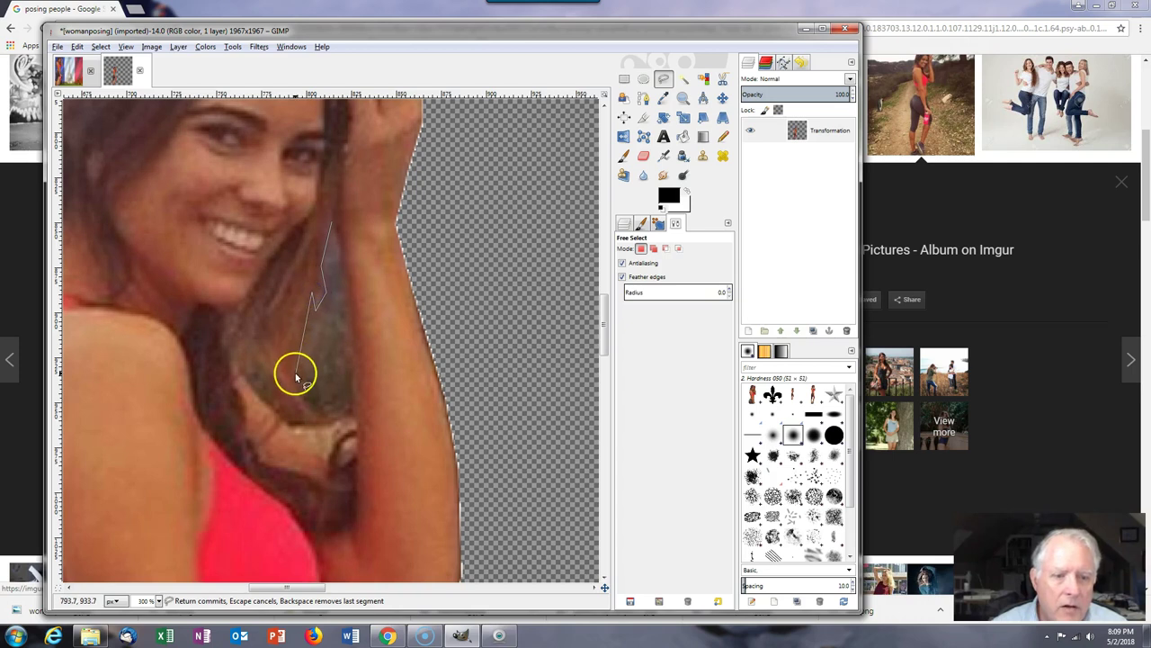
left_click(314, 413)
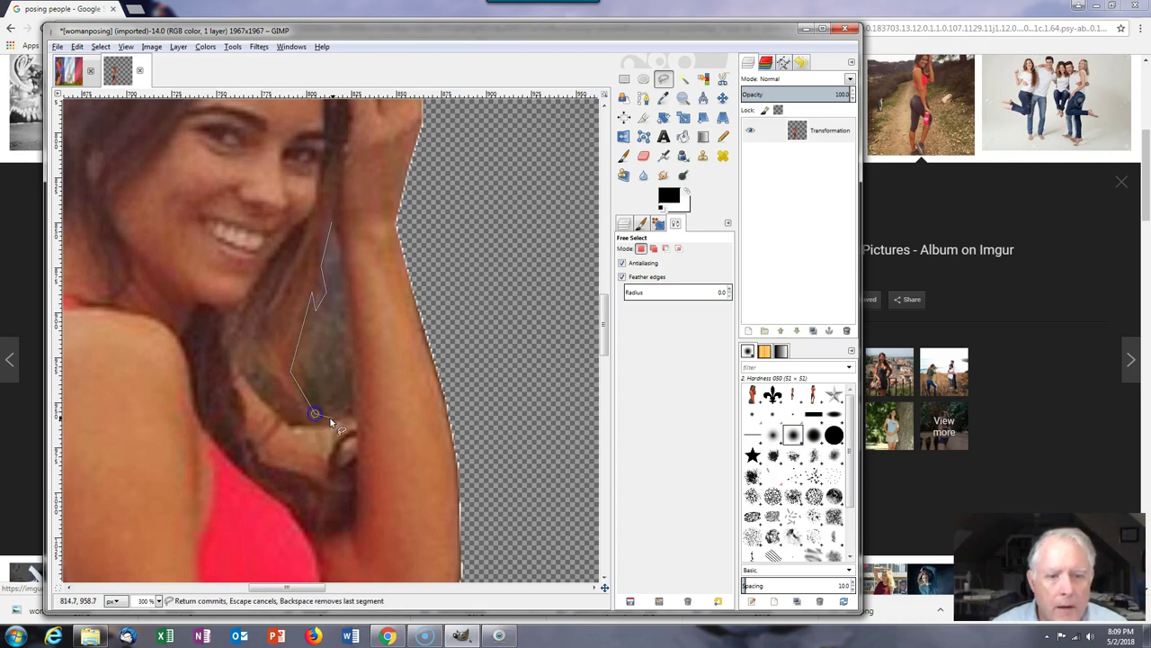
Step: Continue the outline up along the forearm to its starting point, close it, and delete the enclosed background
left_click(347, 330)
left_click(346, 279)
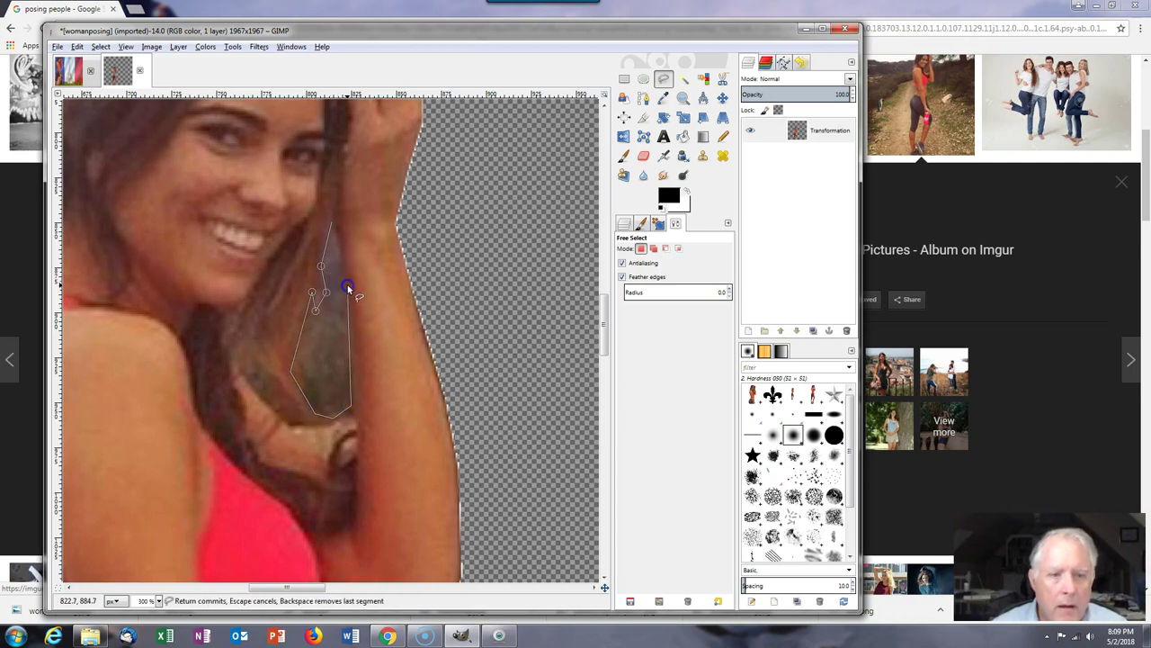
left_click(327, 225)
left_click(334, 249)
key("Delete")
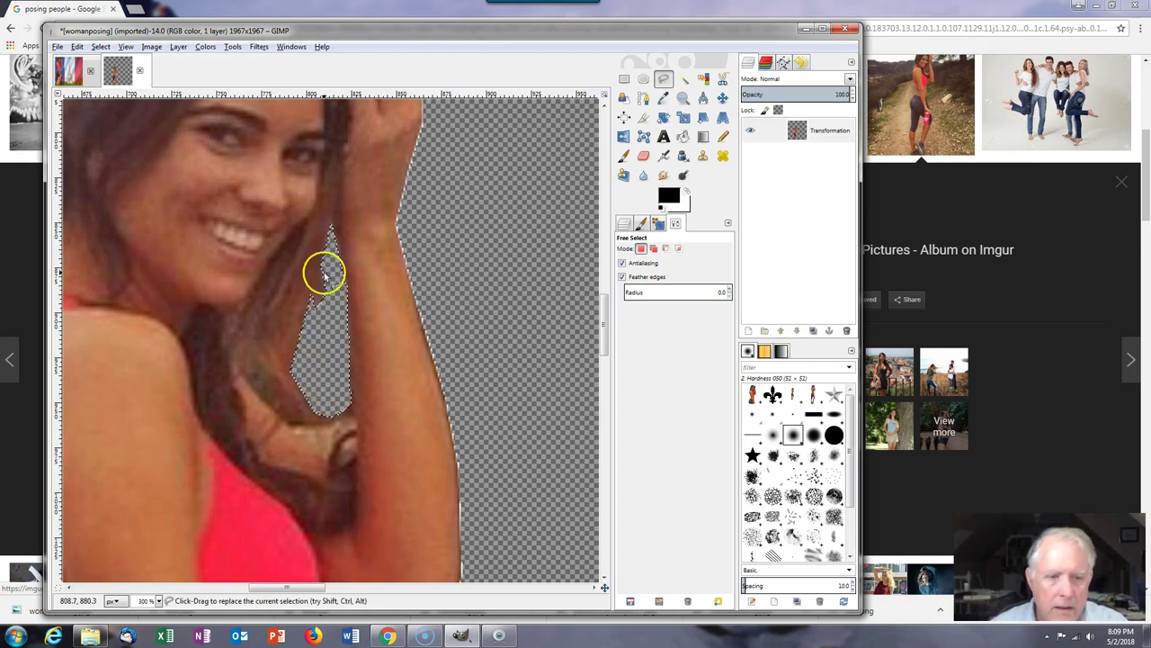
Step: Outline the small background patch between the hair strands above the shoulder with Free Select and delete it
left_click(243, 340)
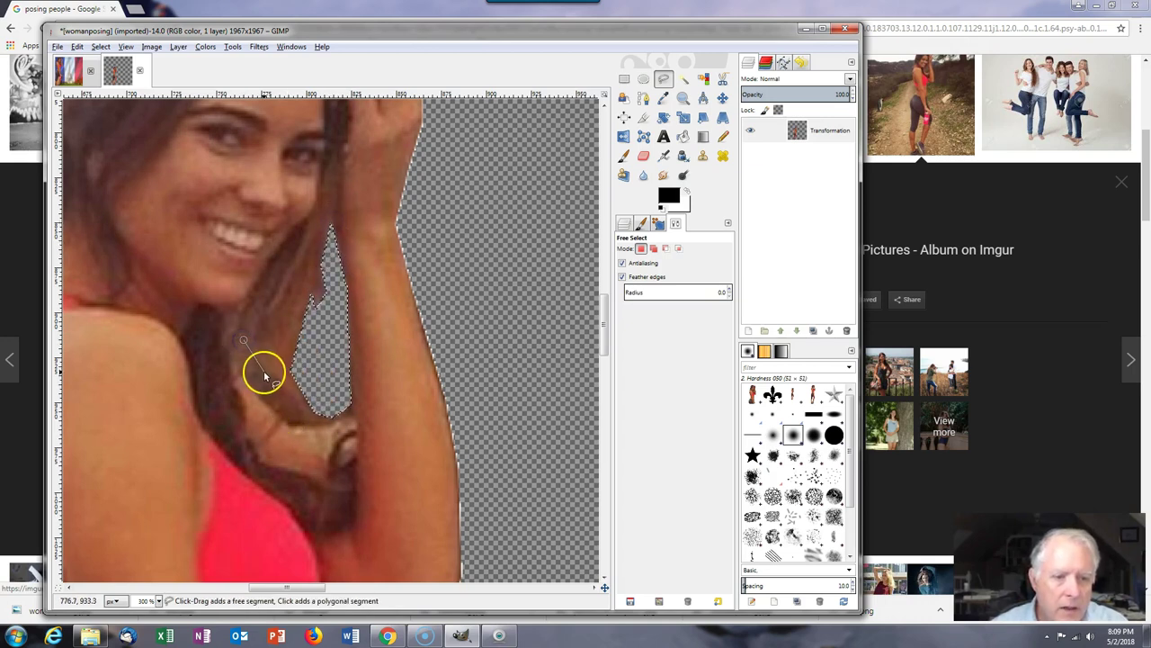
left_click(269, 405)
left_click(248, 381)
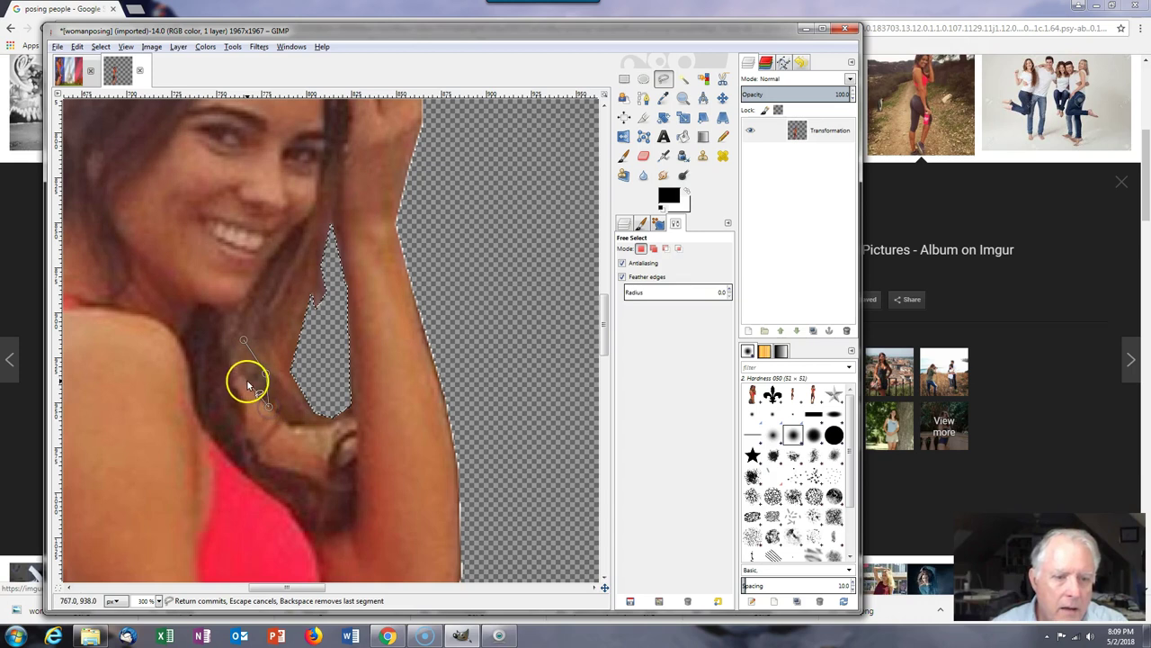
left_click(242, 342)
left_click(257, 378)
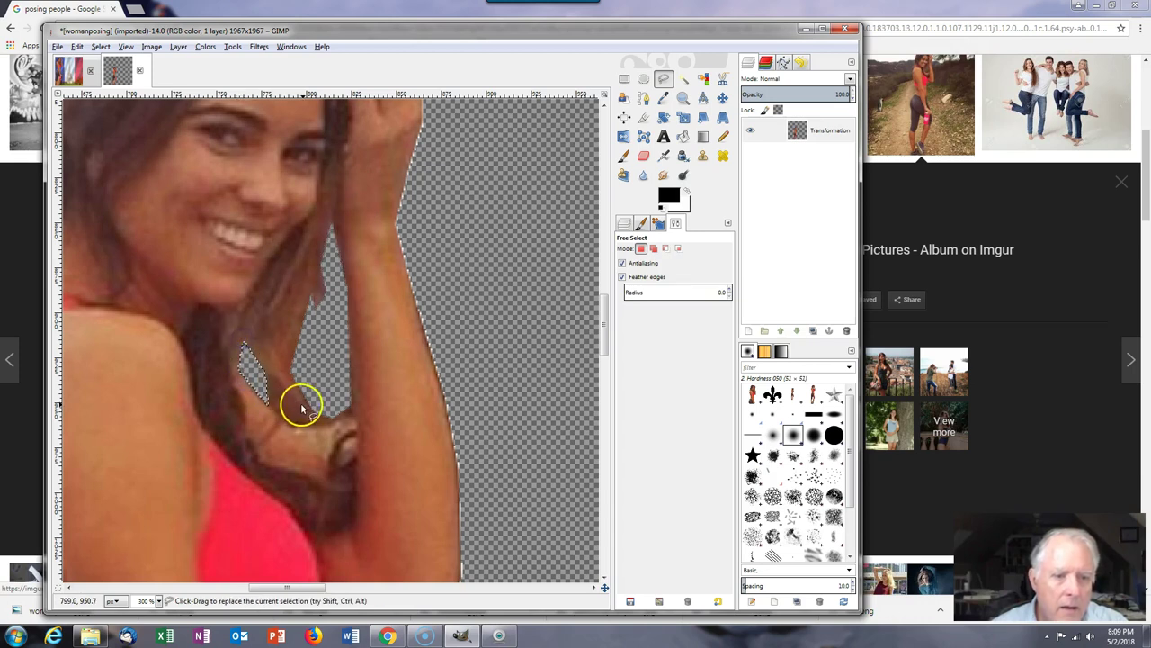
Step: Copy the whole cut-out woman layer and paste it as a new layer into the Paris poster image
scroll(348, 280, "down", 6)
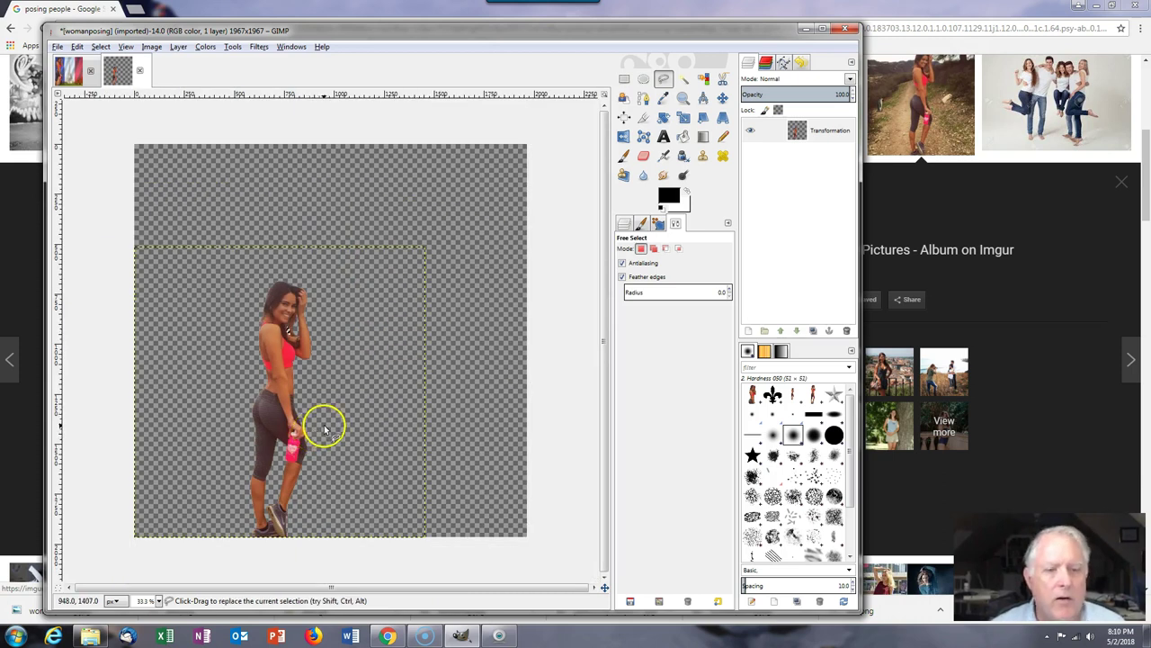
left_click_drag(326, 430, 360, 376)
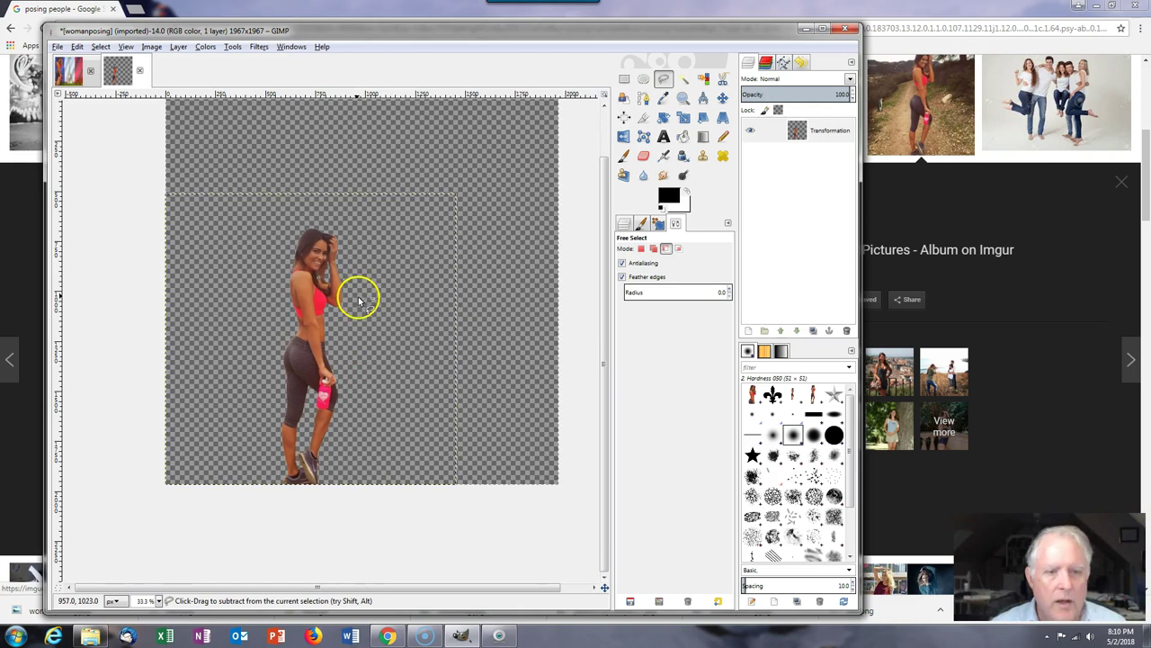
key("ctrl+c")
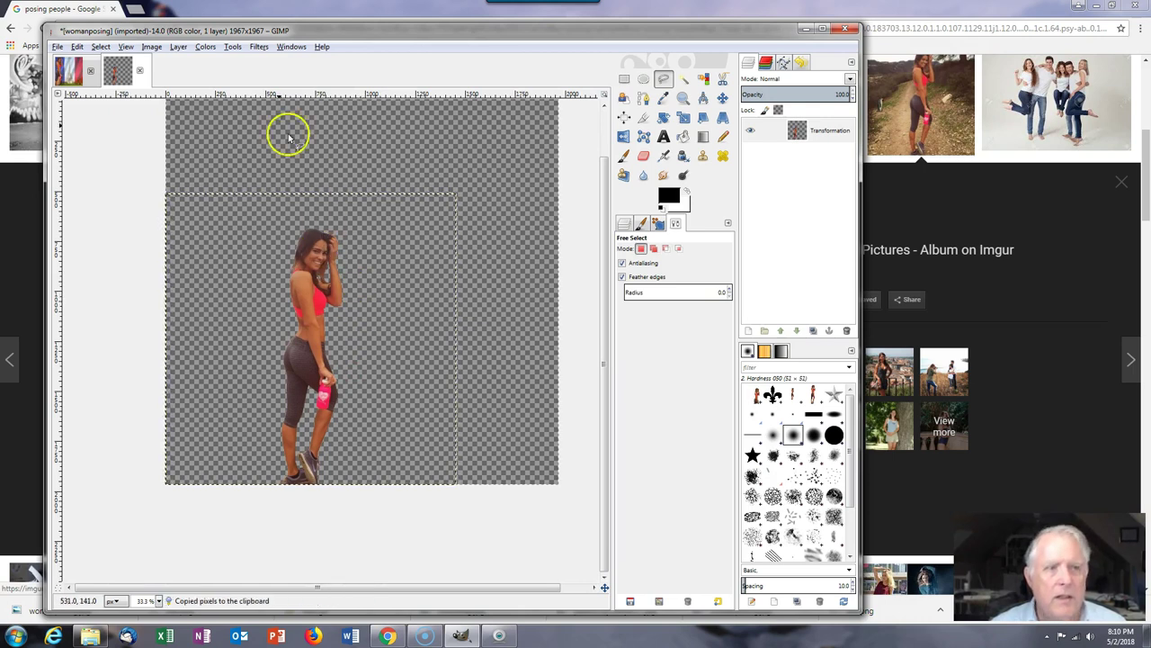
left_click(69, 72)
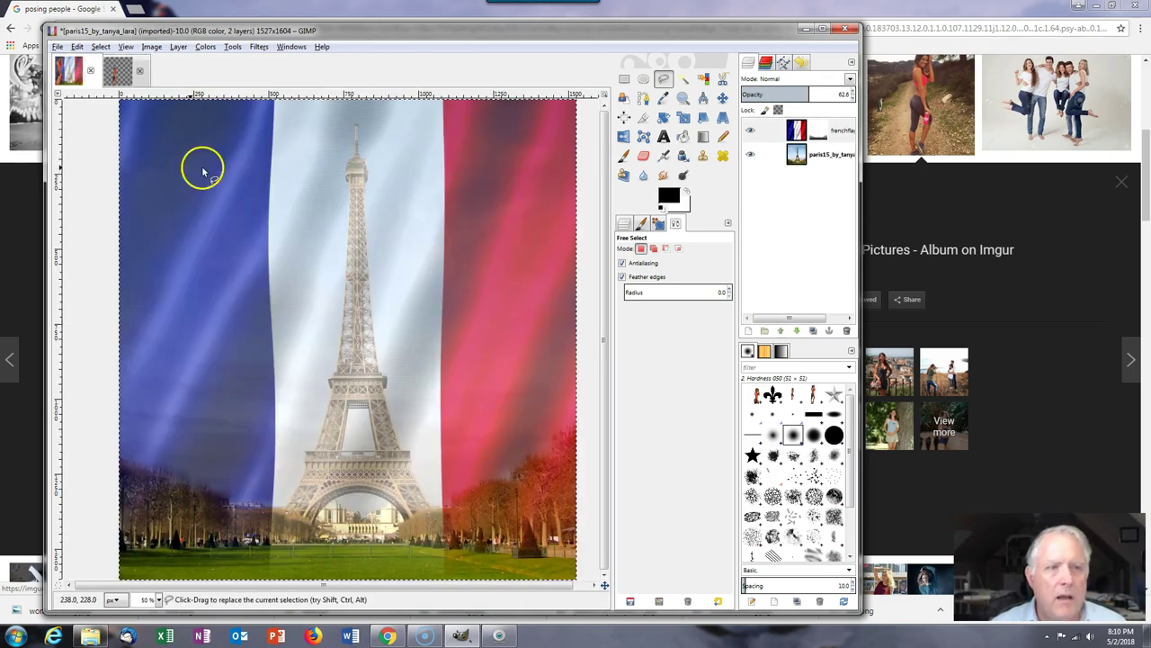
left_click(78, 46)
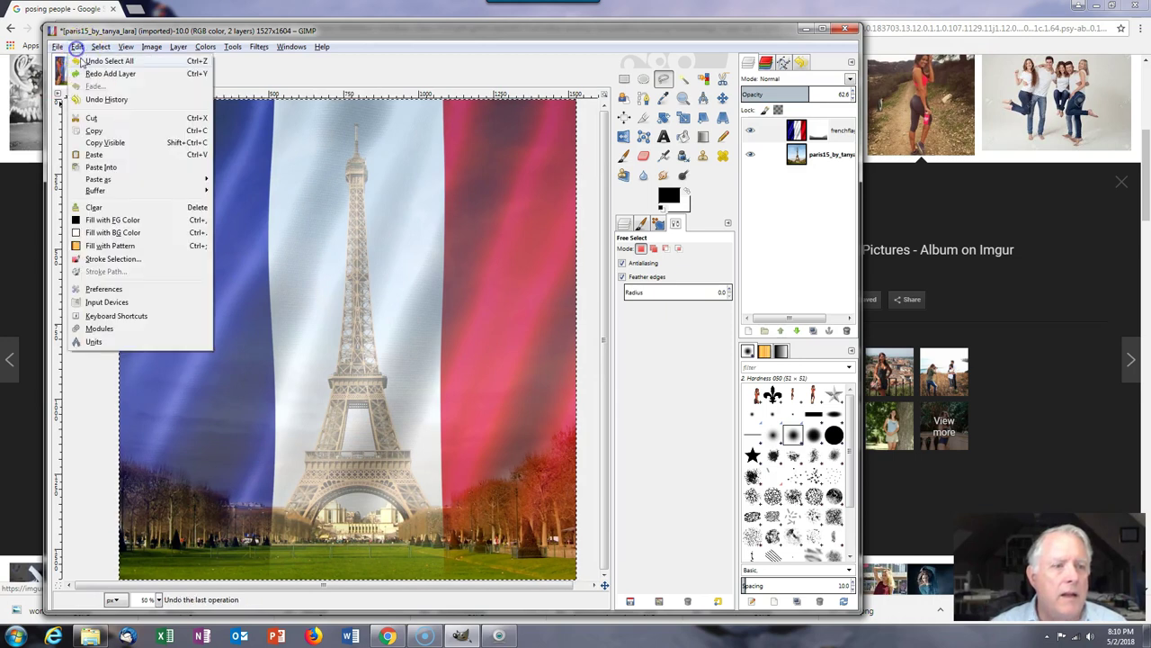
mouse_move(189, 179)
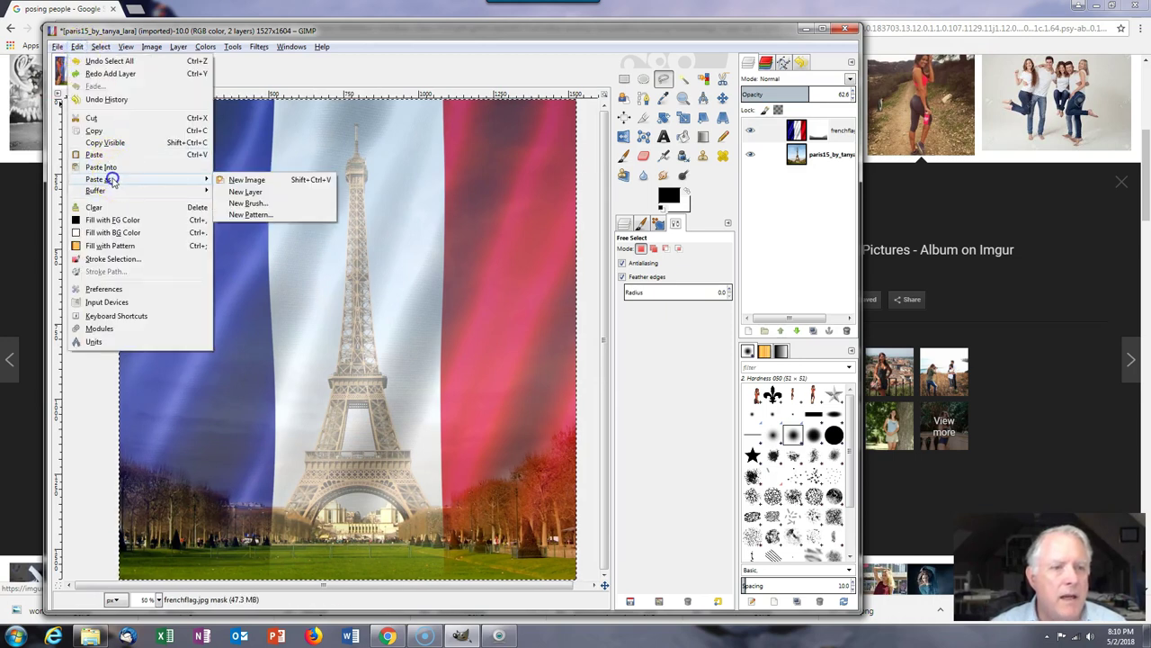
left_click(245, 192)
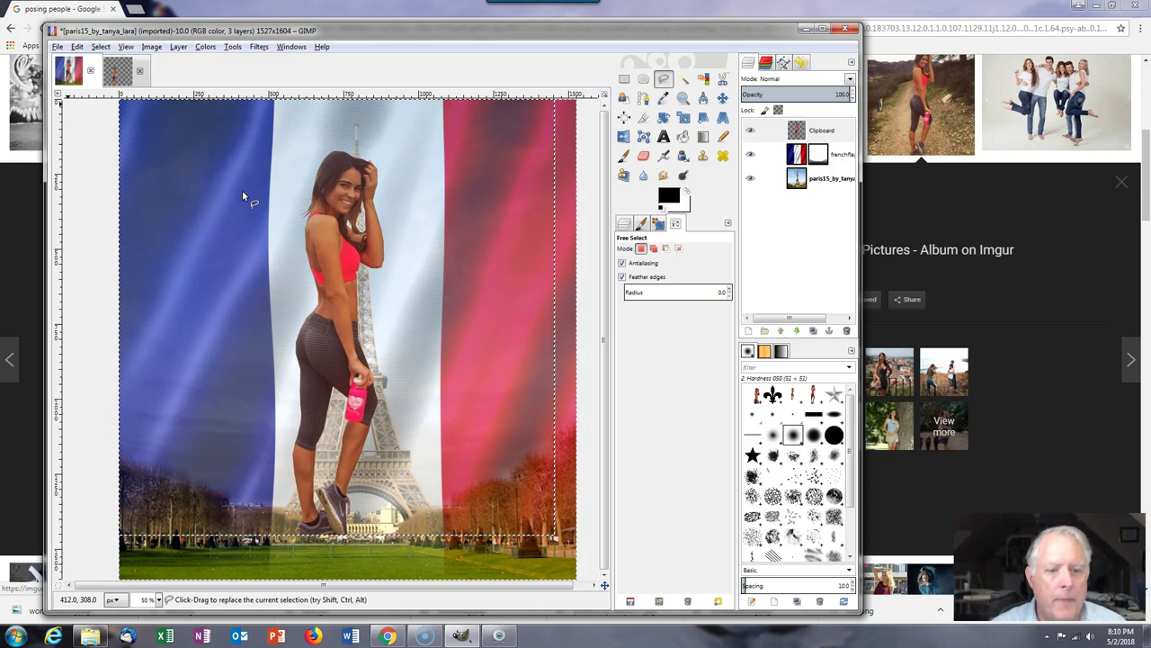
left_click(553, 372)
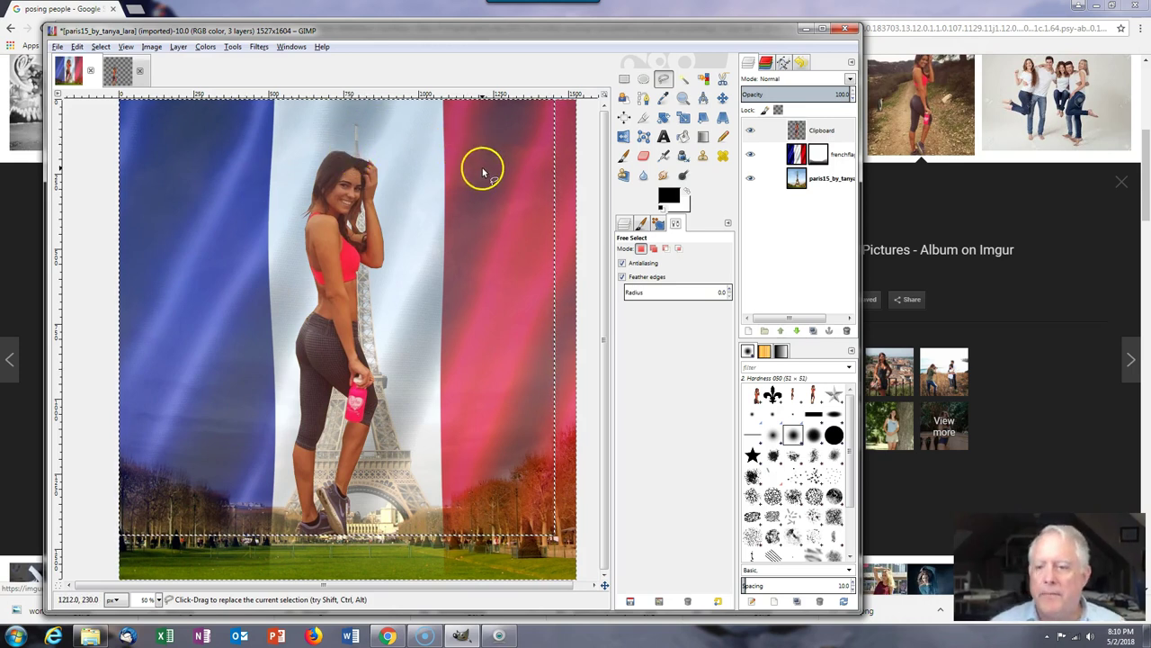
Step: Scale the pasted woman to 186 × 186 px with the aspect ratio kept, and move her onto the Eiffel Tower's first platform
left_click(684, 118)
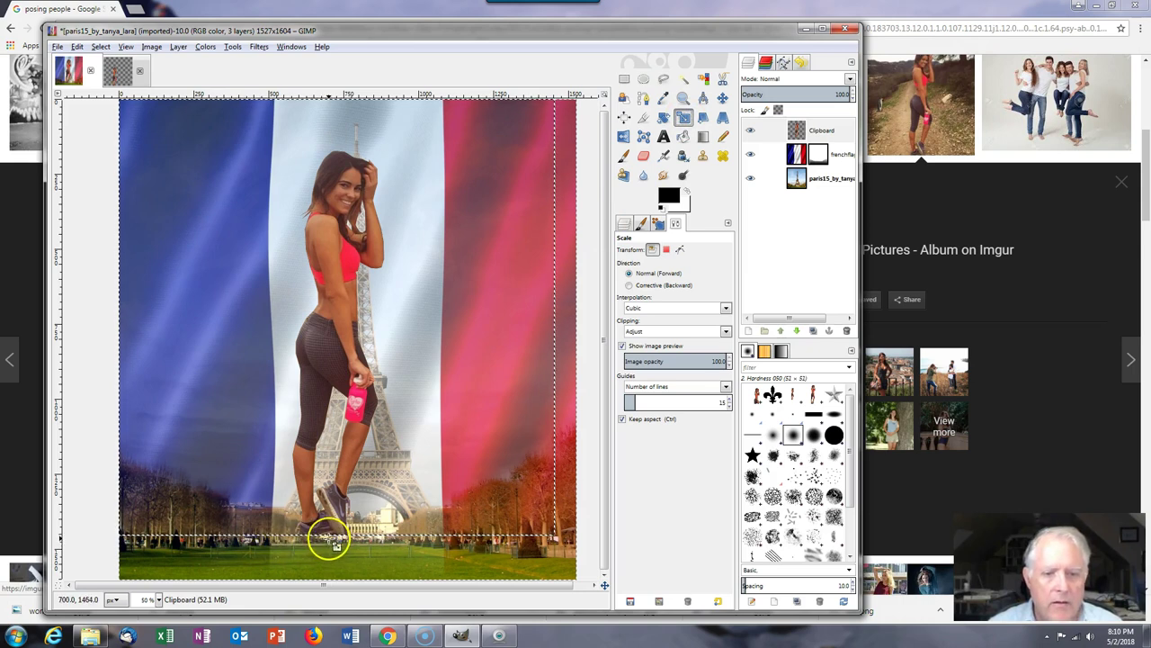
left_click(340, 470)
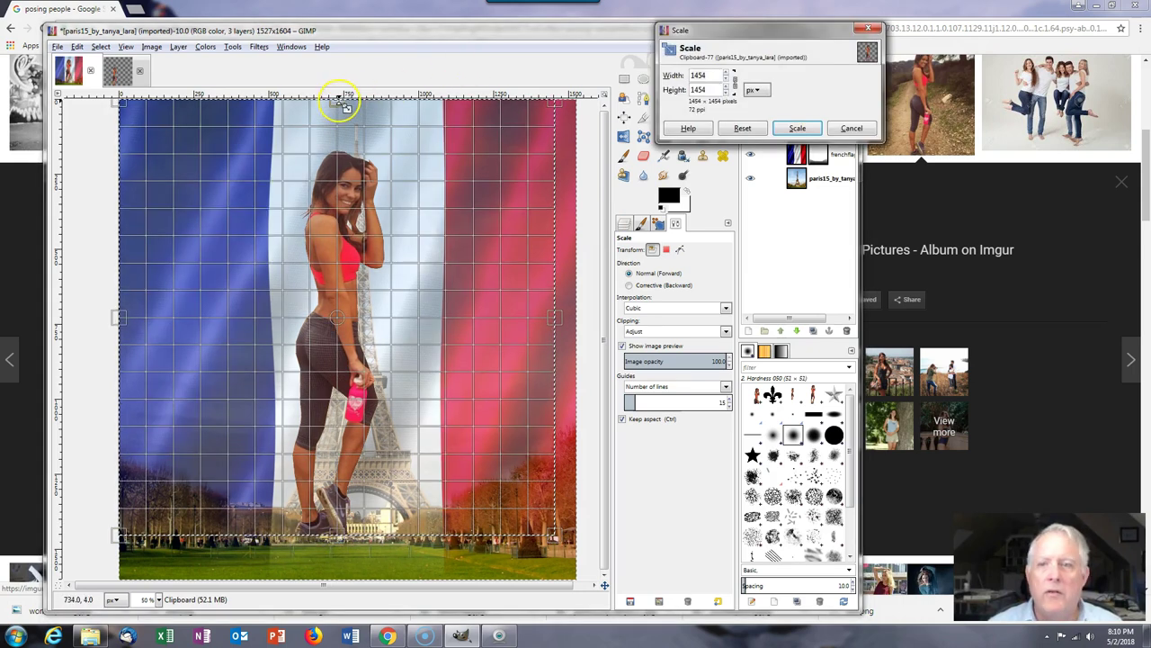
left_click_drag(344, 105, 342, 119)
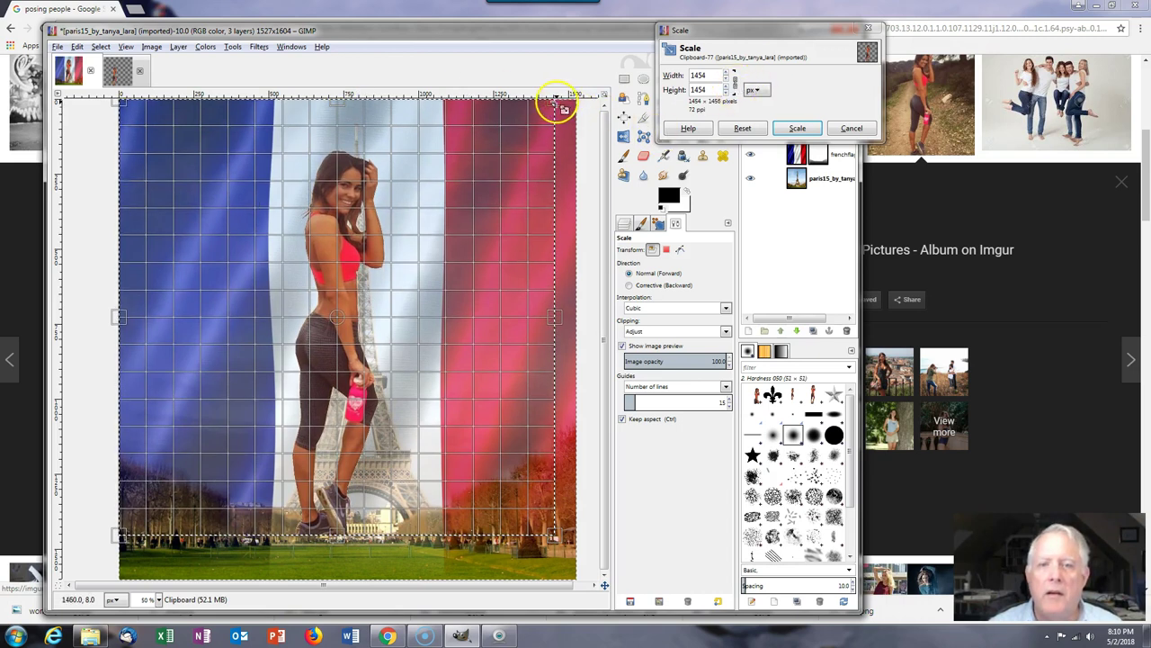
left_click_drag(558, 104, 247, 483)
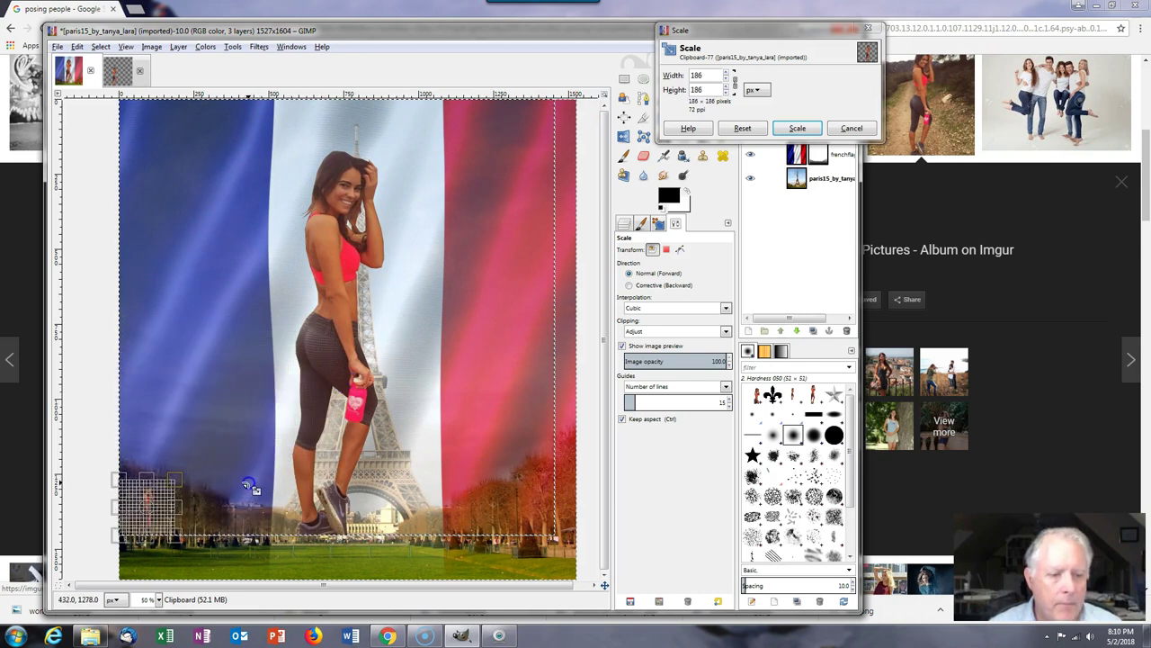
left_click(793, 128)
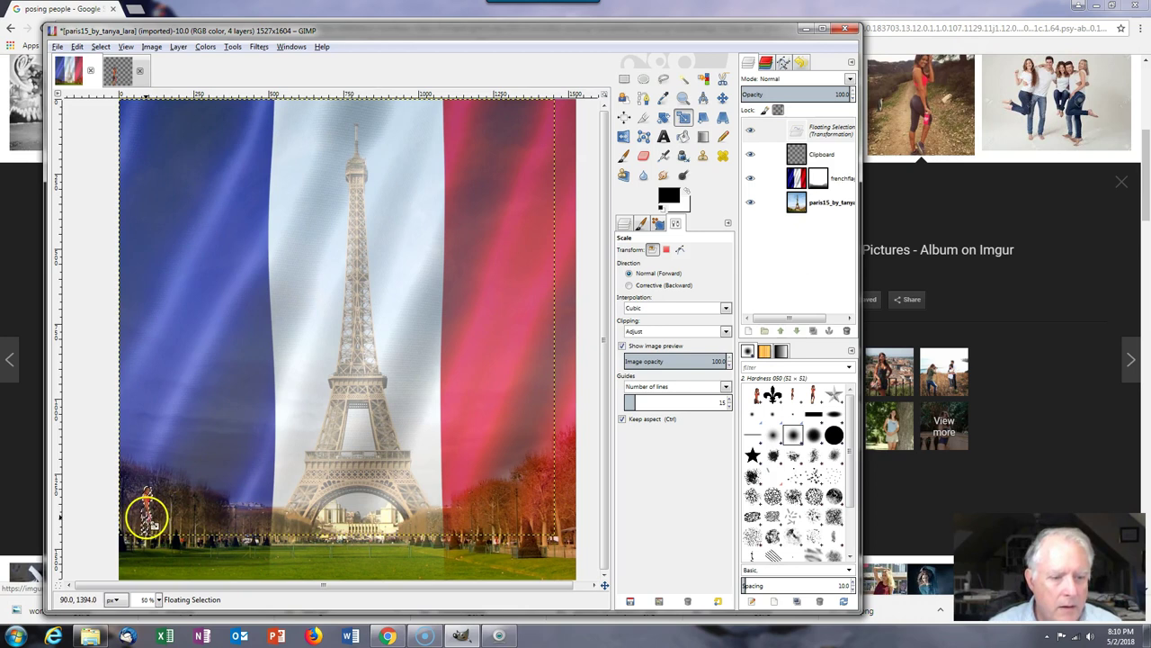
left_click(722, 97)
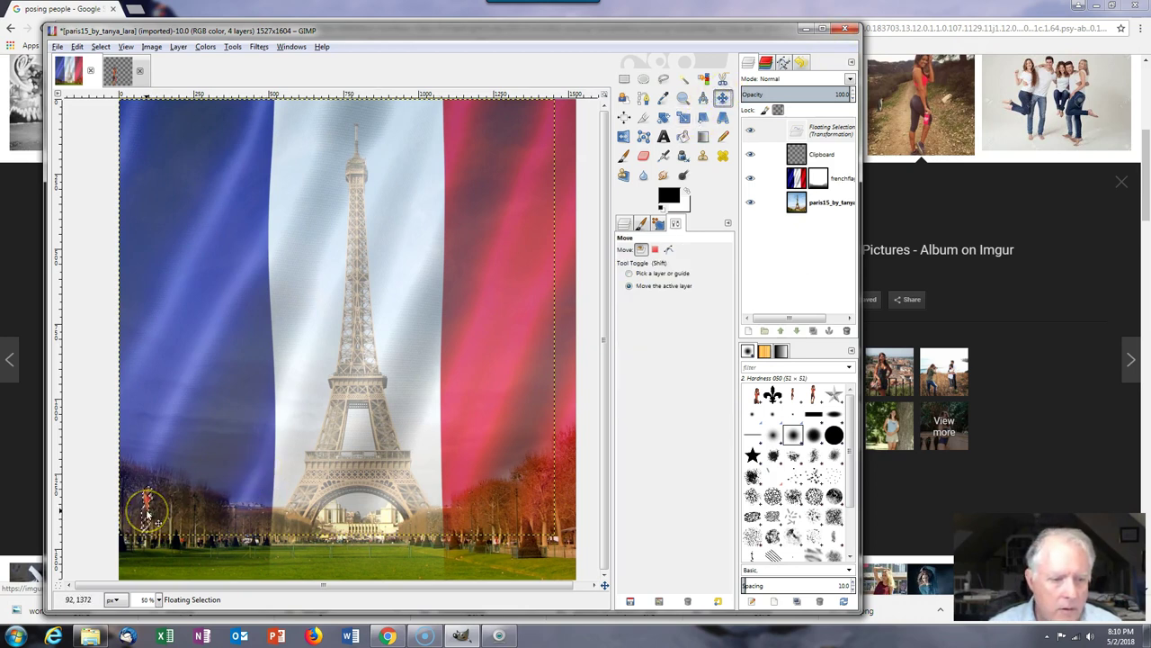
left_click_drag(148, 514, 348, 463)
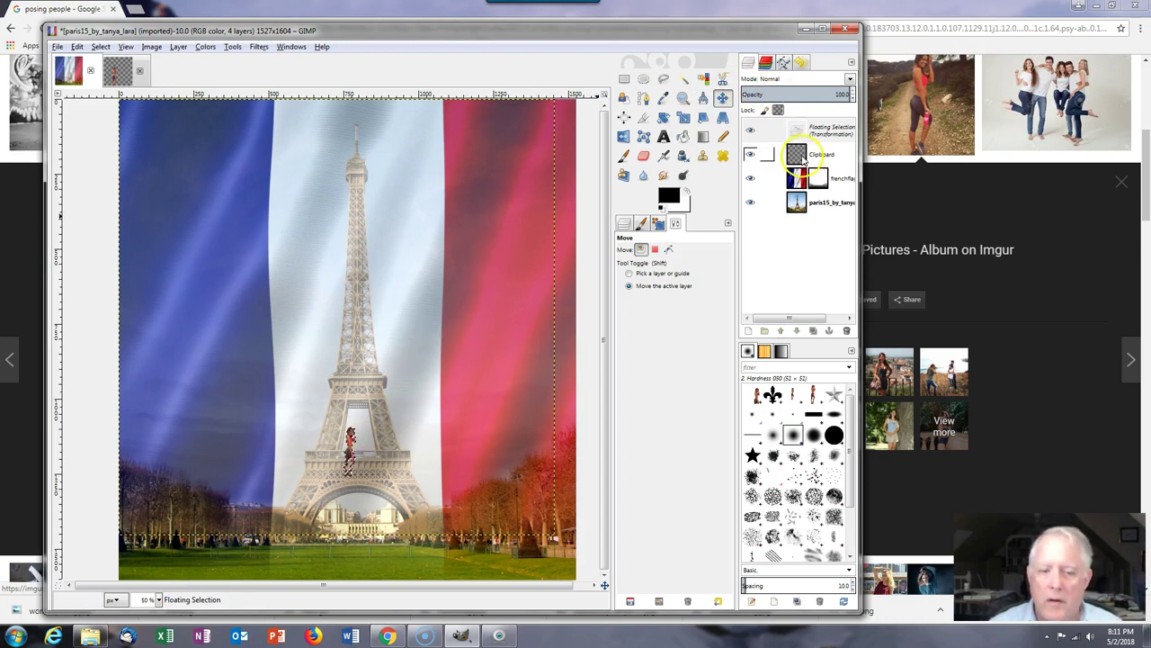
Step: Convert the floating selection of the woman into a new layer and delete the empty Clipboard layer beneath it
left_click(799, 131)
right_click(799, 127)
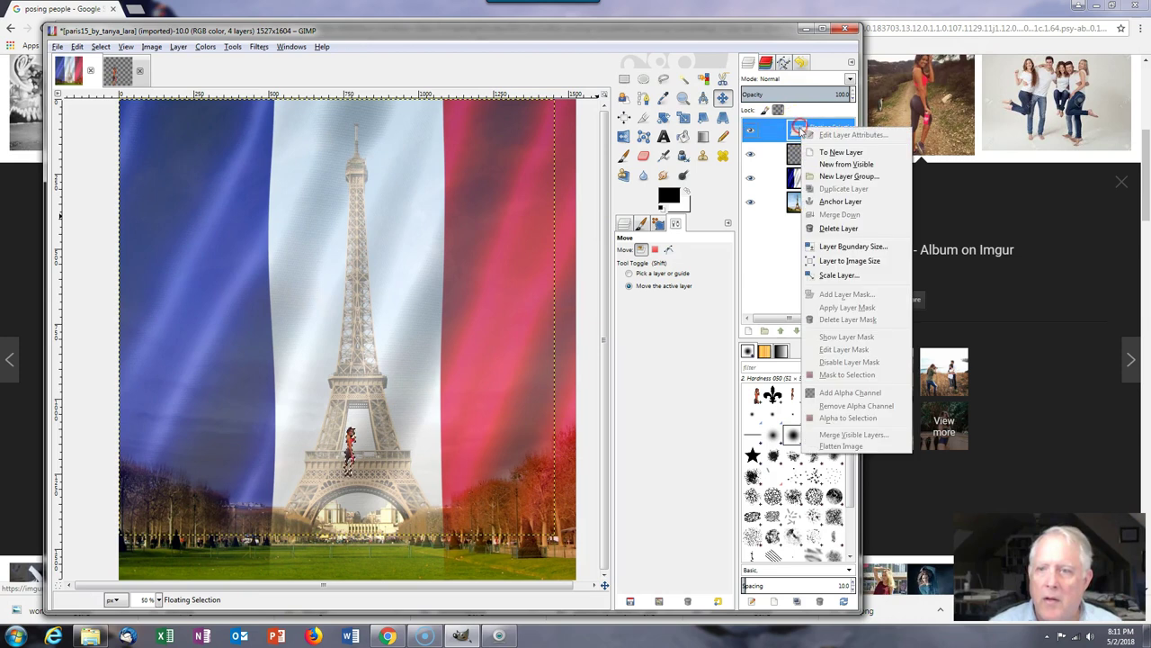
left_click(841, 152)
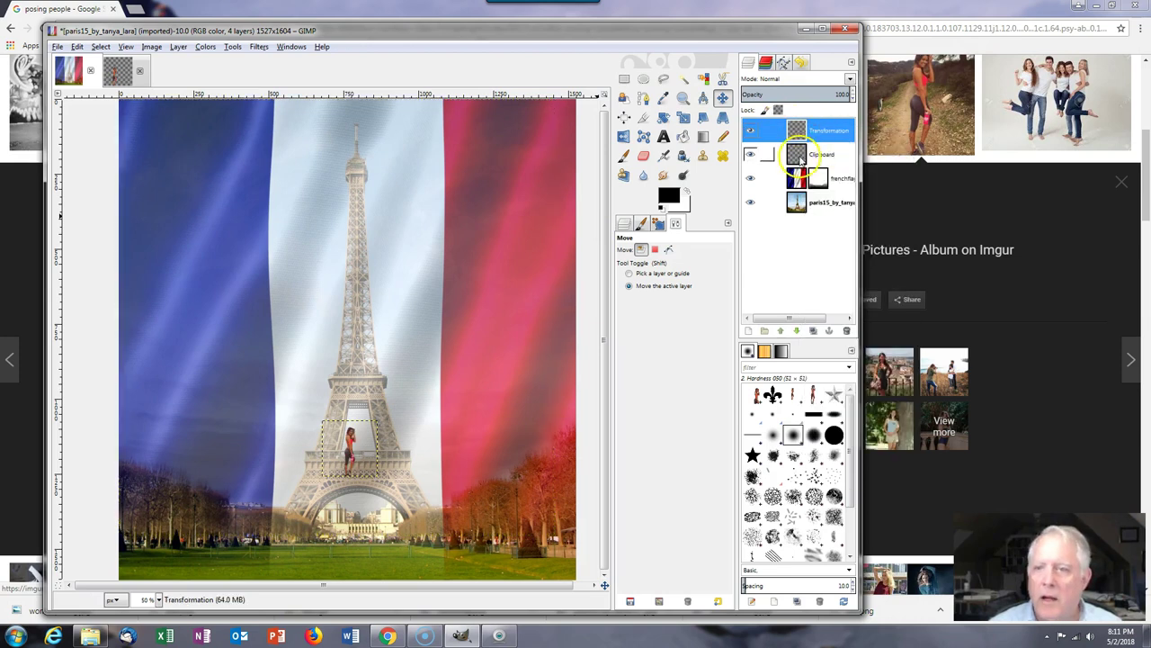
right_click(800, 155)
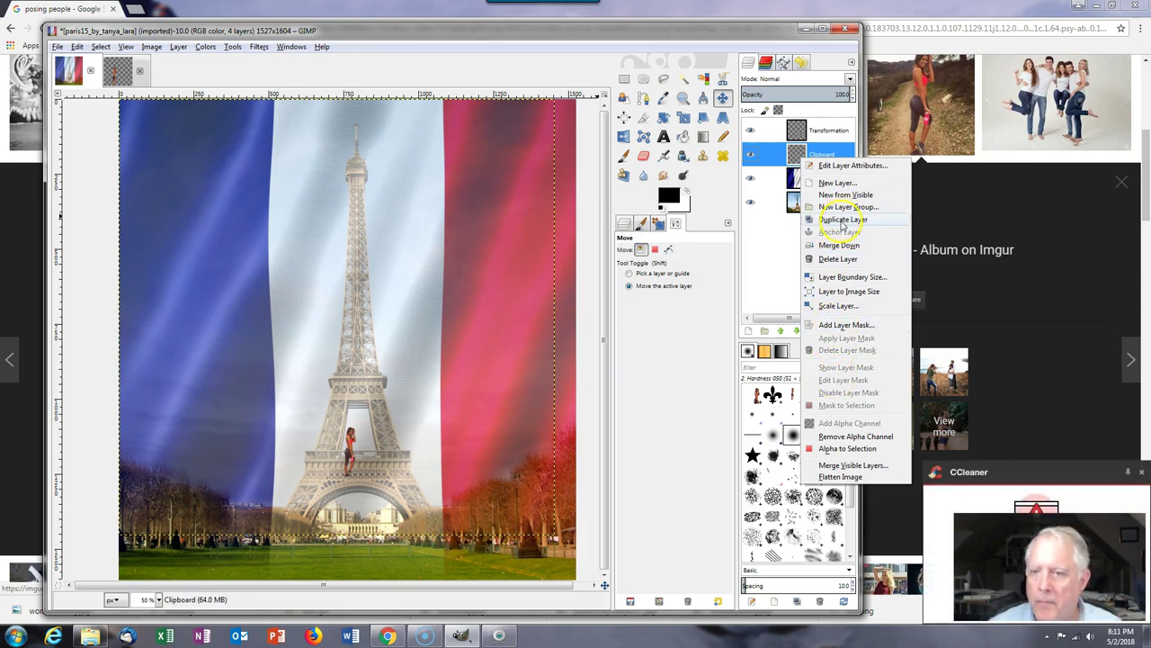
left_click(837, 244)
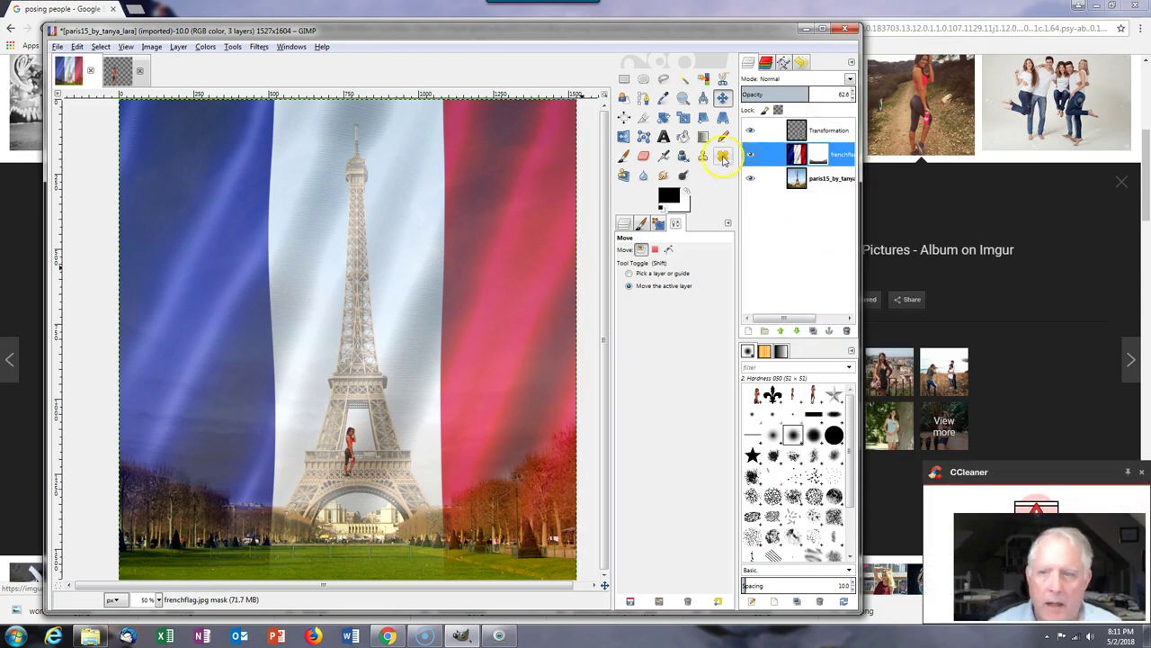
Step: Move the woman's layer from the tower down onto the grass beneath the arch, with her feet near the image's lower edge
left_click(797, 131)
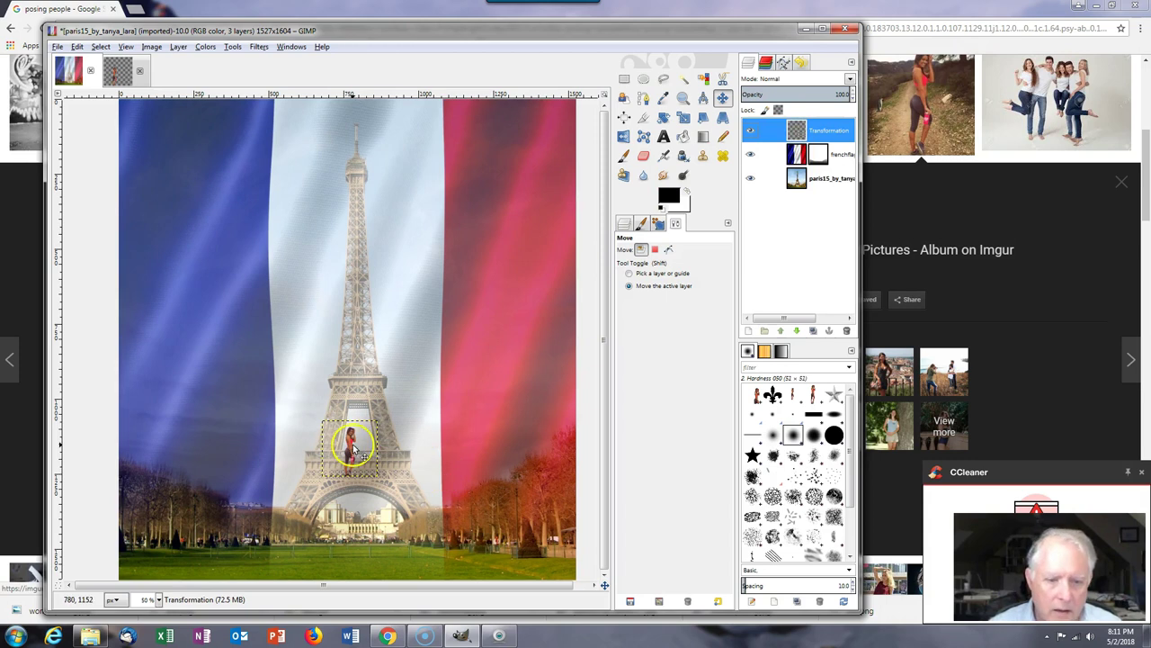
left_click_drag(353, 447, 371, 552)
scroll(468, 468, "down", 2)
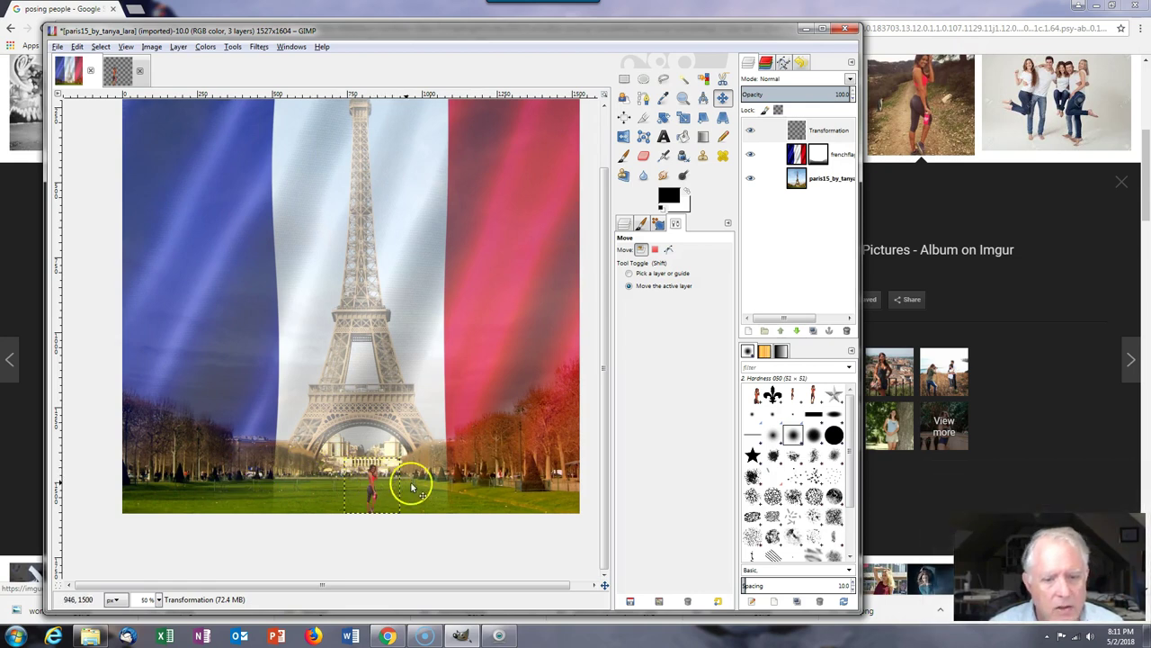
Step: Scale the woman's layer down to 172 × 172 px with the aspect ratio kept
left_click(684, 119)
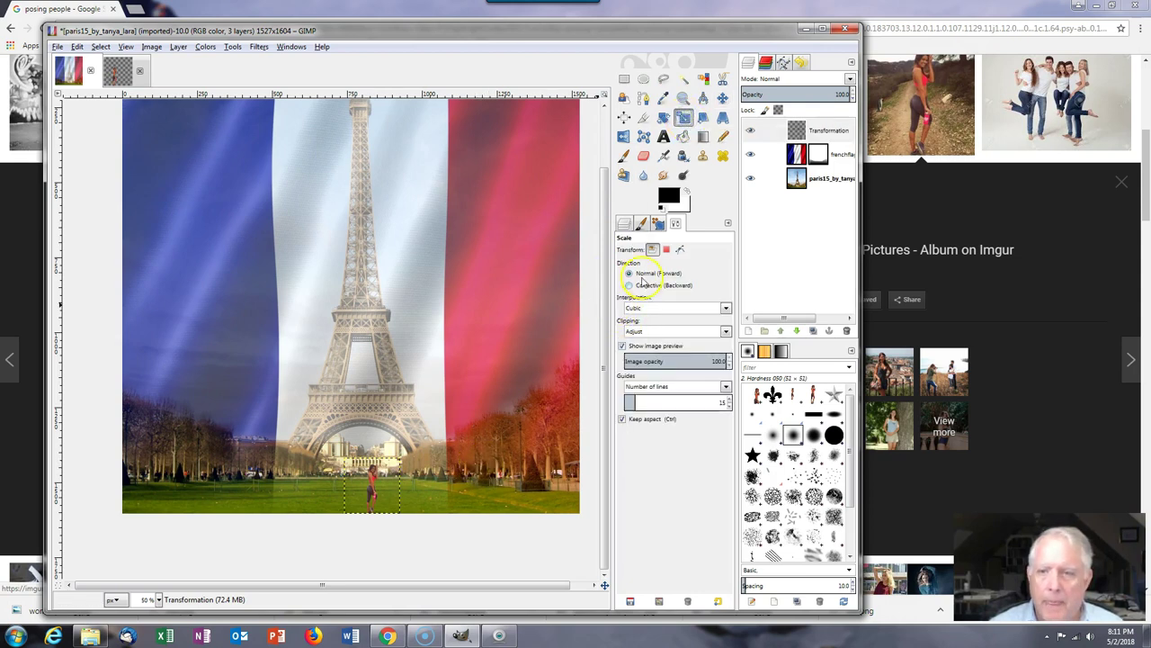
left_click(349, 518)
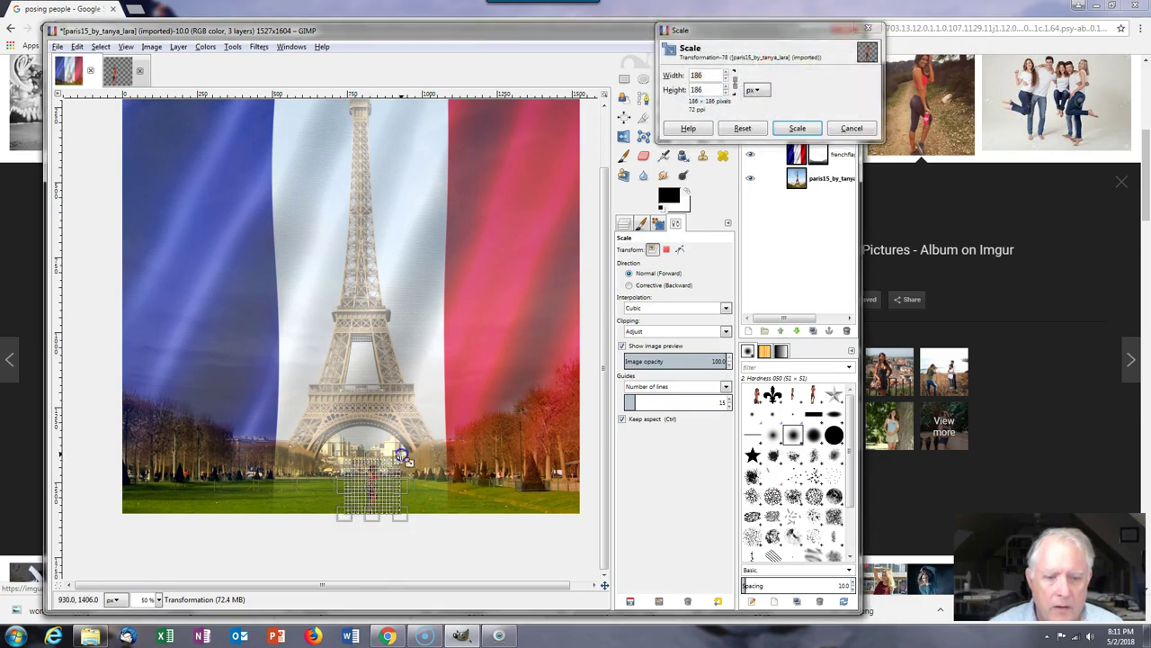
left_click_drag(400, 454, 399, 460)
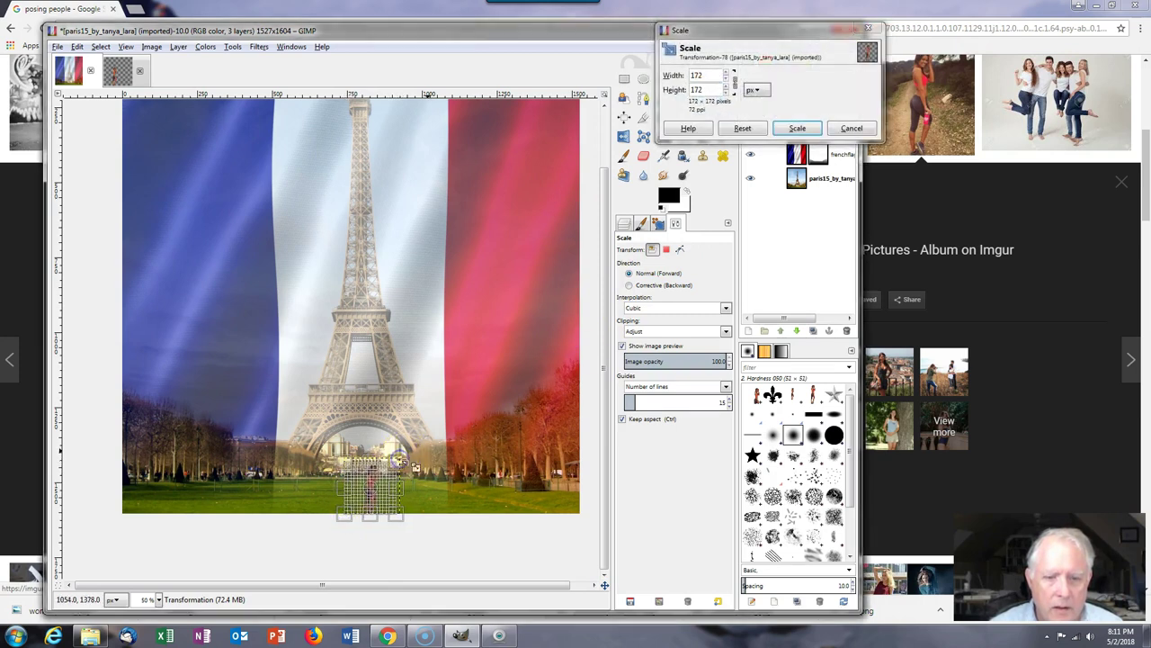
left_click(797, 127)
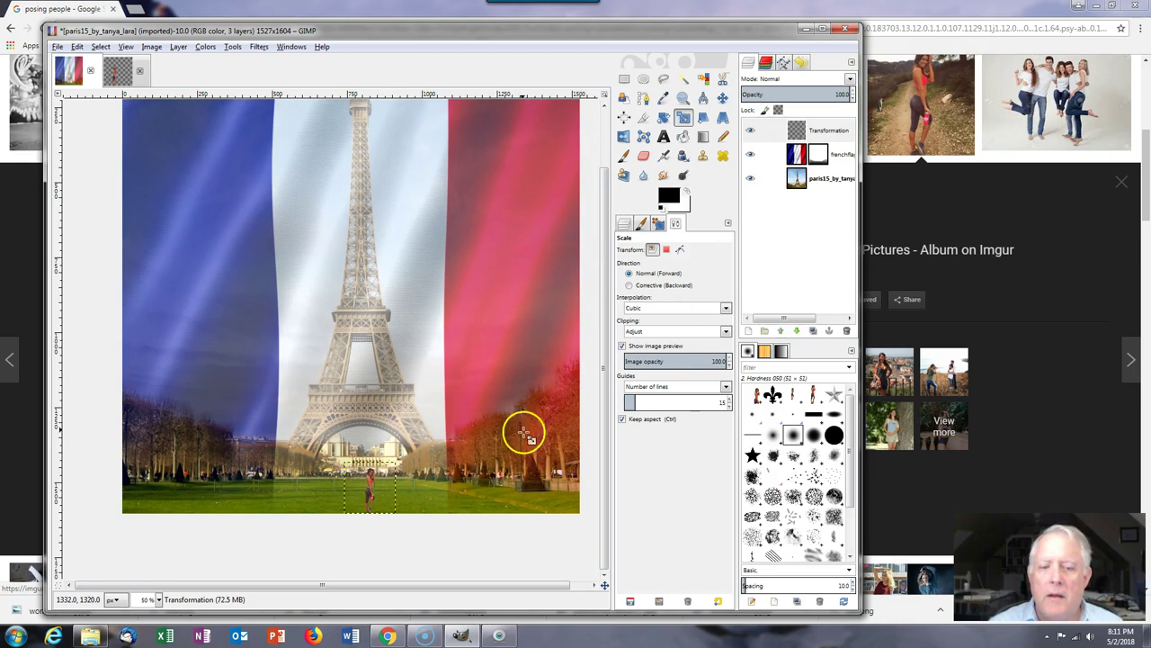
Step: Set up the Clone tool on the Paris photo layer with a brush size of 4
scroll(521, 396, "down", 2)
scroll(386, 424, "up", 3)
scroll(411, 334, "down", 3)
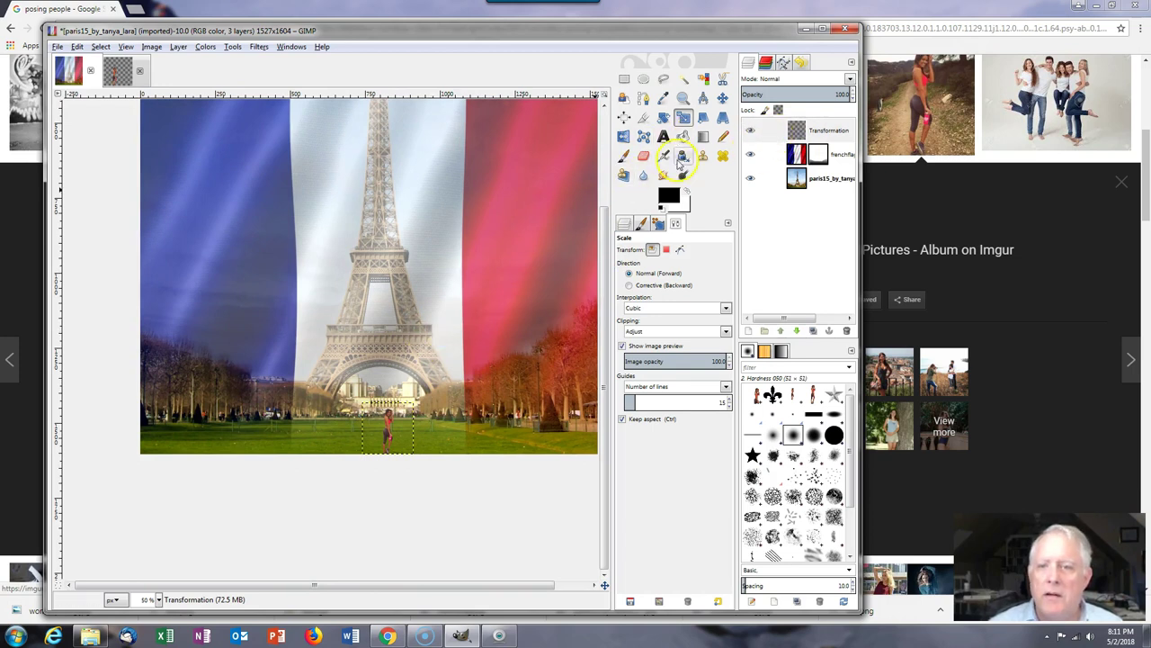
left_click(704, 156)
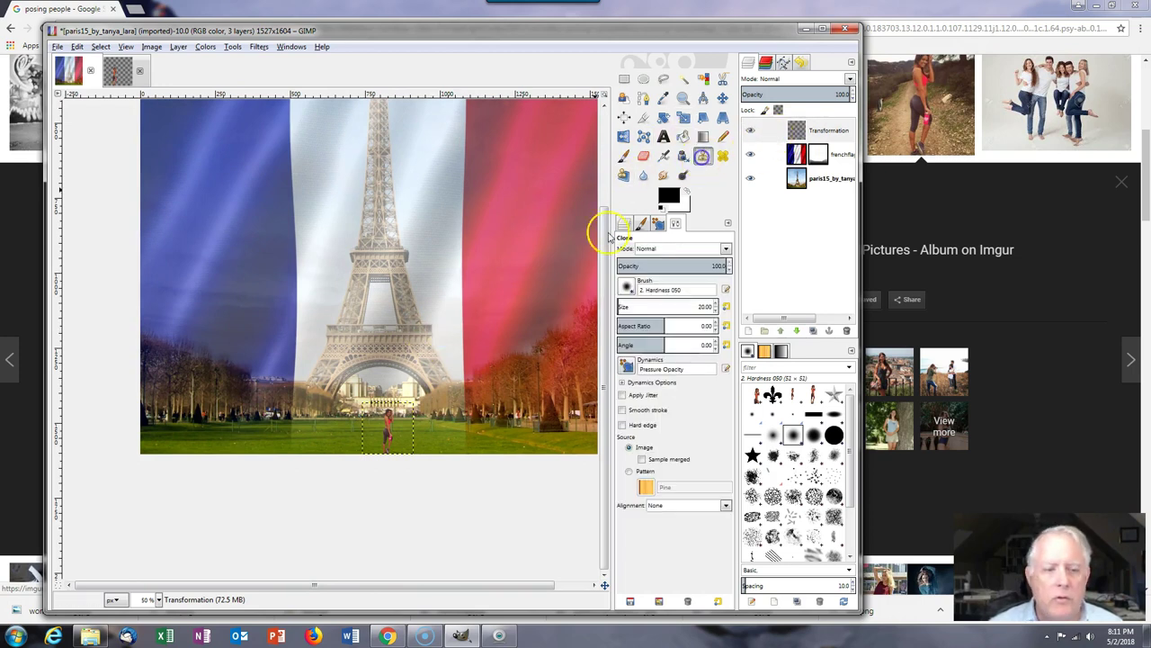
left_click(797, 185)
left_click(797, 180)
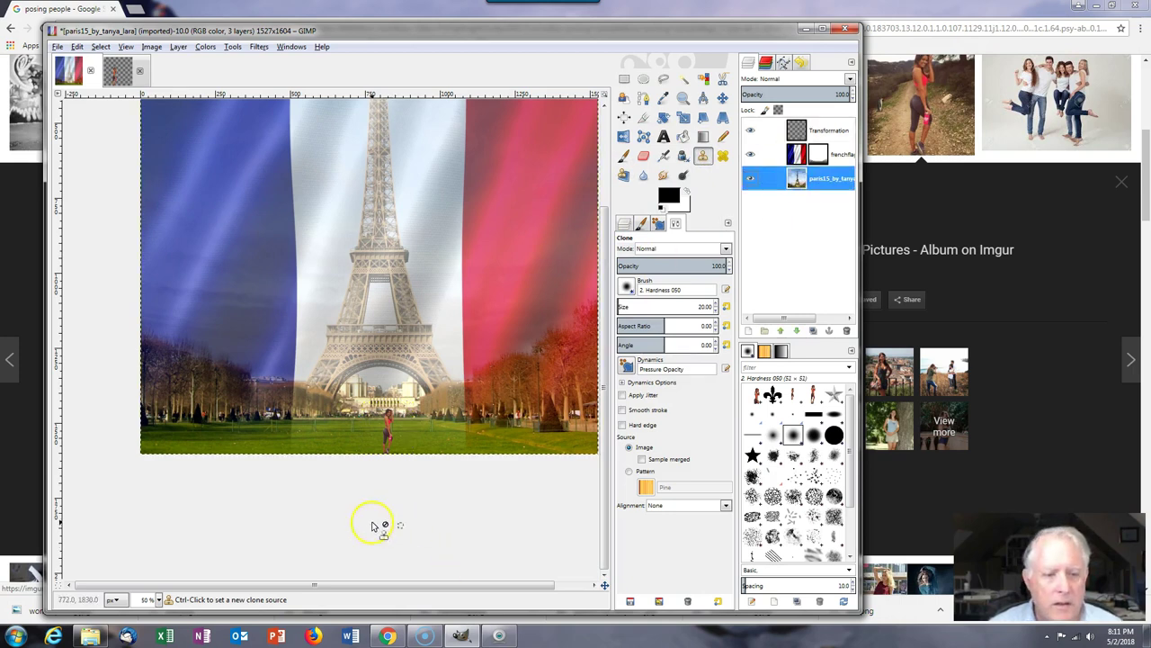
scroll(221, 469, "up", 3)
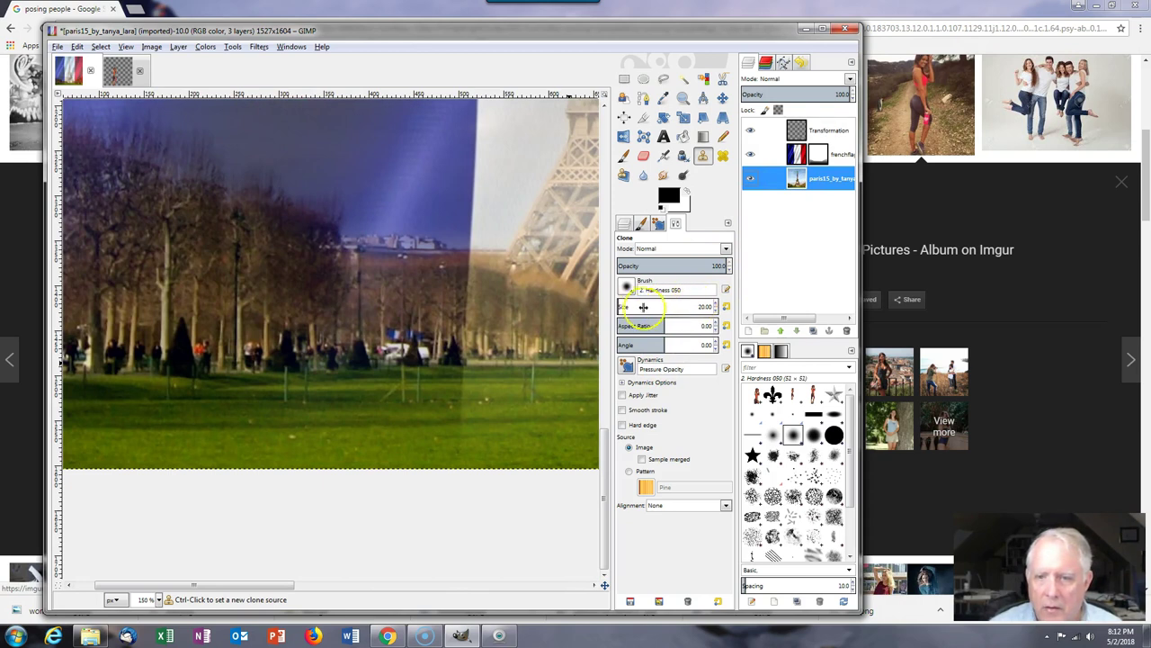
left_click(717, 310)
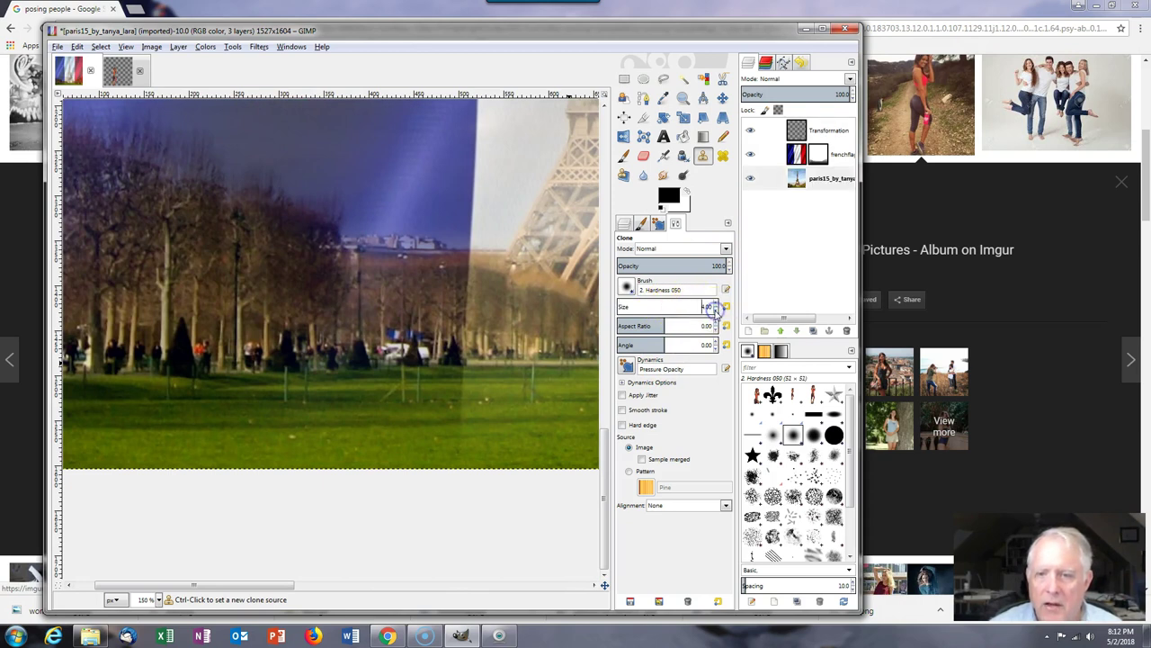
Step: Set the clone source on the Paris photo layer in the grass near the photo's lower-left corner
left_click(93, 412)
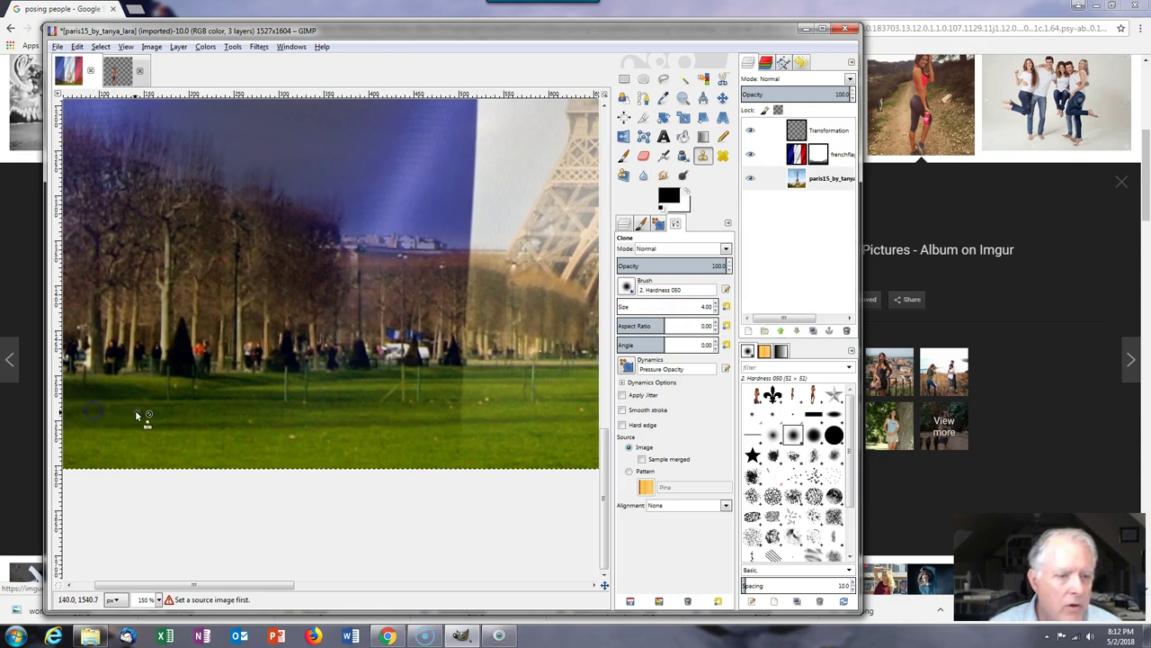
left_click(809, 178)
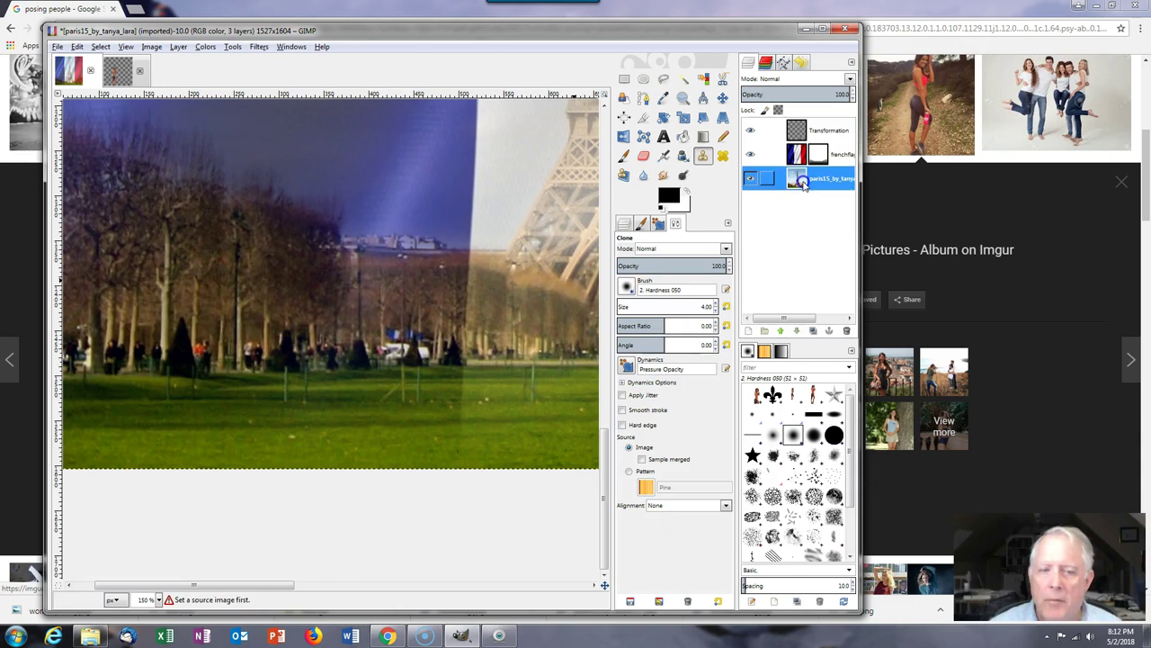
left_click(106, 412, "ctrl")
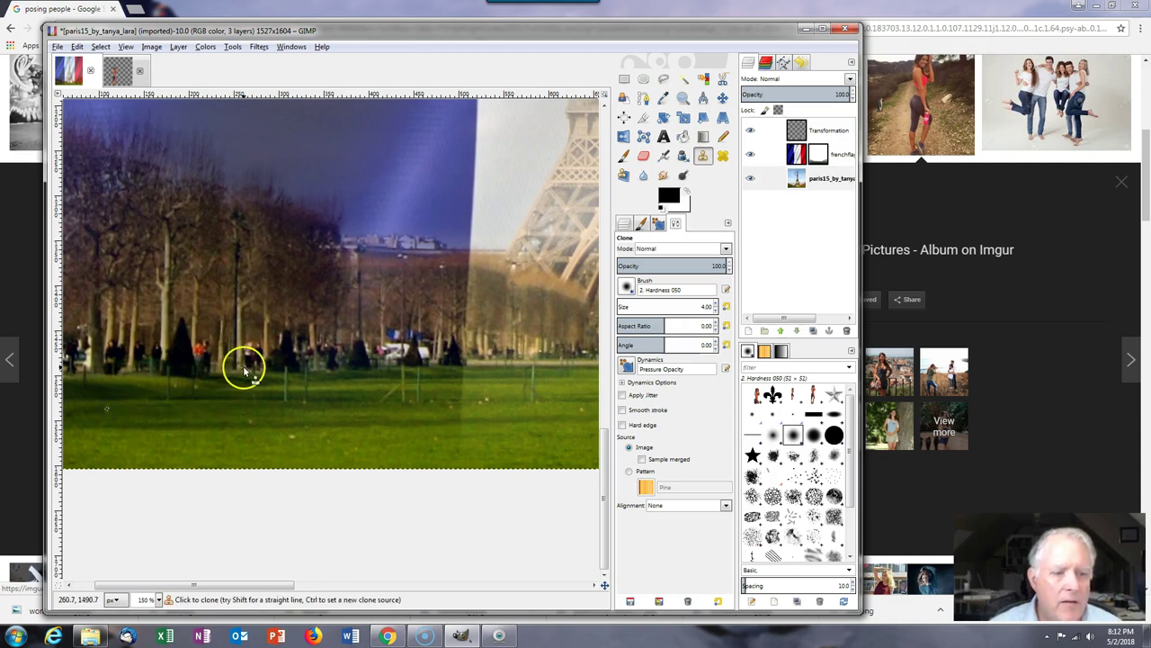
Step: Make the woman's layer active and examine how her feet meet the grass, up close and within the whole poster
left_click(807, 133)
left_click_drag(536, 495, 222, 455)
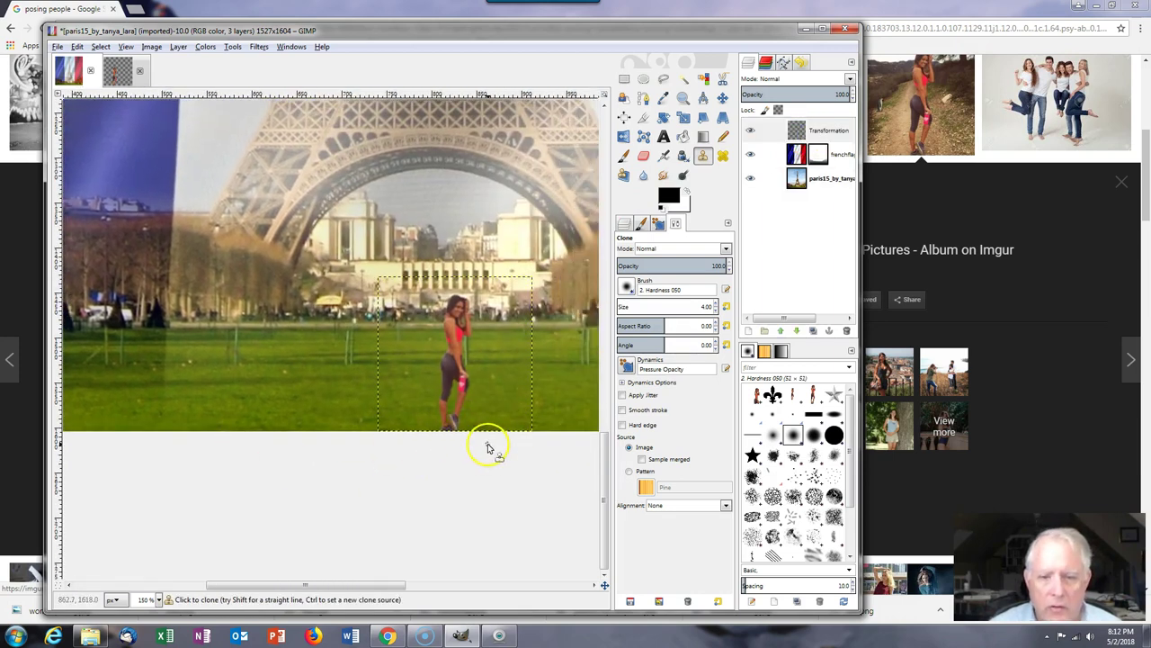
scroll(490, 450, "up", 2)
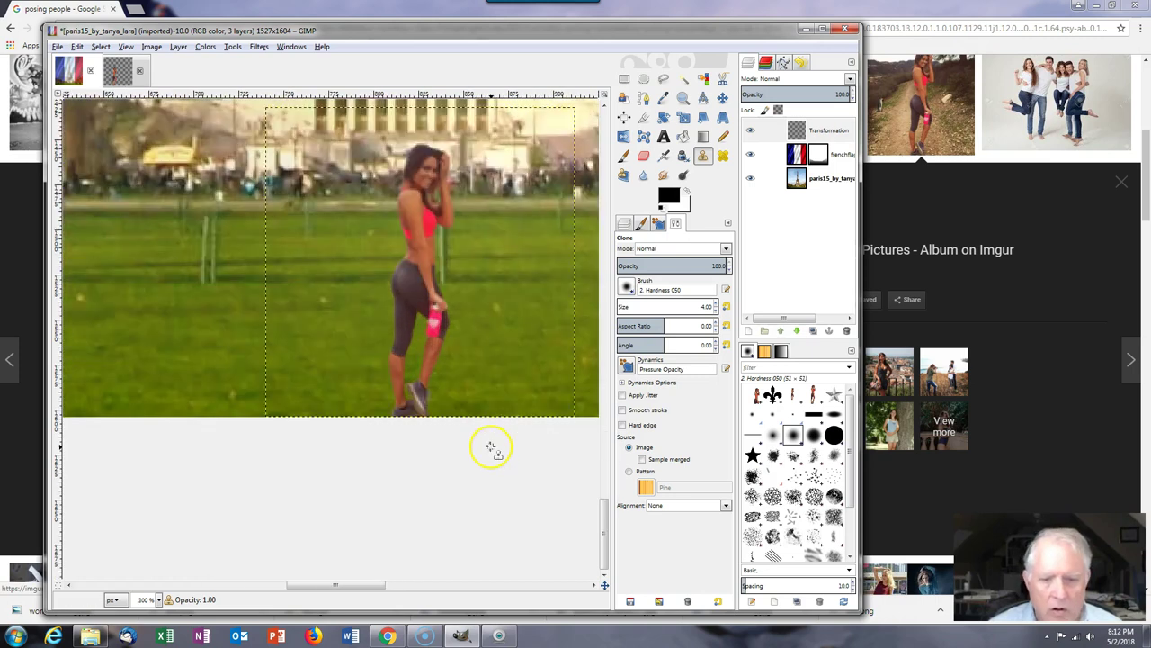
scroll(476, 440, "down", 1)
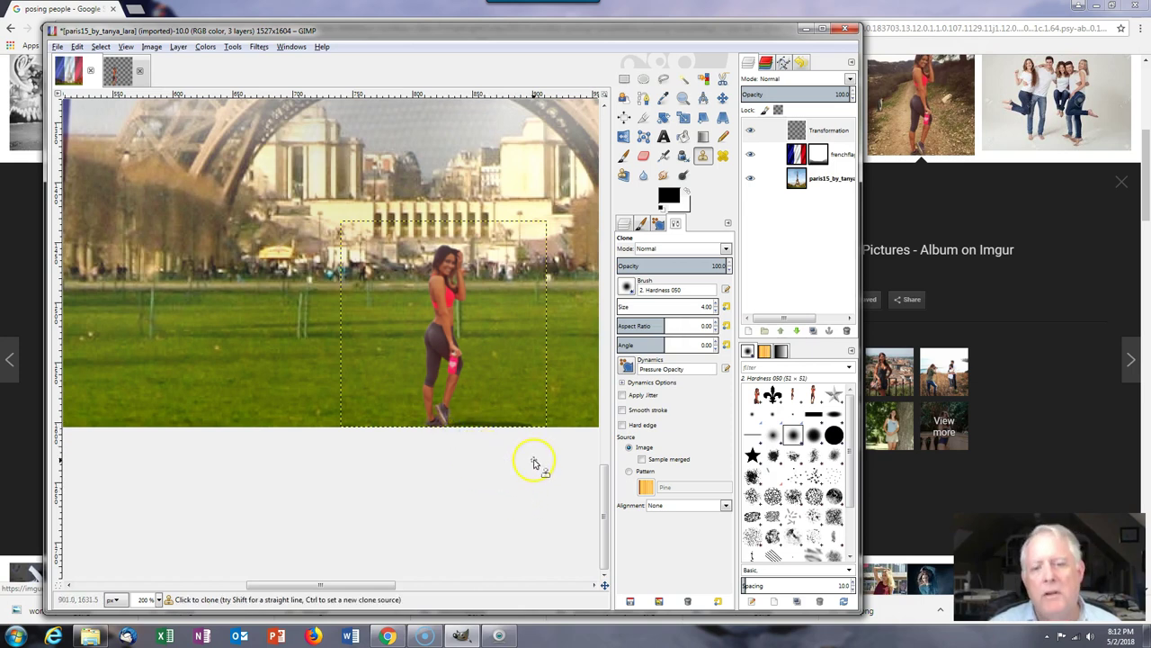
scroll(530, 467, "down", 1)
scroll(529, 469, "down", 1)
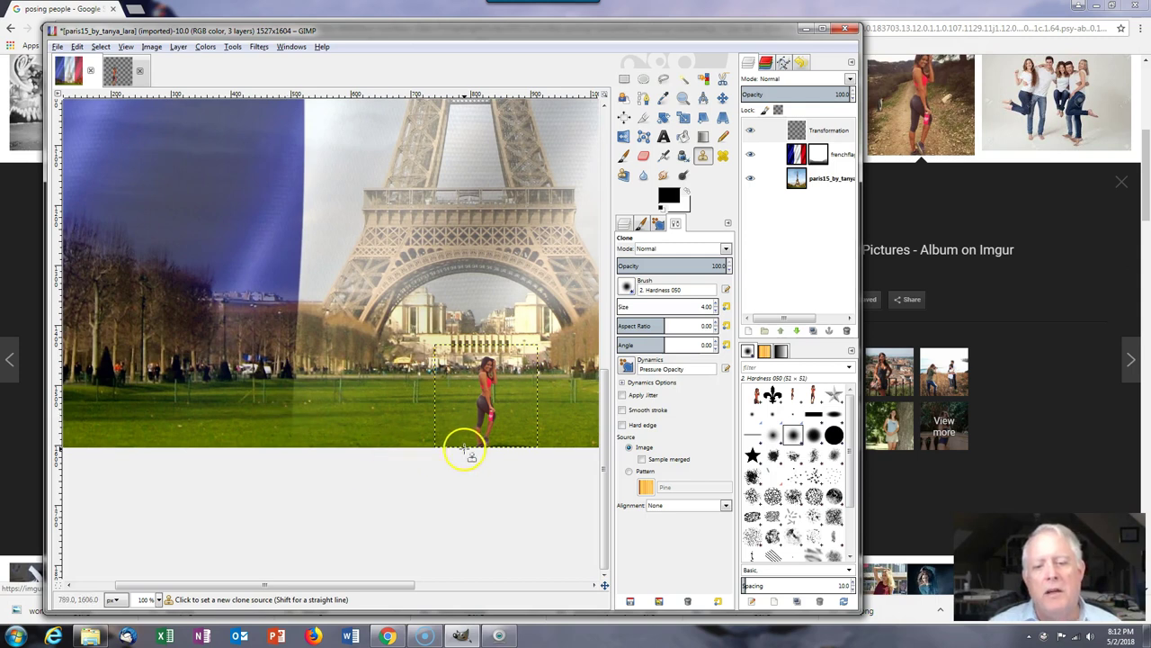
key("minus")
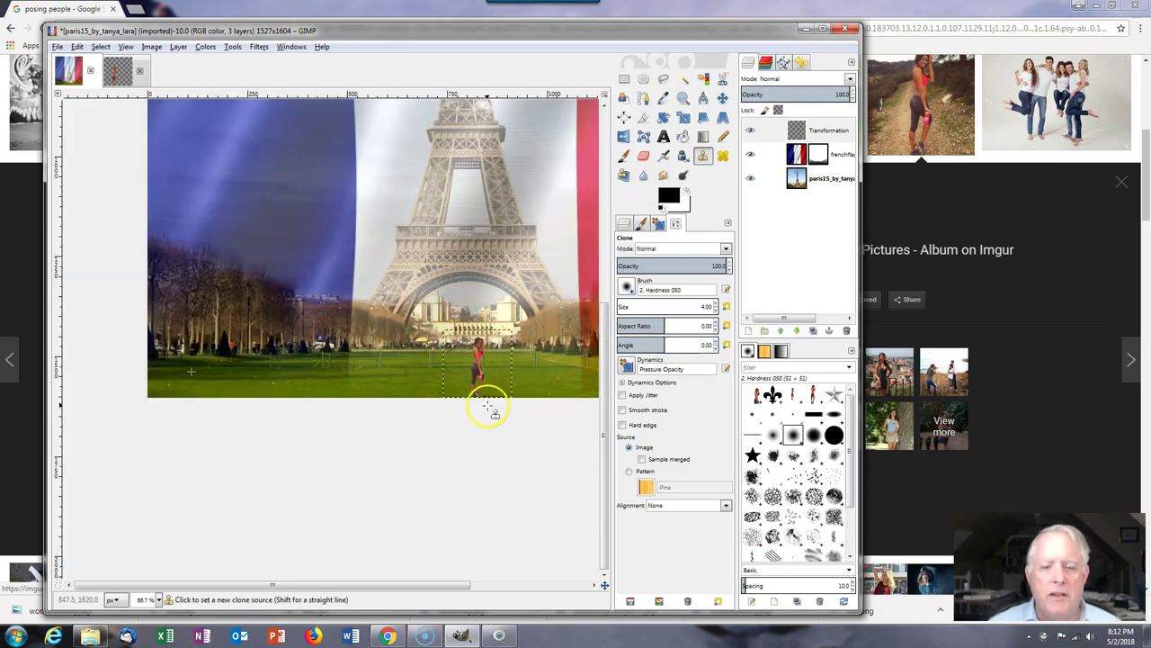
key("minus")
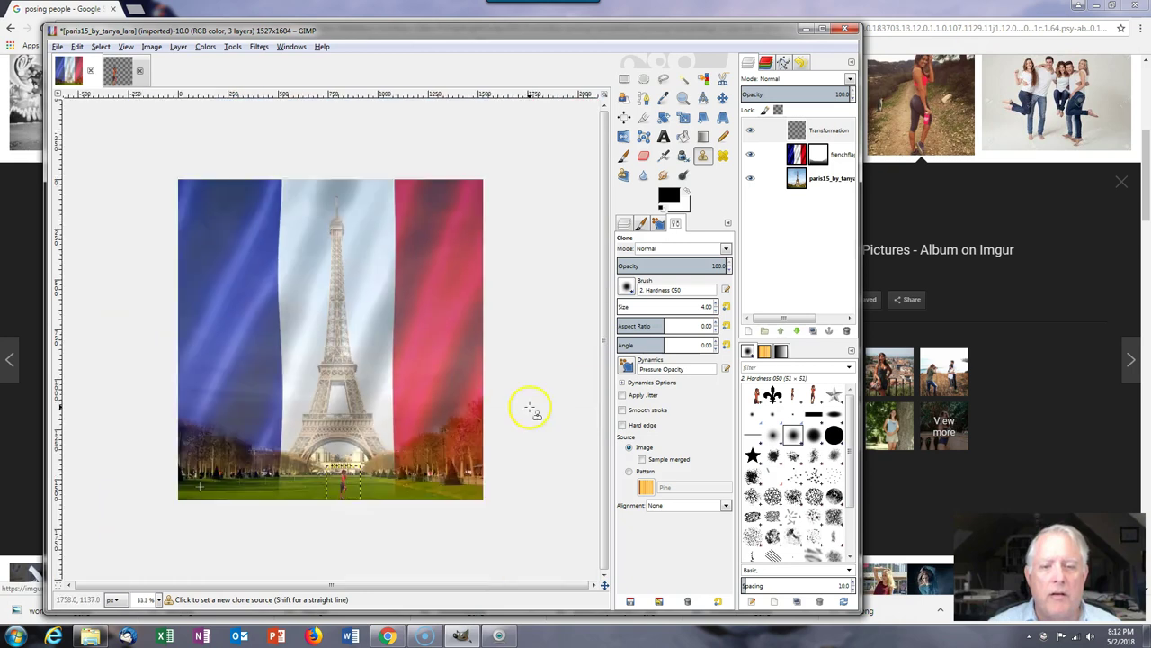
Step: Show the grid over the Paris poster image
left_click(77, 47)
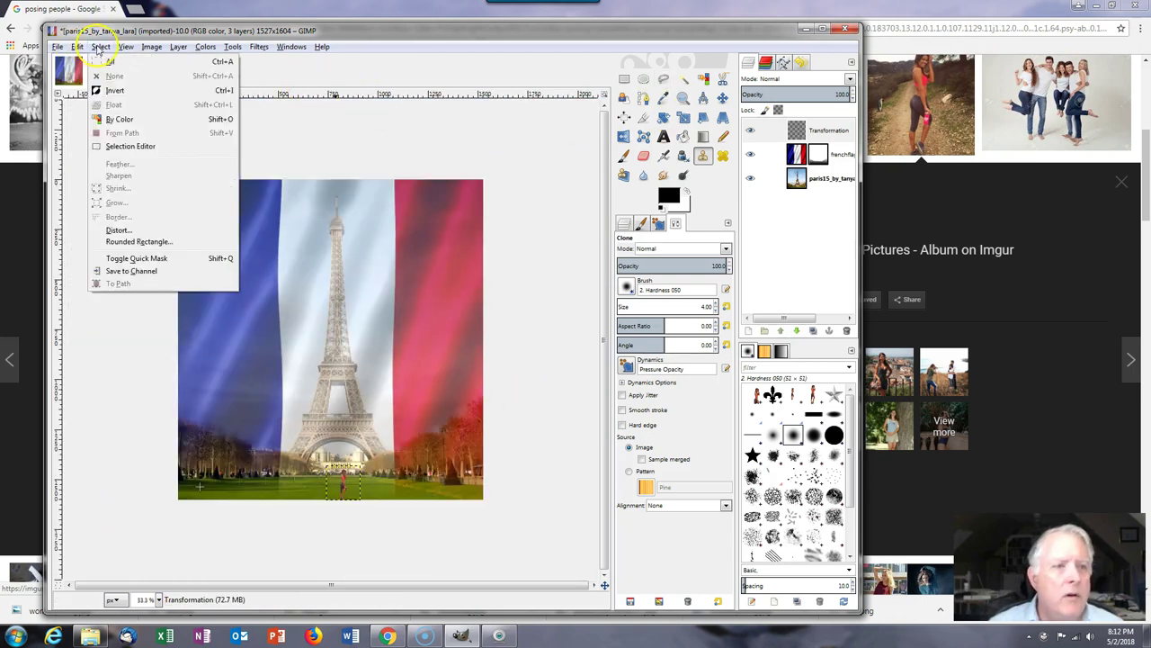
left_click(124, 46)
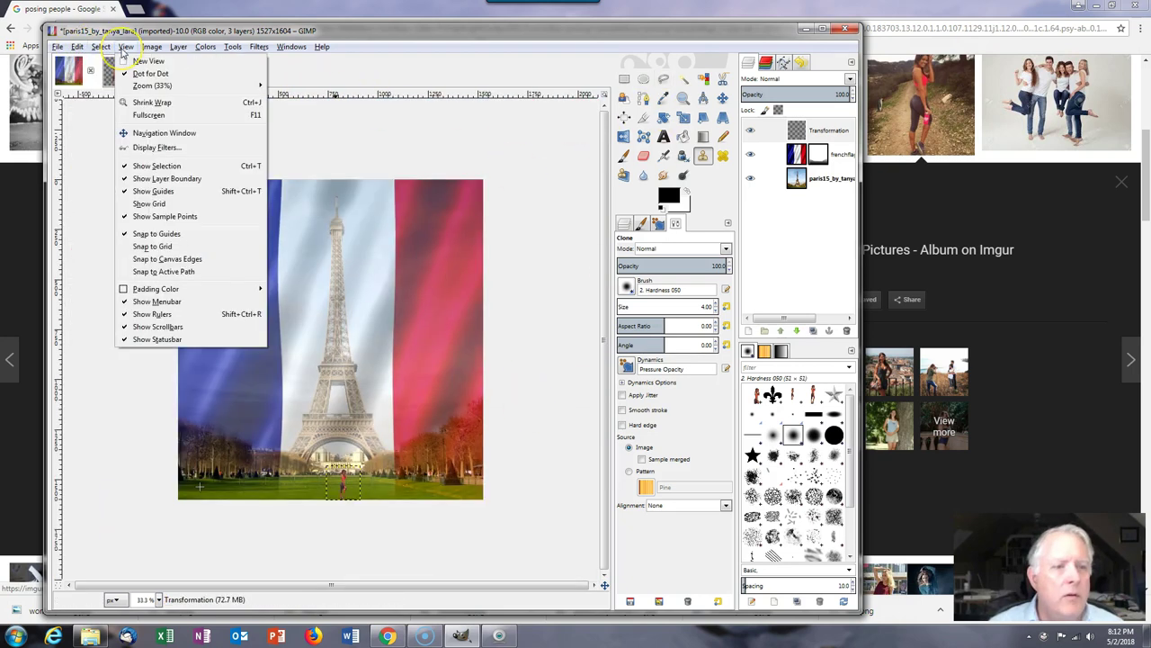
left_click(137, 204)
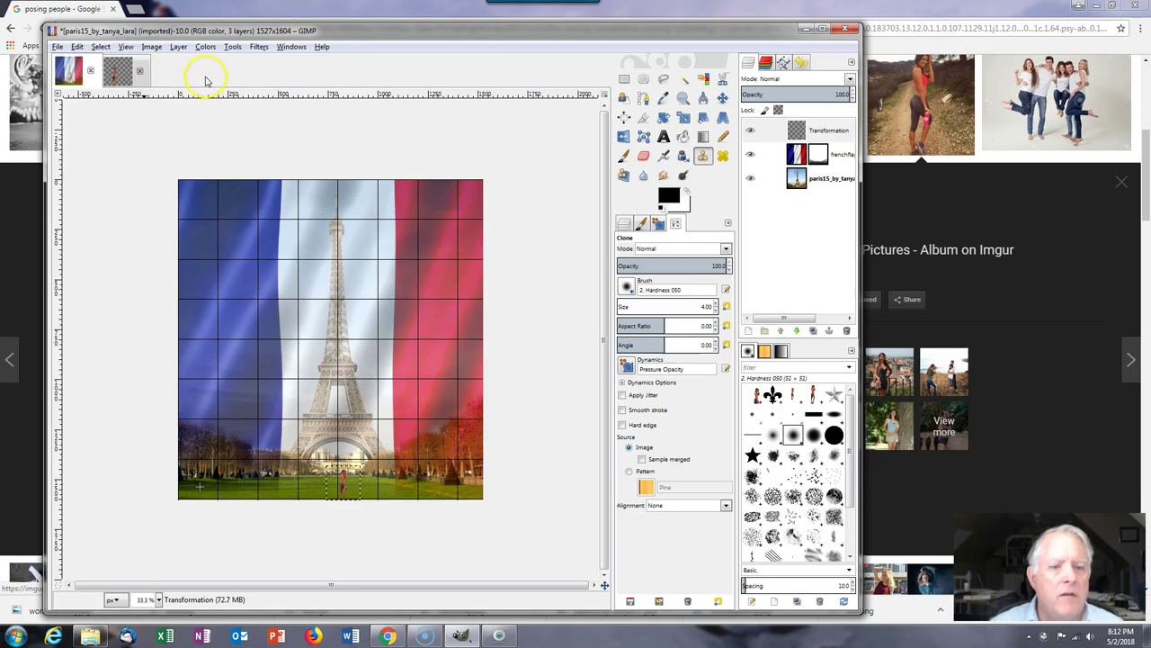
Step: Set the image grid spacing to 190 × 190 px and enable snapping to the grid
left_click(149, 49)
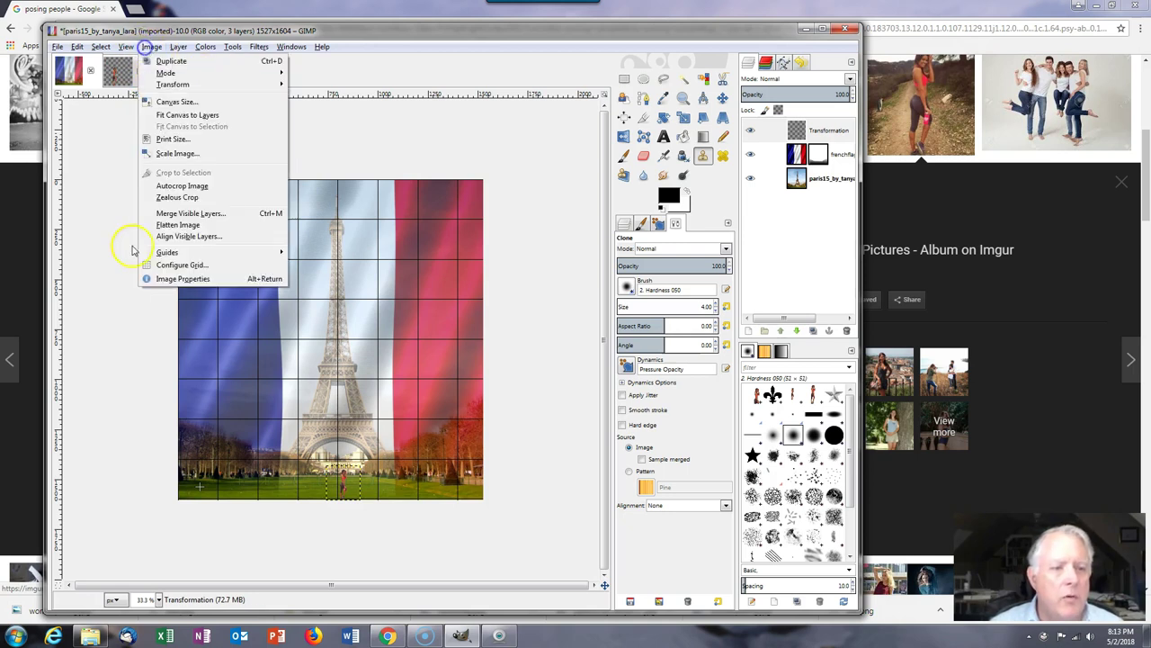
left_click(160, 265)
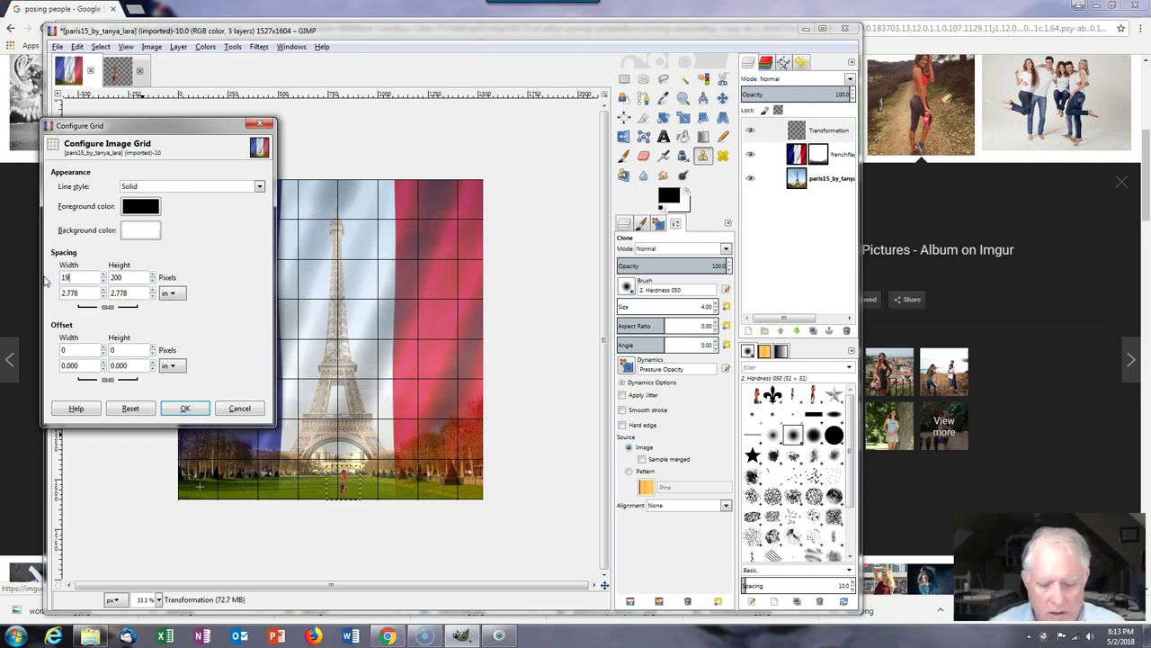
left_click(119, 280)
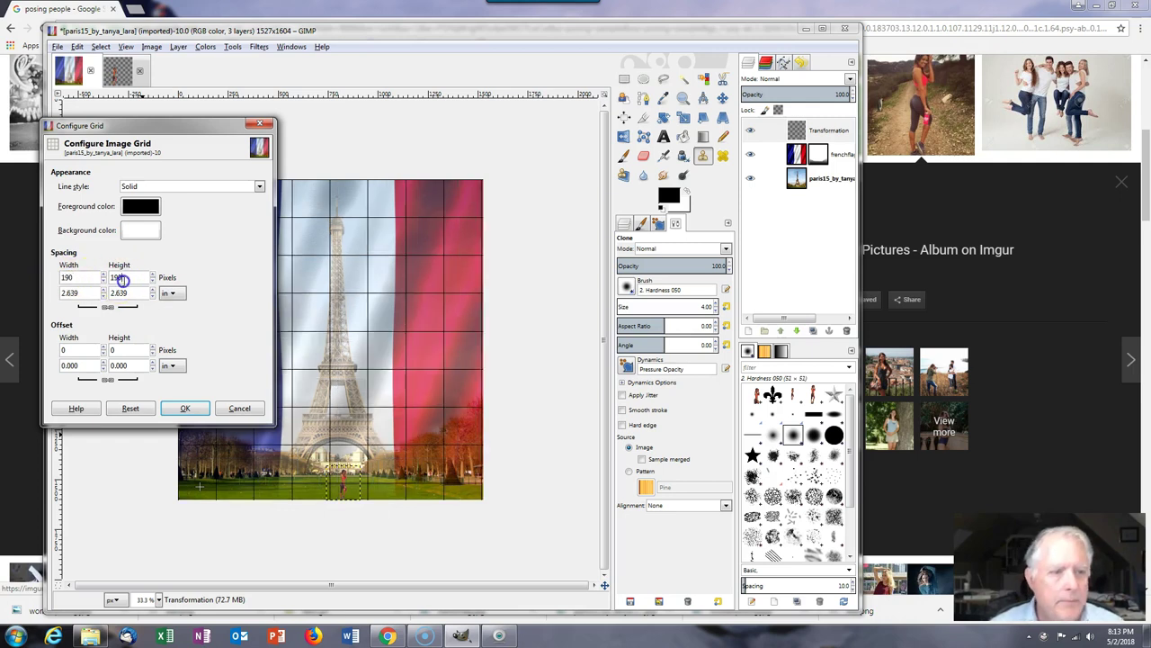
left_click(186, 407)
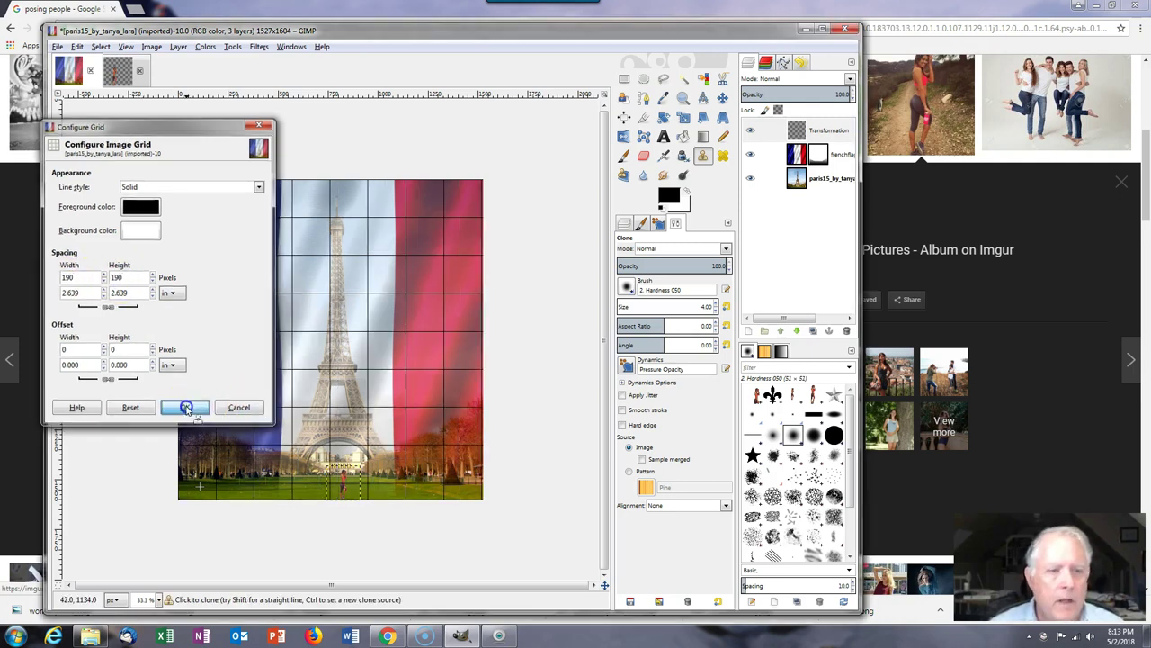
left_click(126, 48)
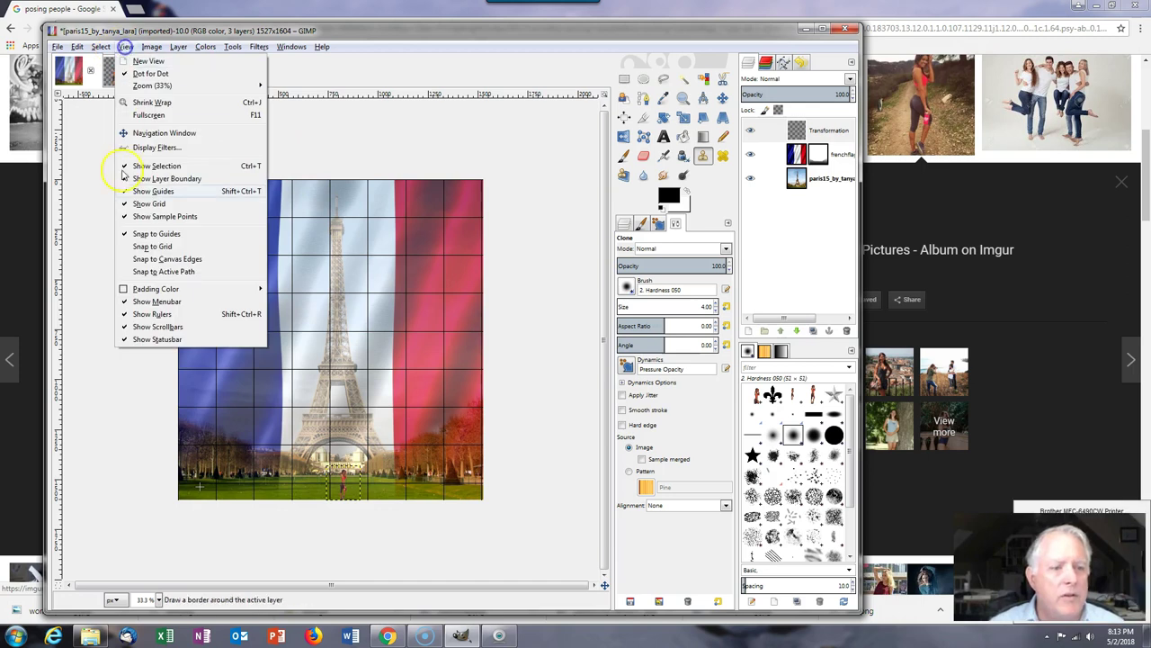
left_click(127, 247)
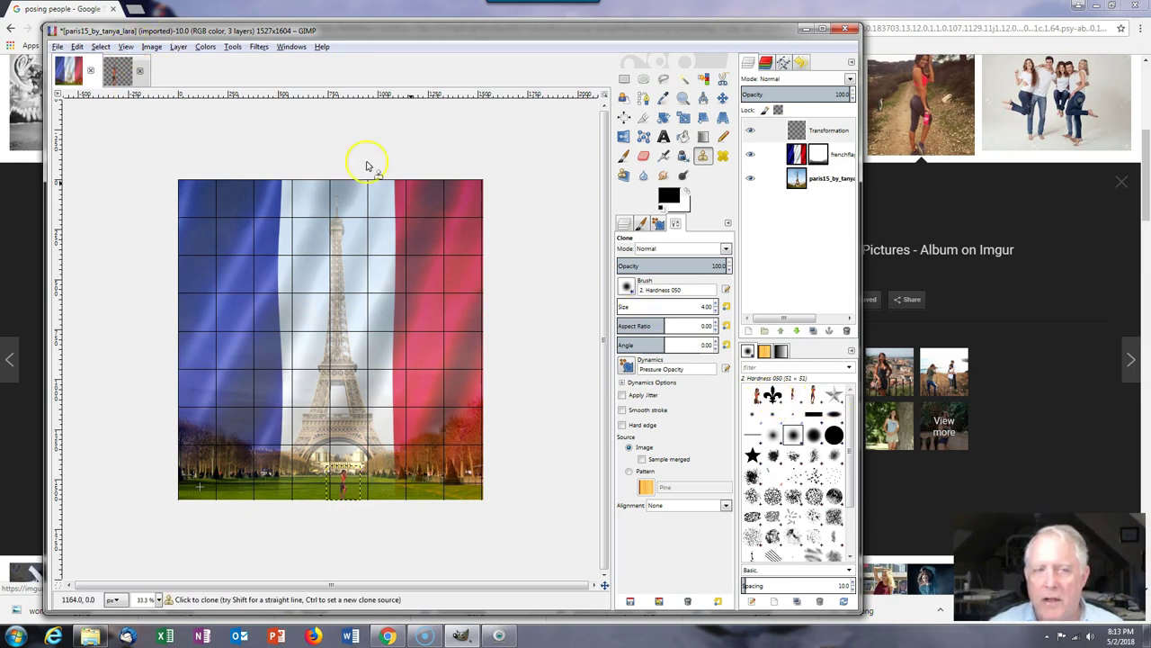
Step: Delete the existing custom star and fleur brushes from the brush collection
right_click(837, 397)
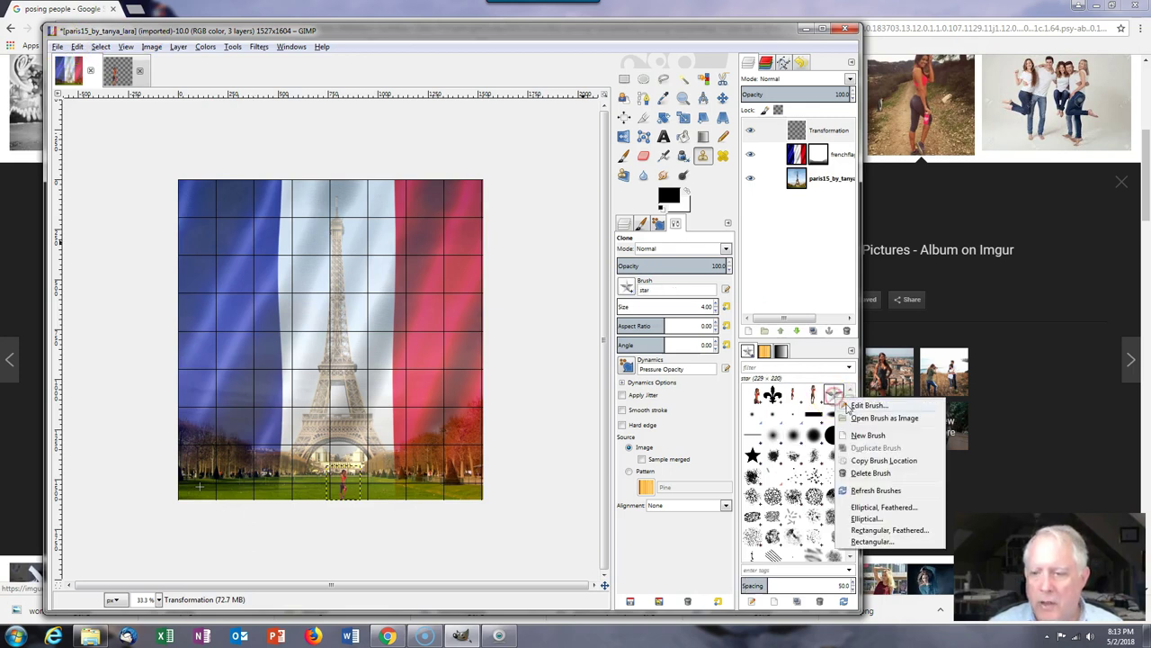
left_click(865, 472)
left_click(470, 369)
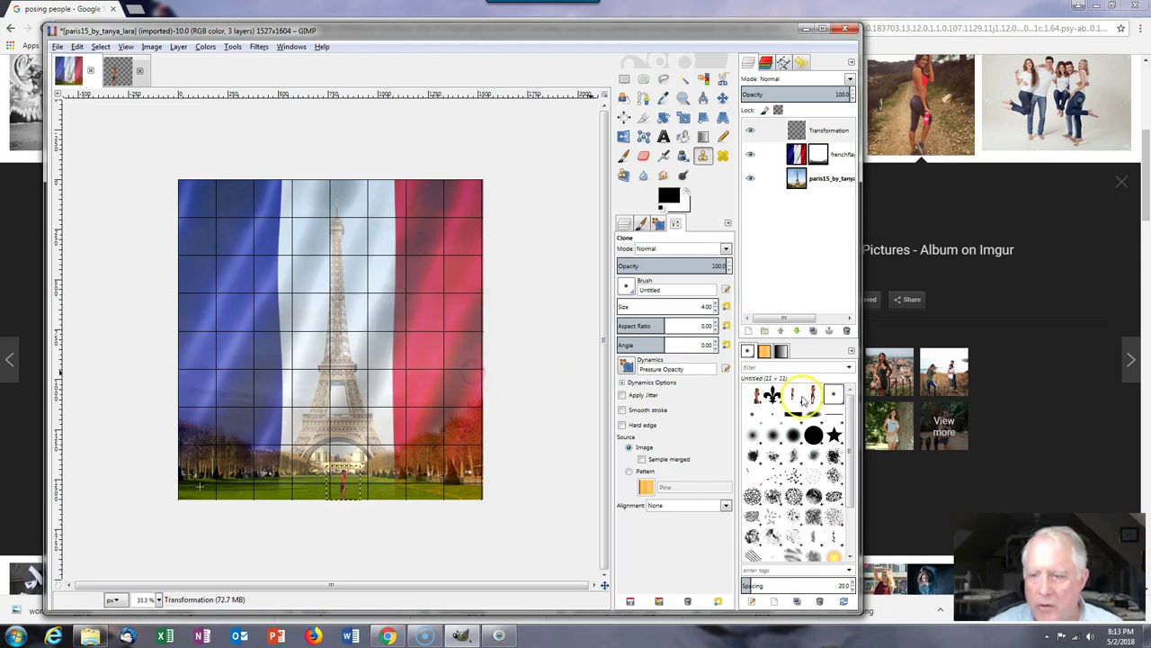
right_click(773, 396)
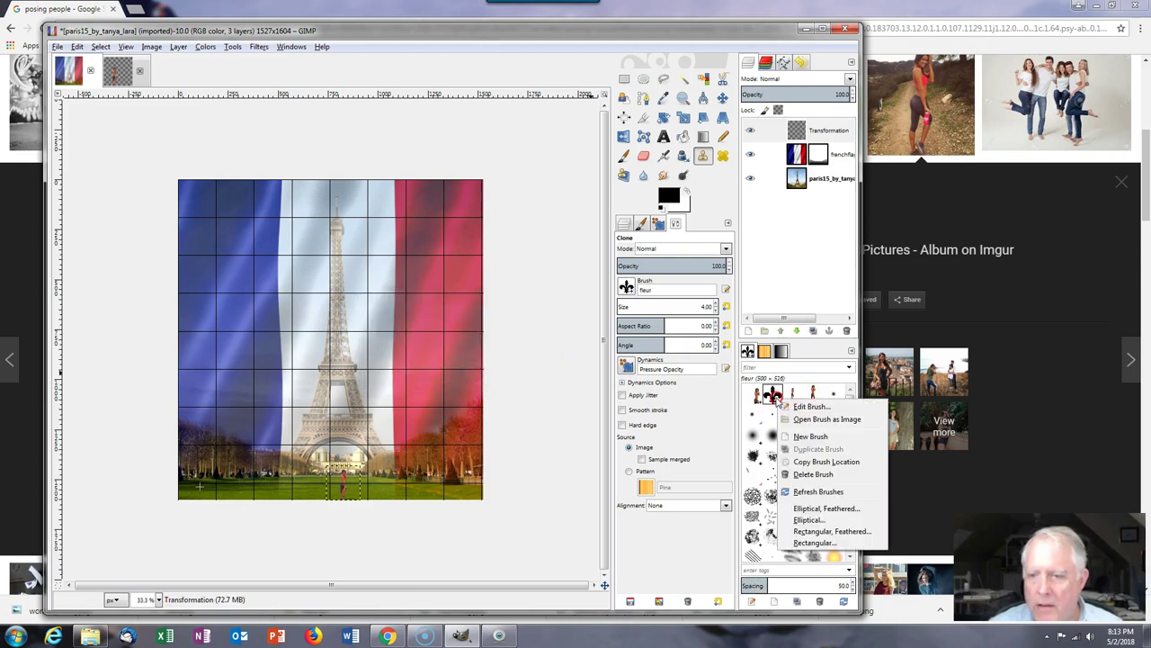
left_click(812, 474)
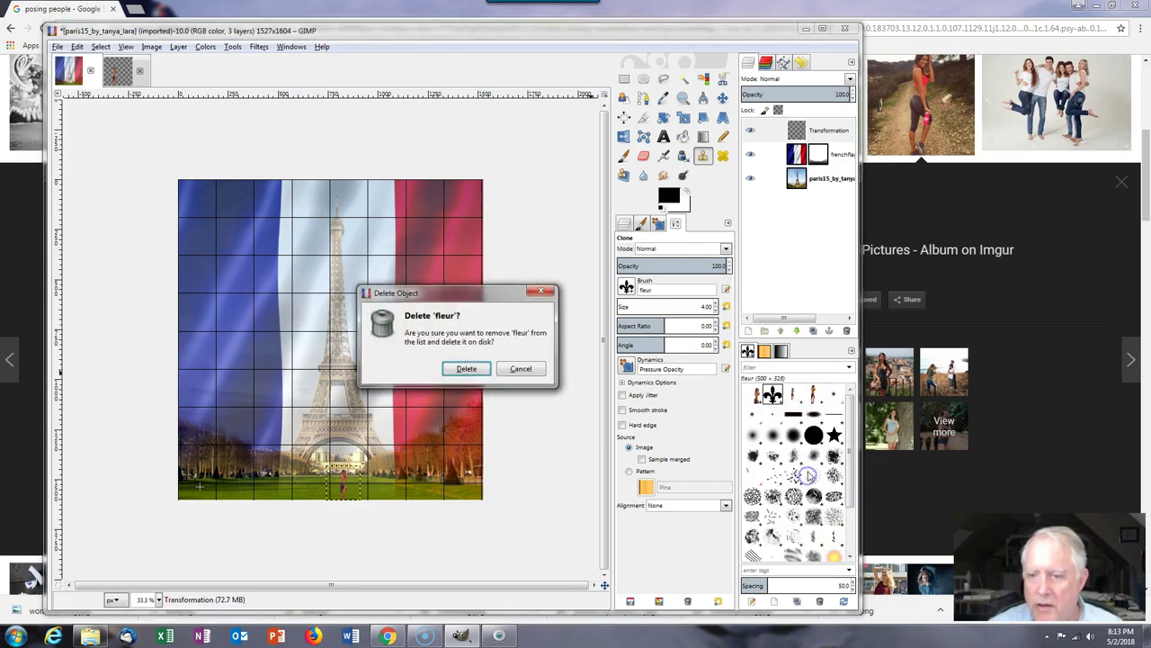
left_click(459, 368)
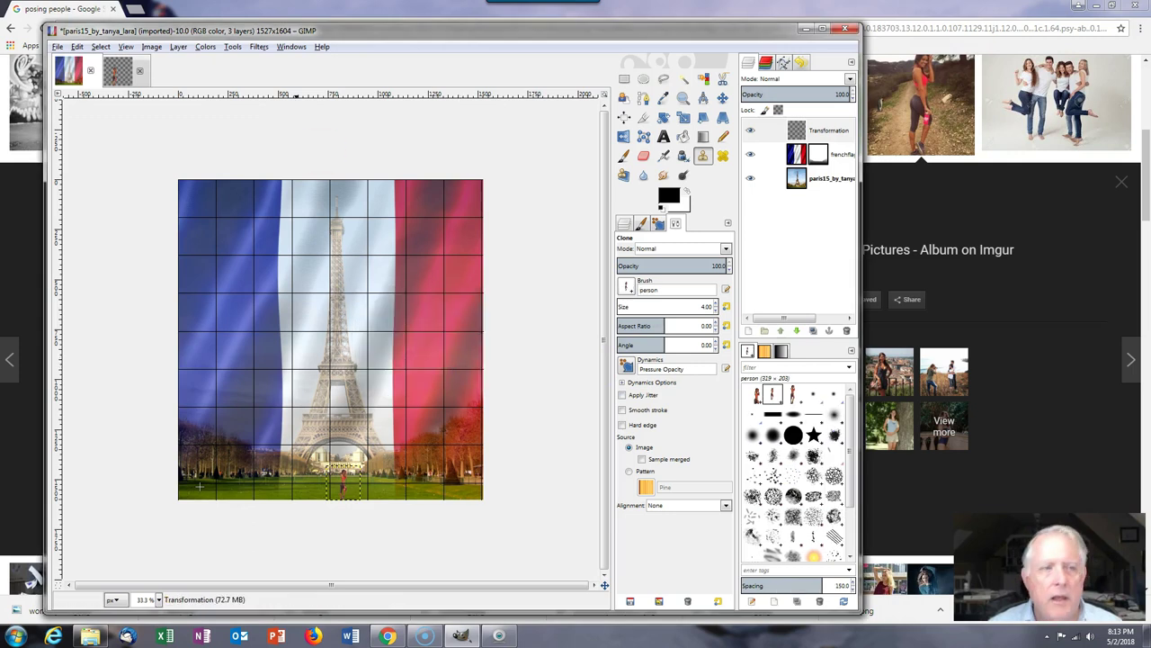
Step: Open fleur.gif from the GimpProject folder as a separate image
left_click(57, 47)
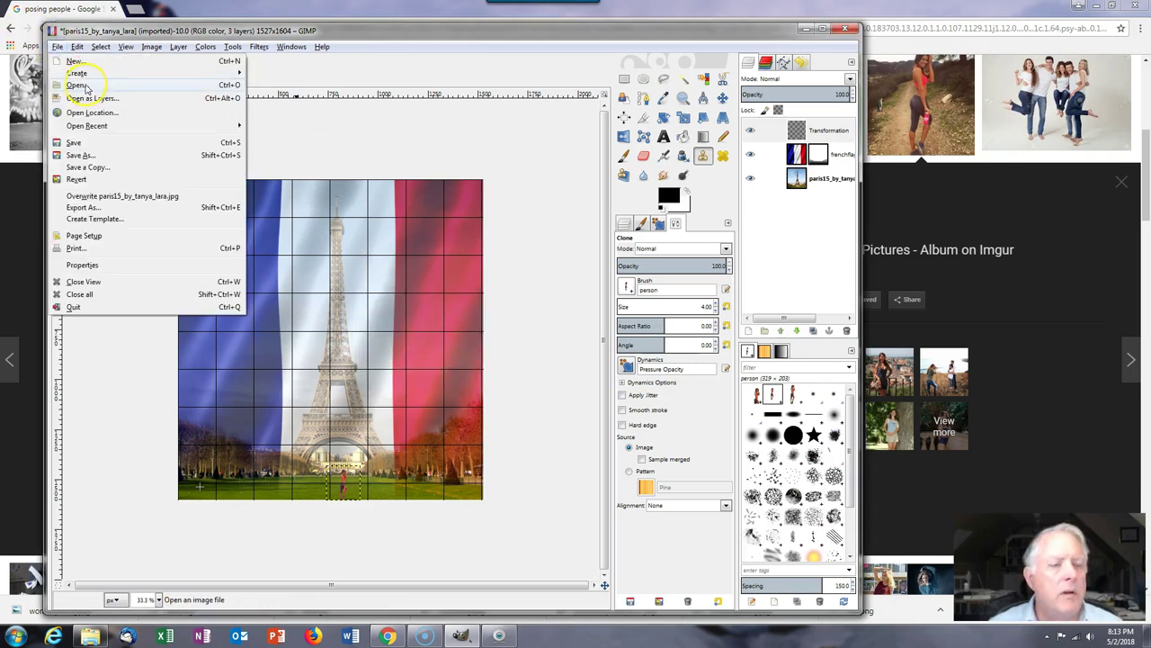
left_click(79, 86)
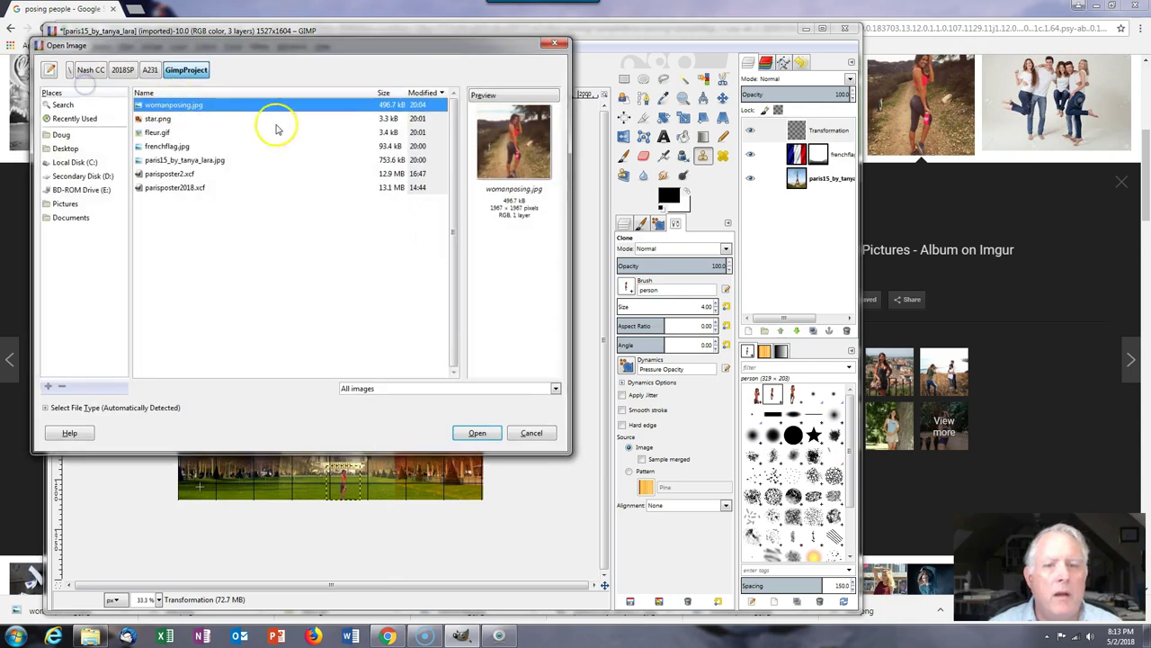
left_click(157, 132)
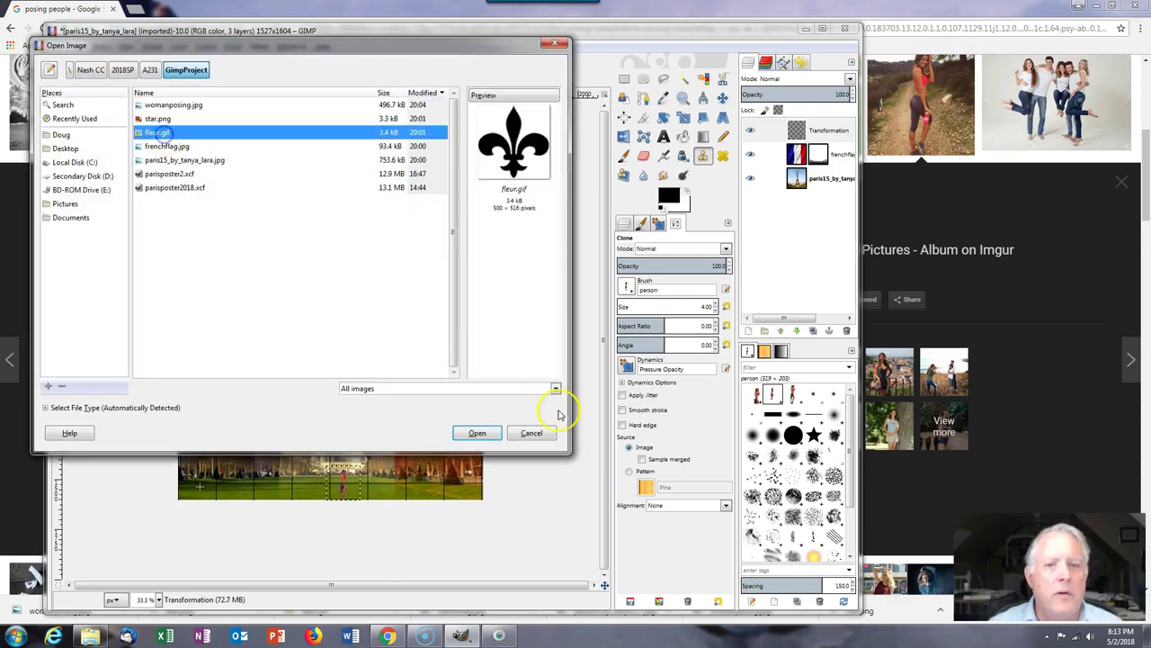
left_click(477, 432)
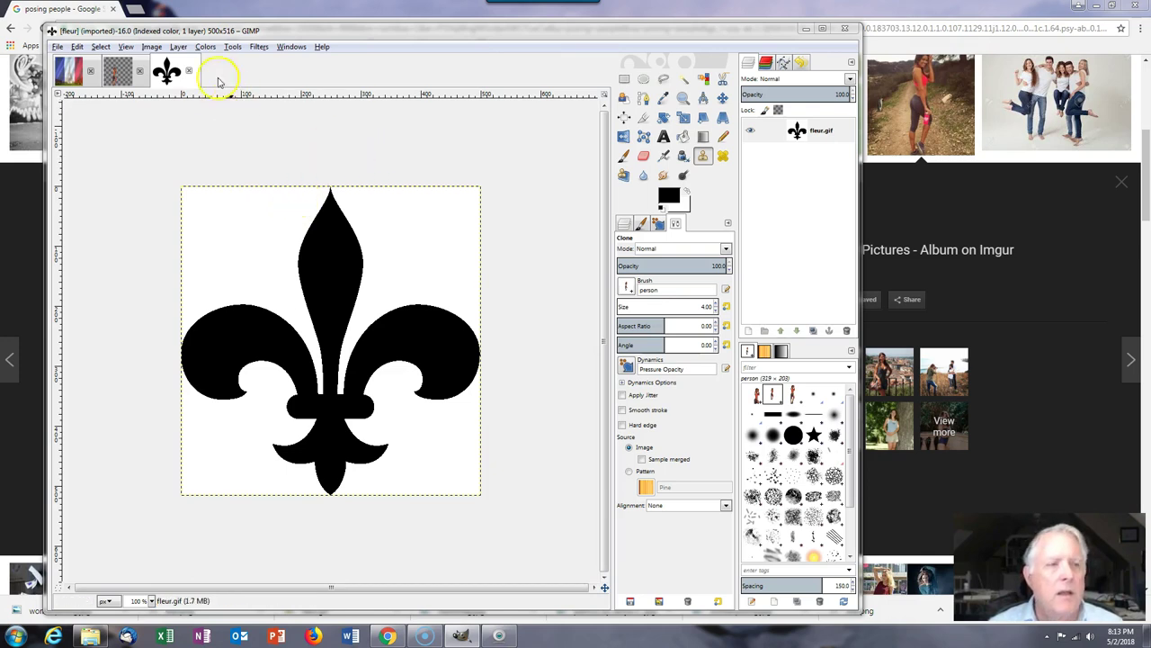
Step: Try to make a new brush from the clipboard contents, with the brush name Fleur and file name fleur
left_click(77, 46)
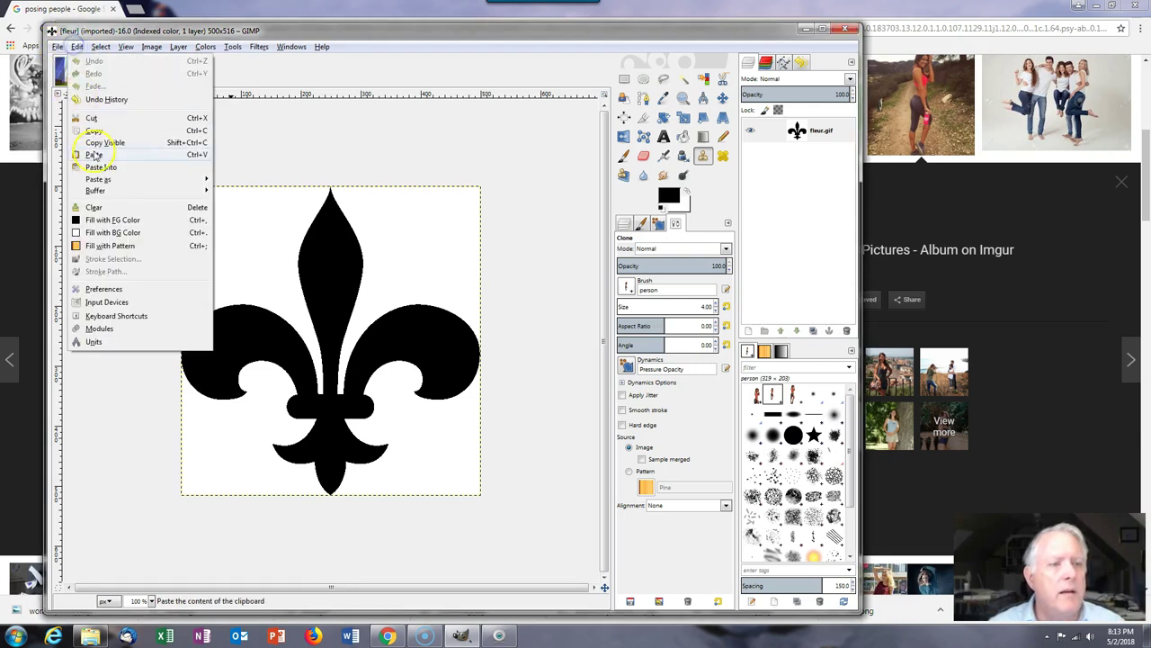
left_click(103, 179)
left_click(247, 203)
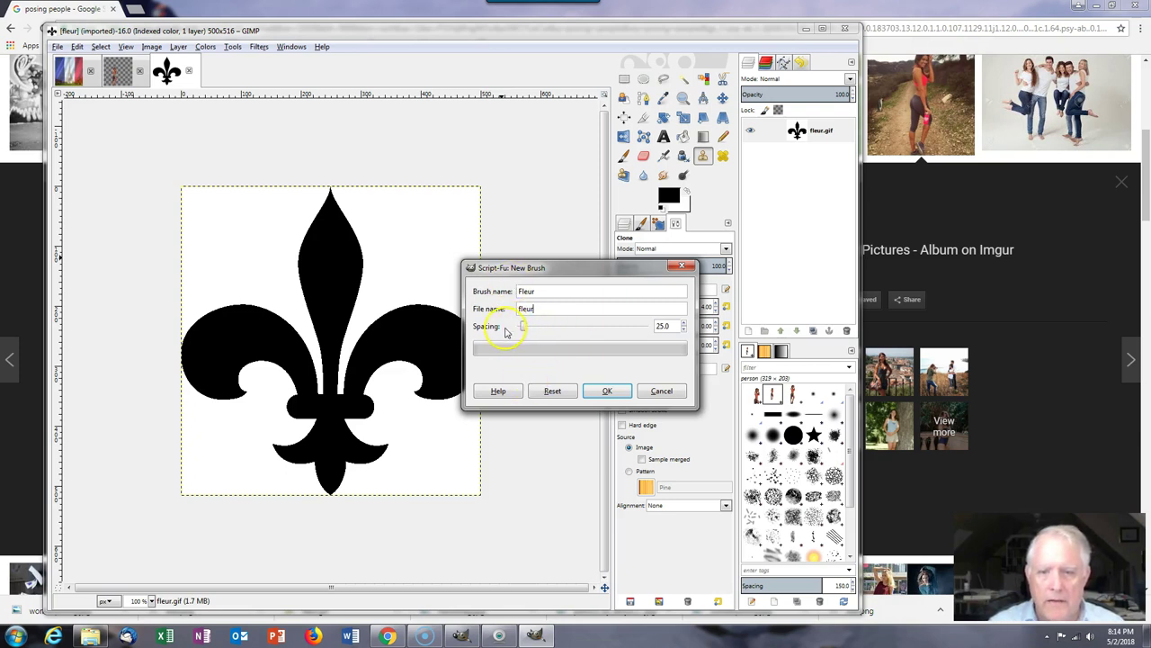
left_click(608, 393)
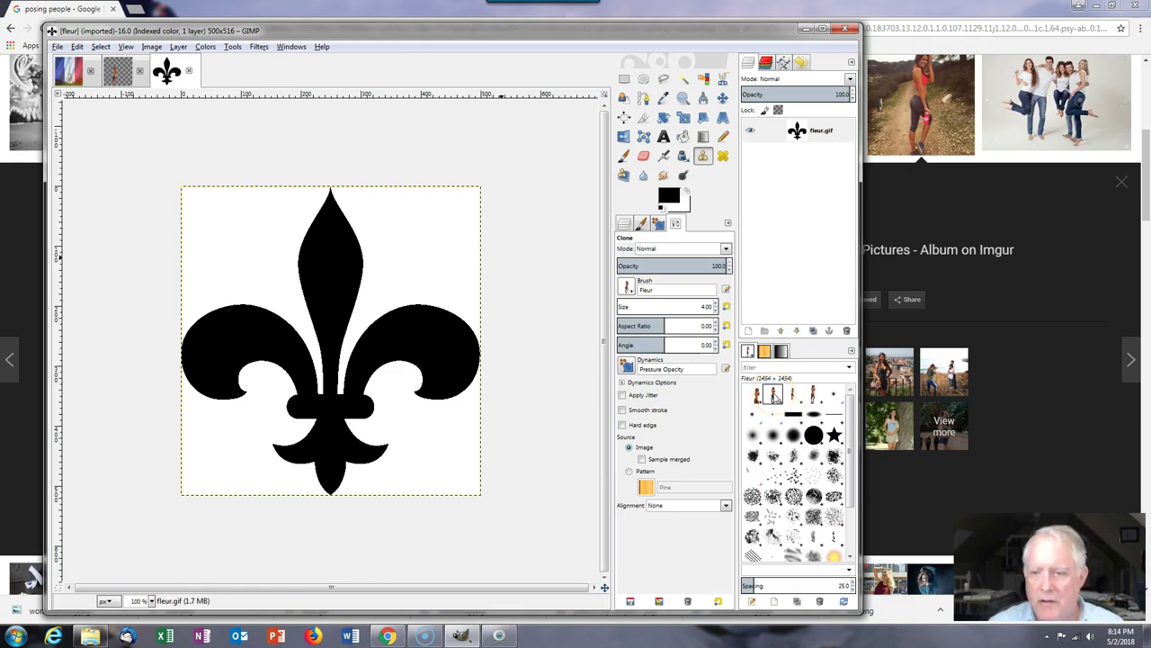
Step: Delete the Fleur brush that shows the woman instead of the fleur-de-lis
right_click(773, 394)
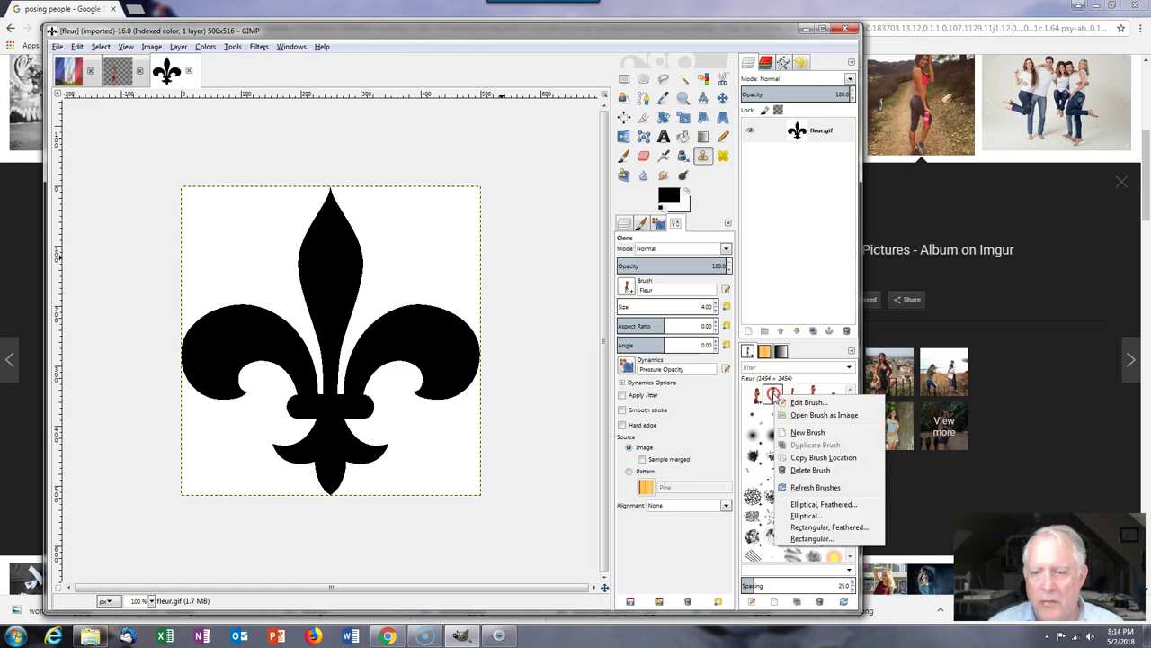
left_click(809, 469)
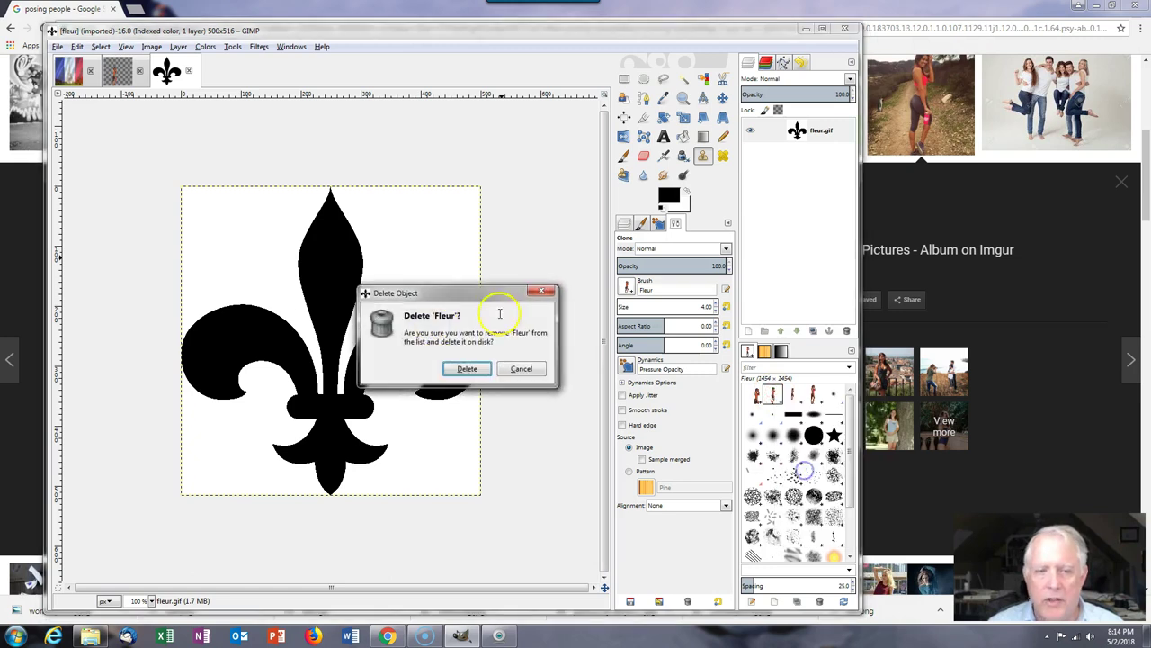
left_click(463, 369)
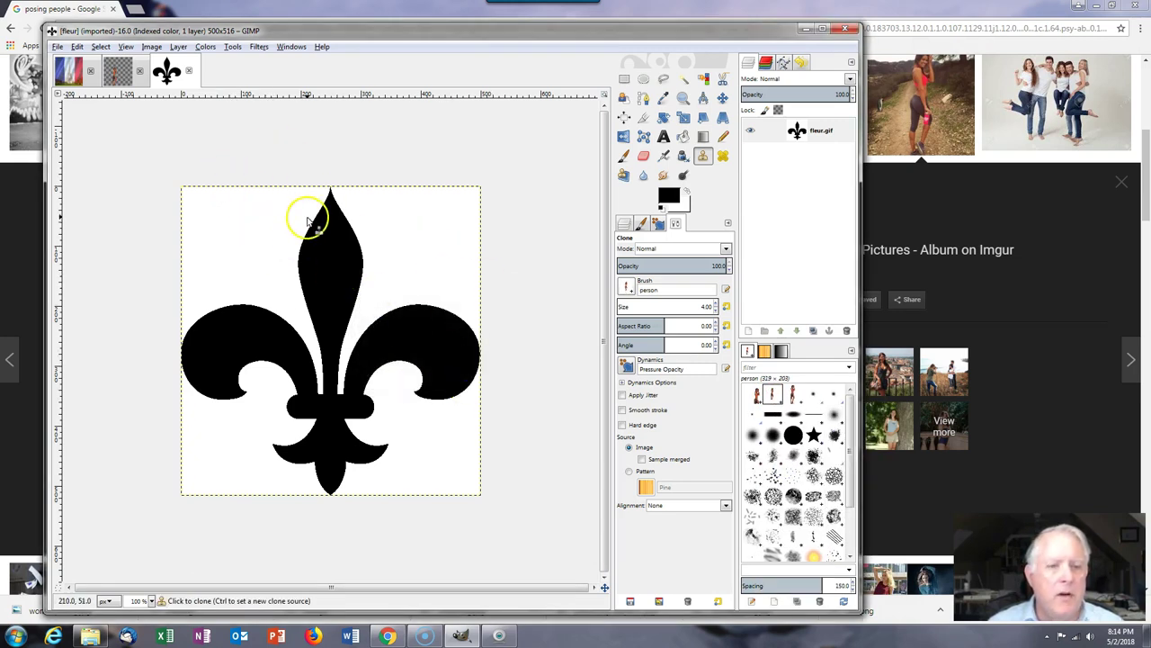
Step: Select the entire fleur-de-lis image and copy it to the clipboard
left_click(810, 133)
left_click(339, 267)
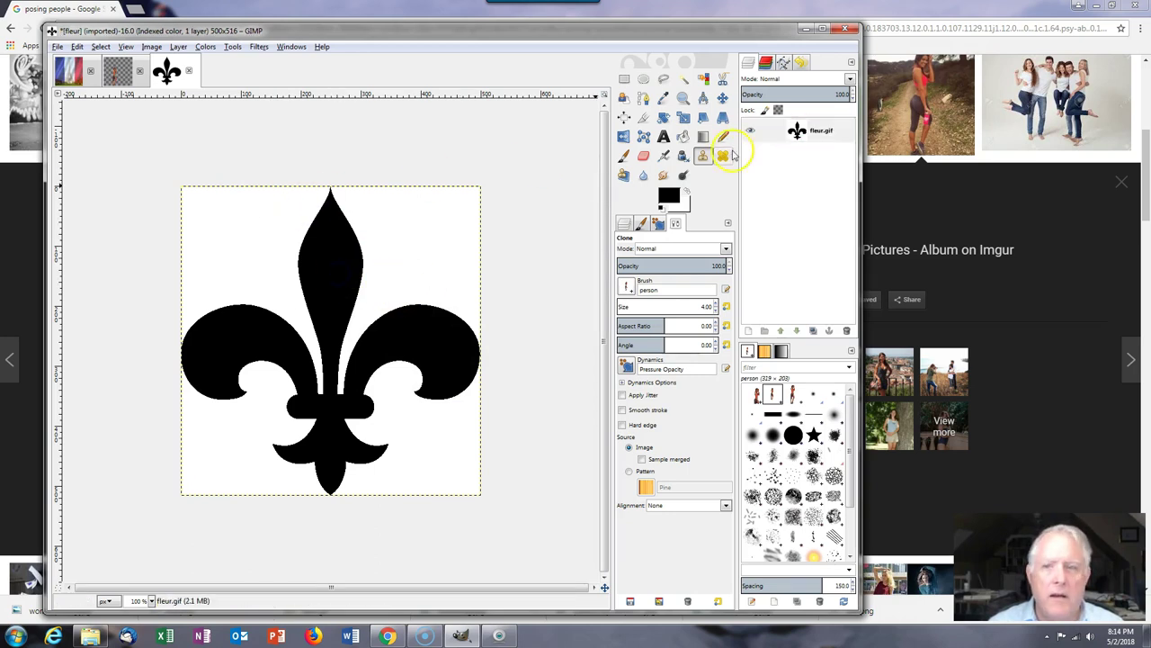
left_click(624, 79)
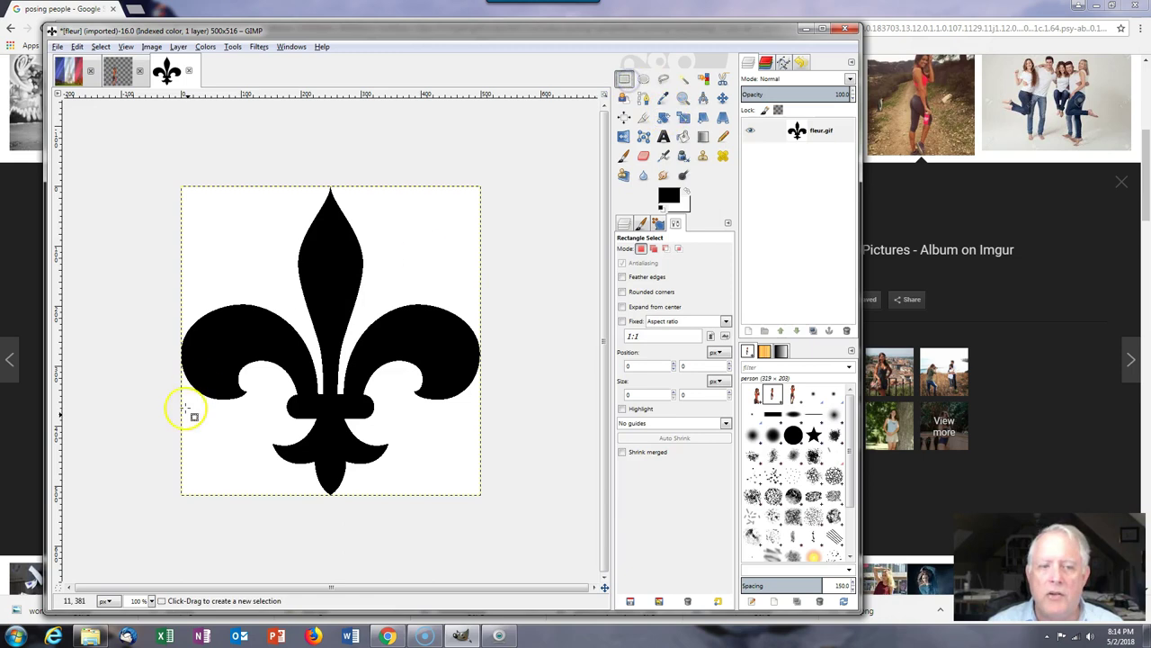
left_click(321, 304)
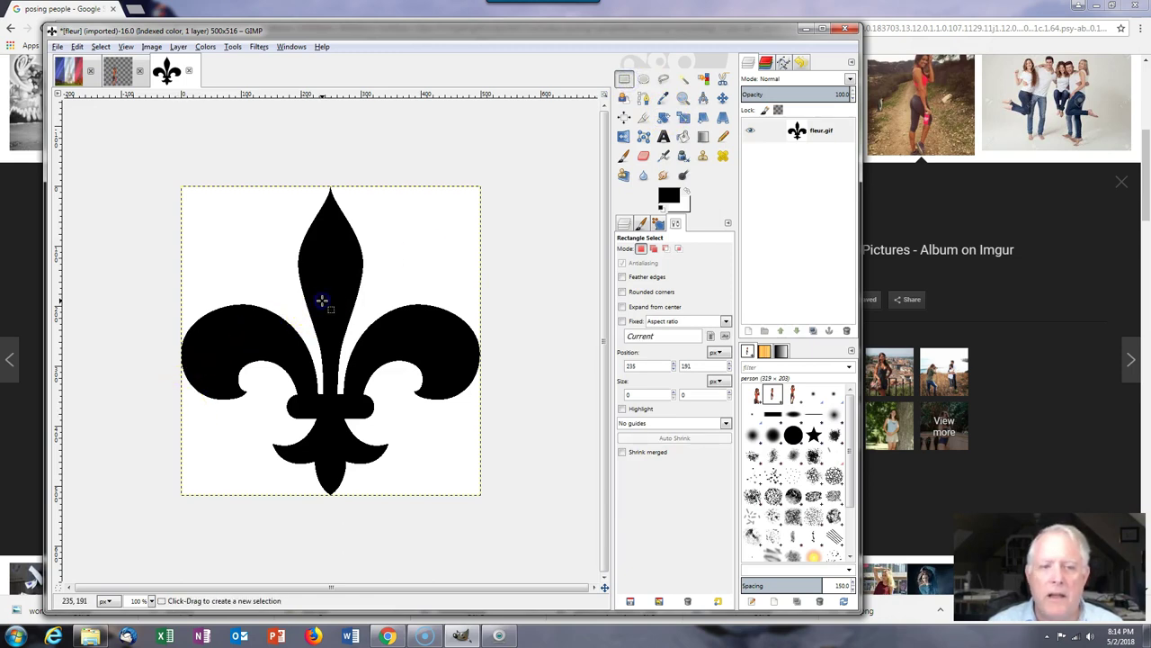
key("ctrl+a")
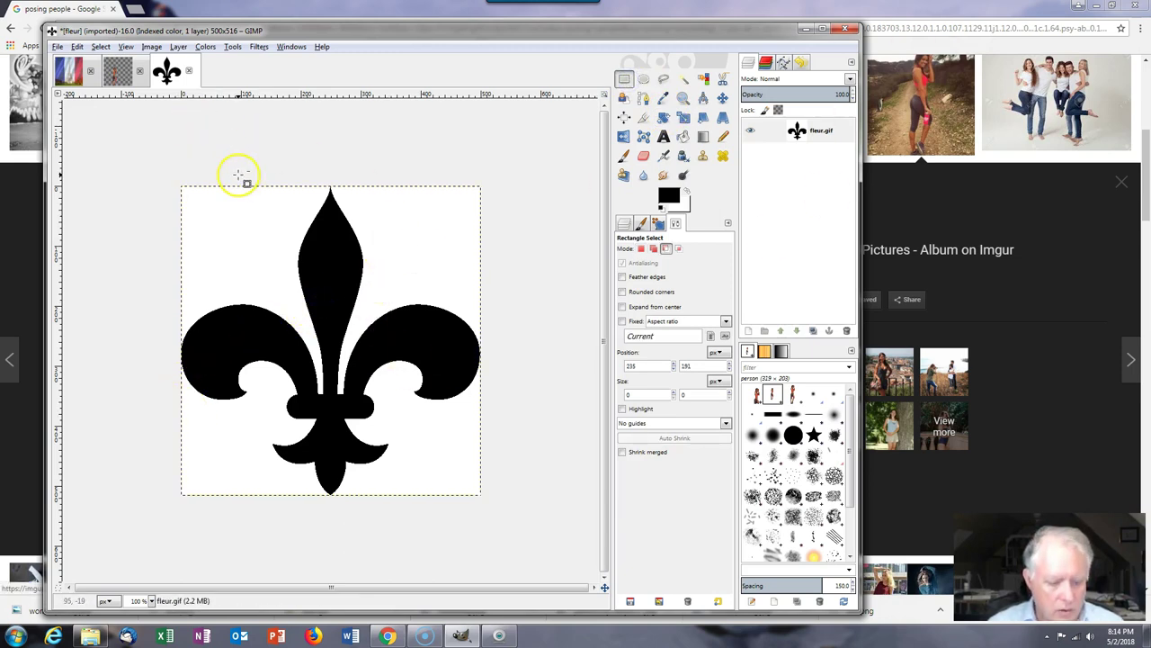
key("ctrl+c")
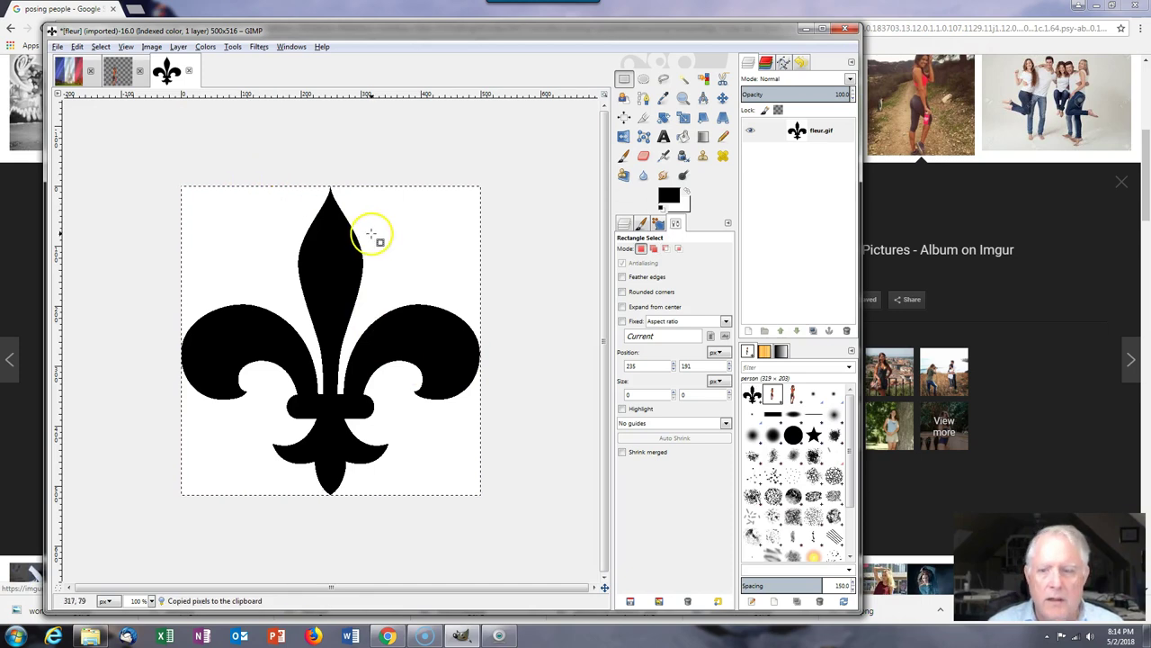
Step: Create a new brush from the copied fleur-de-lis with brush name Fleur, file name fleur and spacing 25, and make it the active brush
left_click(78, 47)
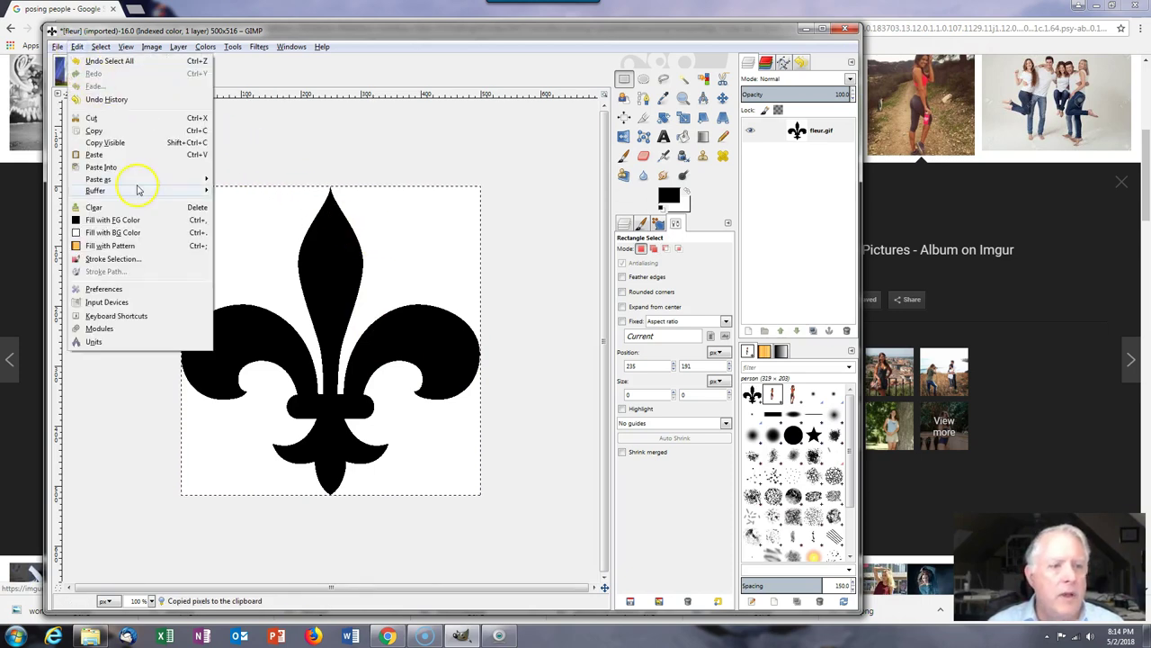
mouse_move(141, 179)
left_click(245, 202)
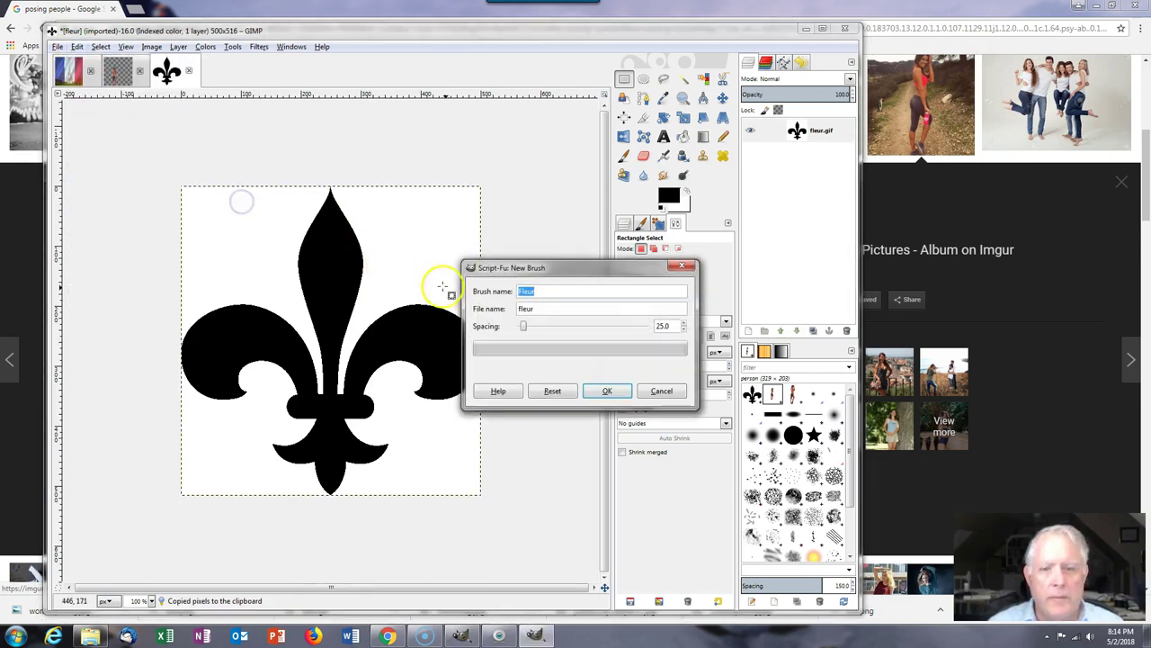
left_click(606, 391)
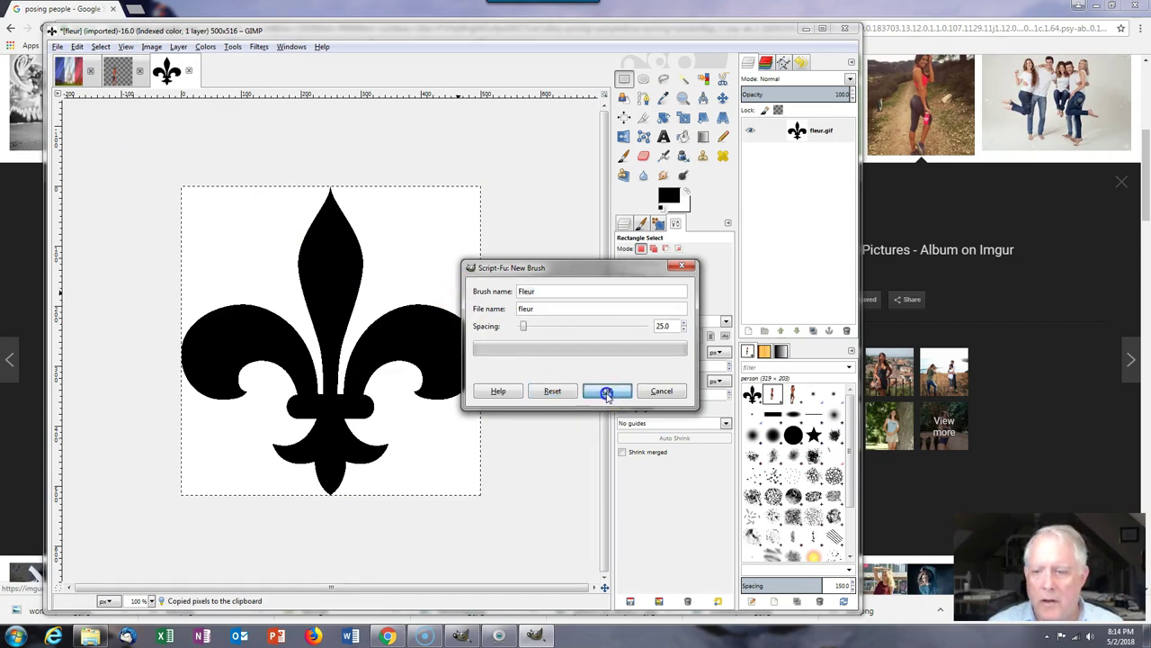
left_click(772, 396)
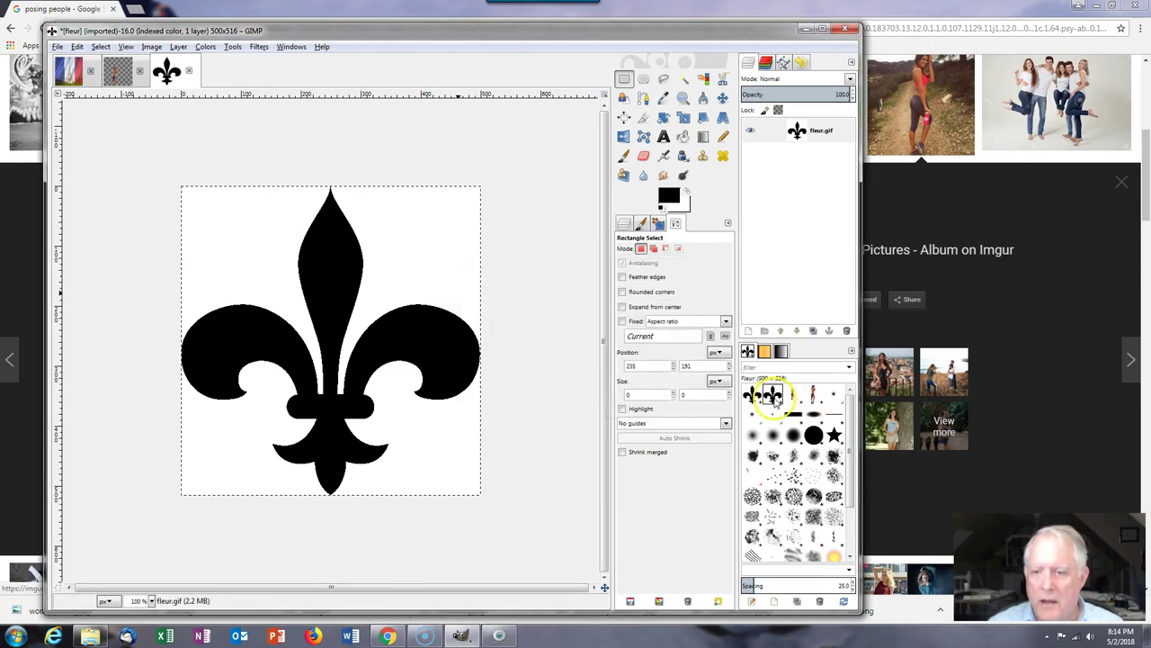
Step: Return to the Paris poster image and make the French flag layer's mask active for editing
left_click(69, 70)
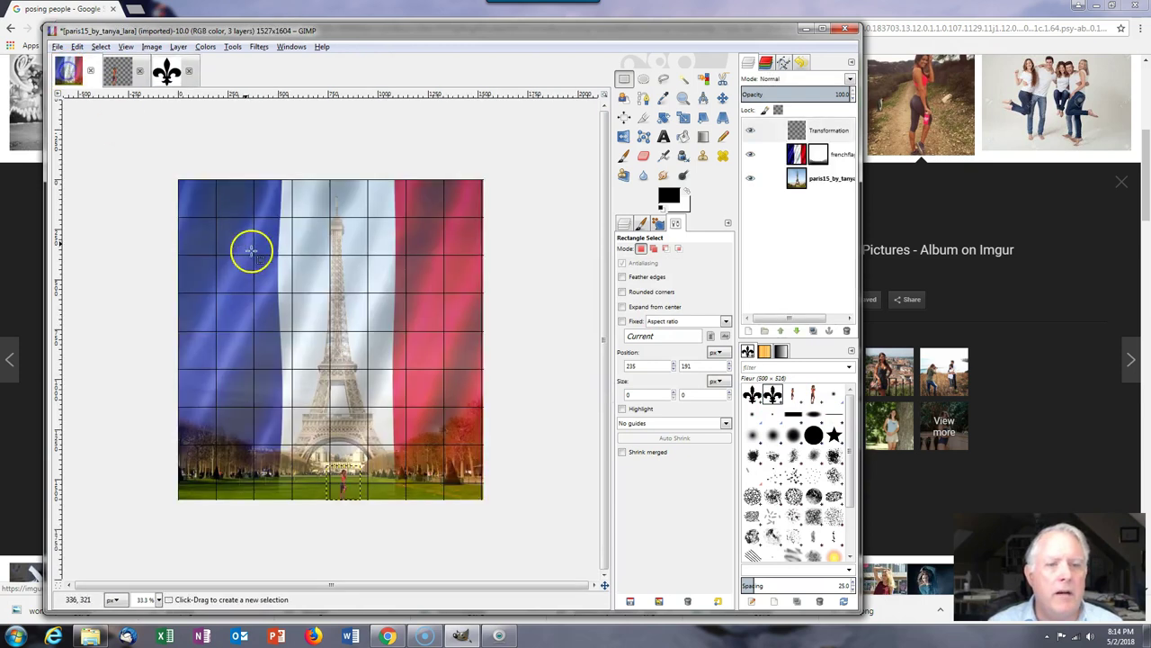
left_click(818, 157)
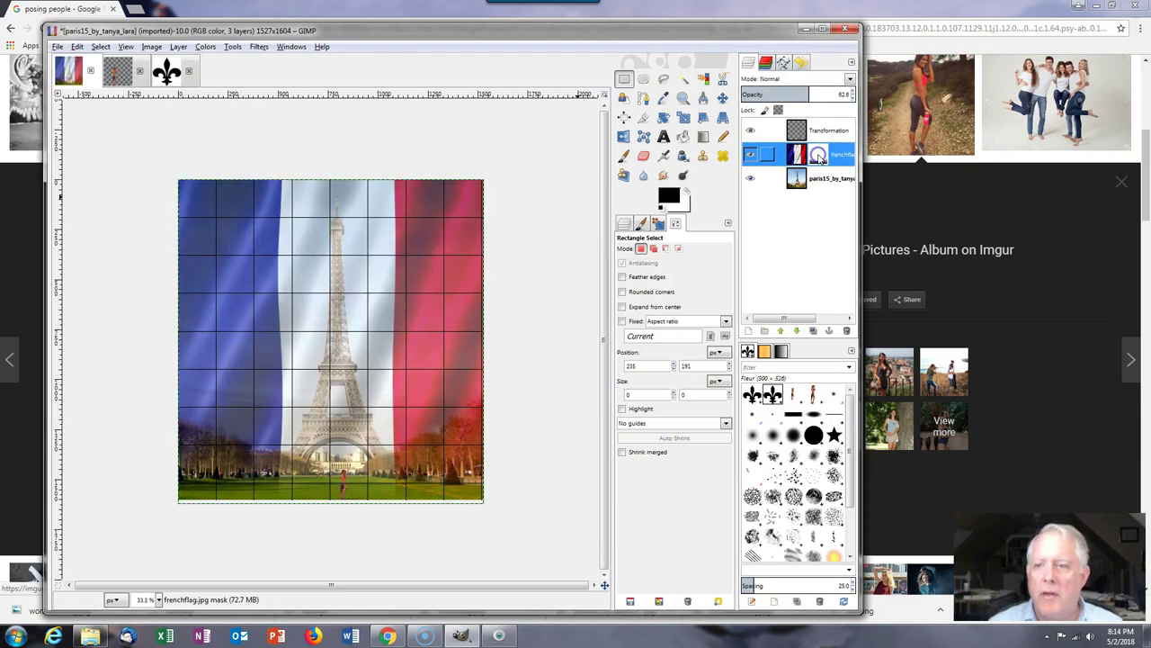
left_click(823, 159)
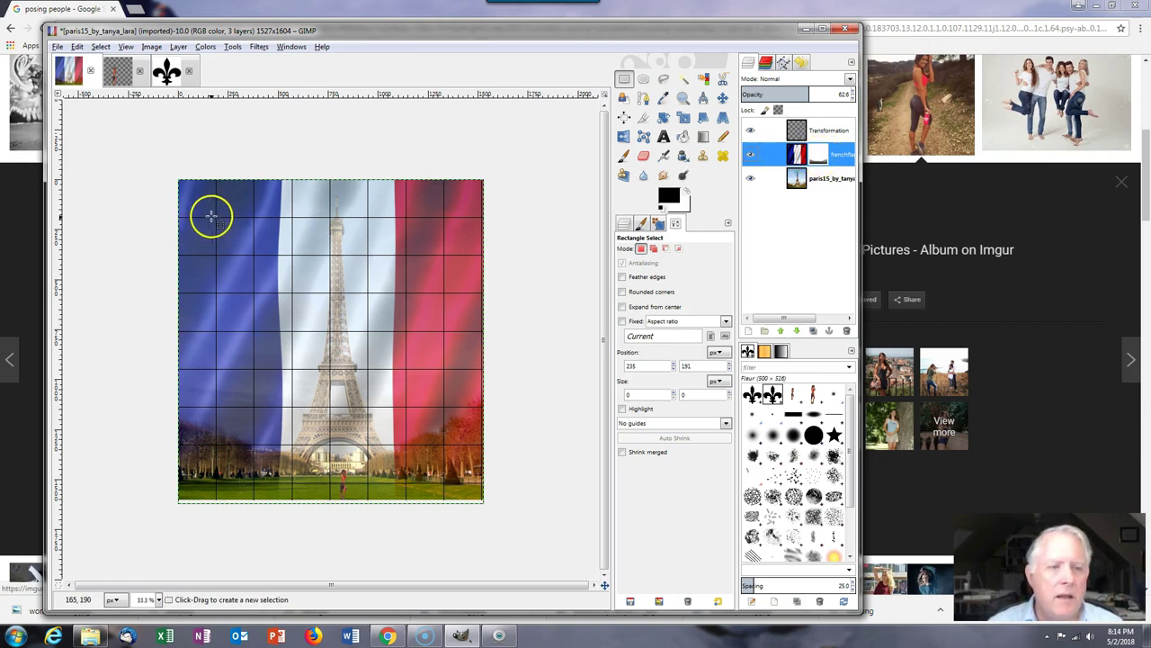
key("plus")
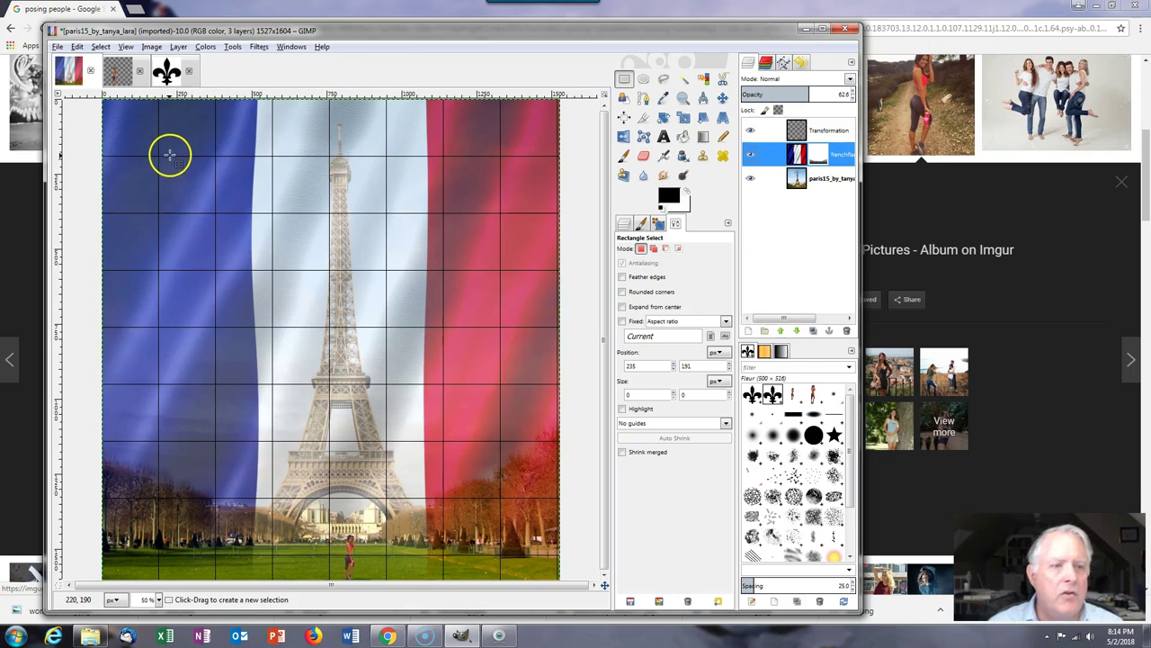
Step: Set up the Paintbrush with the Fleur brush at size 150
left_click(623, 156)
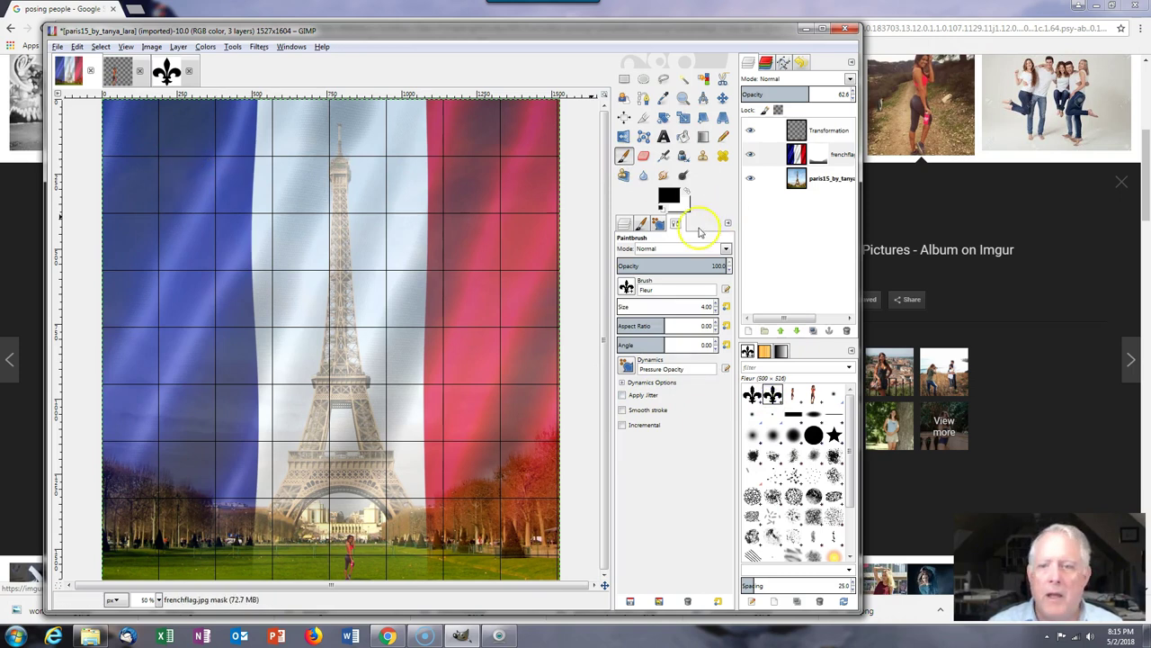
mouse_move(701, 308)
left_mouse_down()
mouse_move(682, 309)
mouse_move(718, 311)
mouse_move(659, 309)
left_mouse_up()
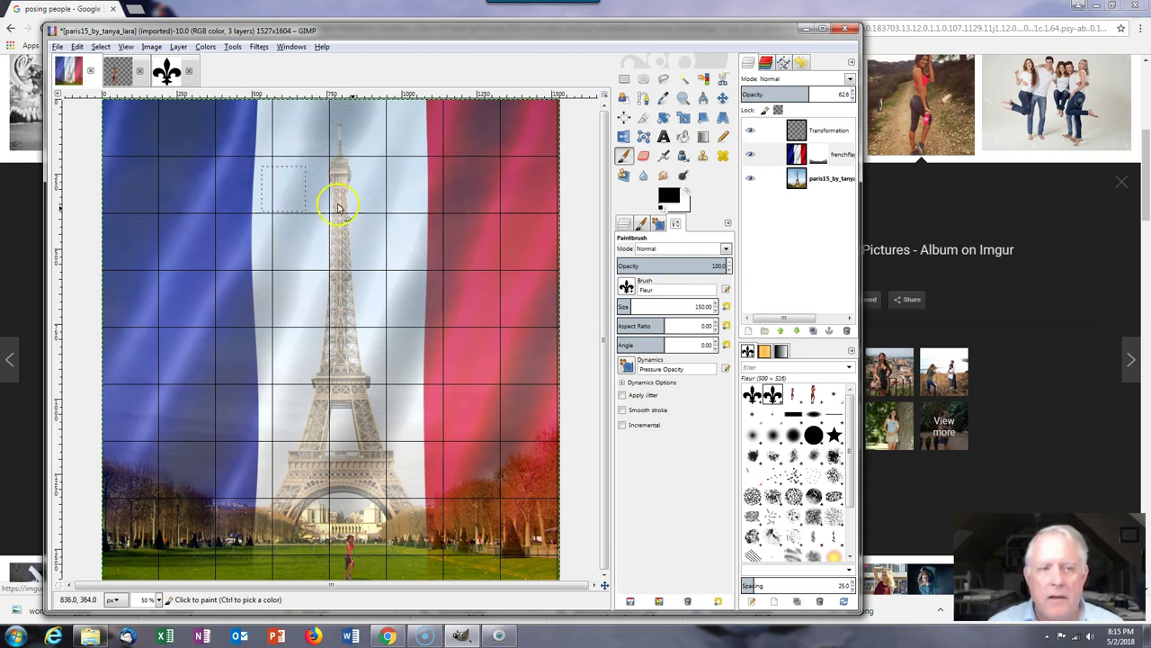
left_click(776, 402)
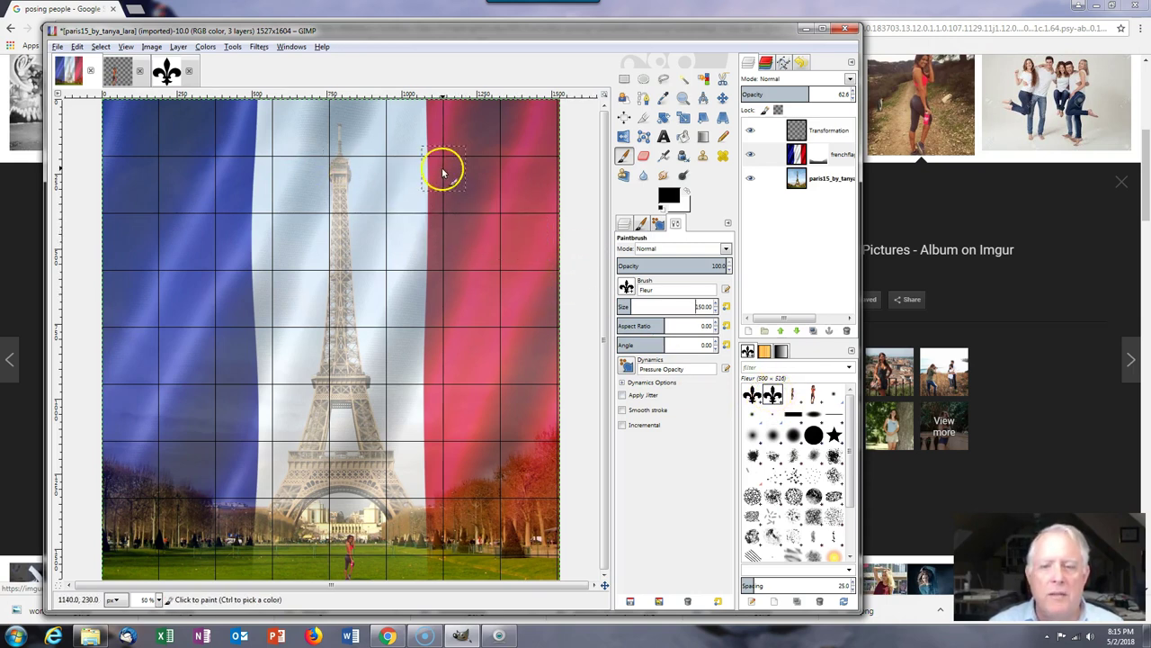
Step: Stamp three rows of four black fleurs-de-lis on the flag mask at grid intersections x 190, 570, 950, 1330 and y 190, 570, 950
left_click(159, 160)
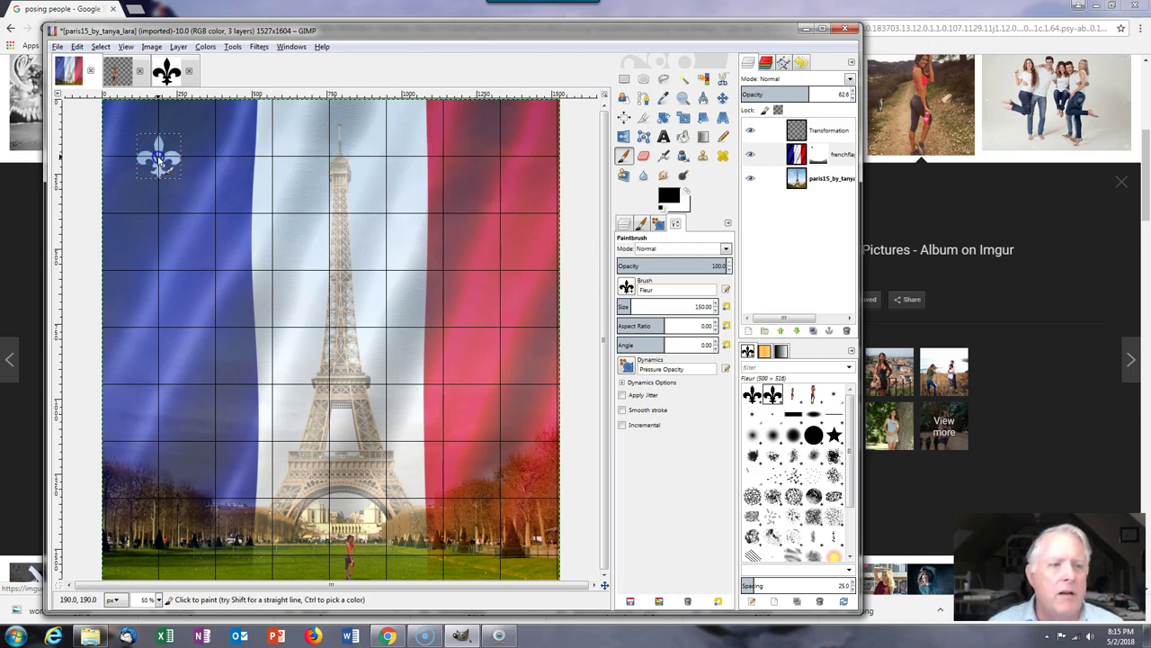
left_click(273, 159)
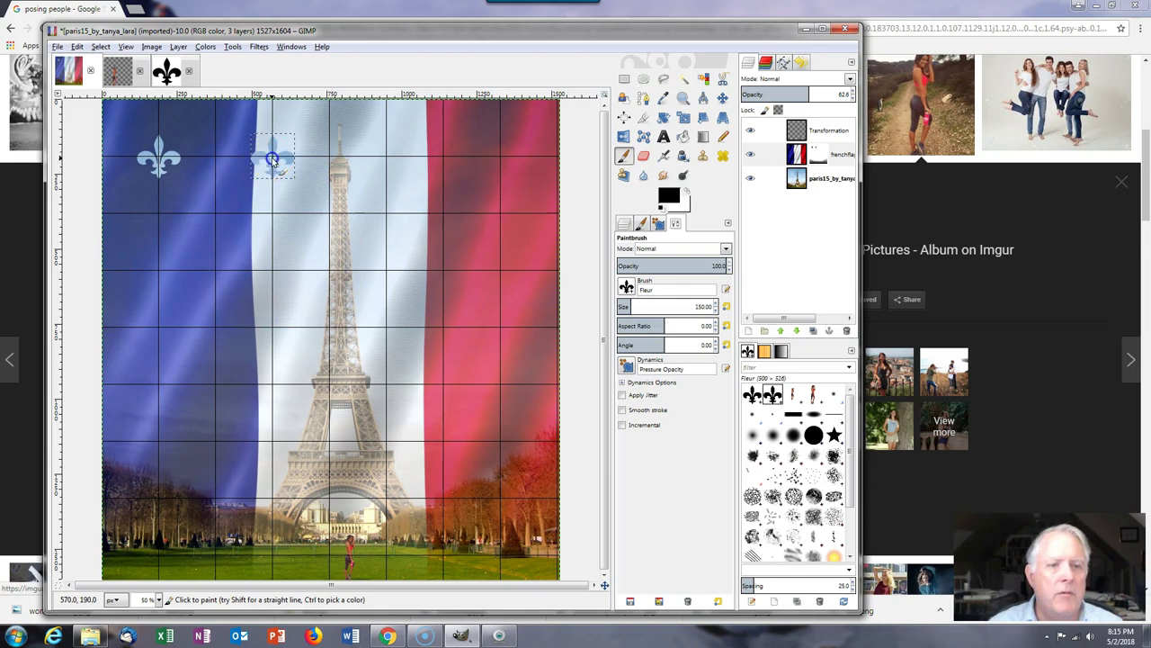
left_click(385, 160)
left_click(501, 160)
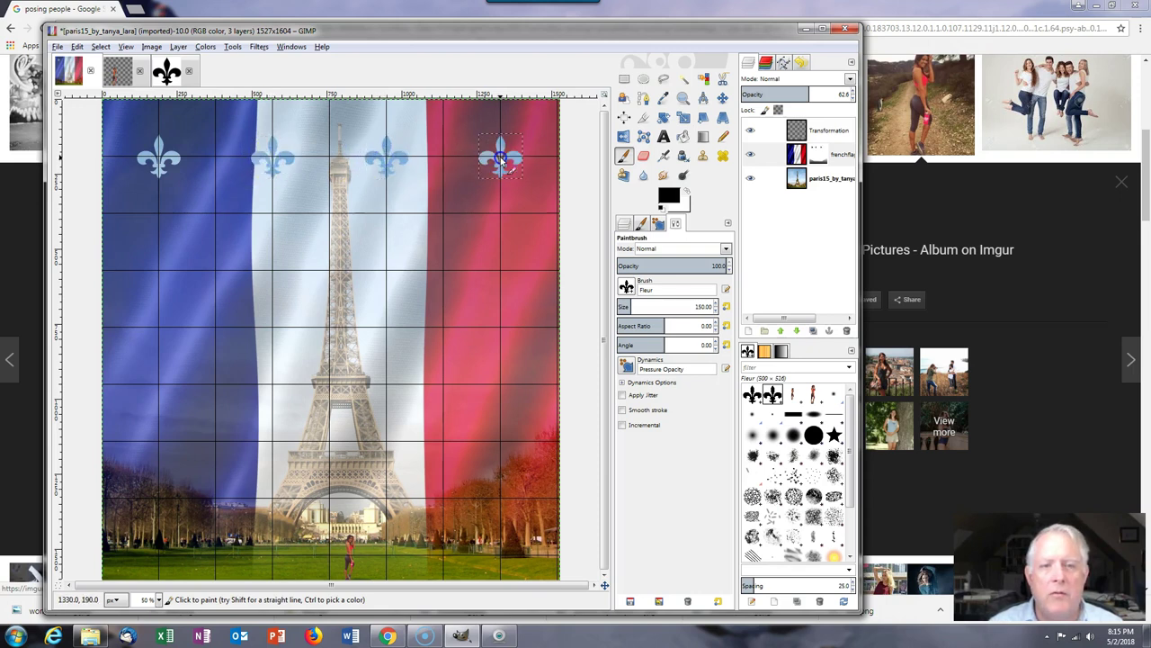
left_click(160, 270)
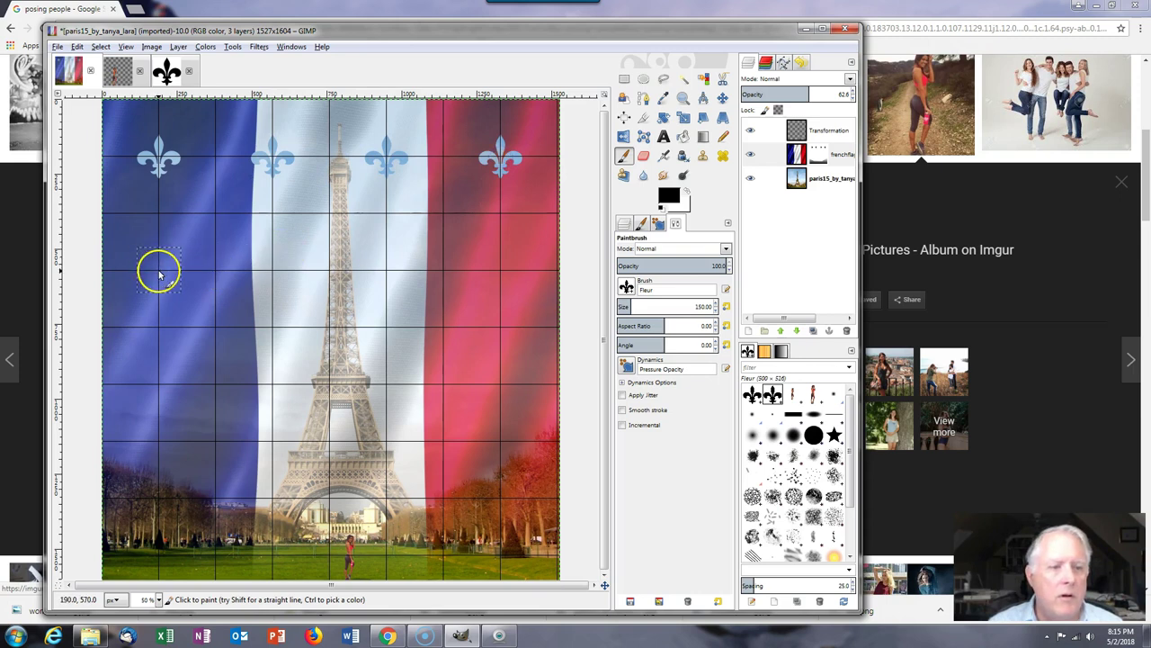
left_click(272, 272)
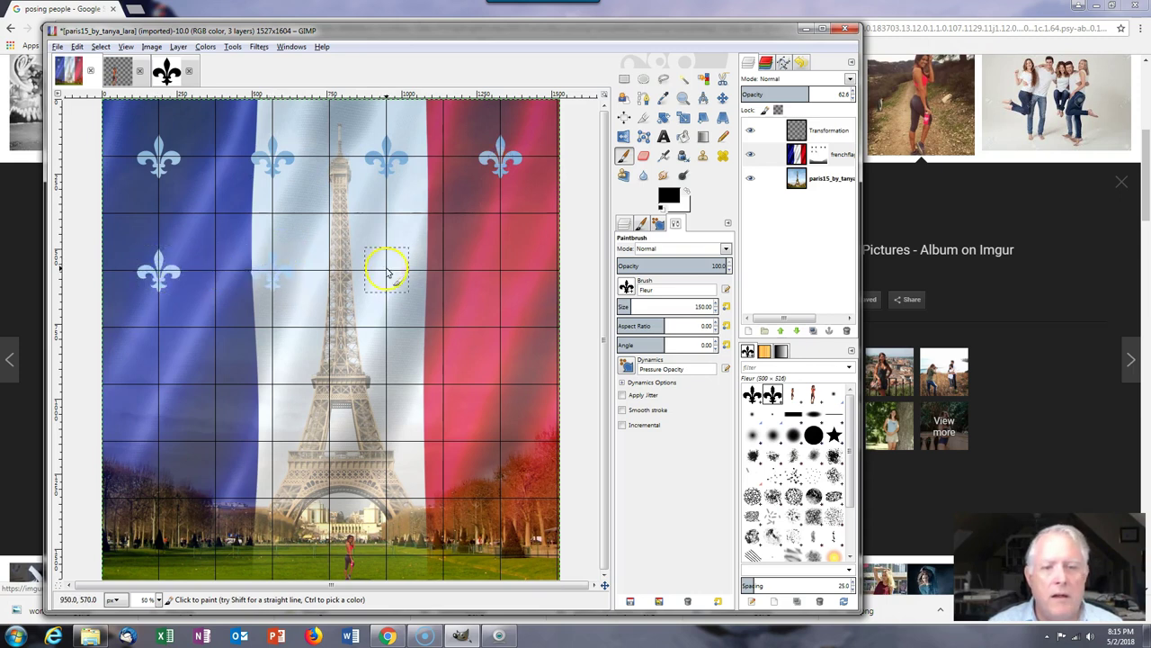
left_click(387, 270)
left_click(500, 272)
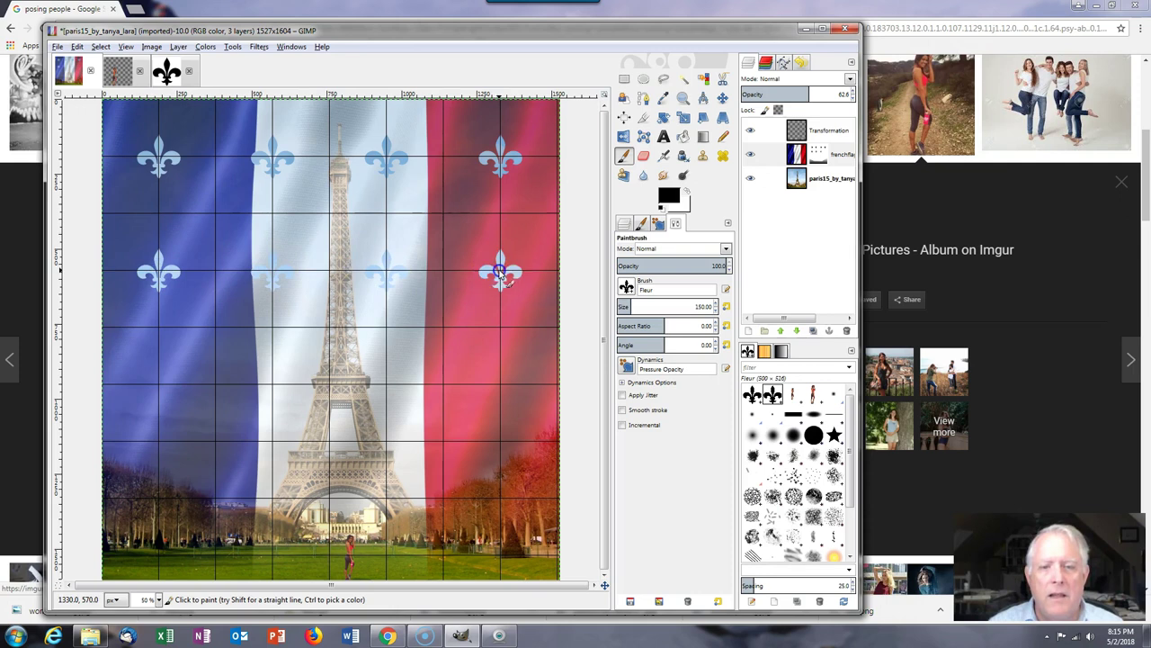
left_click(158, 384)
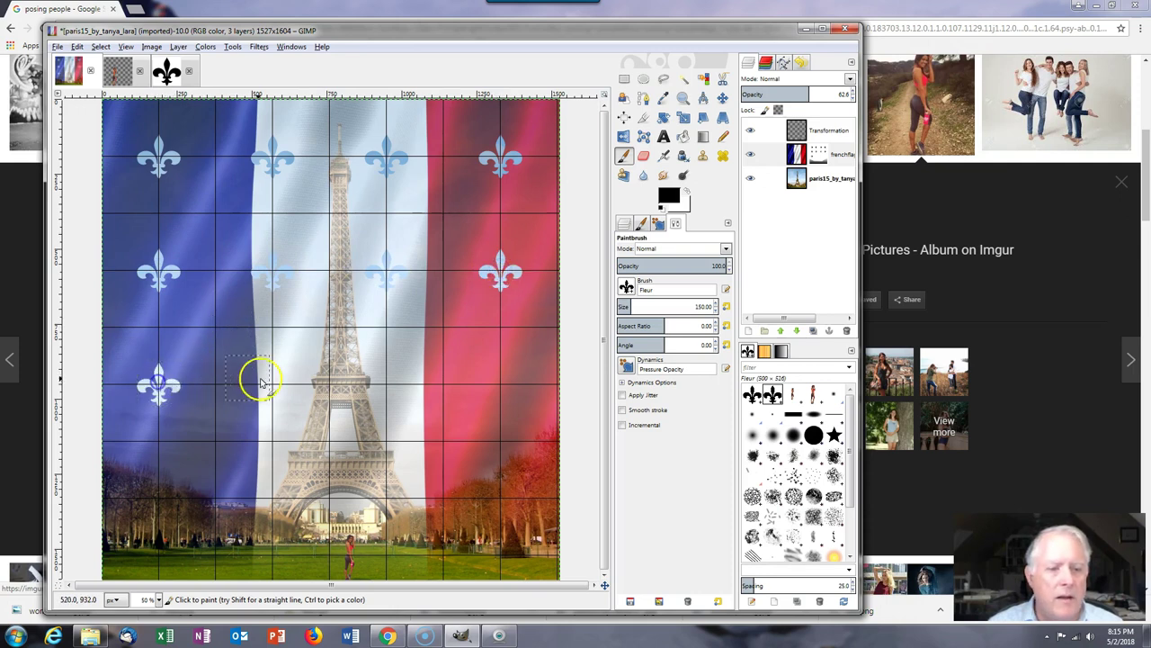
left_click(270, 383)
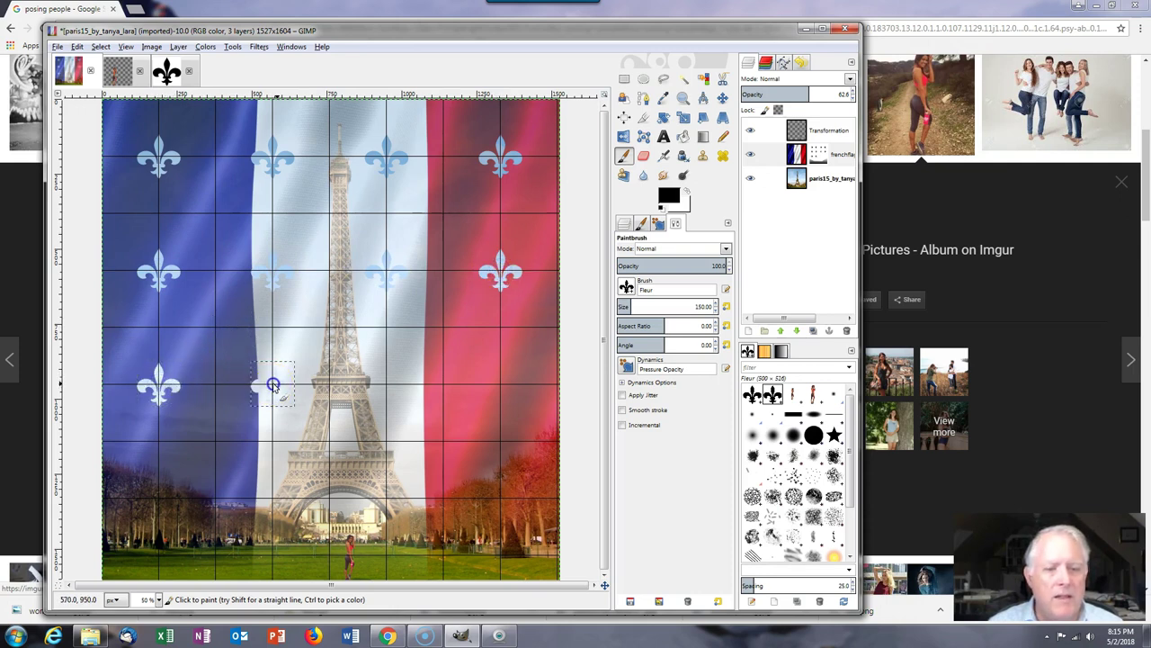
left_click(387, 384)
left_click(501, 385)
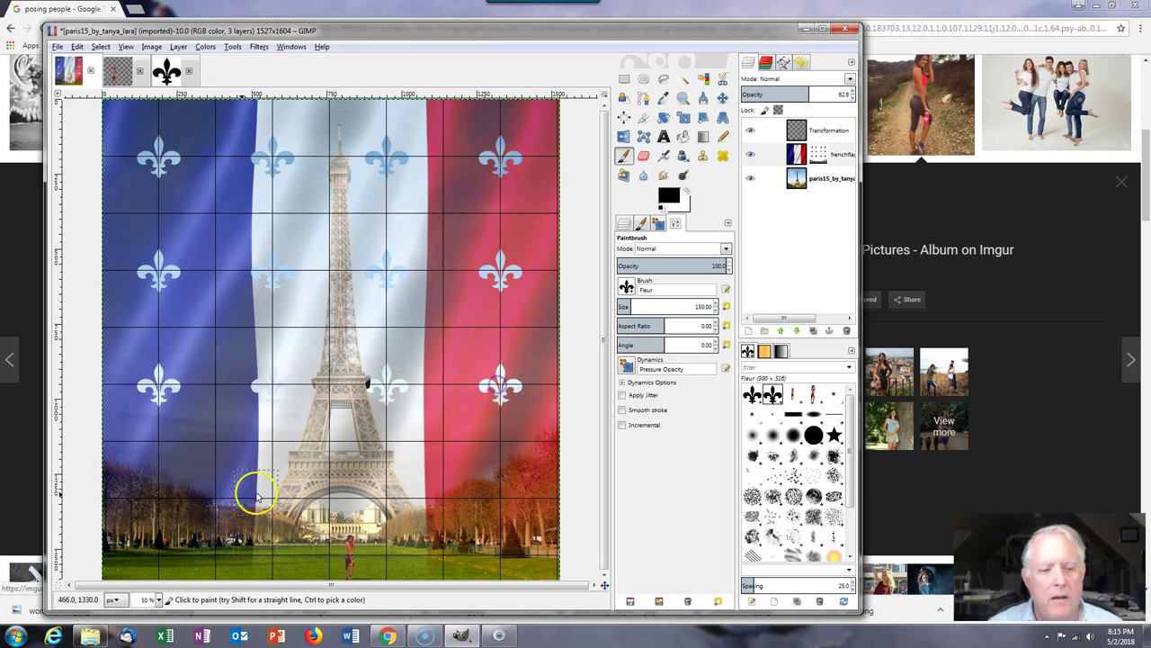
Step: Stamp a fourth row of four fleurs-de-lis on the flag mask at grid intersections x 190, 570, 950, 1330 and y 1330
left_click(159, 497)
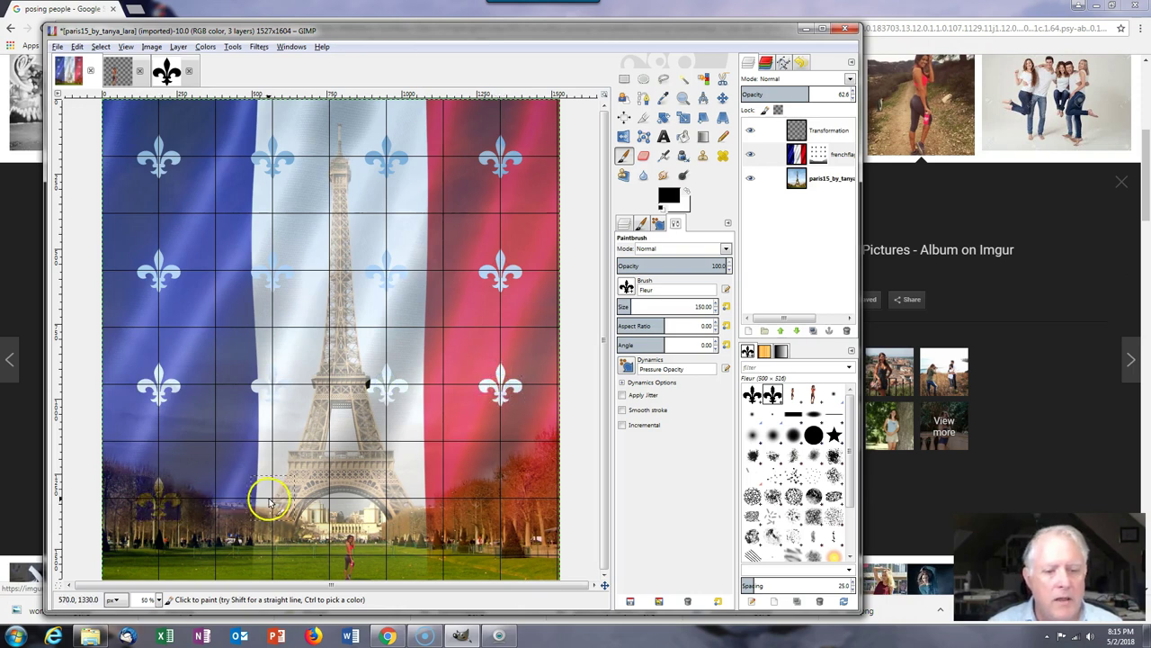
left_click(270, 500)
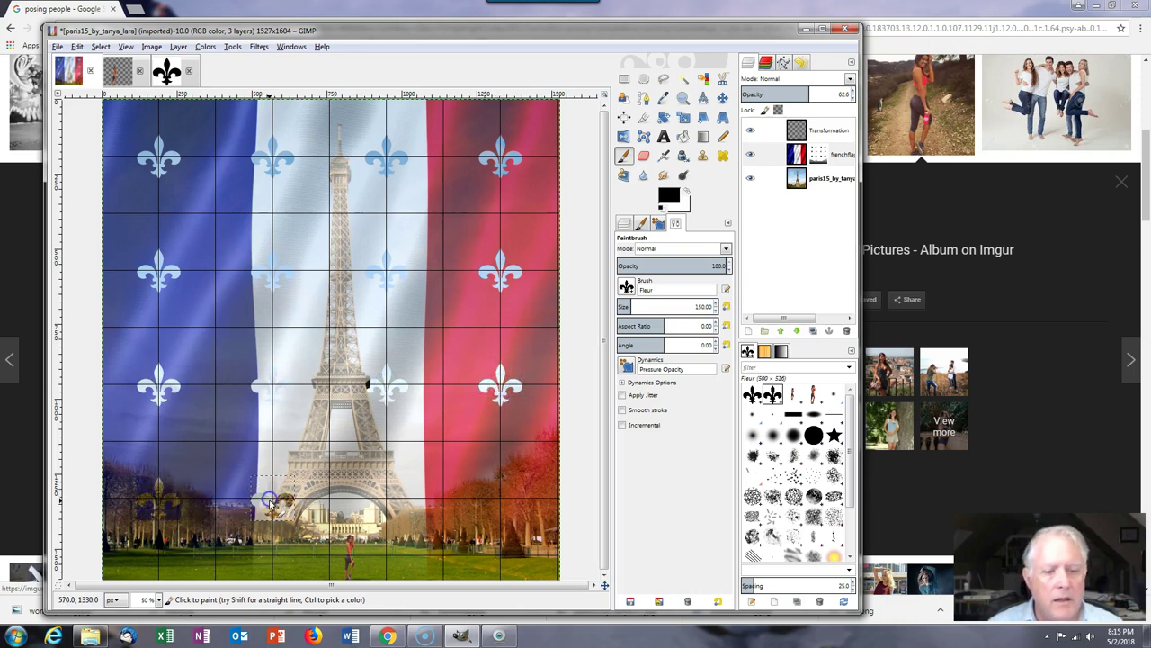
left_click(387, 501)
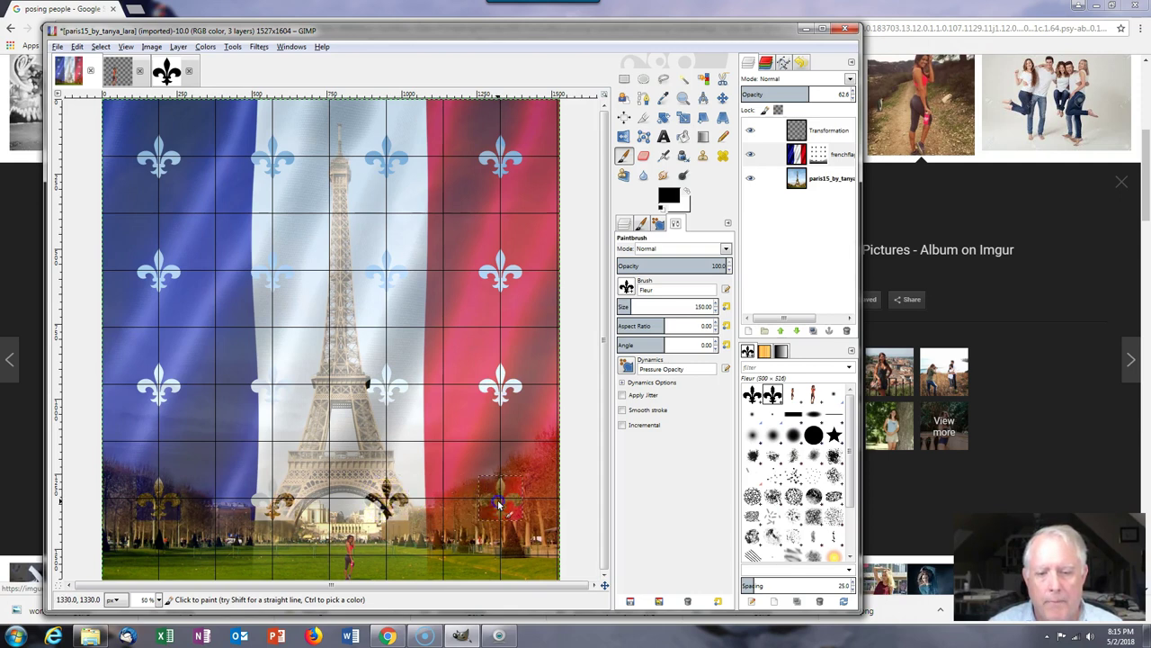
left_click(500, 505)
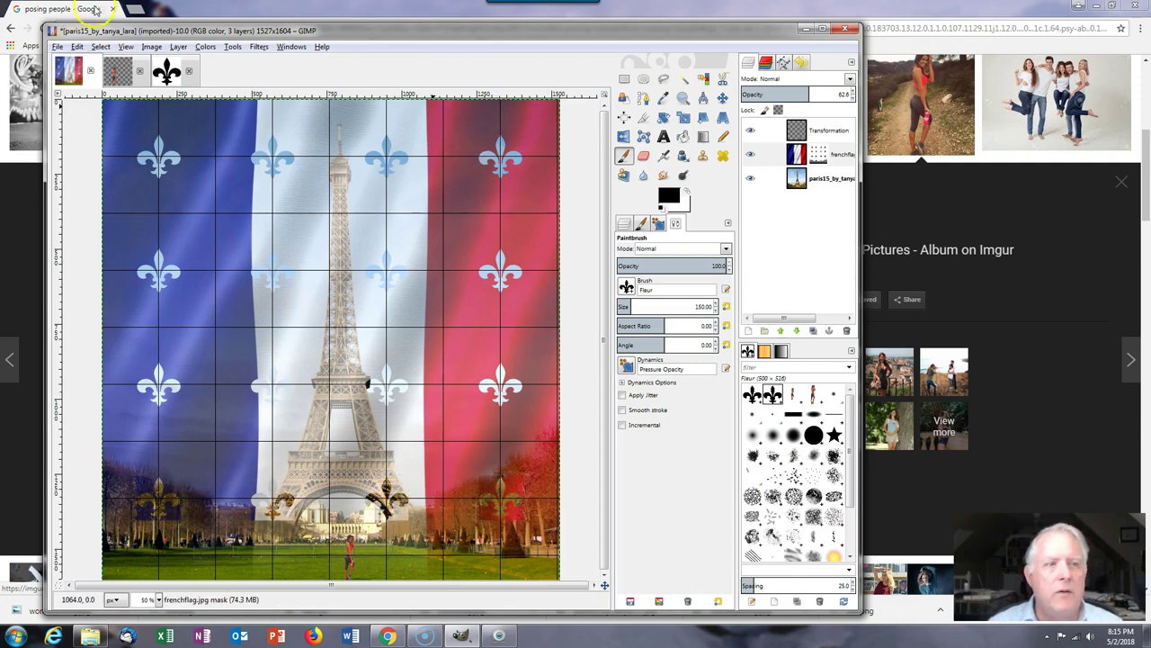
Step: Open star.png from the GimpProject folder as a separate image
left_click(56, 46)
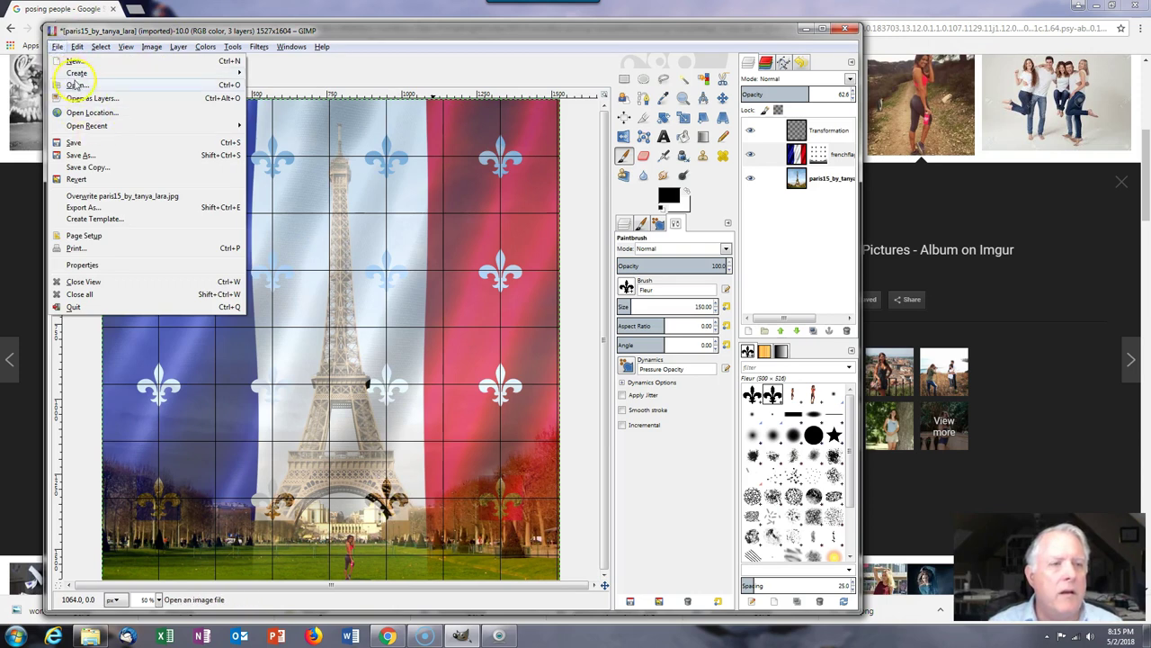
left_click(77, 85)
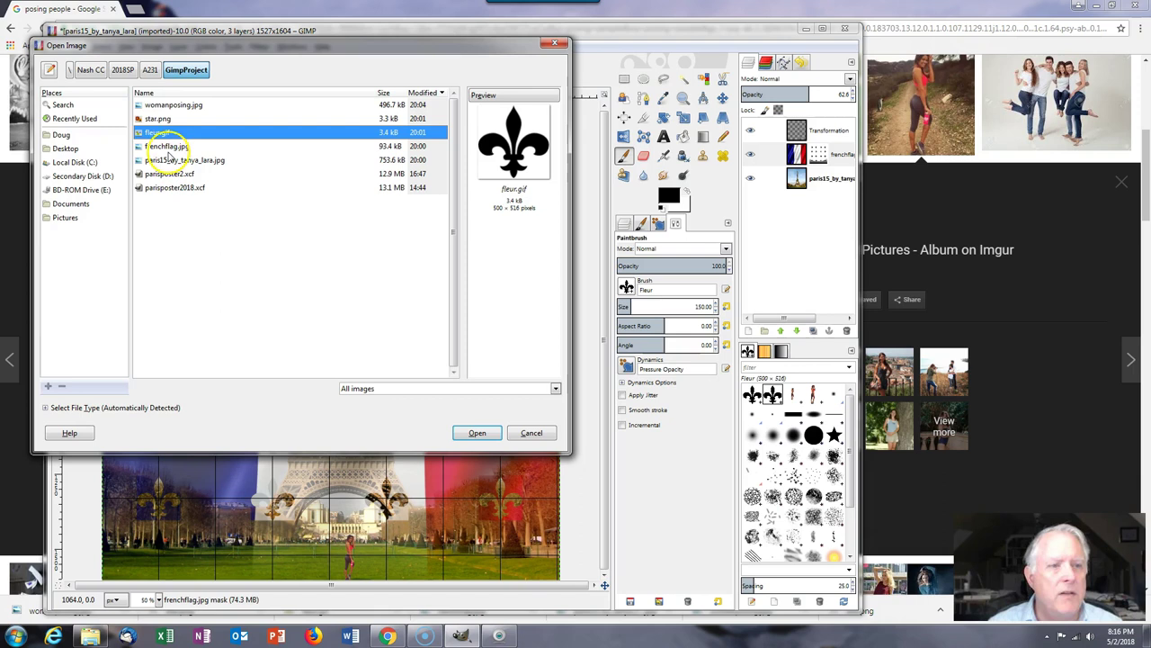
left_click(157, 118)
left_click(477, 432)
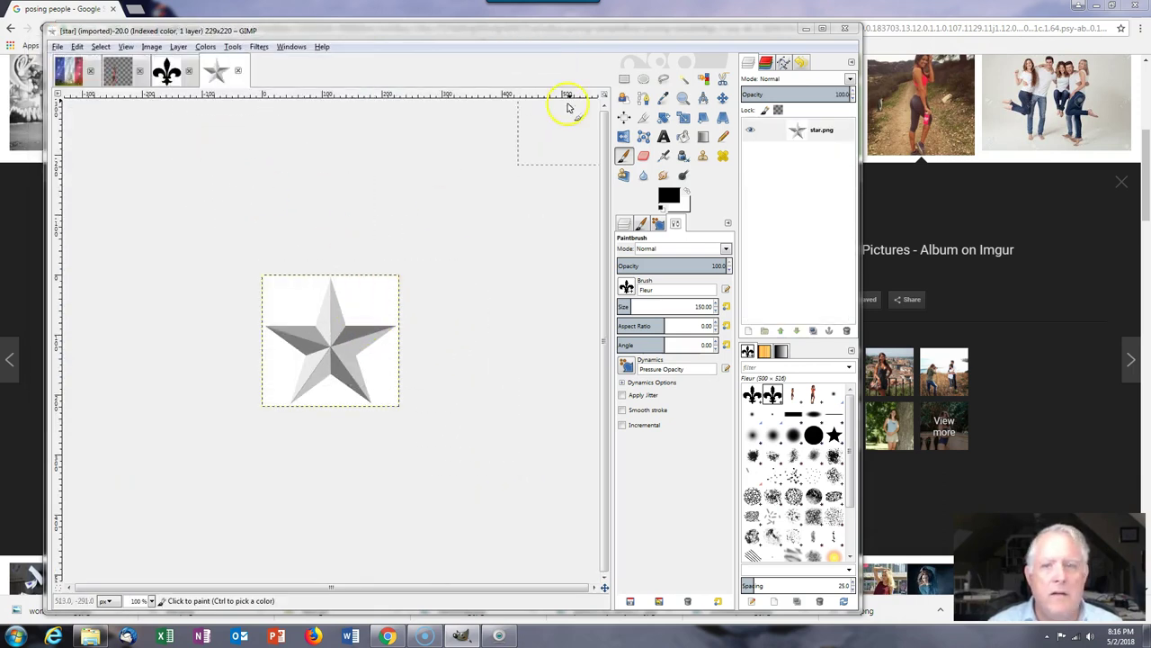
Step: Select the white background around the star with Fuzzy Select at threshold 15
left_click(685, 80)
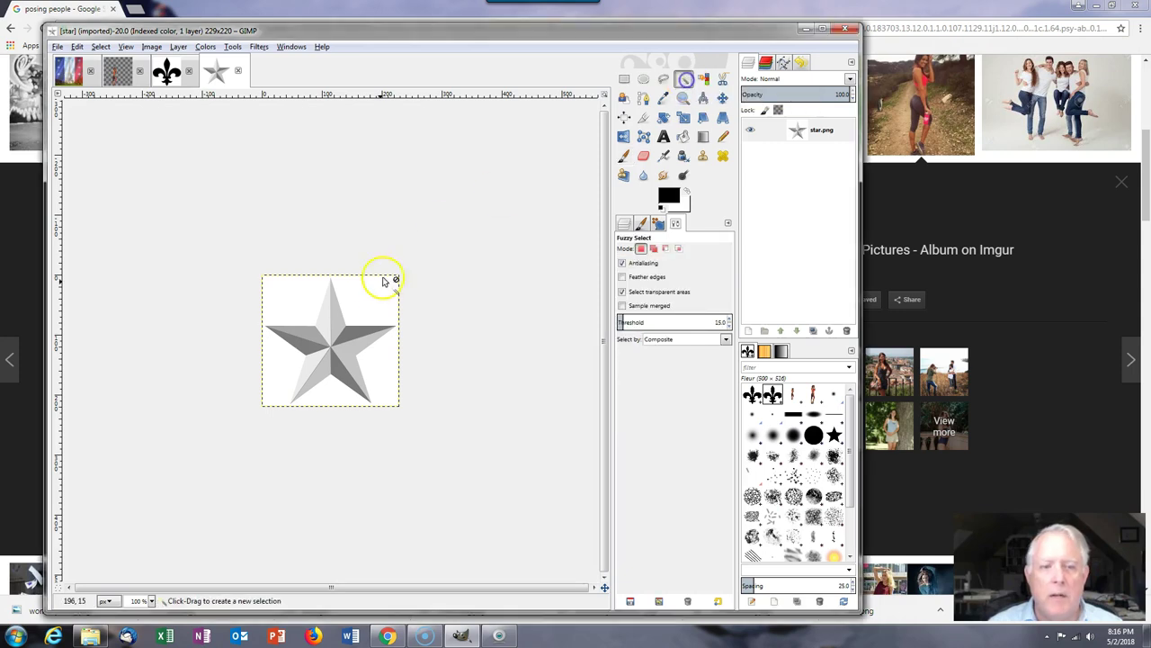
left_click(376, 293)
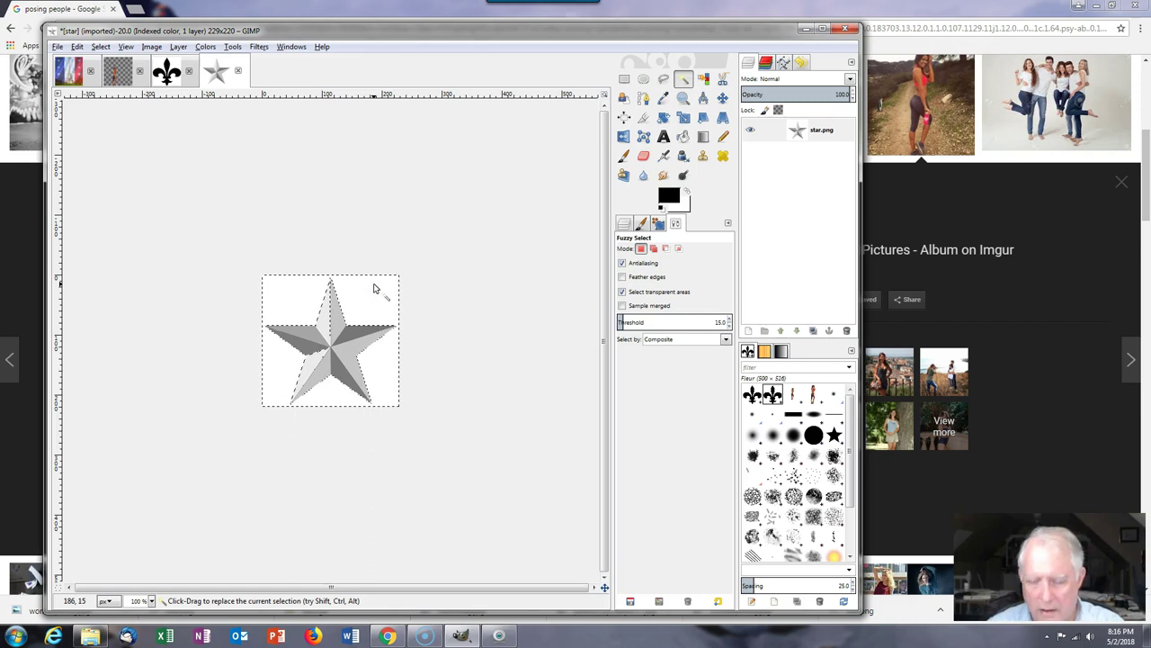
scroll(330, 342, "up", 1, "ctrl")
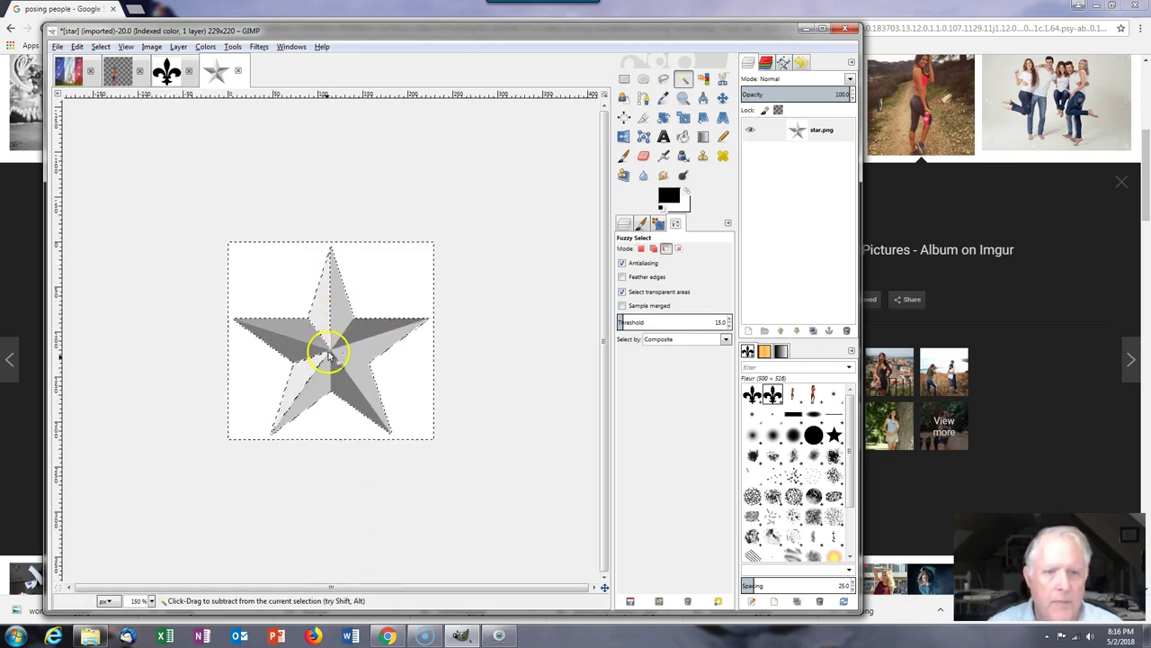
scroll(330, 347, "up", 1, "ctrl")
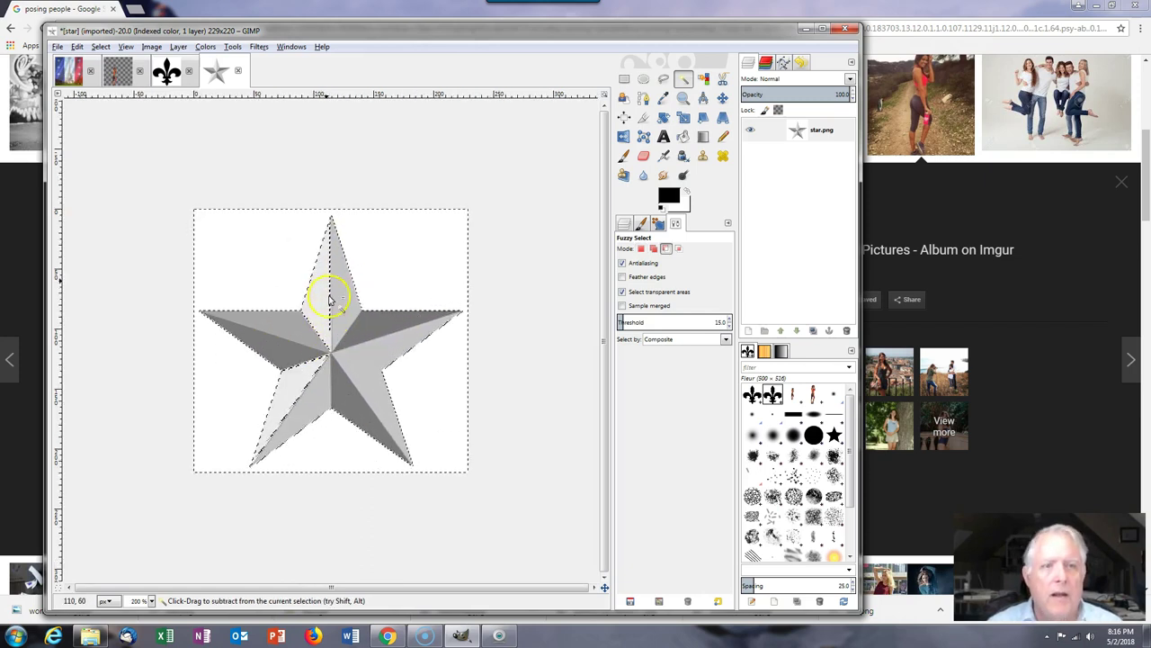
Step: Convert the star image from indexed color to RGB mode
left_click(178, 46)
mouse_move(151, 47)
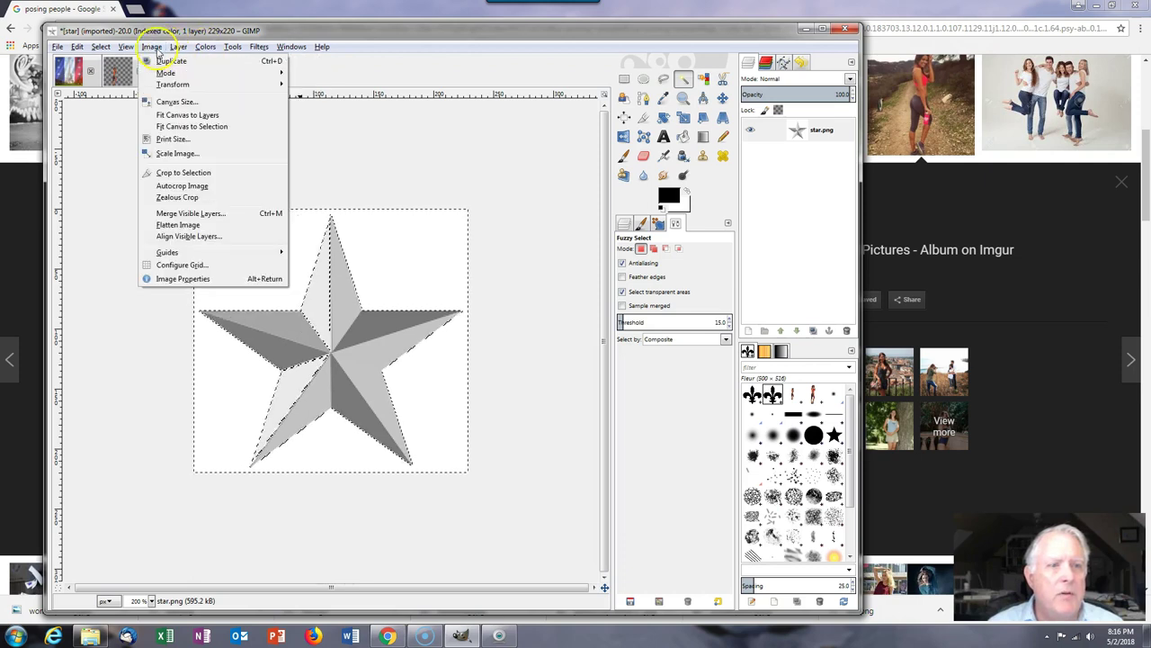
mouse_move(165, 74)
left_click(313, 73)
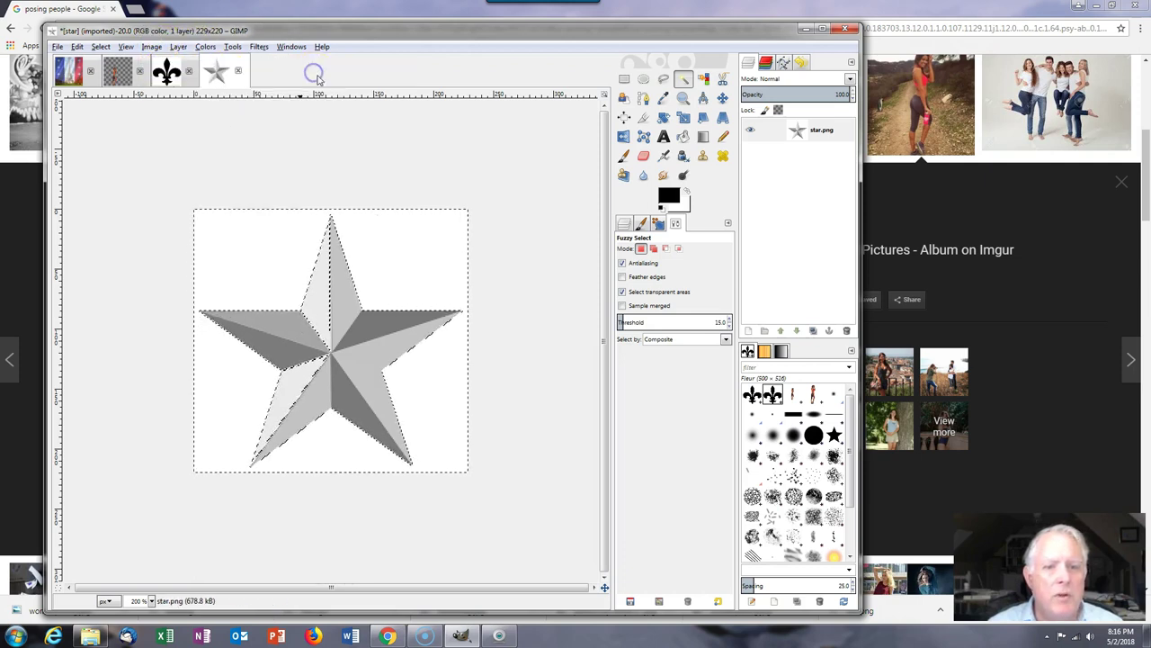
Step: Clear the white area around the star with Fuzzy Select and drop the selection
left_click(405, 259)
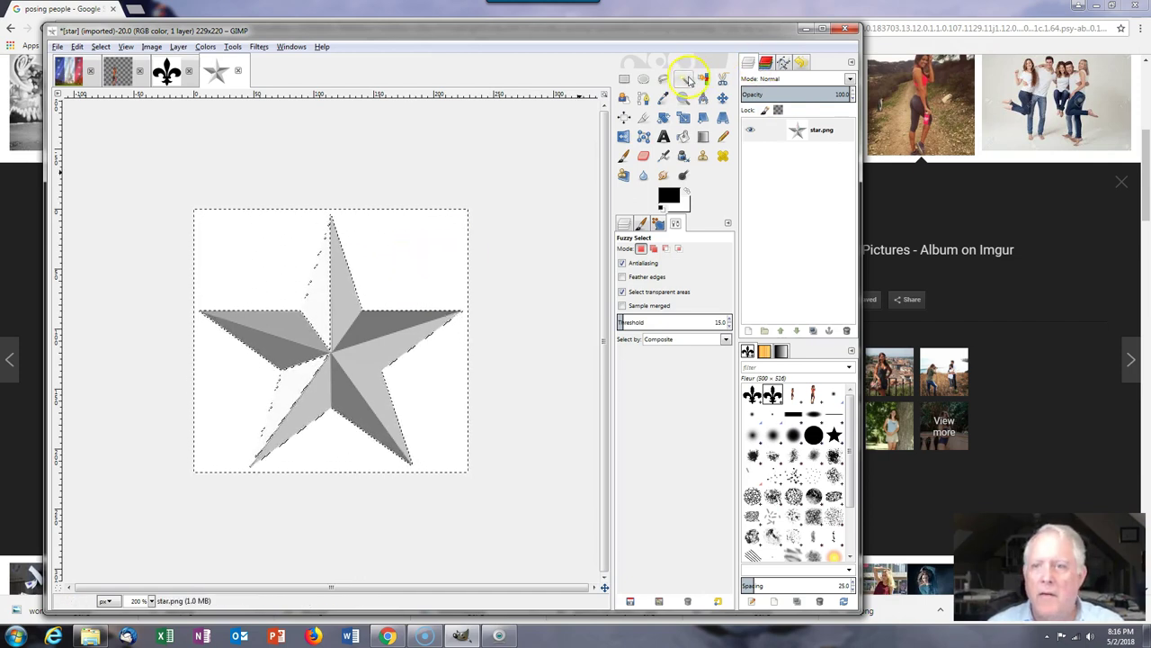
left_click(427, 234)
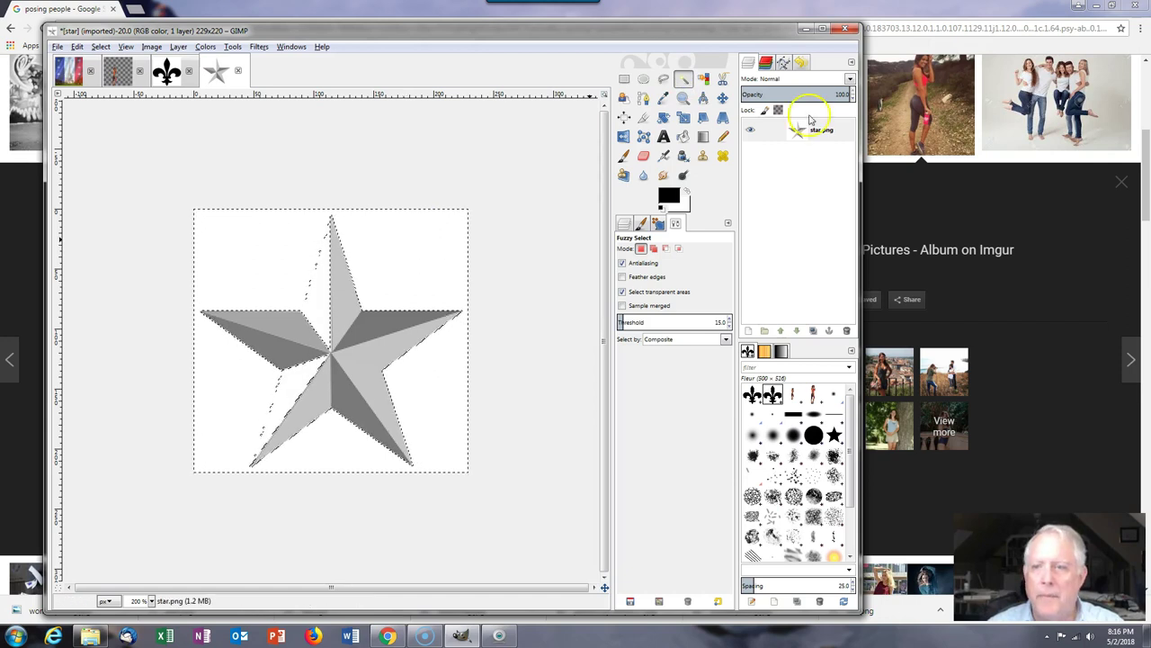
left_click(372, 234)
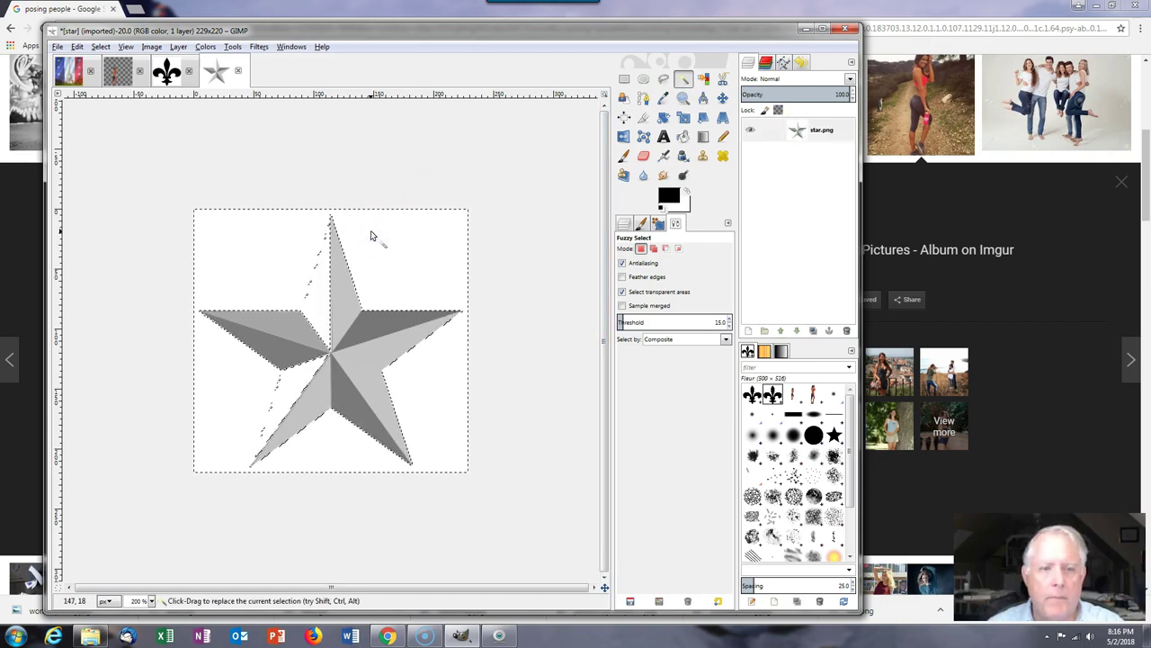
scroll(404, 216, "down", 2)
scroll(392, 230, "up", 1)
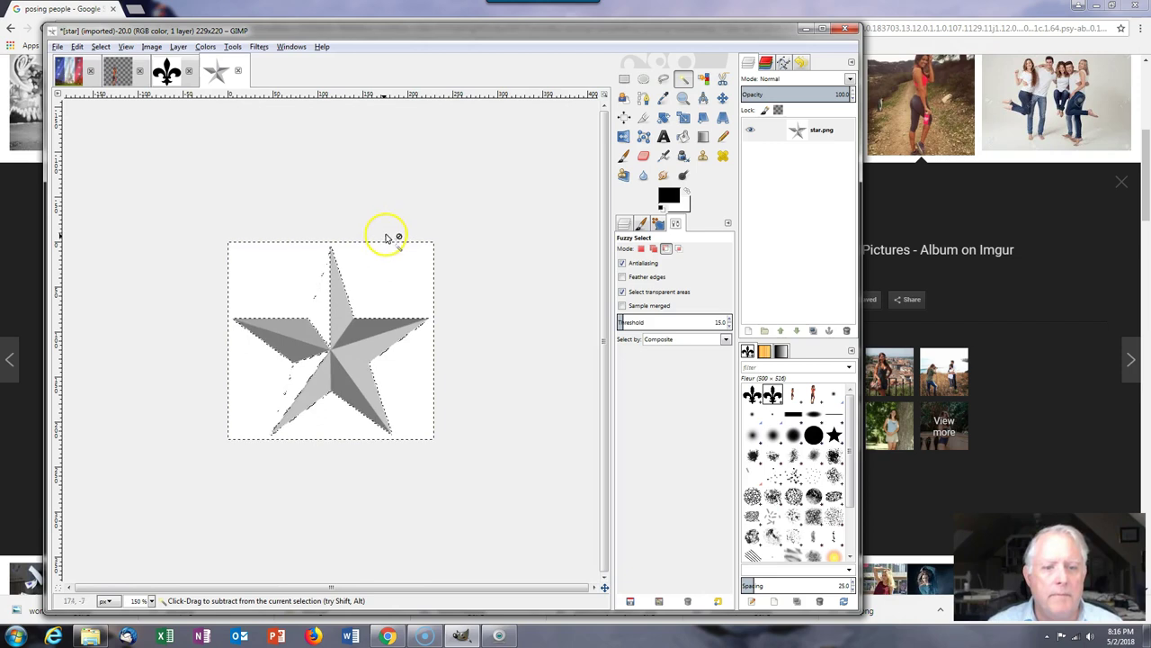
key("ctrl+shift+a")
Step: Keep the star image in RGB mode and make the selected background transparent by applying Color to Alpha from white
left_click(152, 46)
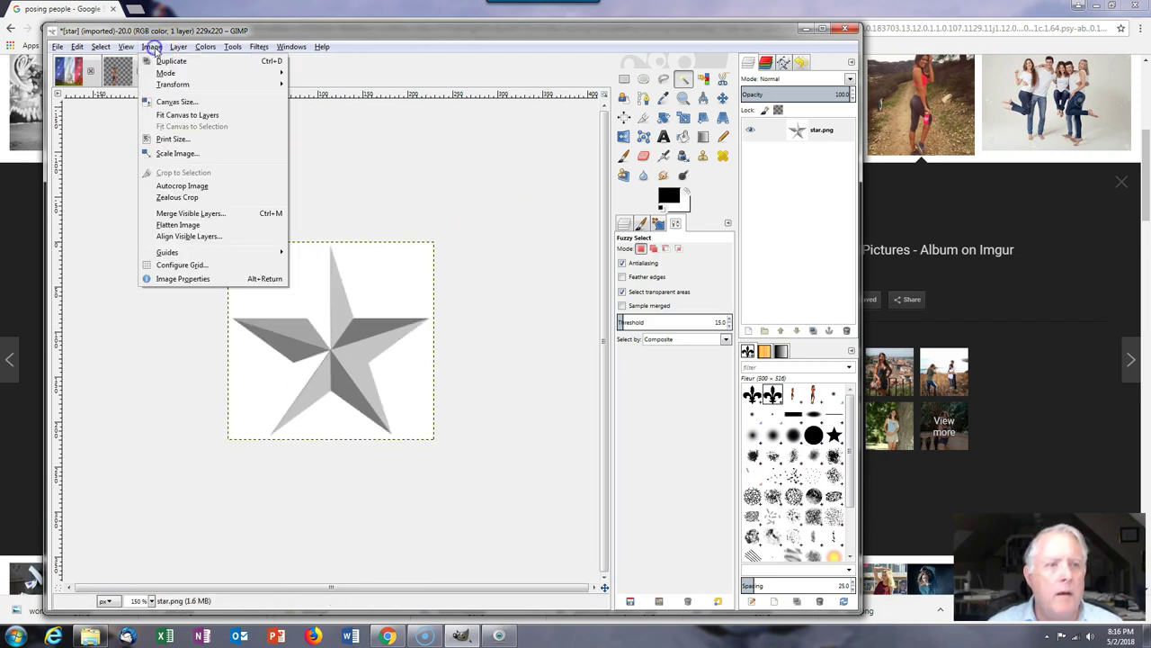
mouse_move(171, 82)
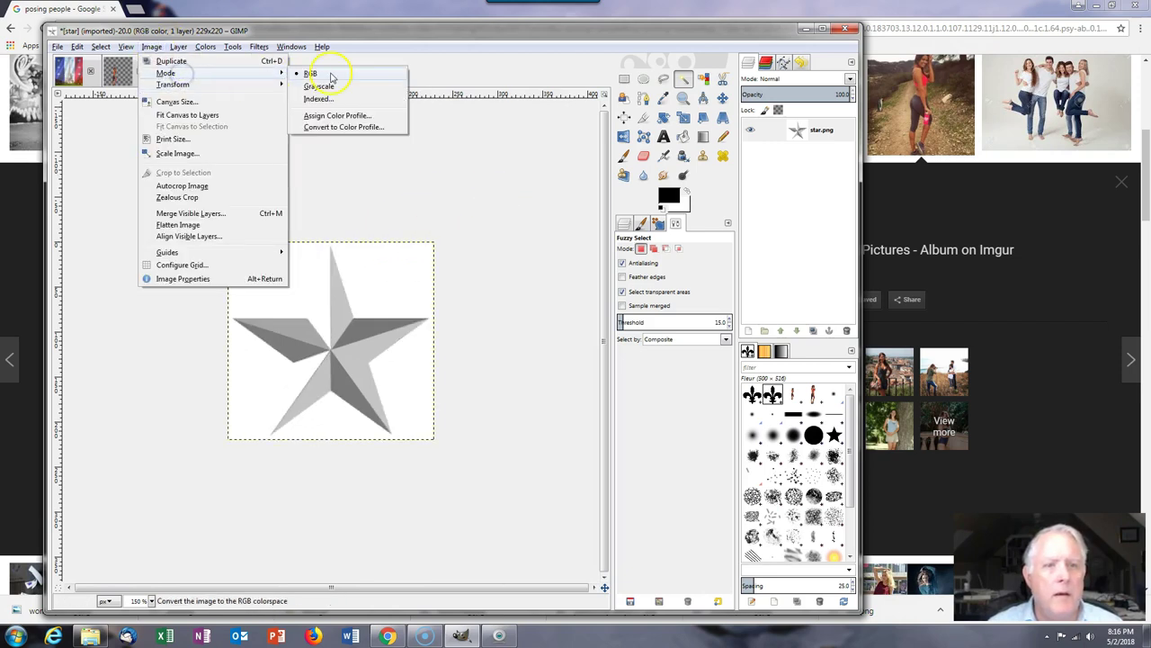
left_click(322, 73)
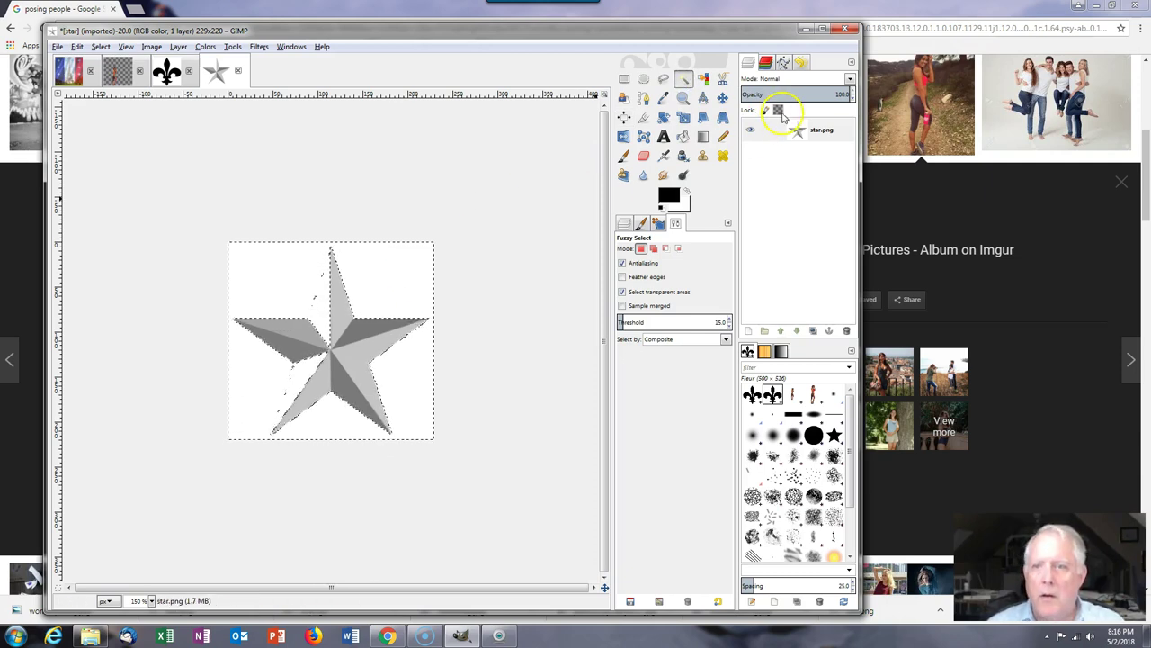
left_click(206, 46)
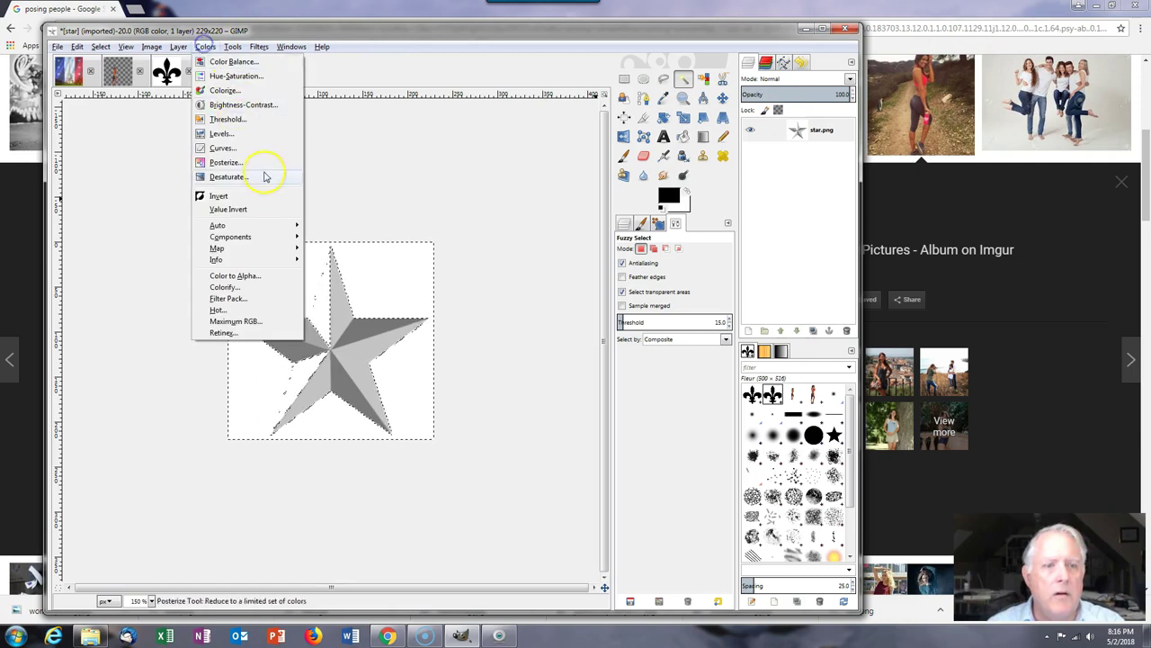
left_click(237, 275)
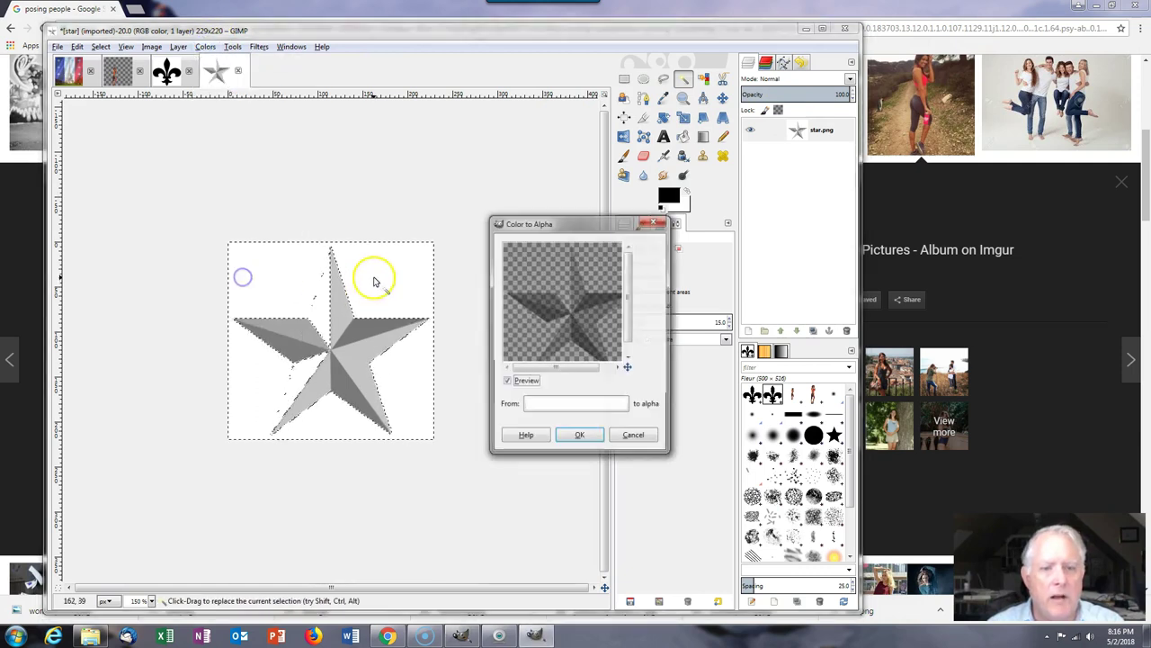
left_click(589, 436)
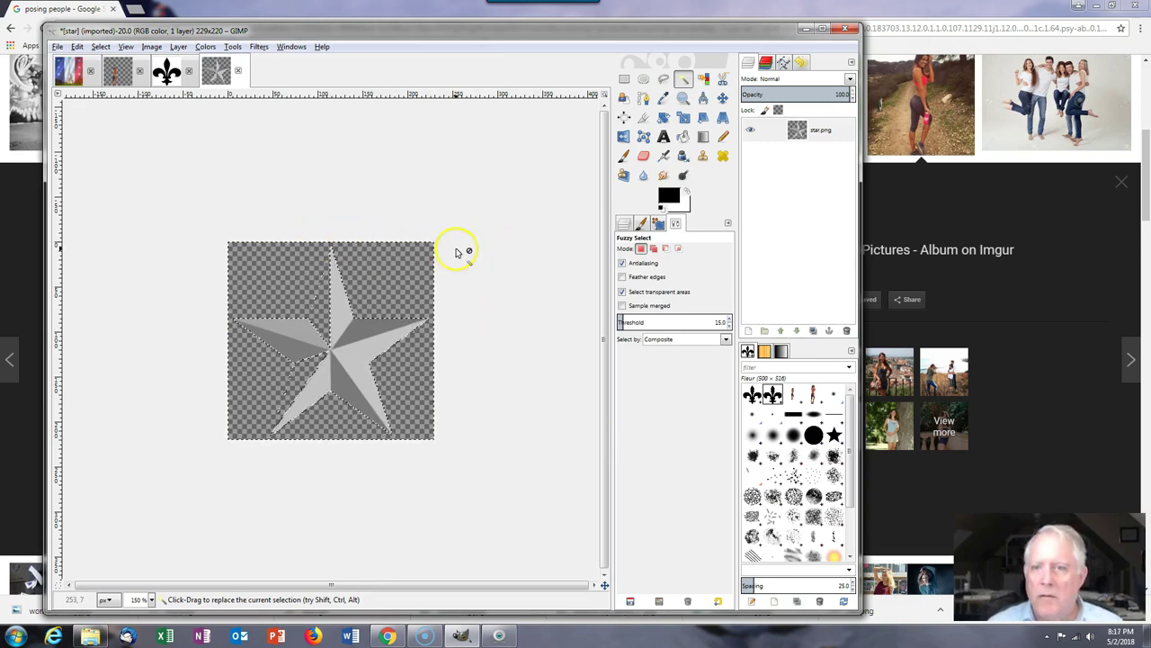
Step: Select the entire star image and copy it to the clipboard
key("ctrl")
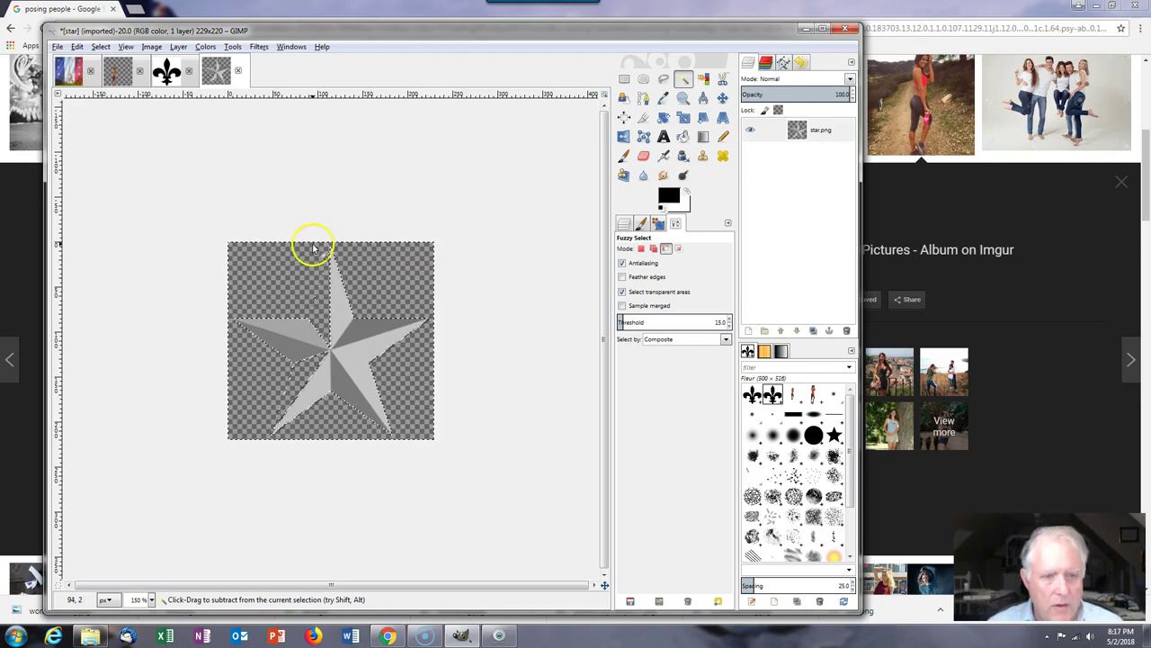
left_click(340, 205)
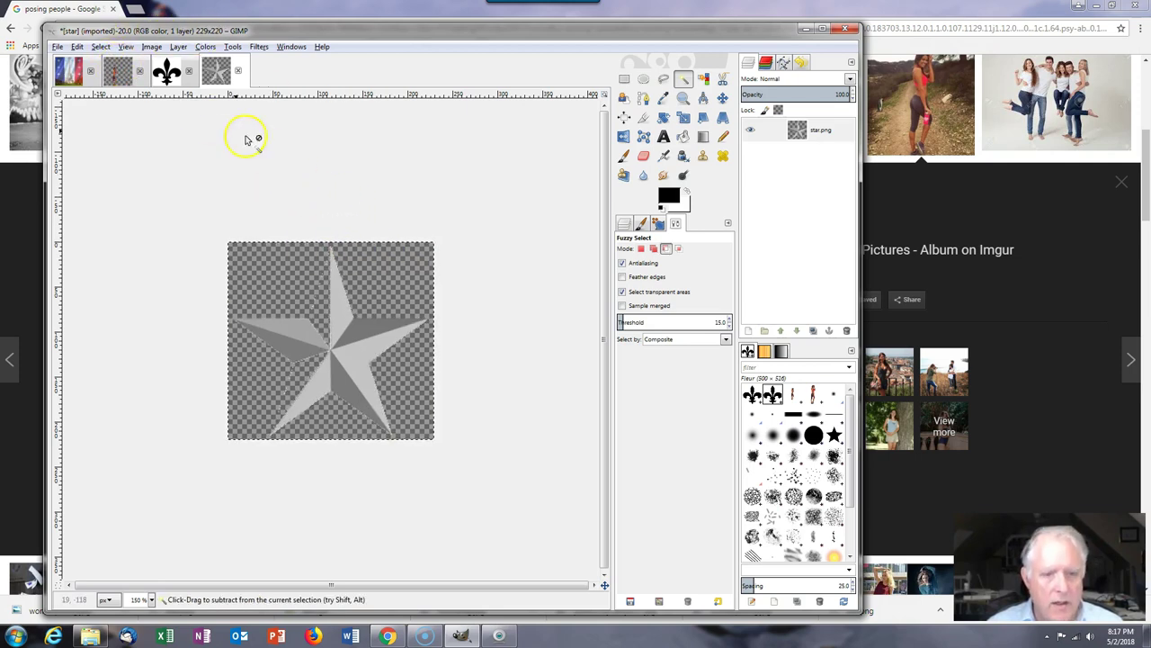
key("ctrl+c")
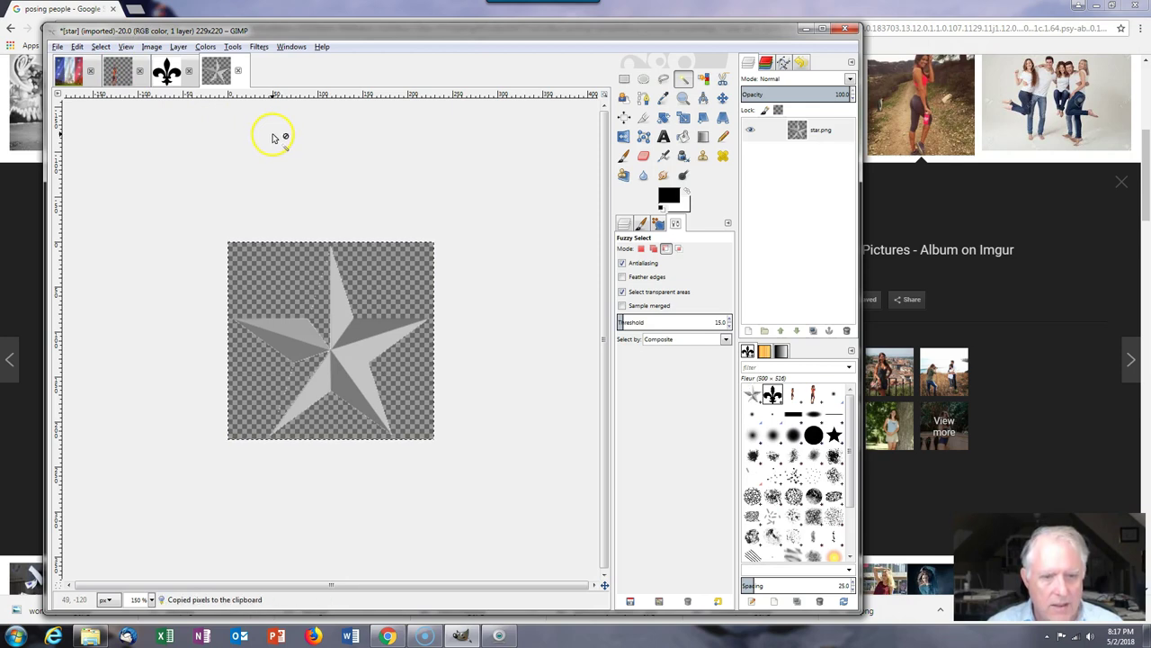
Step: Create a new brush from the copied star with brush name star, a new file name and spacing 25
left_click(79, 47)
mouse_move(126, 179)
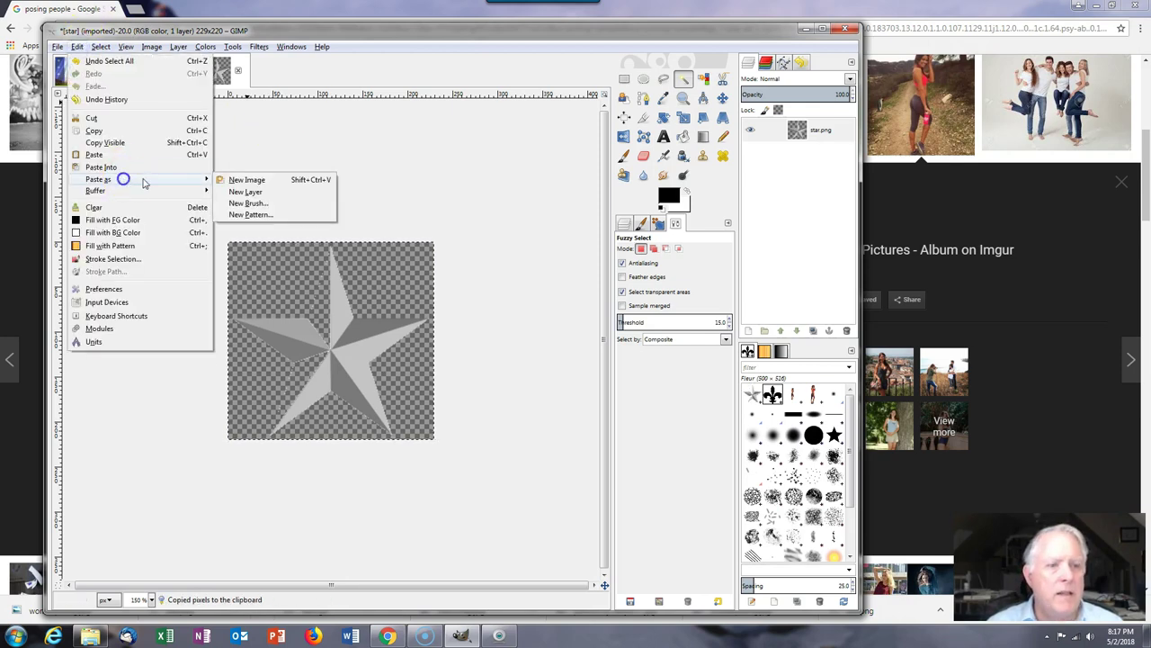
left_click(259, 203)
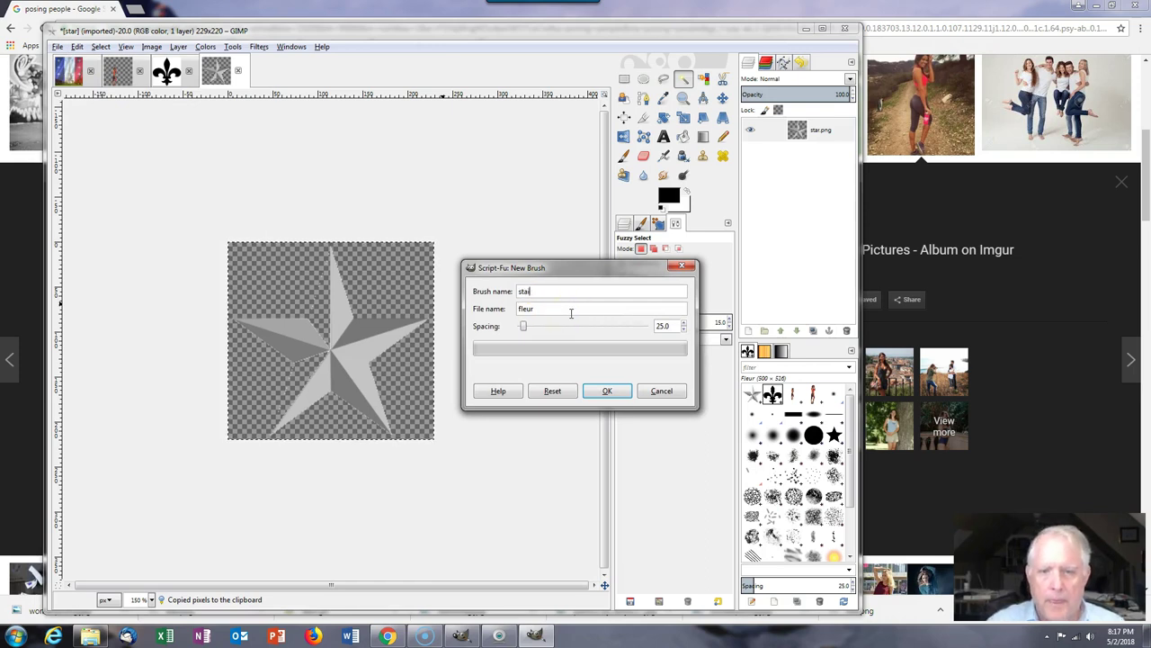
left_click_drag(577, 308, 484, 308)
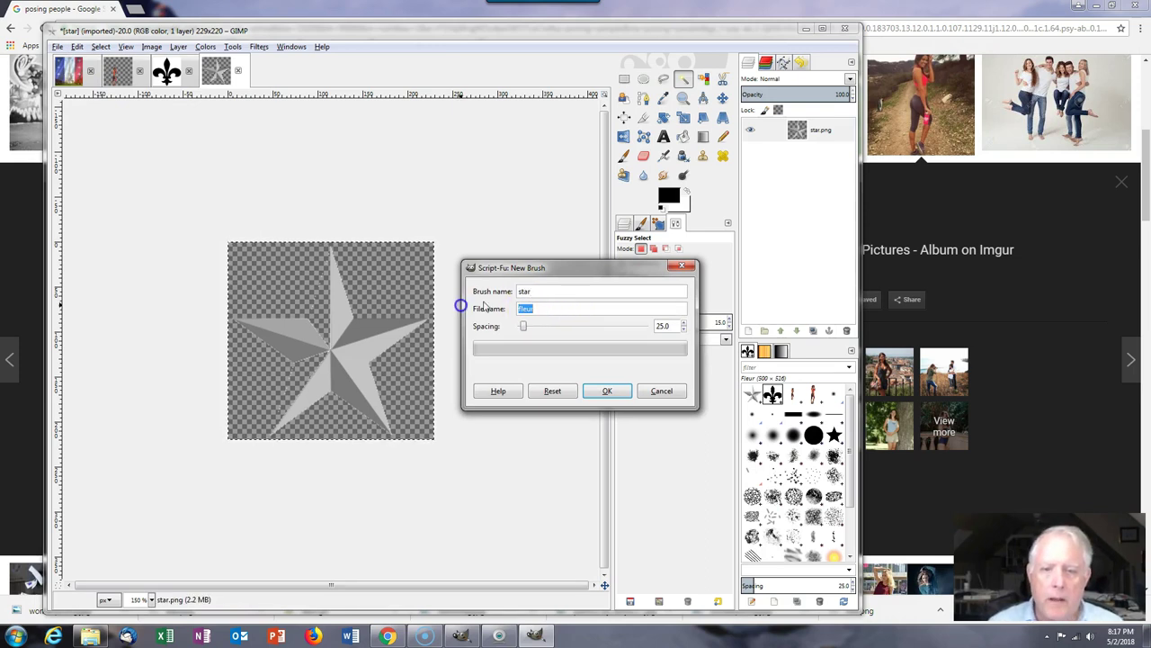
left_click(612, 393)
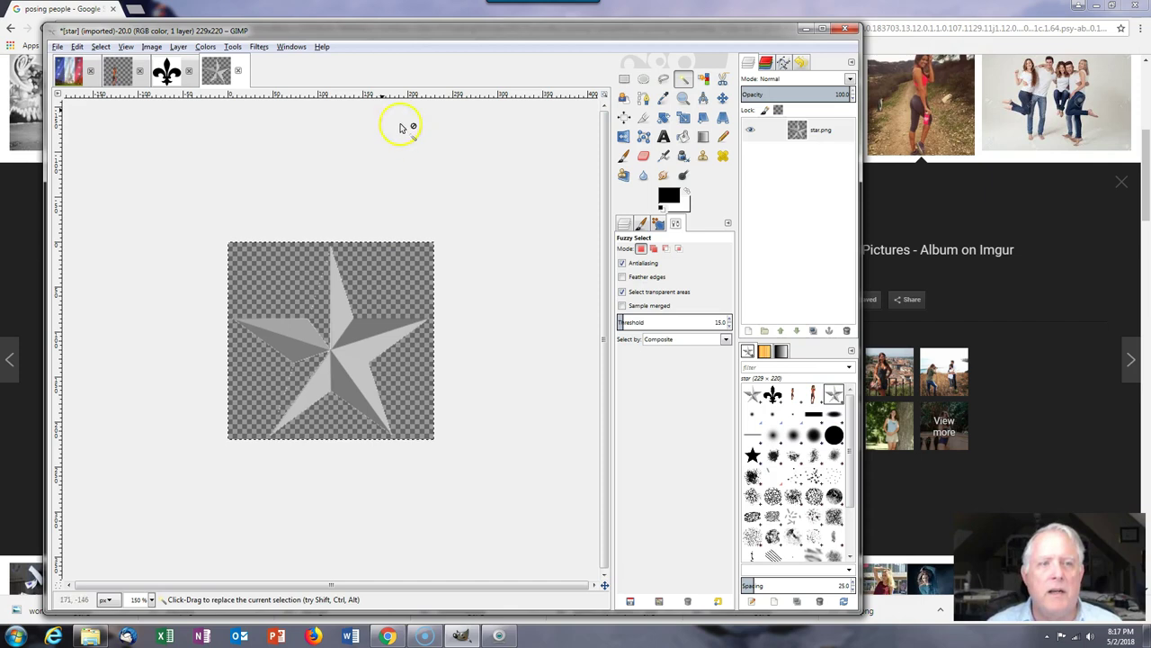
Step: On the Paris poster's flag mask, stamp size 150 stars with the Paintbrush at grid intersections between the fleurs-de-lis along the blue and red stripes
left_click(68, 71)
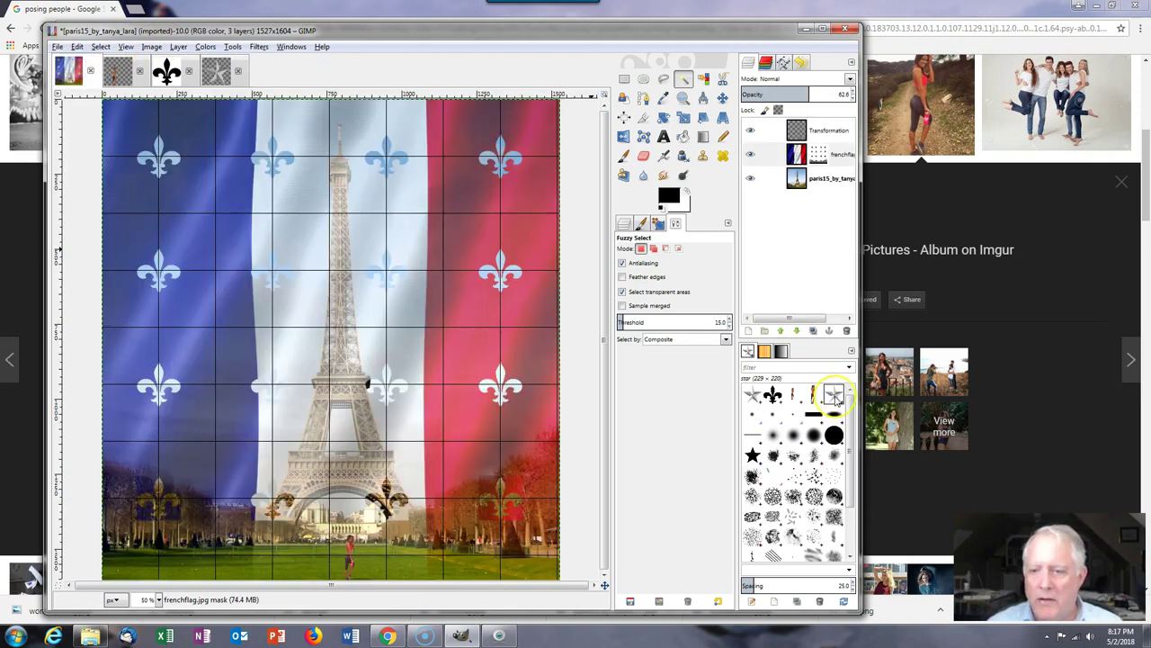
left_click(623, 155)
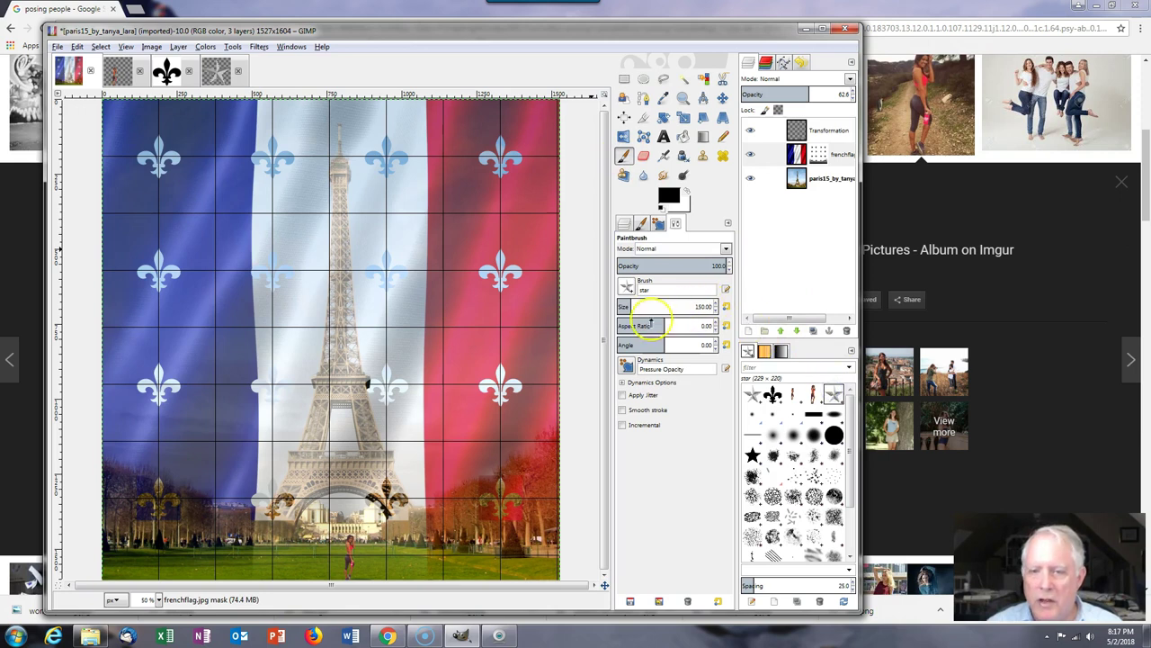
left_click(215, 216)
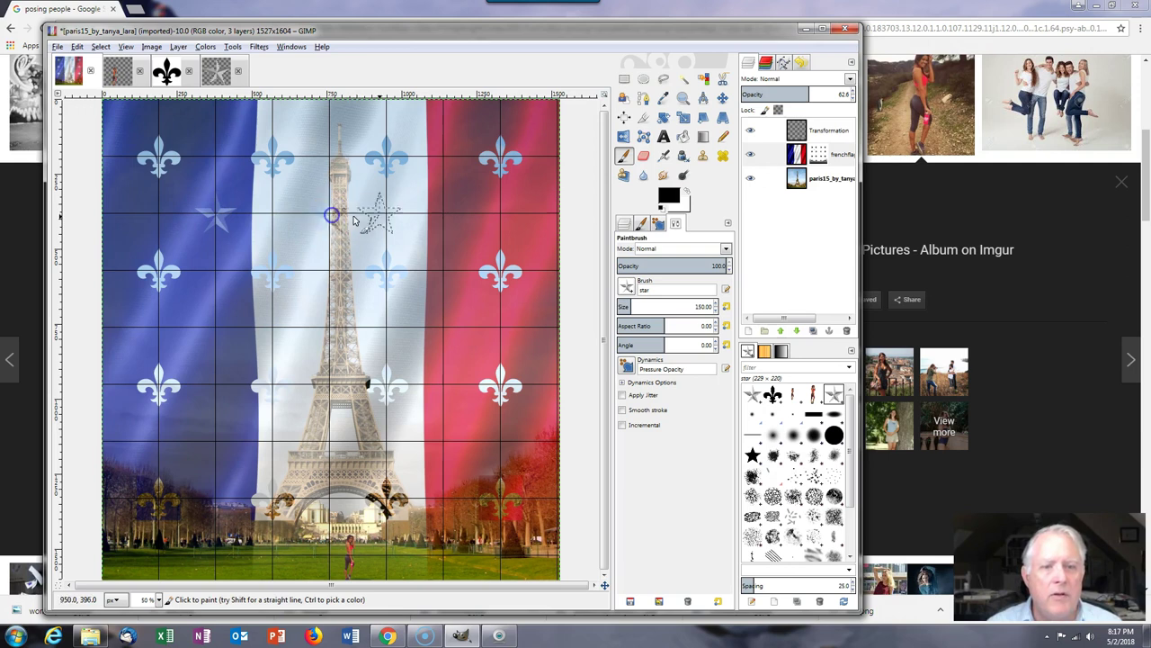
left_click(443, 219)
left_click(445, 328)
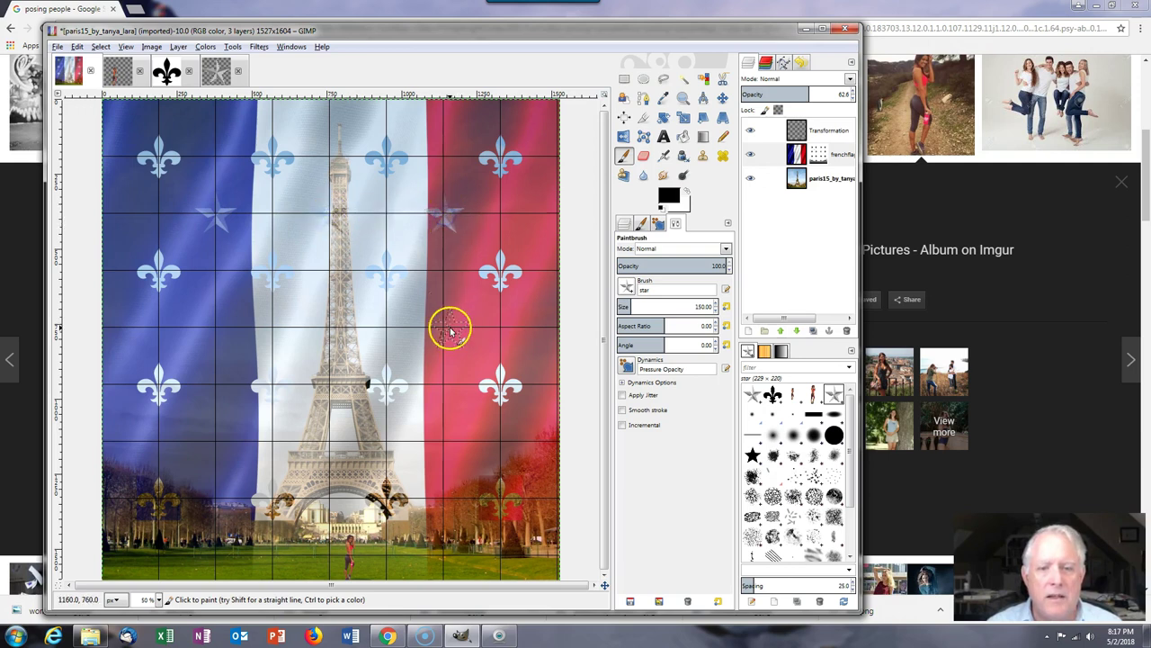
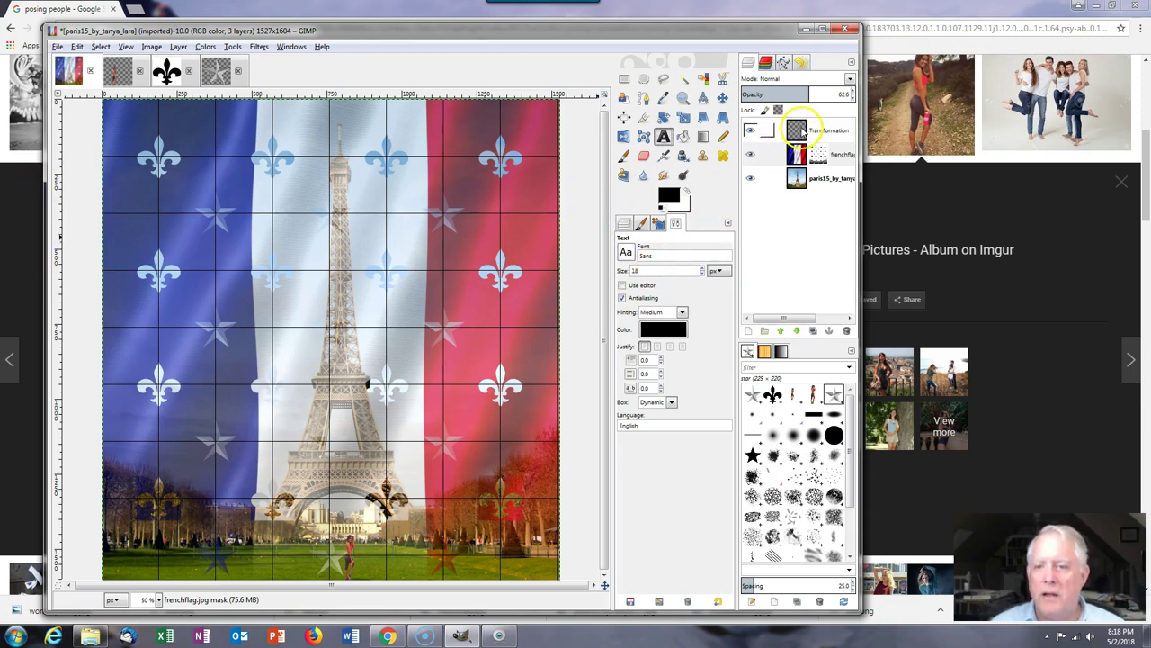
Step: With the Transformation layer selected, draw a text box about 1520 × 344 px across the upper flag, using size 150 px and centered justification
left_click(797, 130)
left_click(800, 132)
left_click(801, 134)
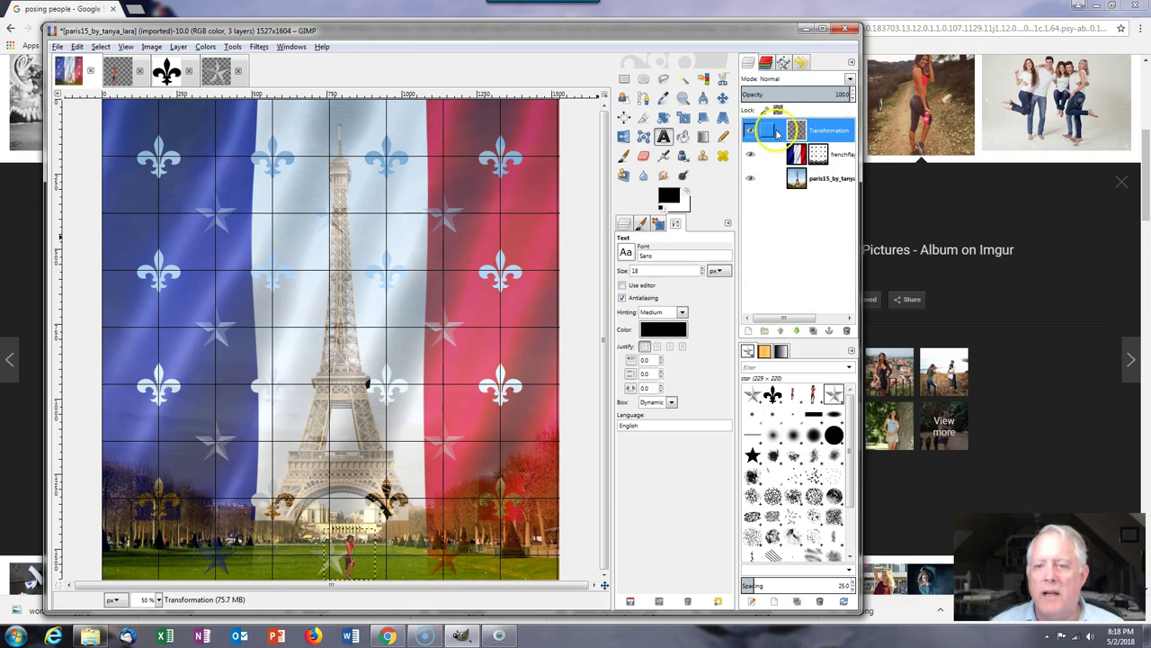
left_click(645, 269)
left_click(633, 268)
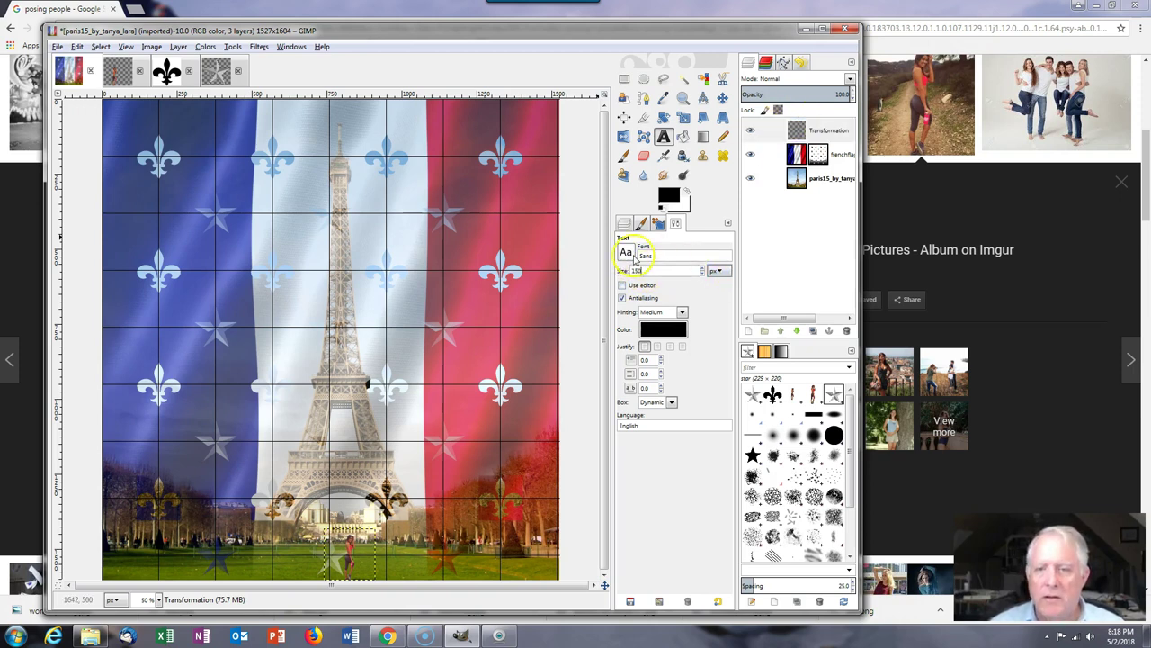
left_click(671, 347)
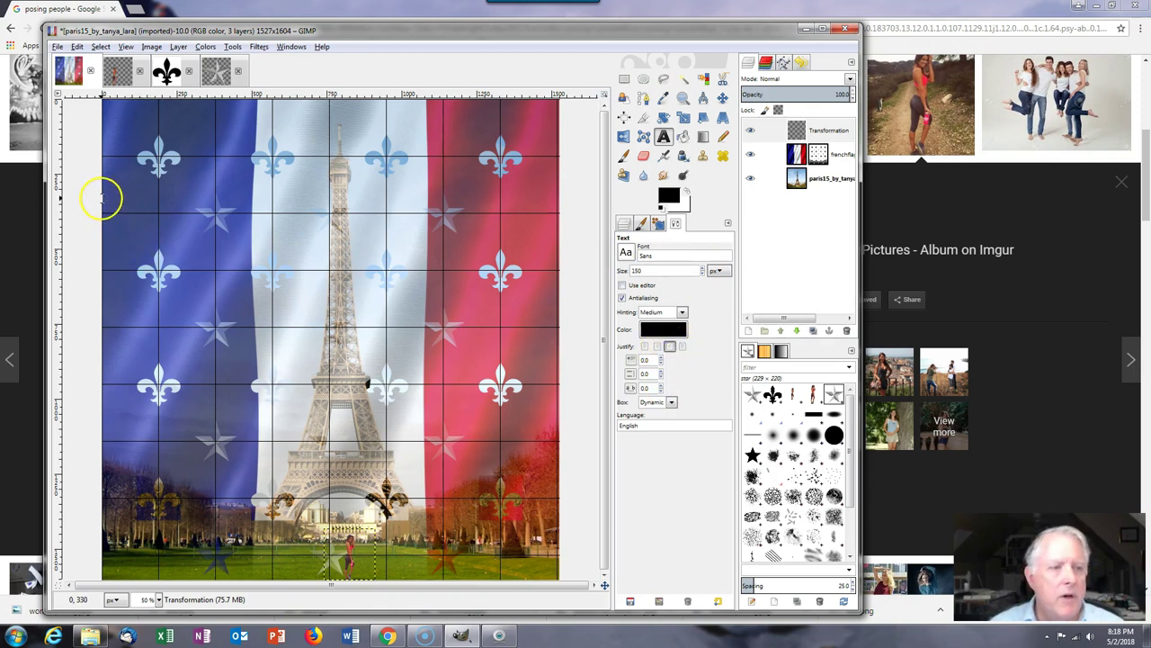
left_click_drag(104, 198, 559, 303)
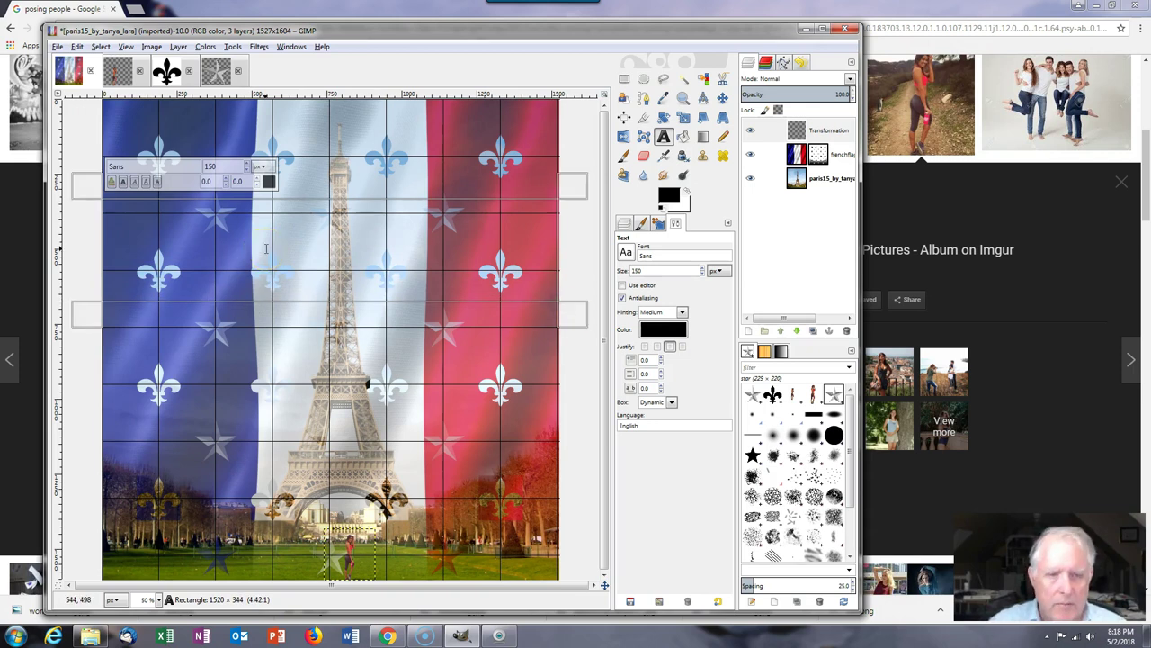
type("P")
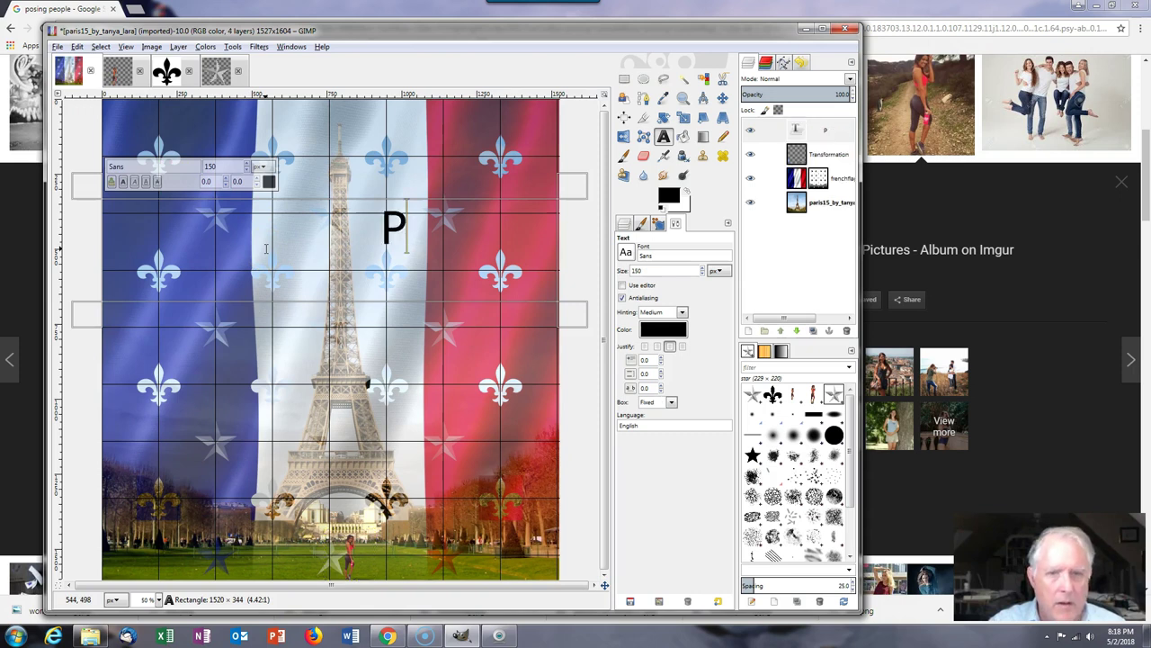
type("ARIS 2018")
left_click(376, 220)
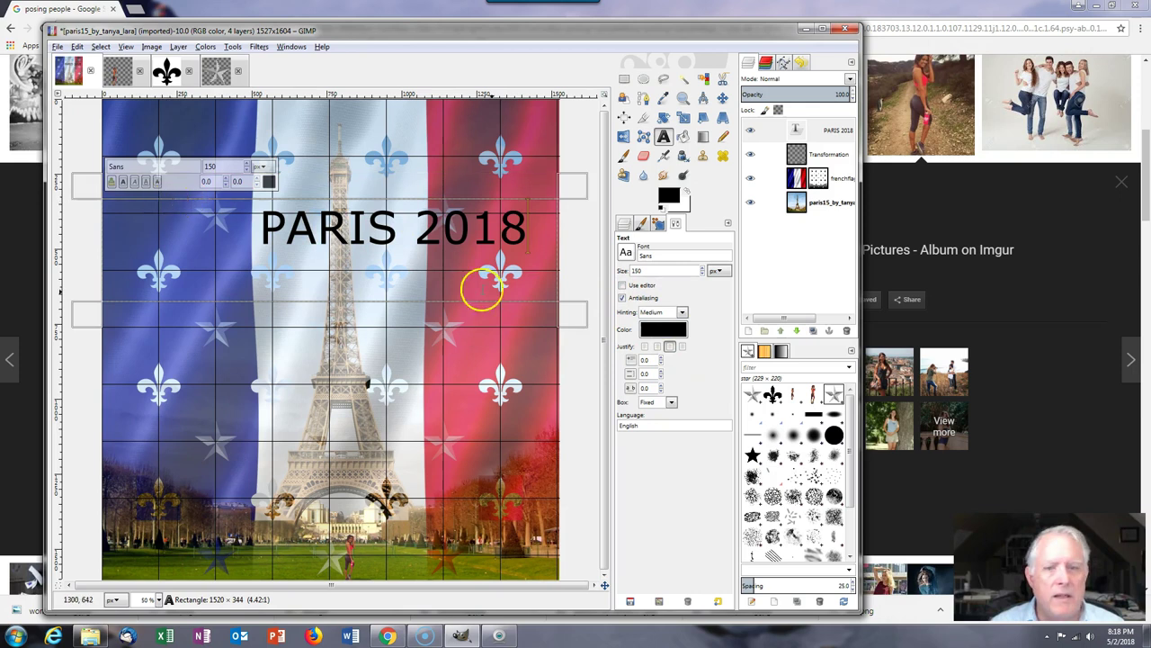
key("BackSpace")
key("BackSpace")
key("BackSpace")
key("BackSpace")
key("BackSpace")
key("BackSpace")
key("BackSpace")
key("BackSpace")
key("BackSpace")
key("BackSpace")
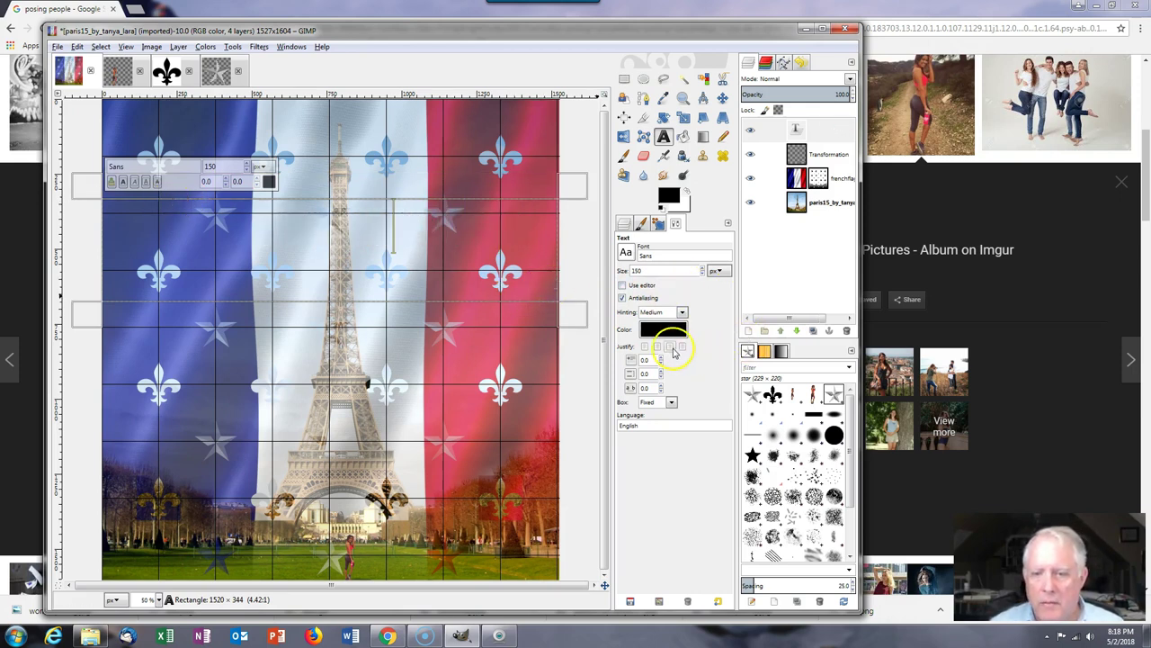
Step: Enter PARIS 2018 as centered text, with extra spaces between the word and the year around the tower
left_click(670, 348)
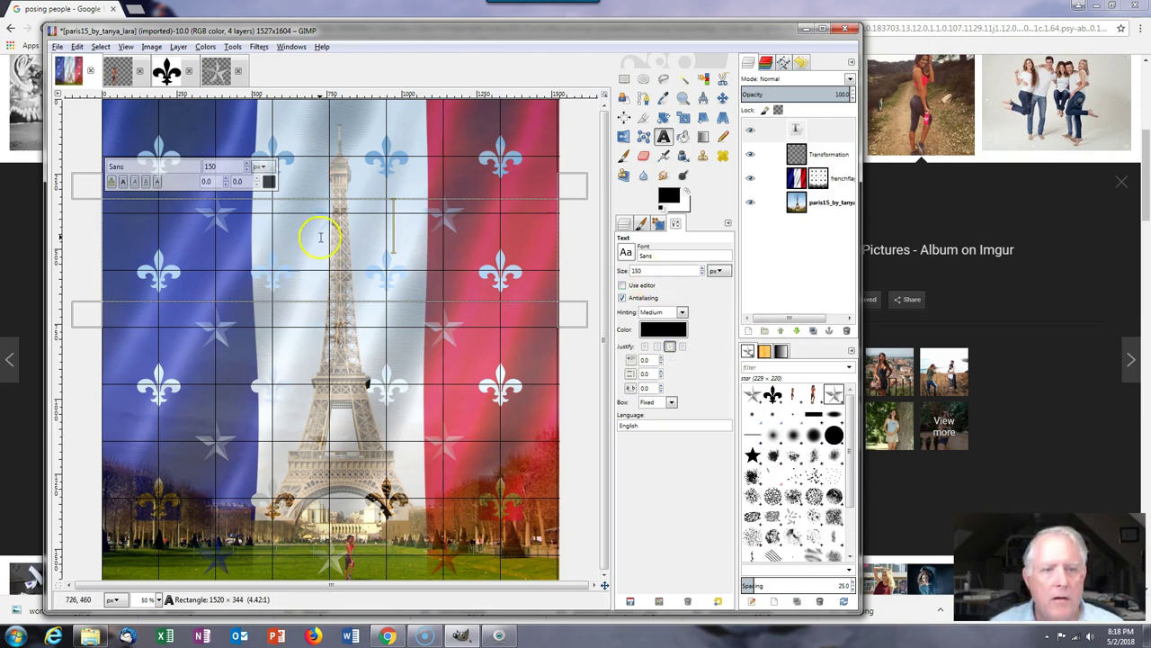
left_click(307, 242)
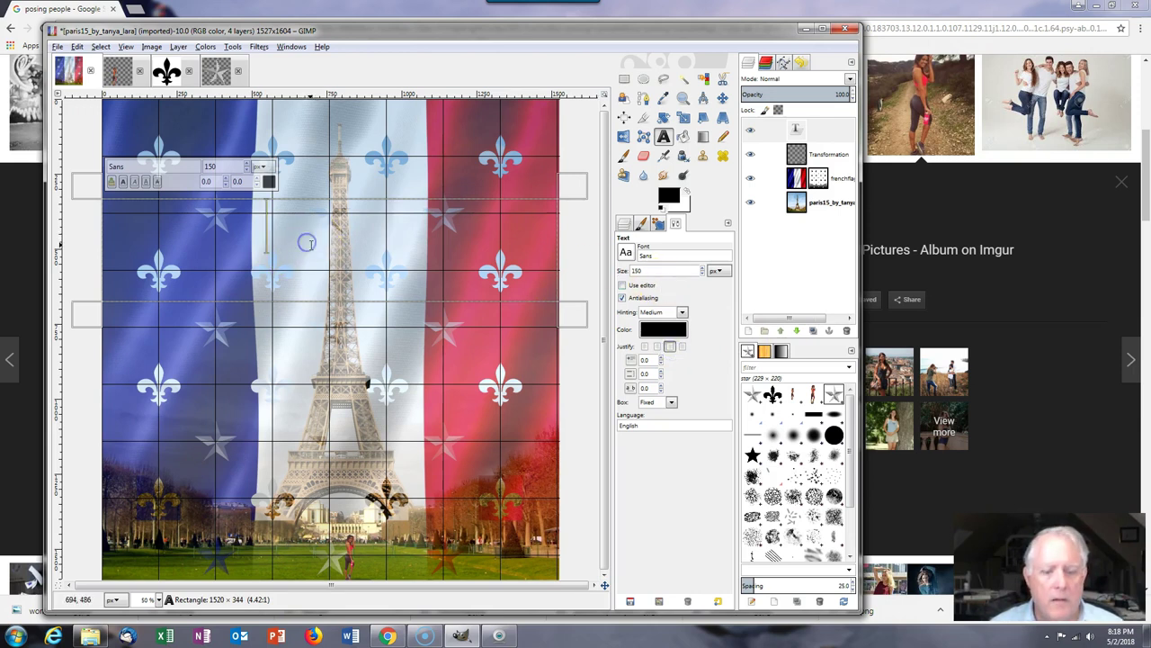
type("PARIS 2018")
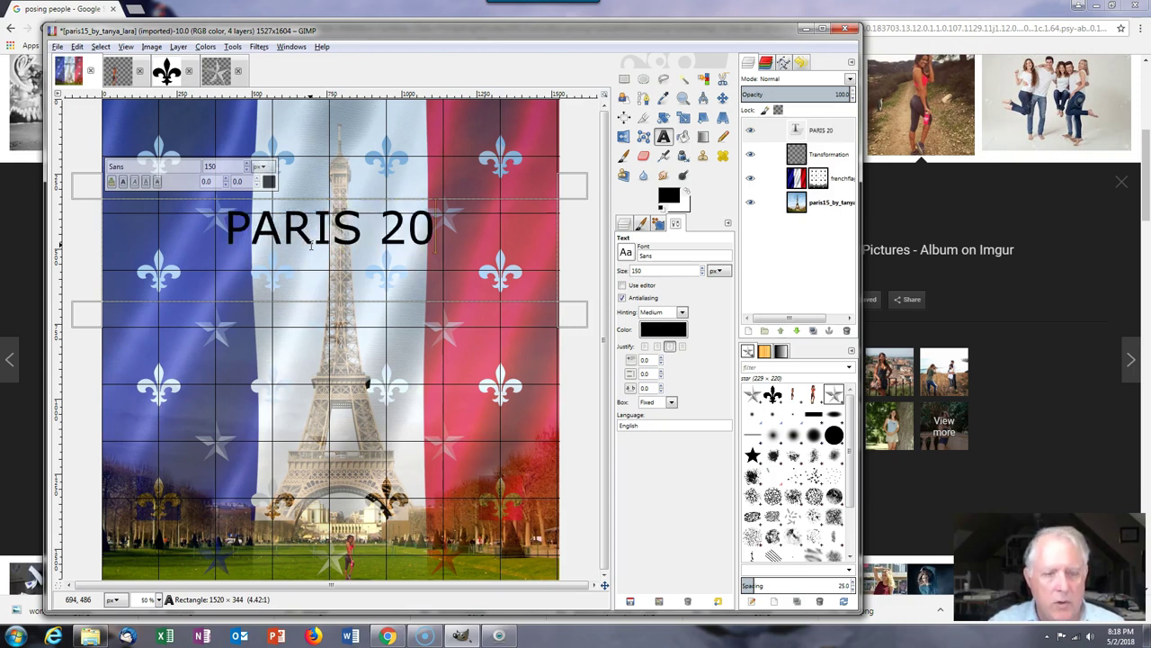
left_click(456, 198)
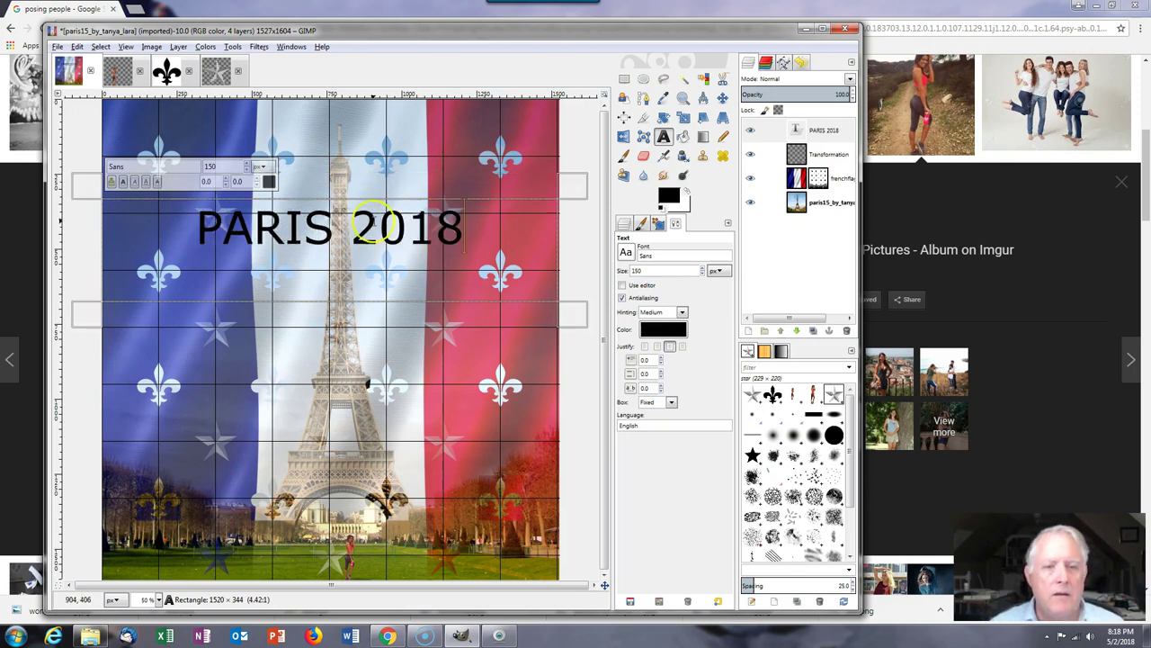
left_click(385, 249)
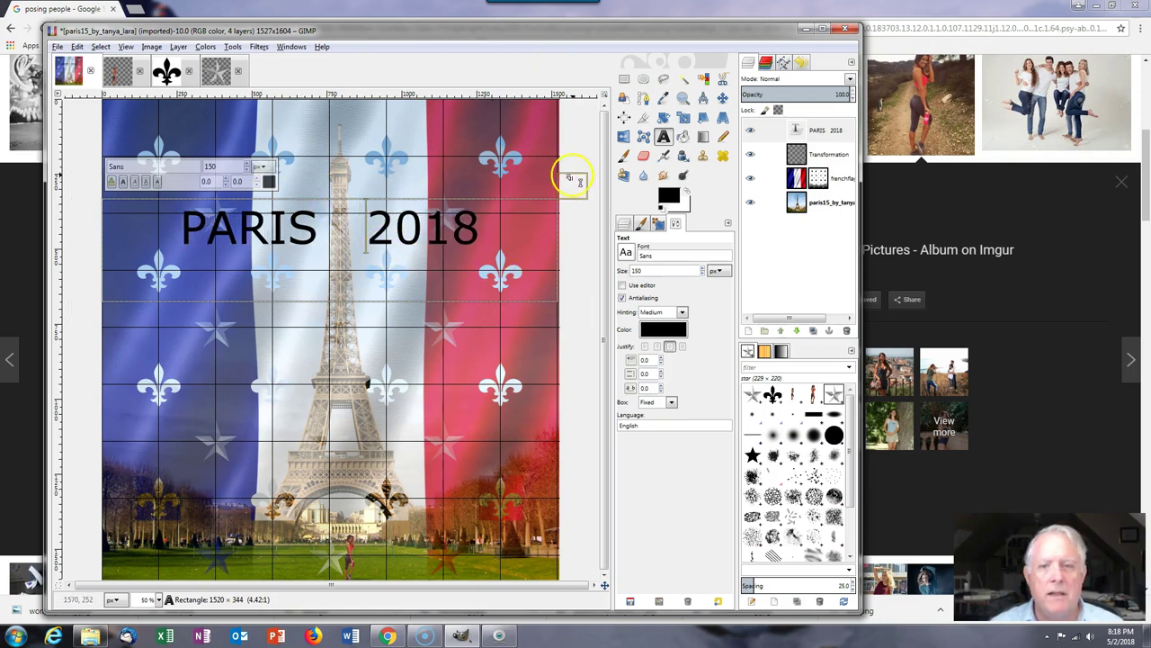
left_click(797, 203)
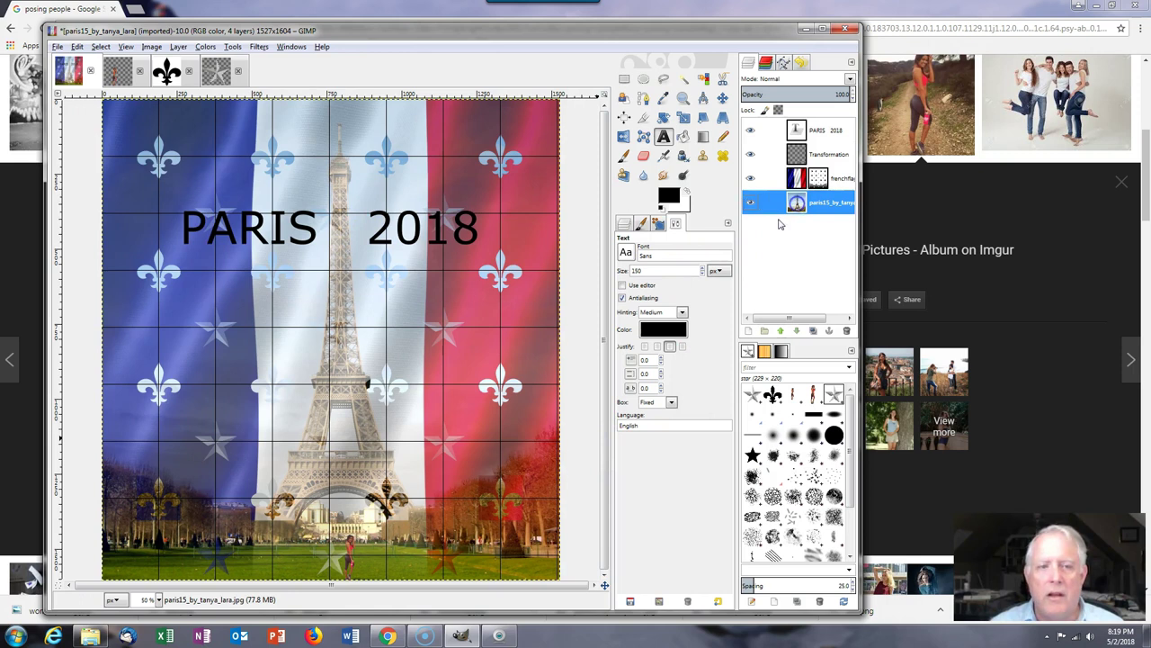
left_click(801, 132)
left_click(798, 131)
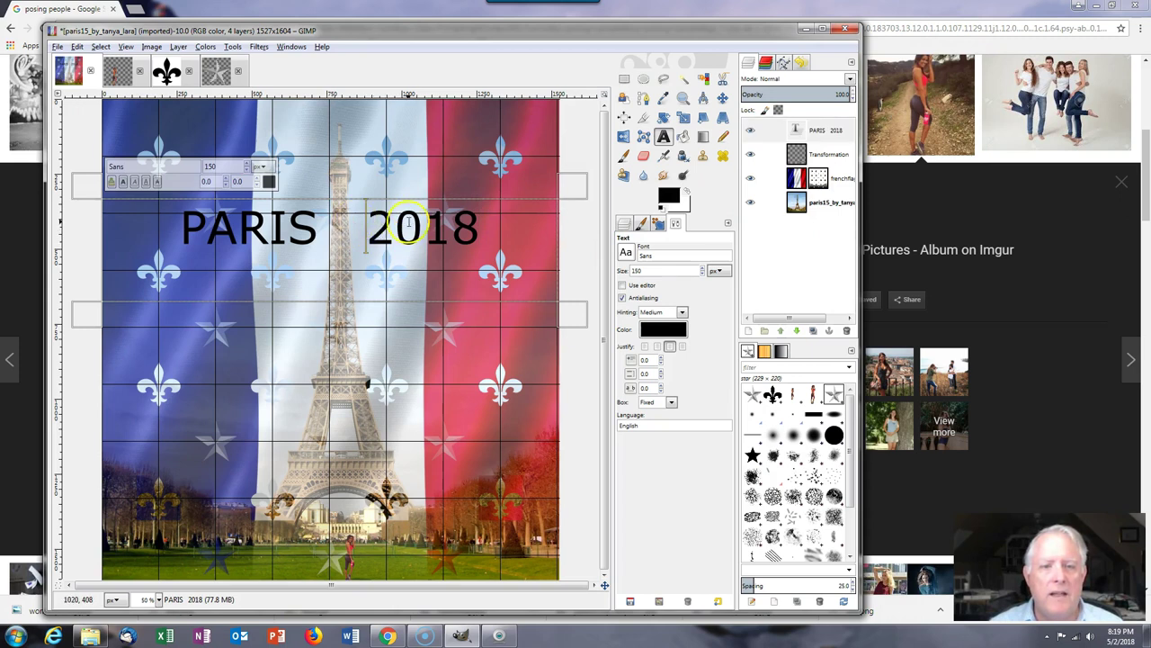
left_click(828, 252)
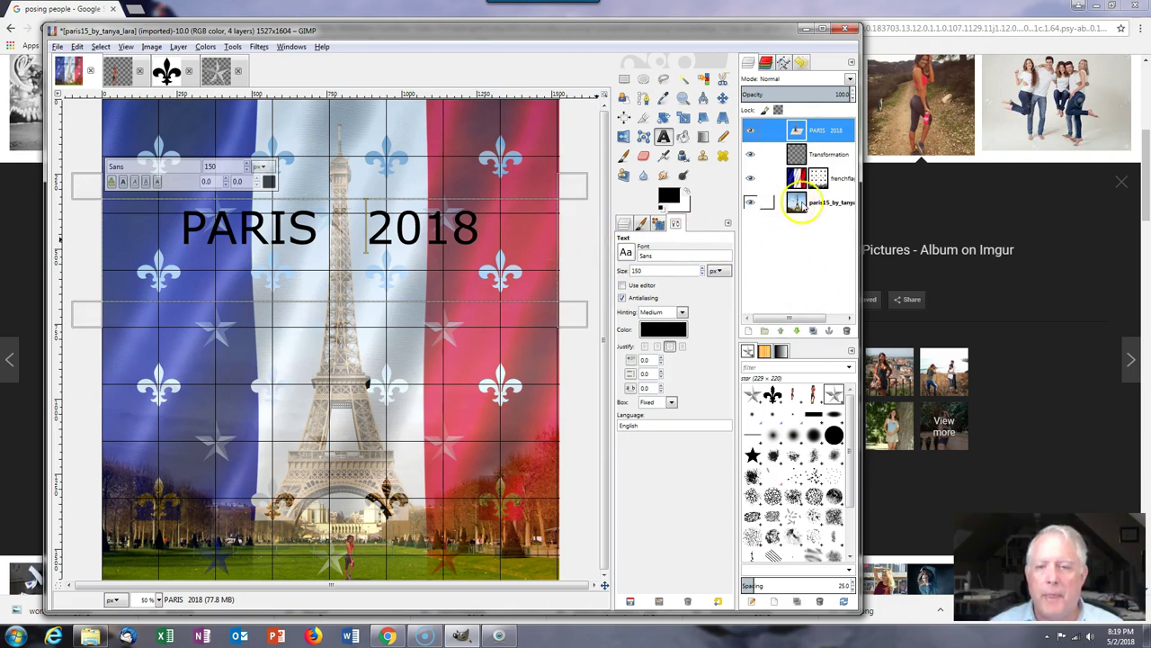
left_click(802, 203)
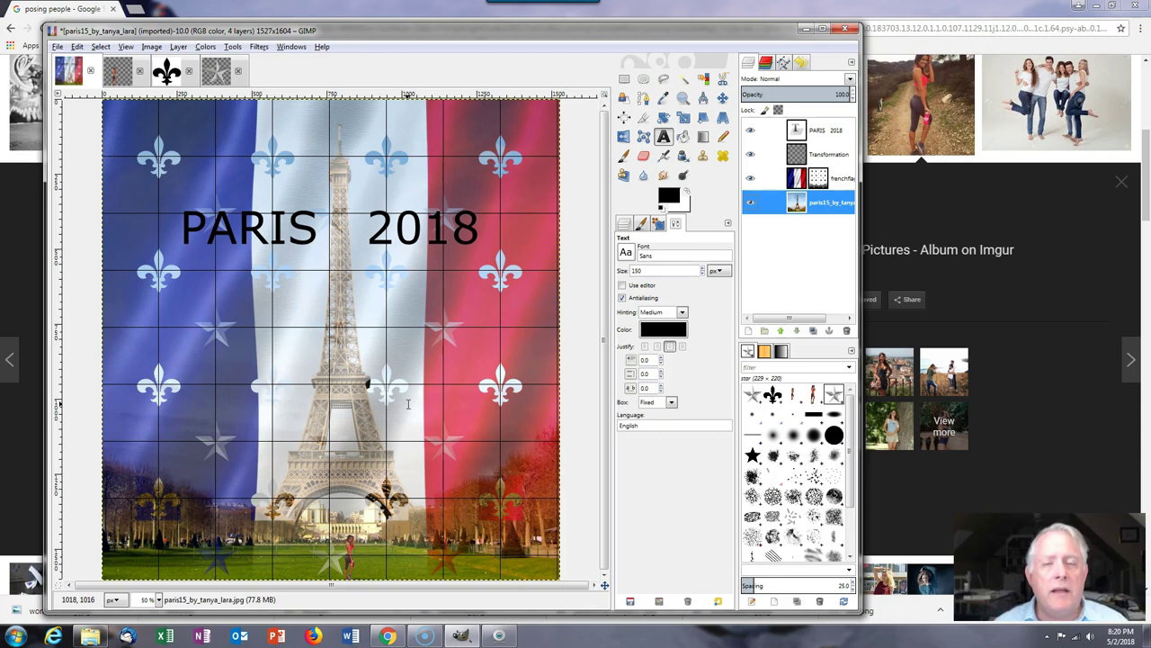
Step: Add a transparent 1527 × 1604 px layer above the PARIS 2018 text and scribble on it with the Pencil's size 150 star brush
right_click(807, 131)
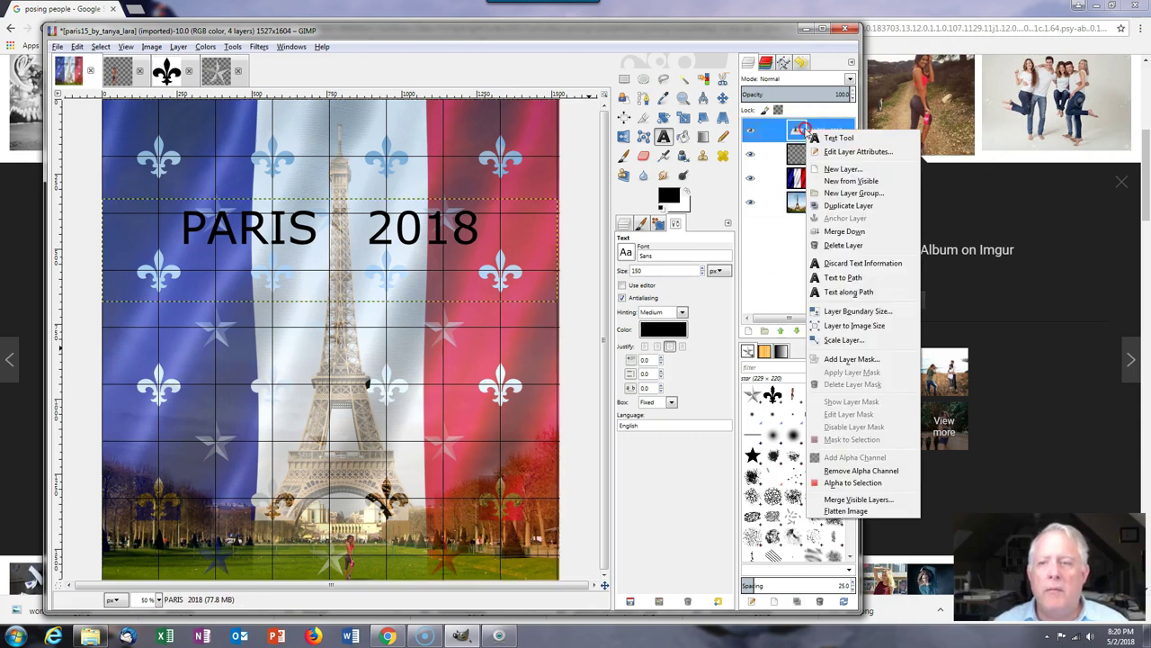
left_click(841, 169)
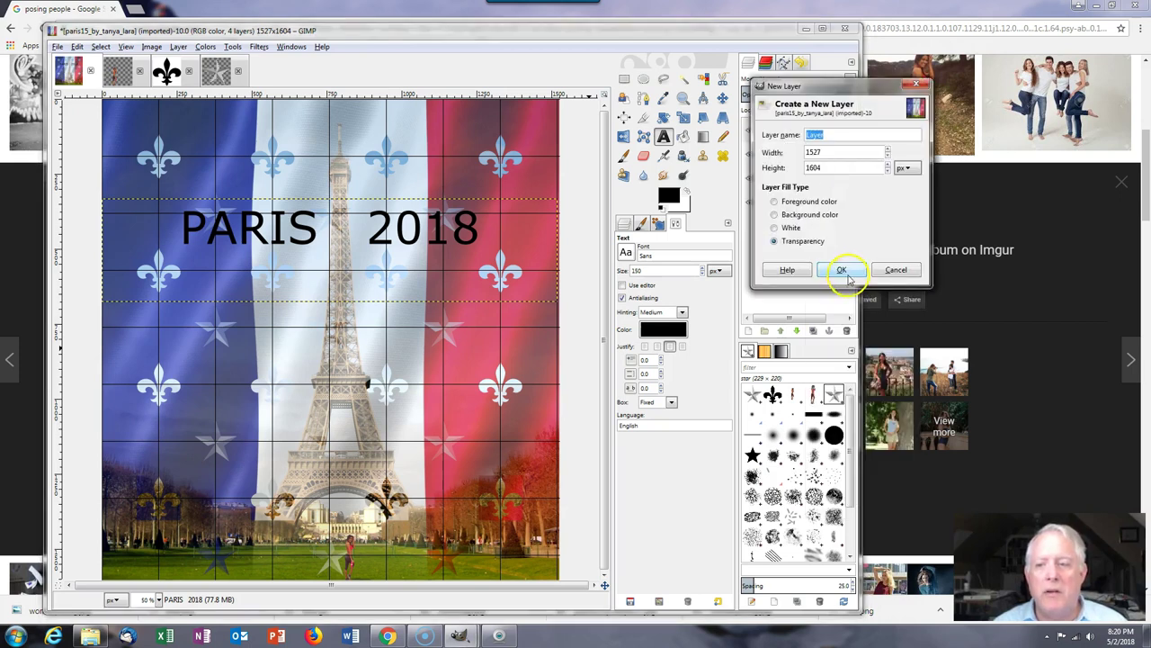
left_click(846, 269)
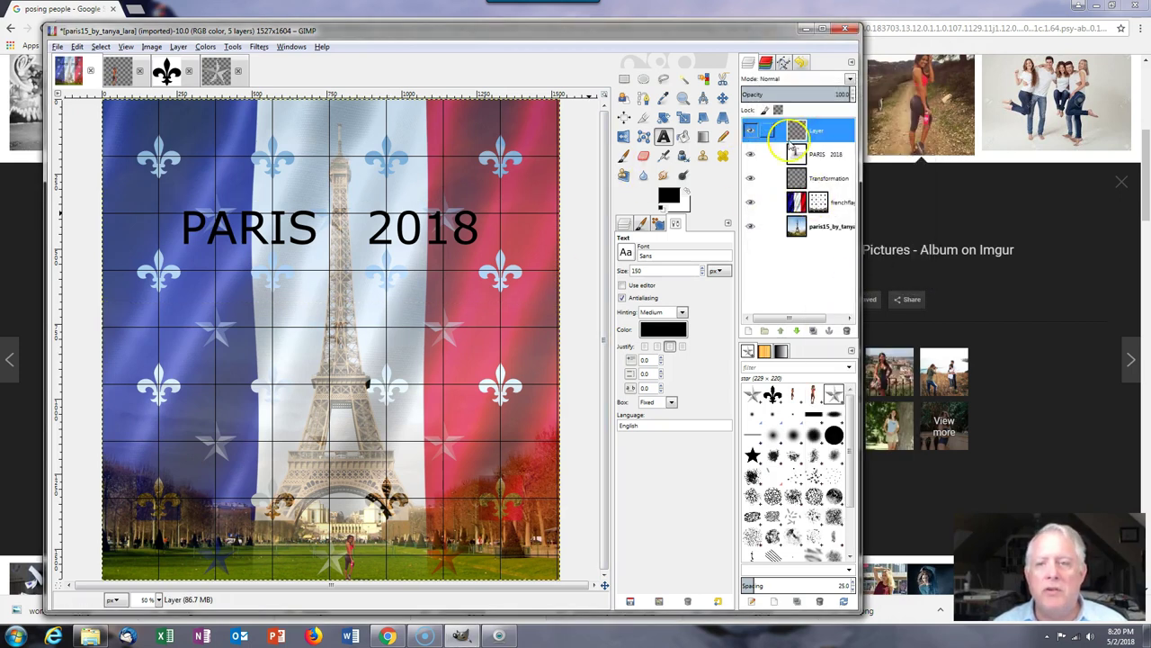
left_click(723, 135)
mouse_move(310, 245)
left_mouse_down()
mouse_move(173, 368)
mouse_move(315, 388)
mouse_move(436, 442)
mouse_move(448, 463)
mouse_move(496, 153)
mouse_move(377, 171)
mouse_move(258, 255)
mouse_move(333, 351)
mouse_move(257, 468)
left_mouse_up()
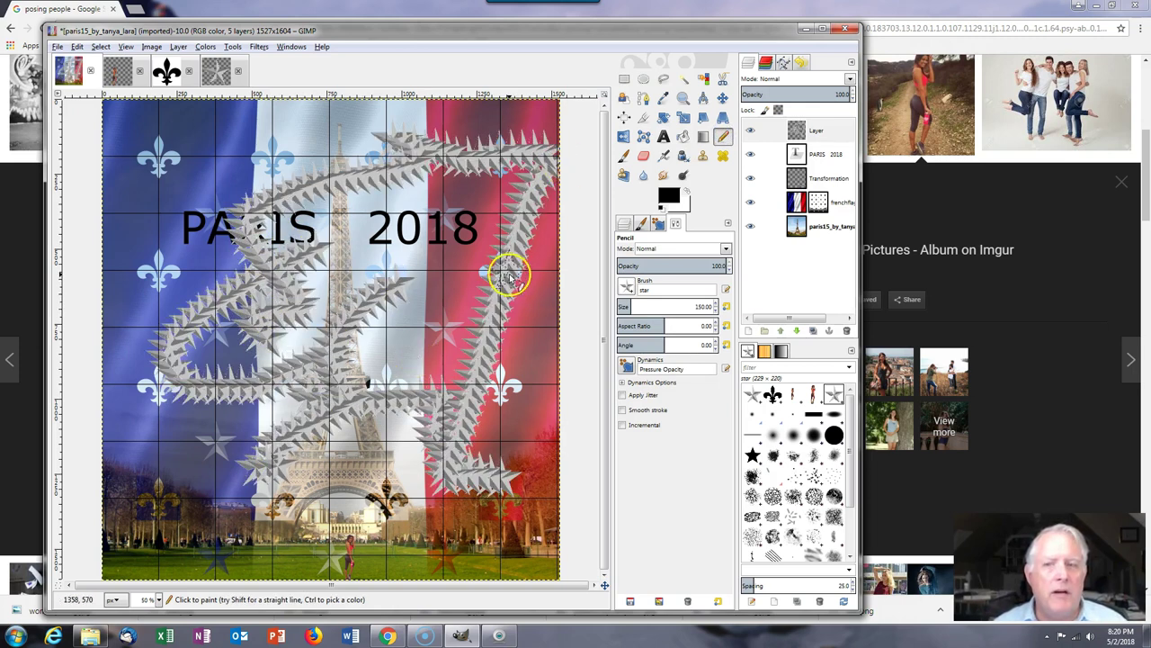
Step: Compare the scribbled layer hidden, shown and in Lighten only, Dodge and Burn modes, and delete that layer
left_click(751, 132)
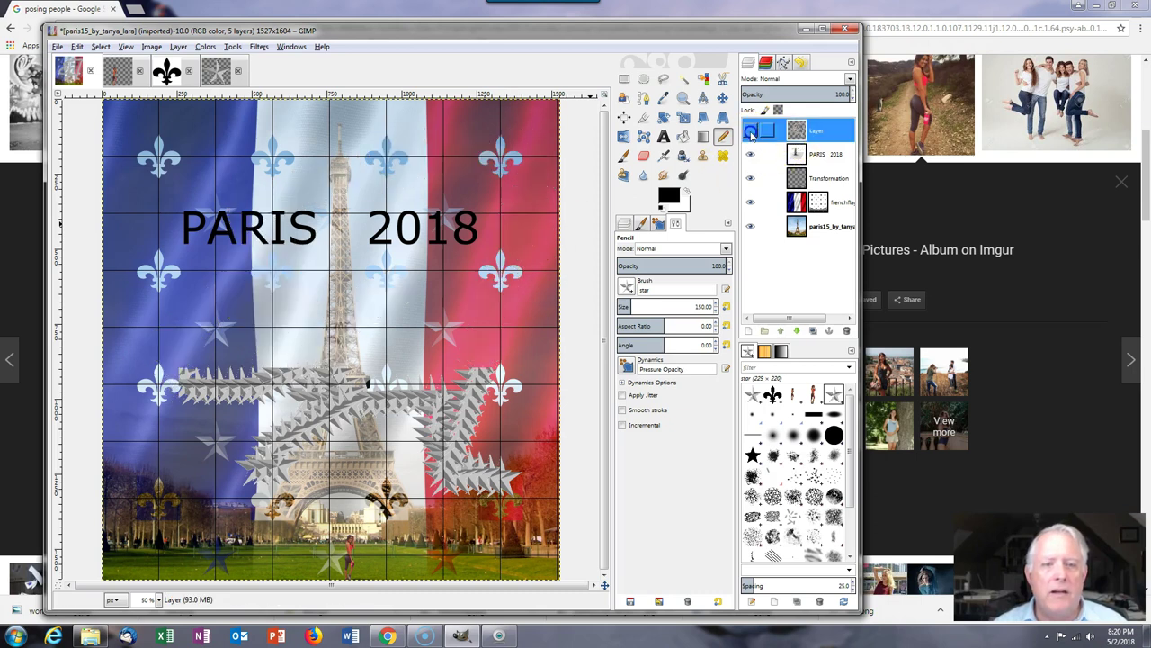
left_click(751, 131)
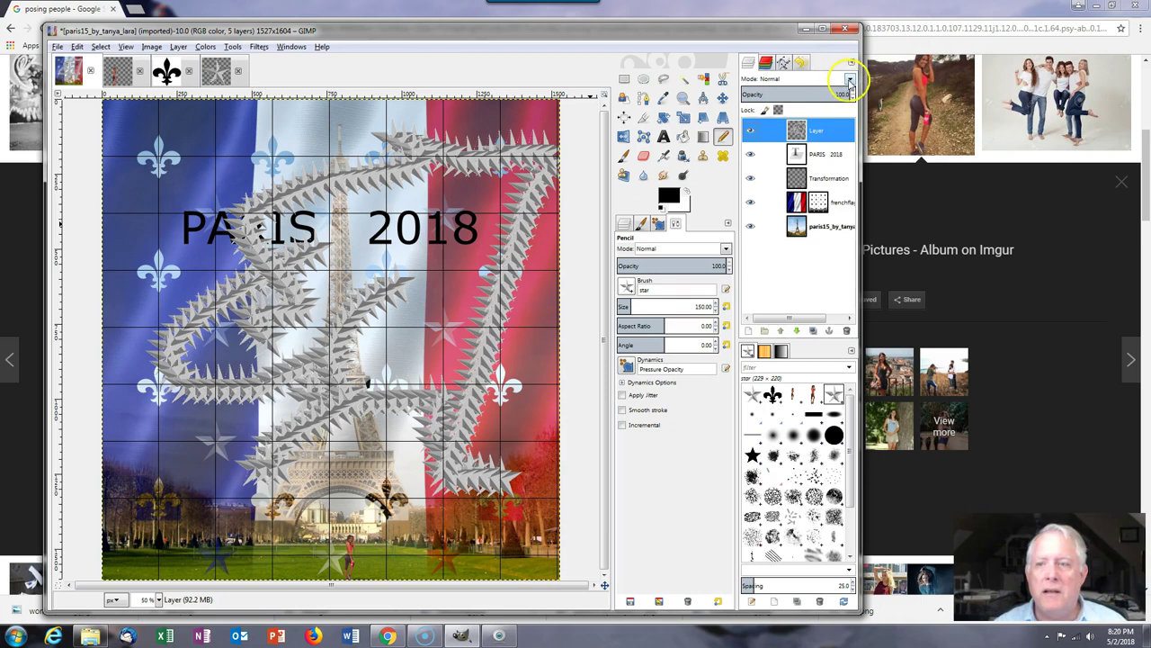
left_click(850, 81)
left_click(783, 115)
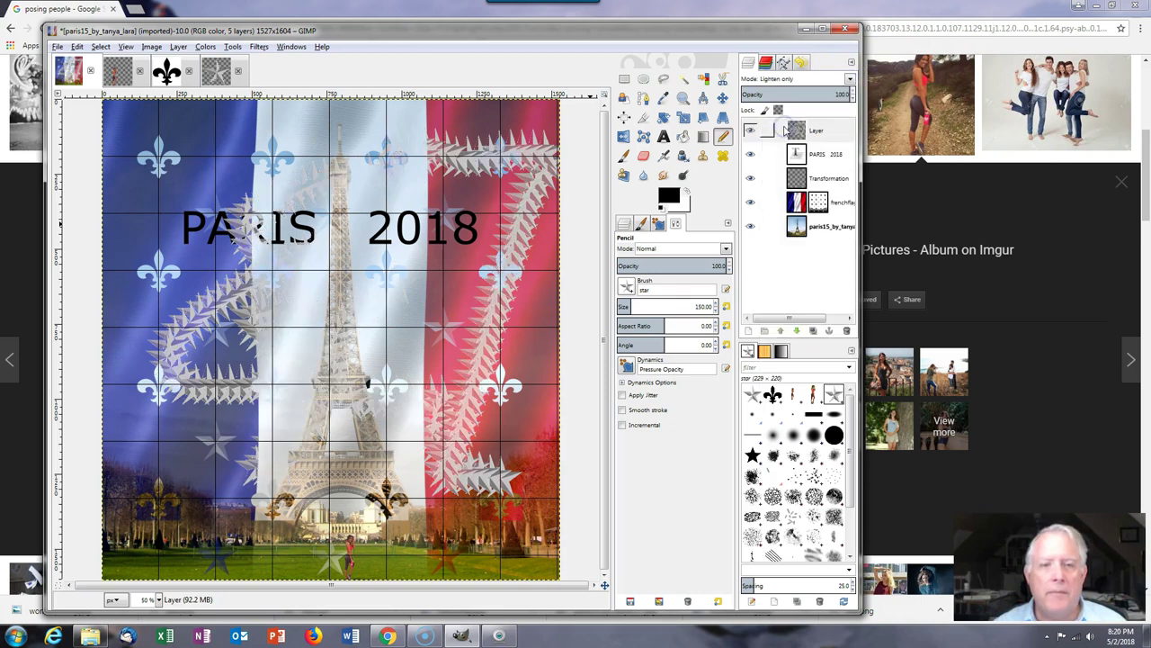
left_click(850, 79)
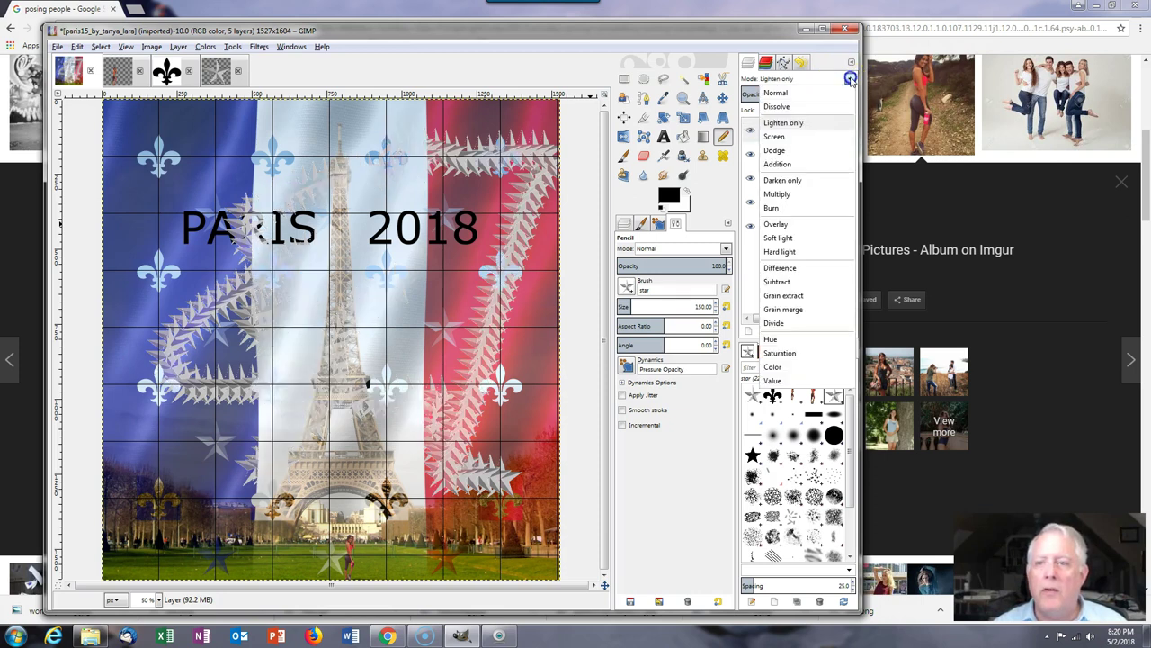
left_click(780, 151)
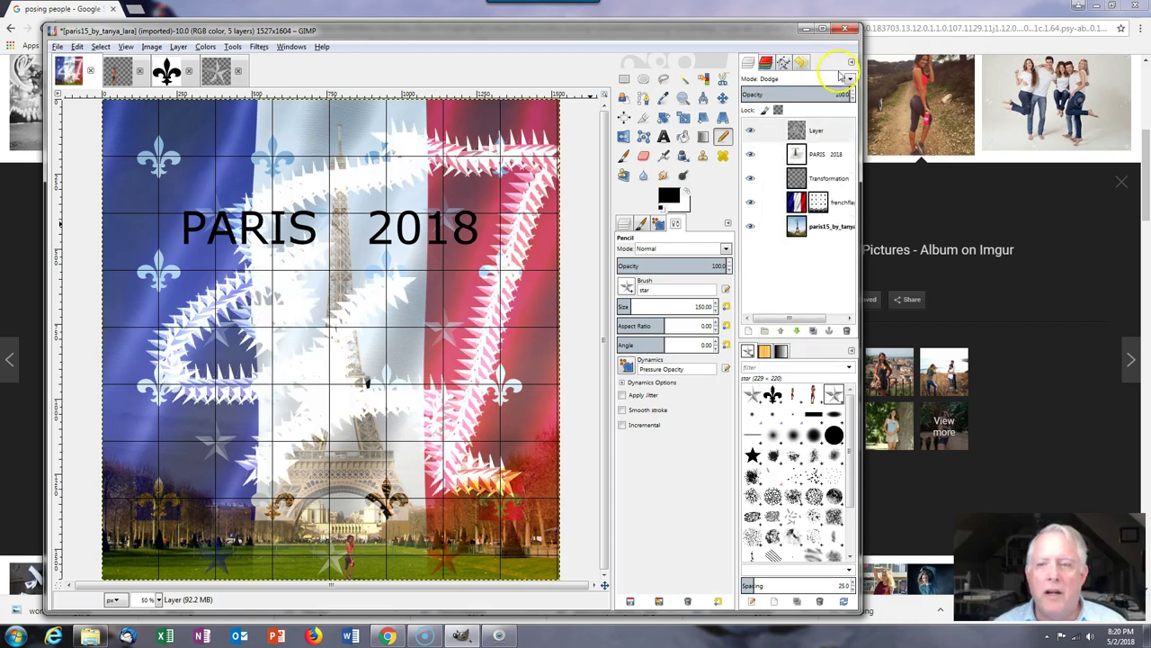
left_click(850, 80)
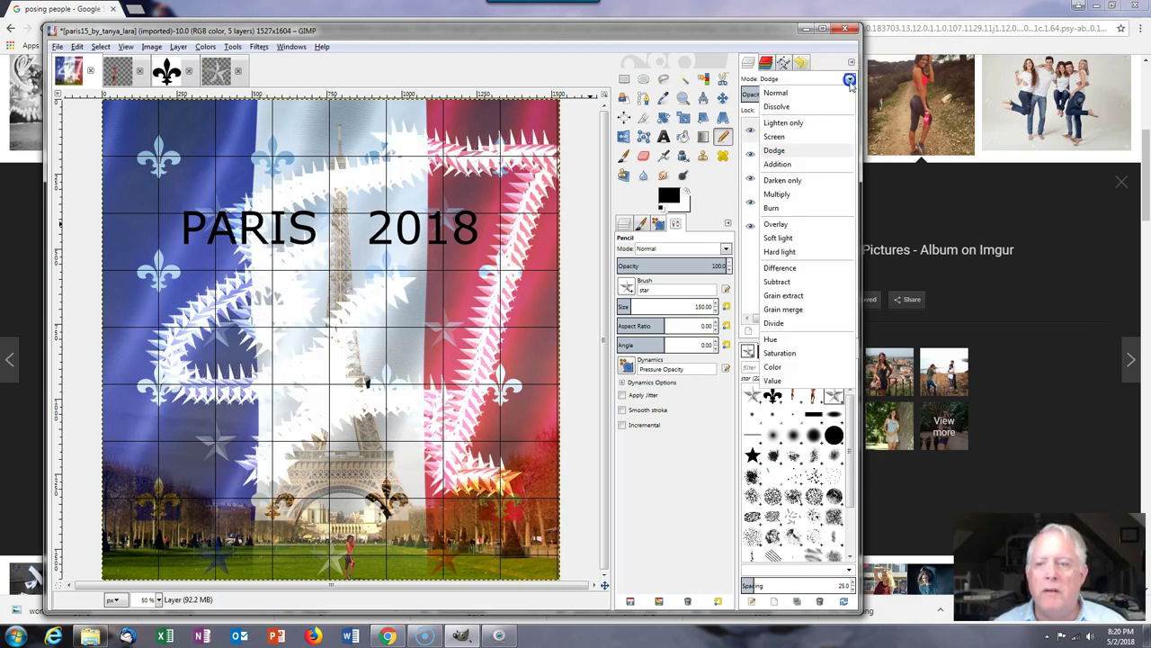
left_click(782, 206)
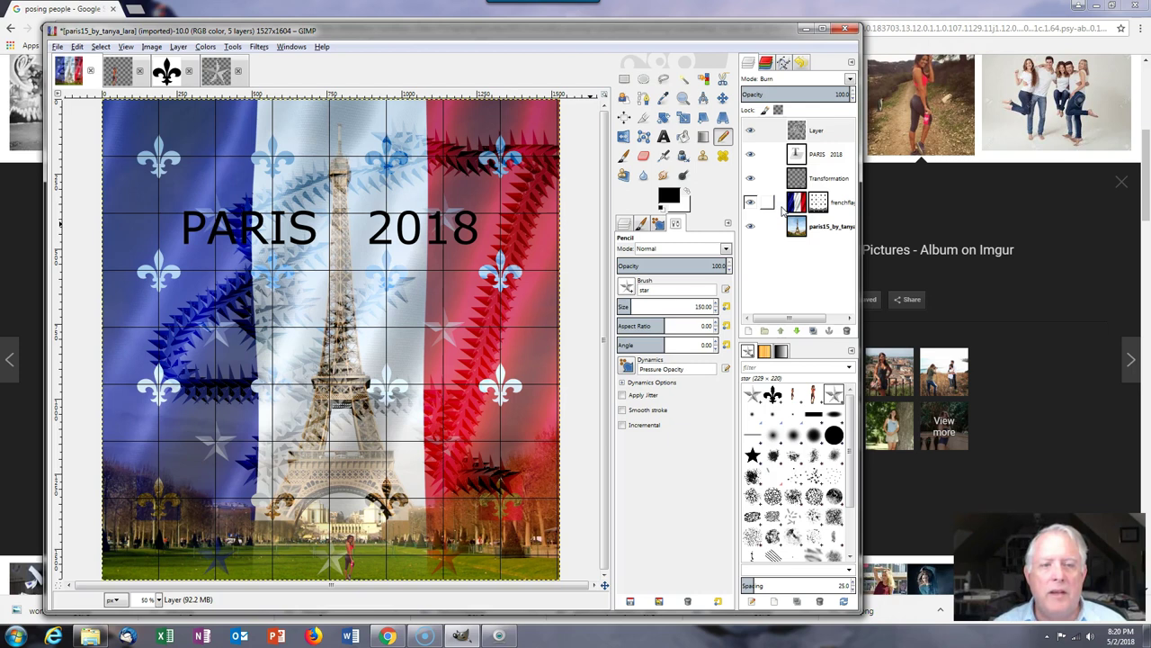
right_click(800, 134)
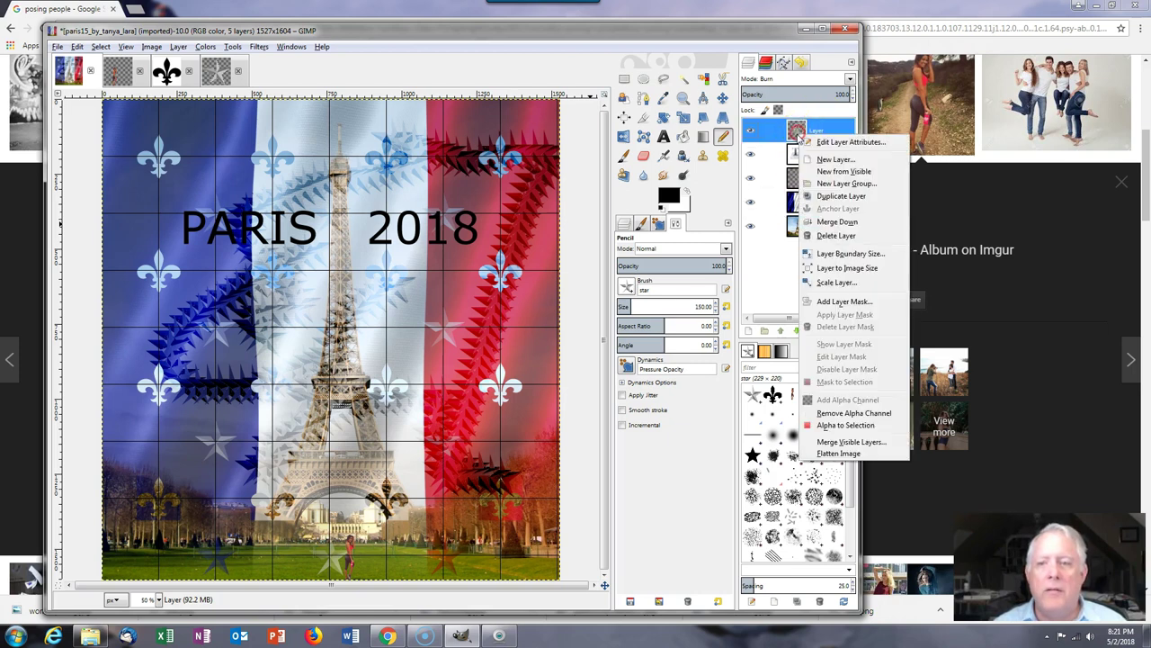
left_click(815, 235)
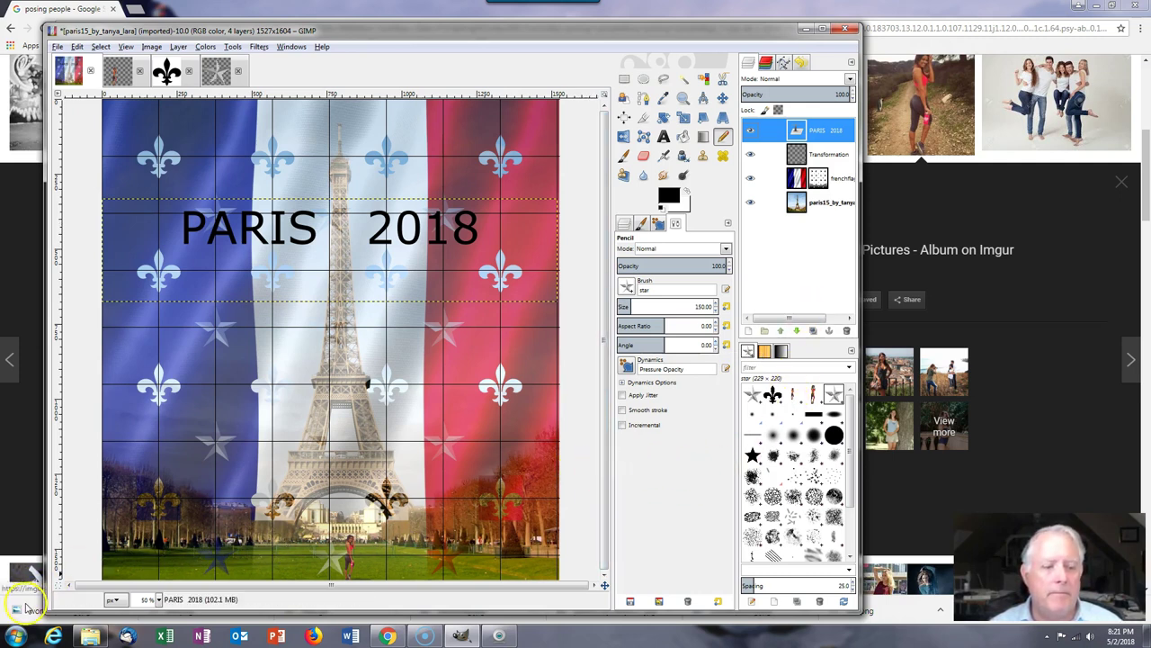
Step: Save the layered poster as ParisPoster3.xcf in the GimpProject folder
left_click(57, 46)
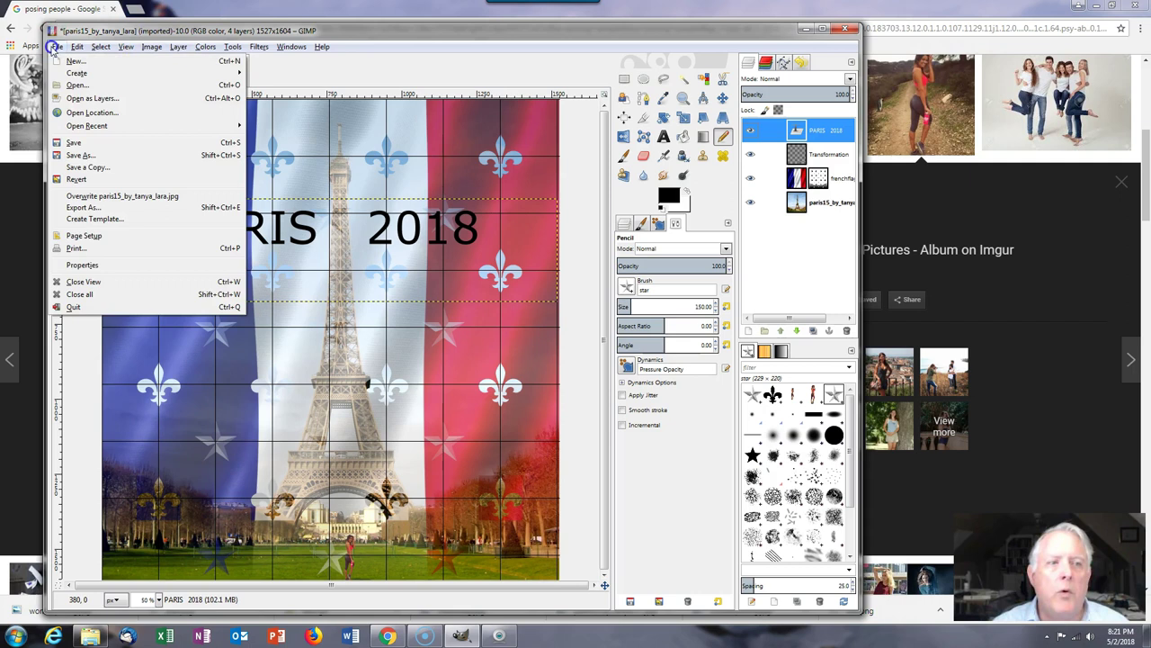
left_click(76, 144)
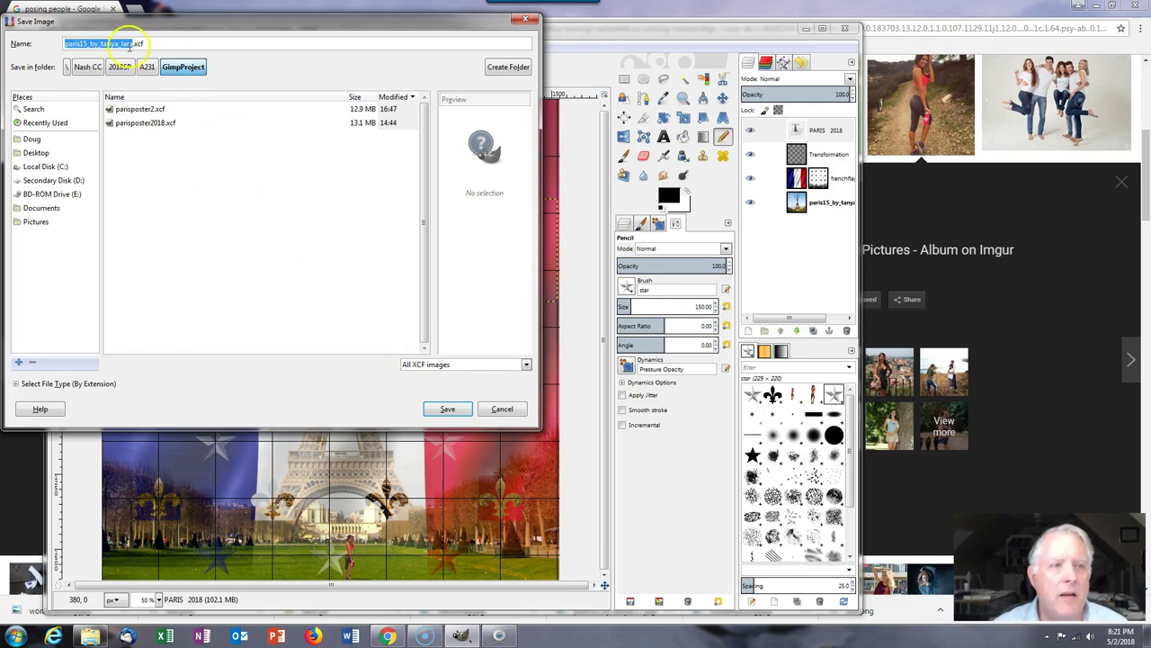
type("PAR")
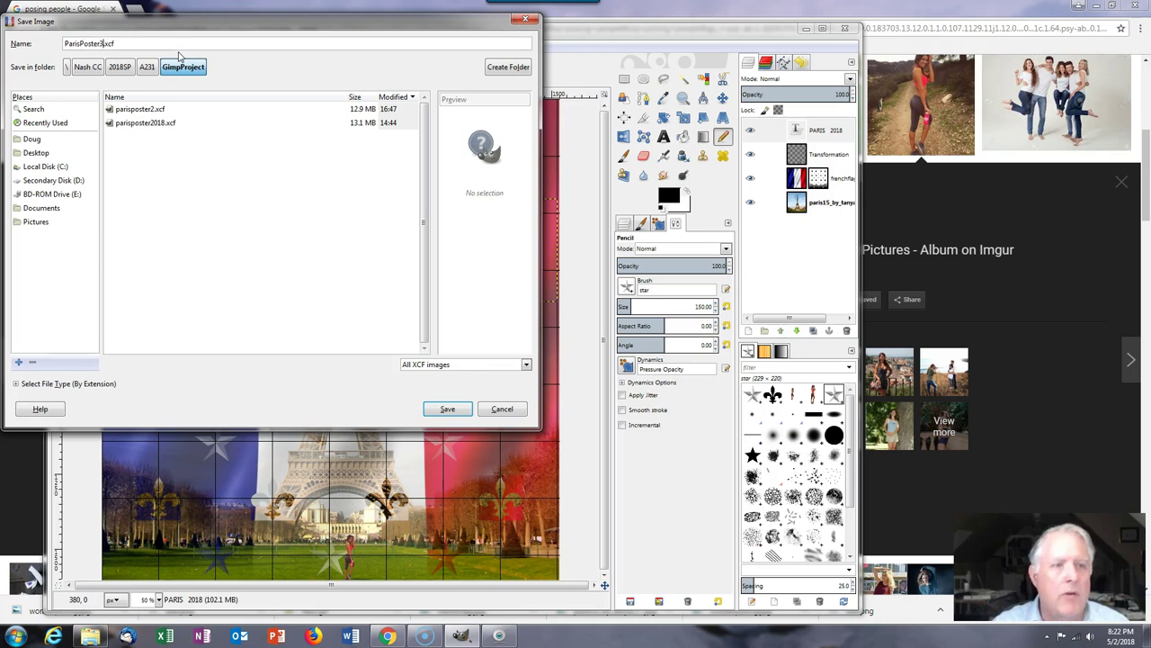
key("Return")
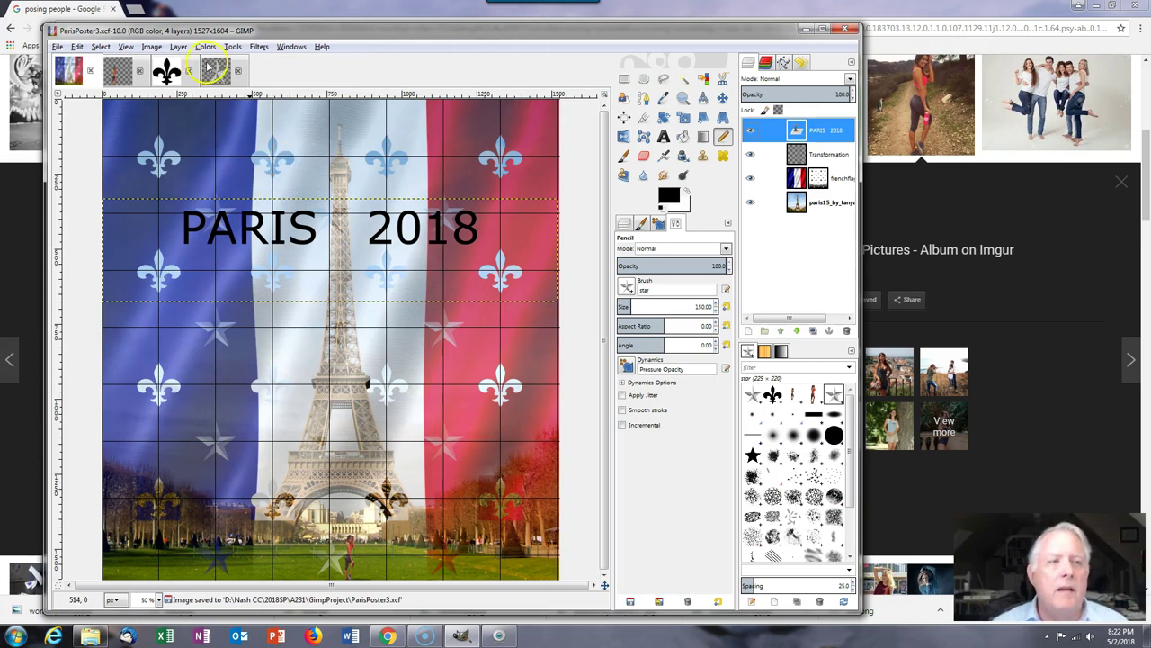
Step: Export the poster as ParisPoster3.png to the GimpProject folder, keeping the default PNG options and compression level 9
left_click(57, 47)
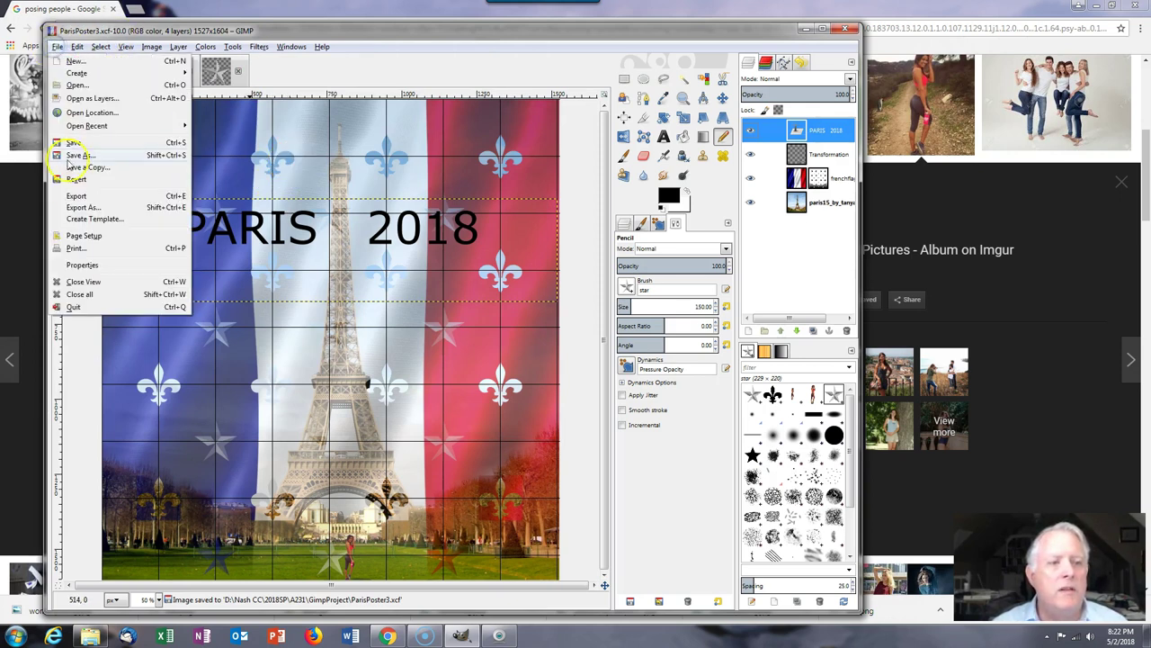
left_click(76, 207)
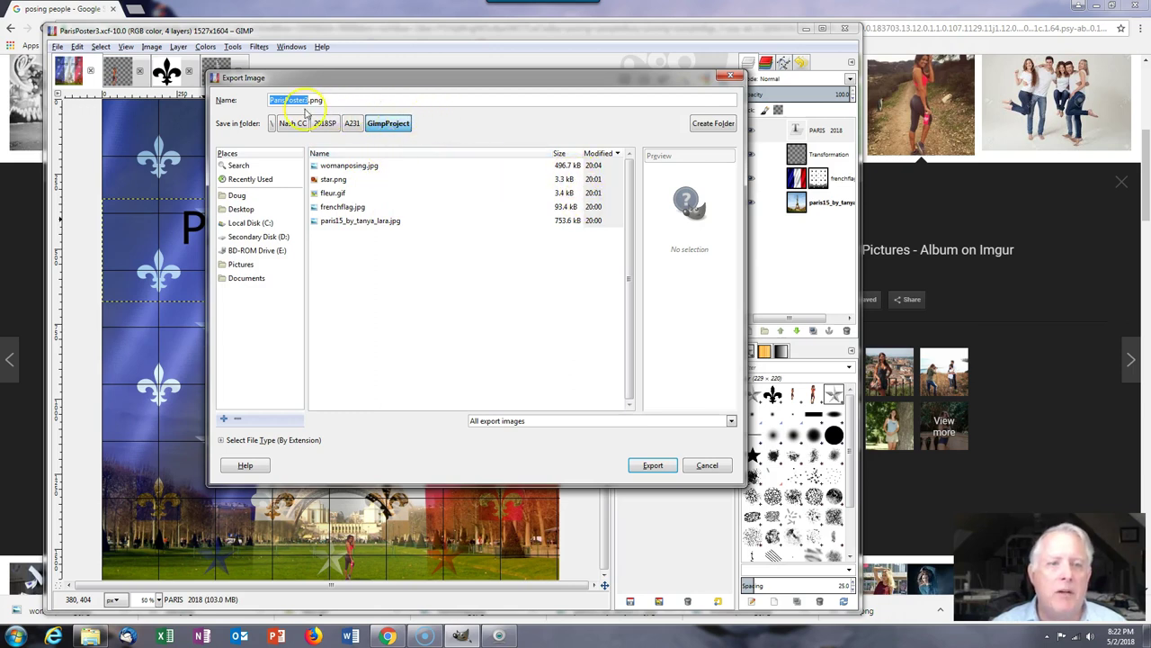
left_click(652, 465)
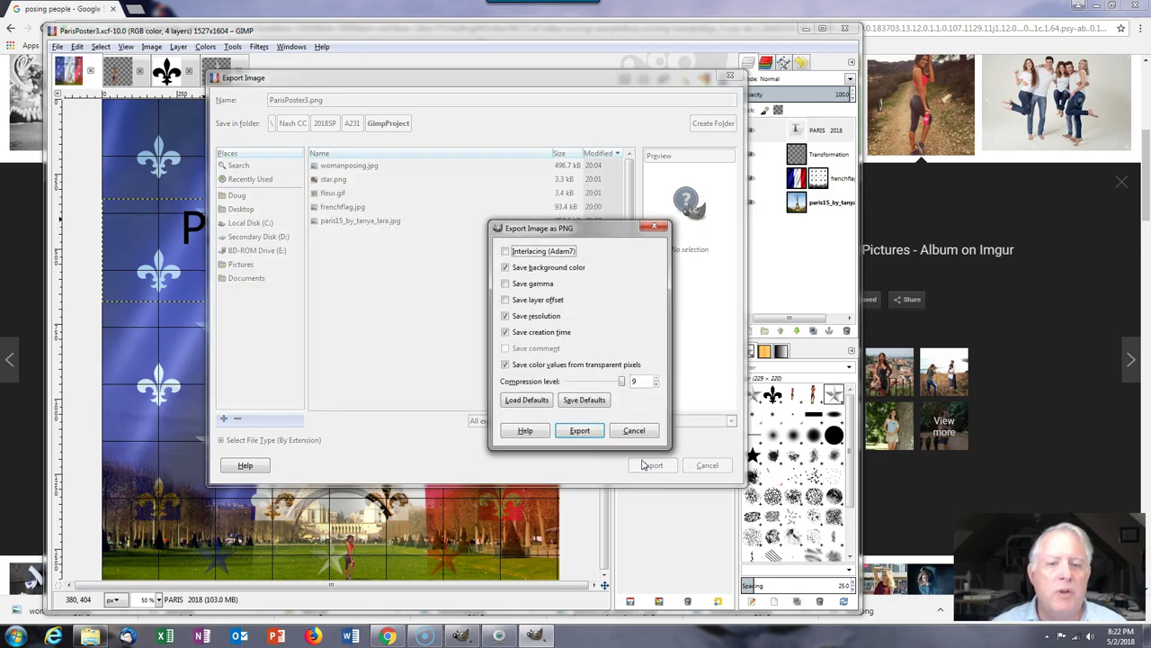
left_click(577, 431)
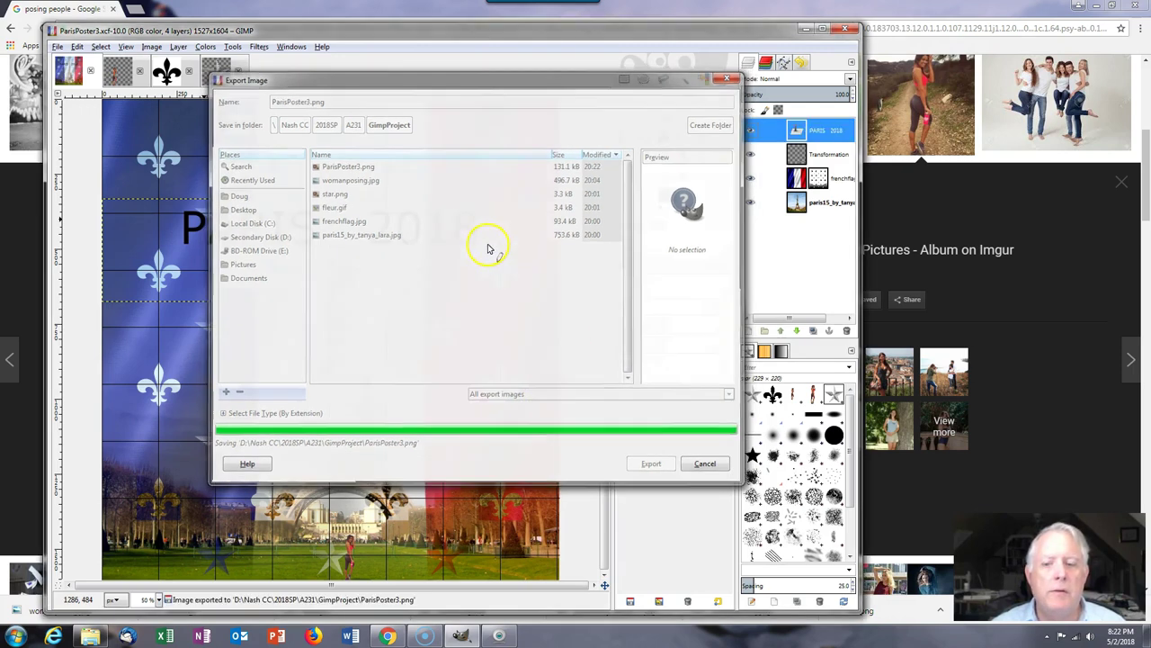
Step: Open the exported ParisPoster3.png from the GimpProject folder
left_click(57, 46)
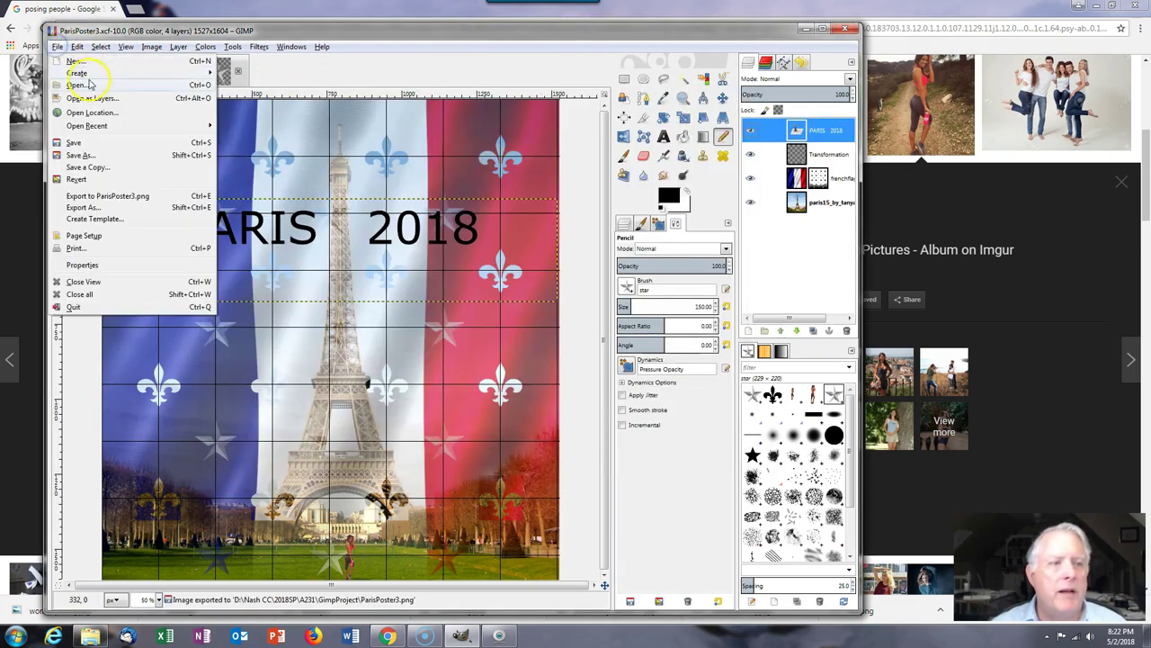
left_click(90, 85)
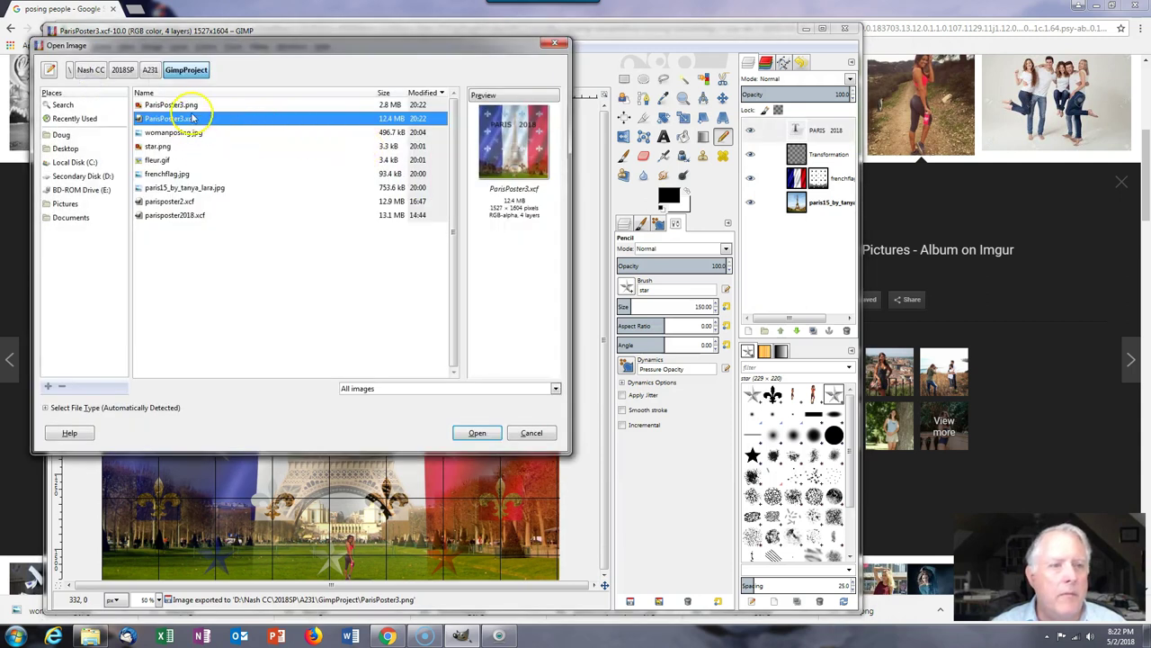
left_click(191, 106)
left_click(476, 433)
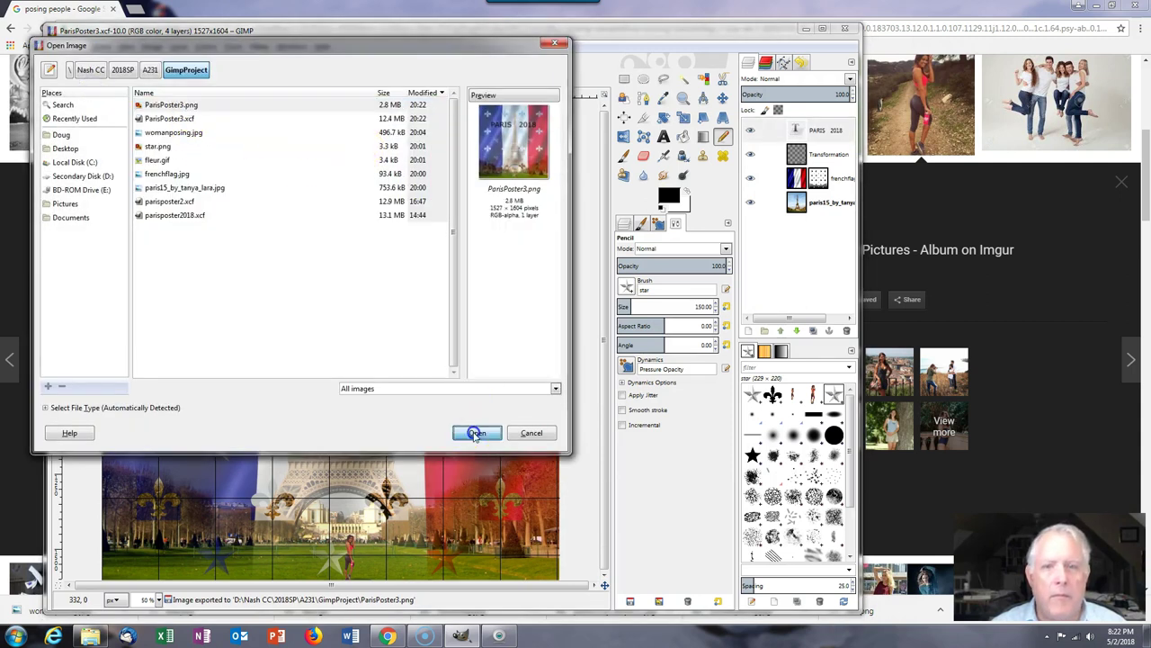